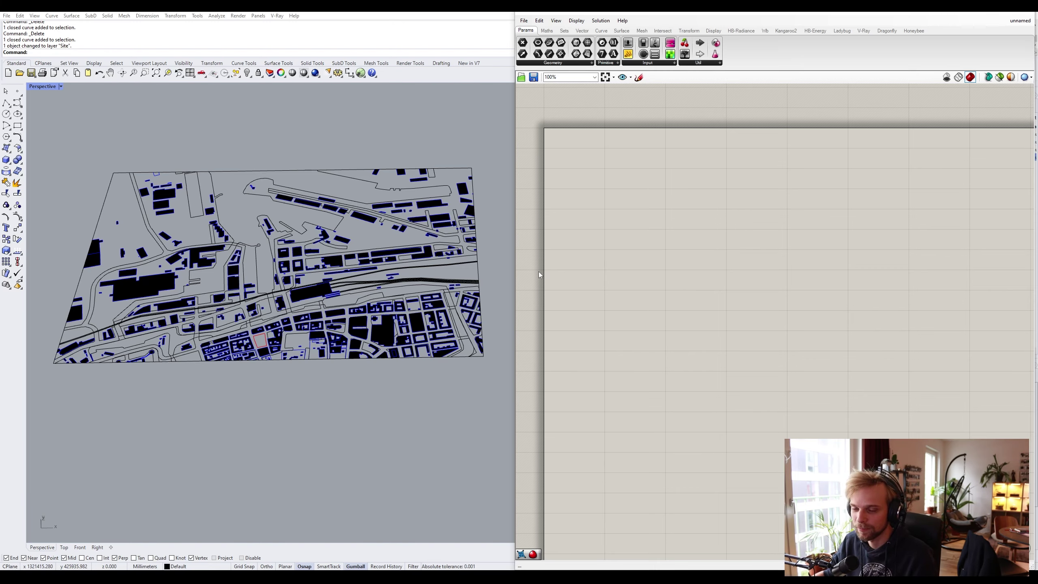
Examine the city map's buildings and streets at full window size and locate the red site outline
right_drag(380, 246, 367, 159)
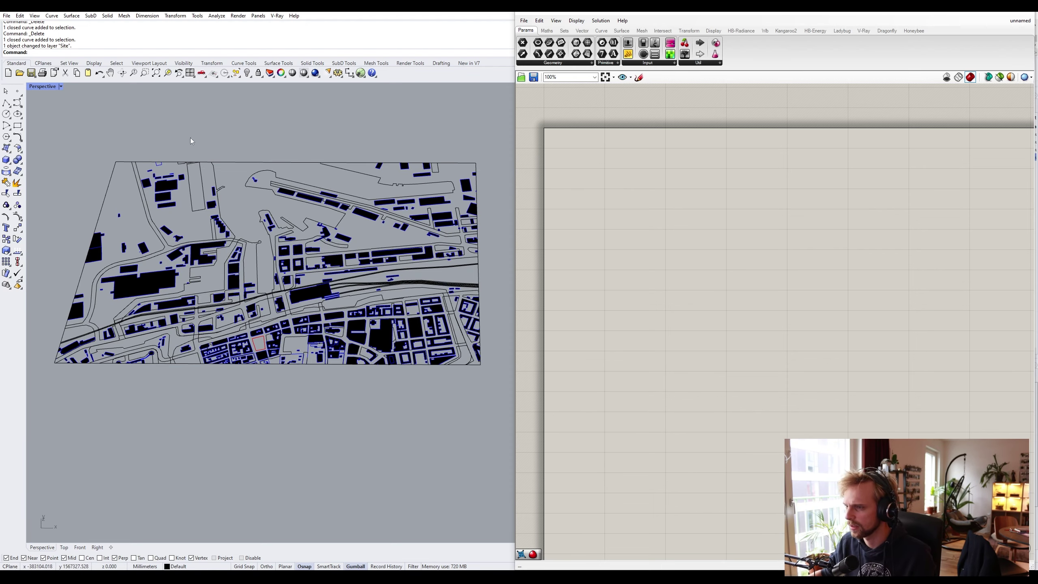
click(985, 15)
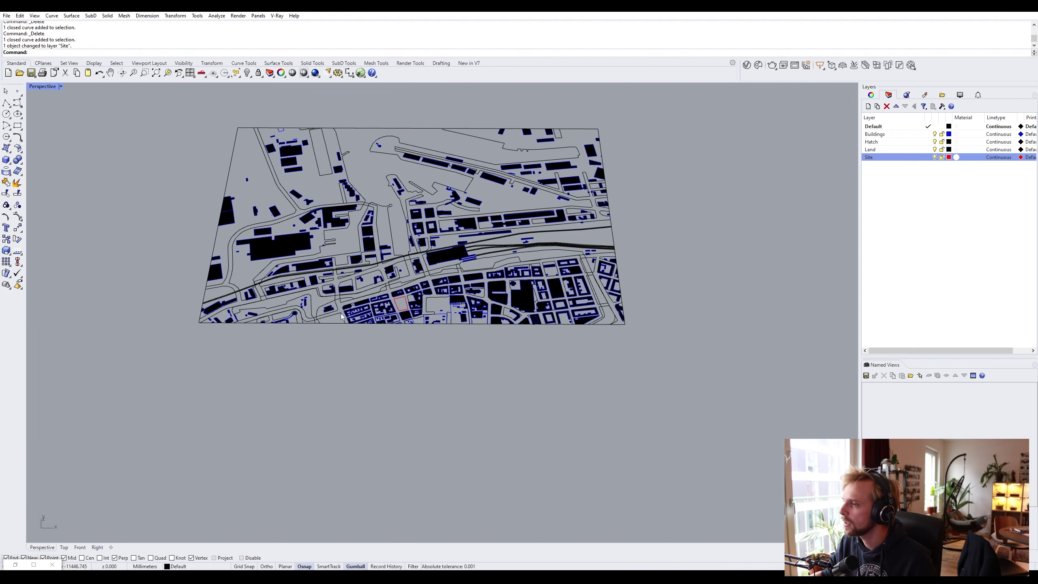
right_drag(235, 128, 228, 150)
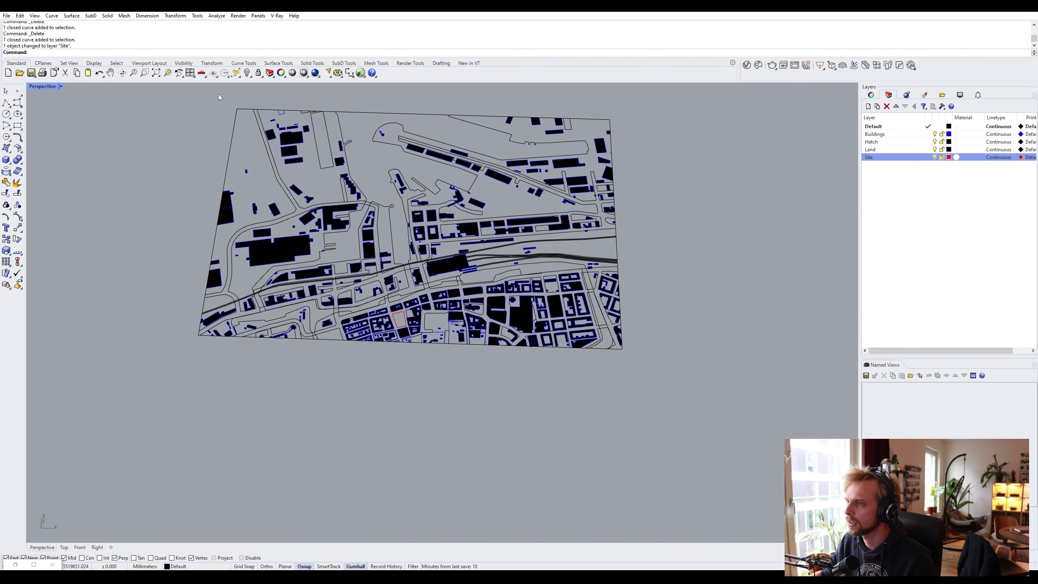
mouse_move(202, 97)
mouse_down()
mouse_move(370, 187)
mouse_move(706, 278)
mouse_move(694, 266)
mouse_up()
key(Escape)
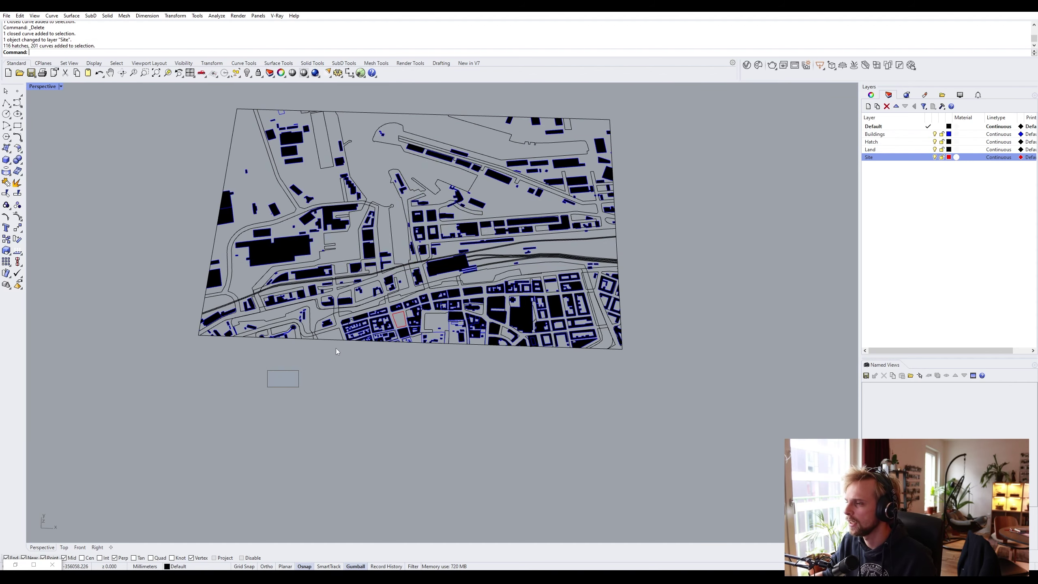
drag(364, 339, 671, 274)
scroll(370, 326, up, 5)
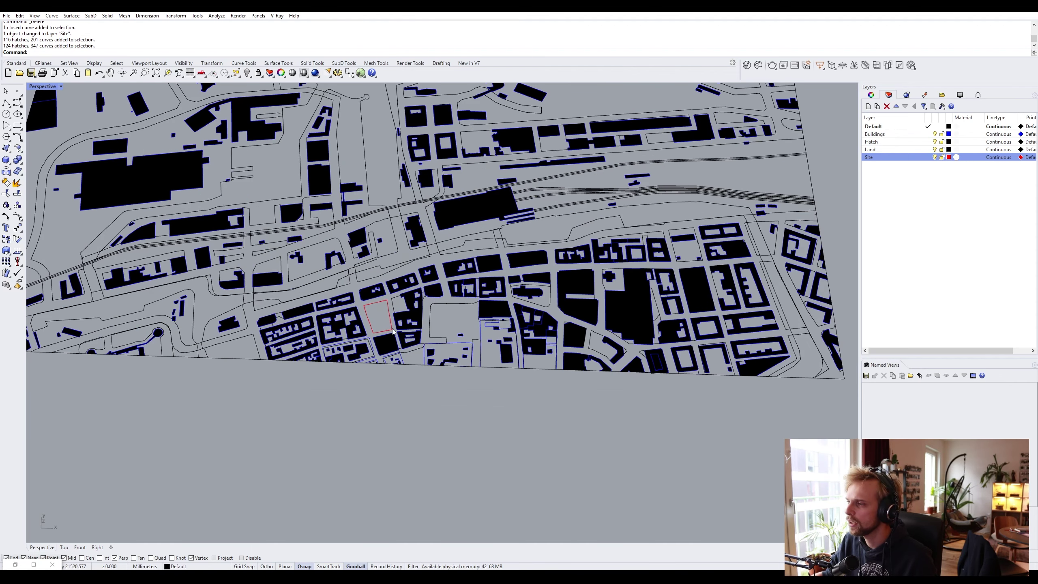
click(370, 325)
key(Escape)
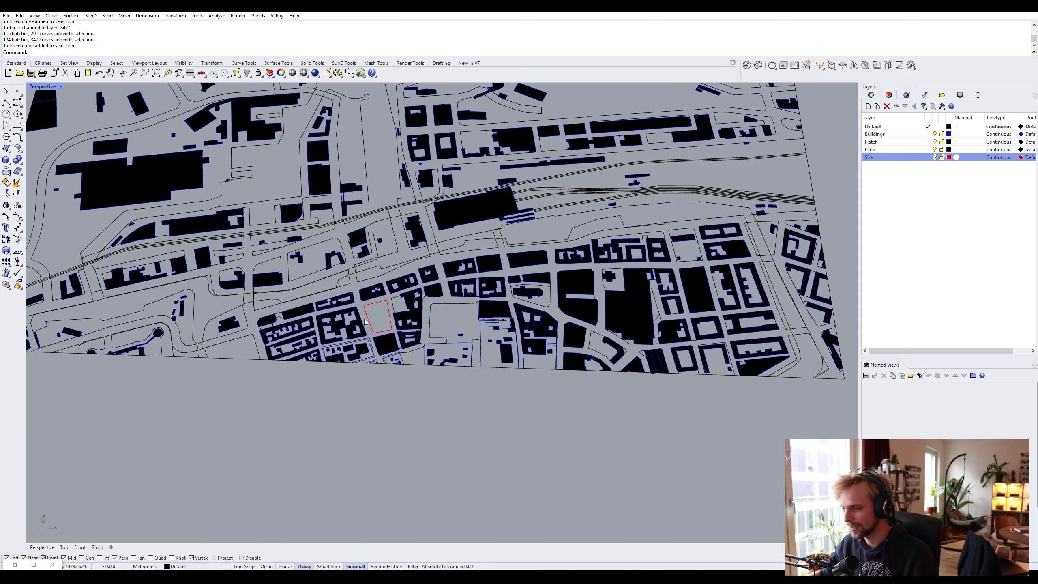
Examine the red site outline and the hatched building blocks surrounding it
right_drag(369, 323, 392, 302)
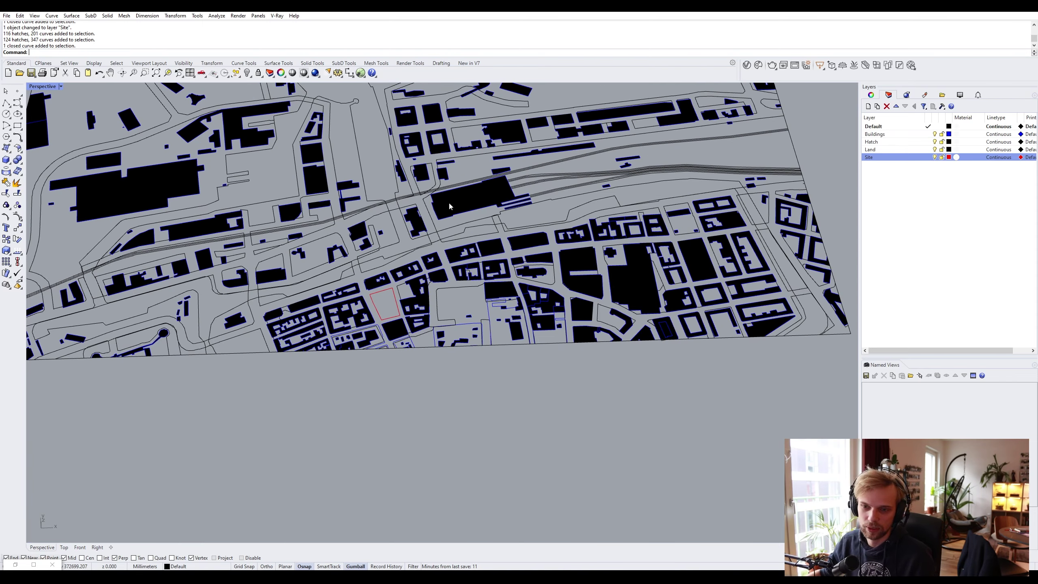
scroll(392, 278, up, 5)
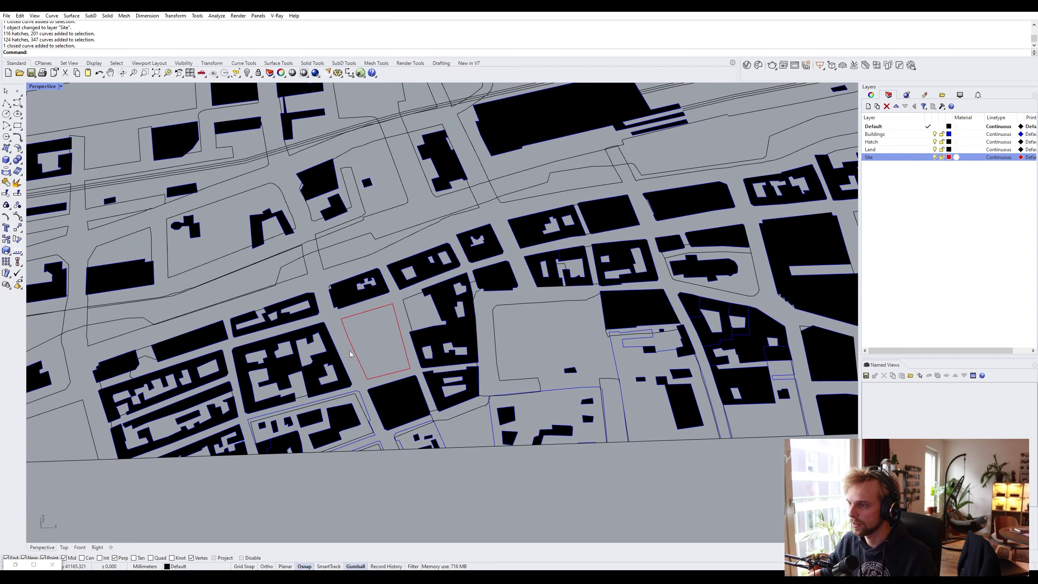
click(357, 353)
scroll(316, 335, up, 8)
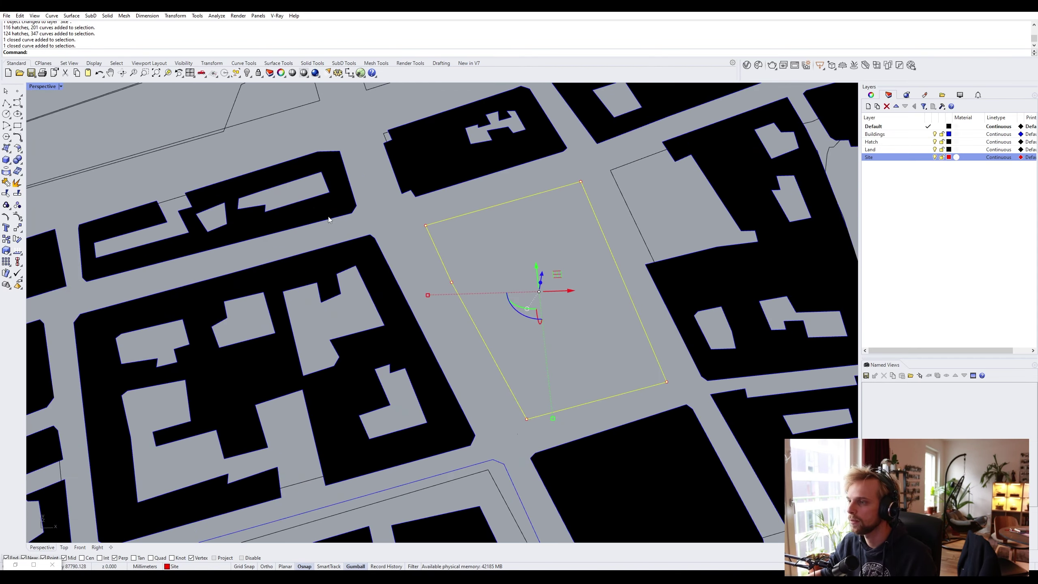
click(329, 217)
click(452, 170)
click(401, 229)
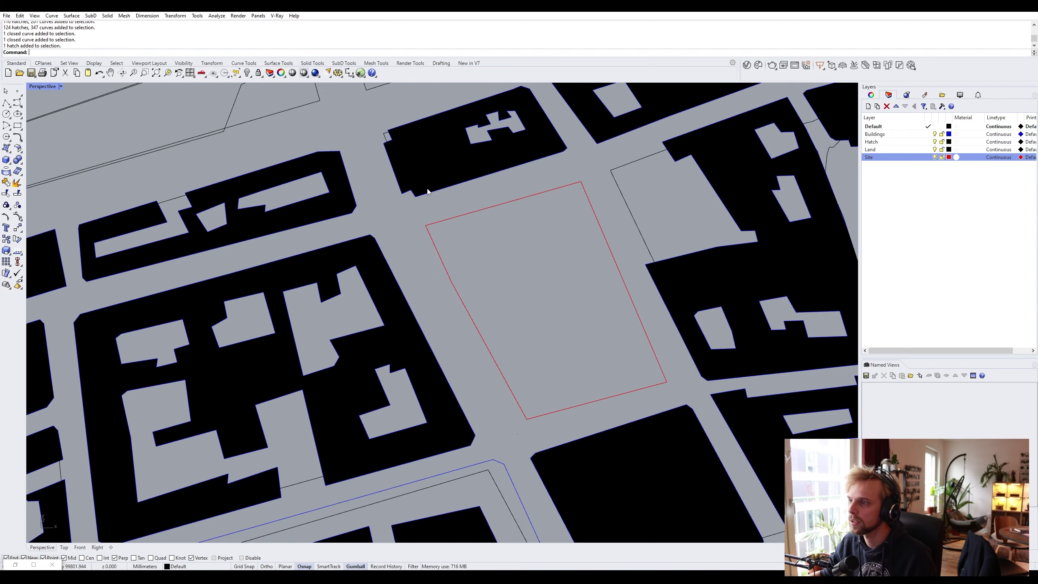
scroll(442, 169, down, 7)
shift+right_drag(442, 170, 366, 211)
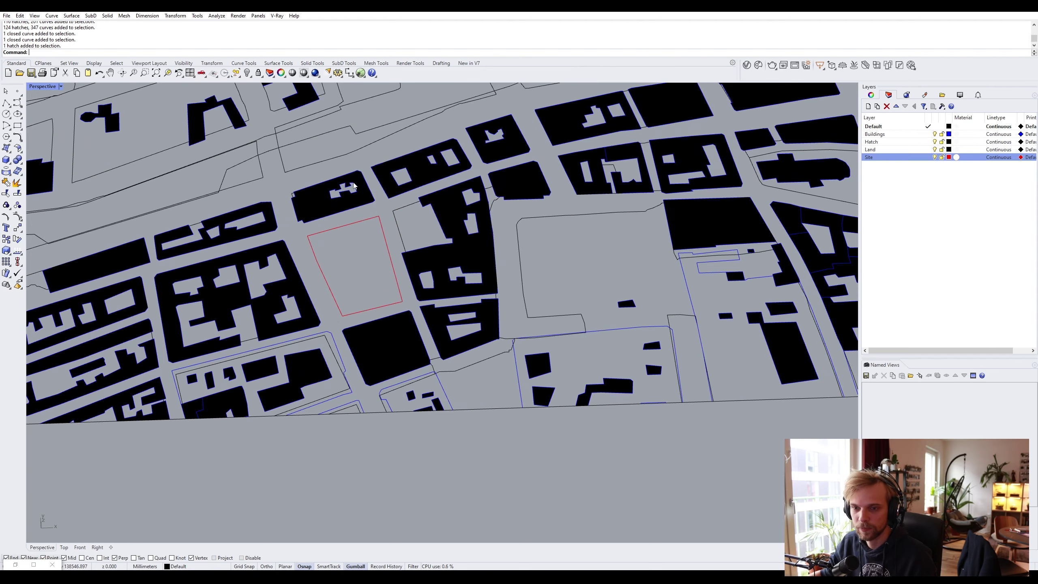
click(335, 231)
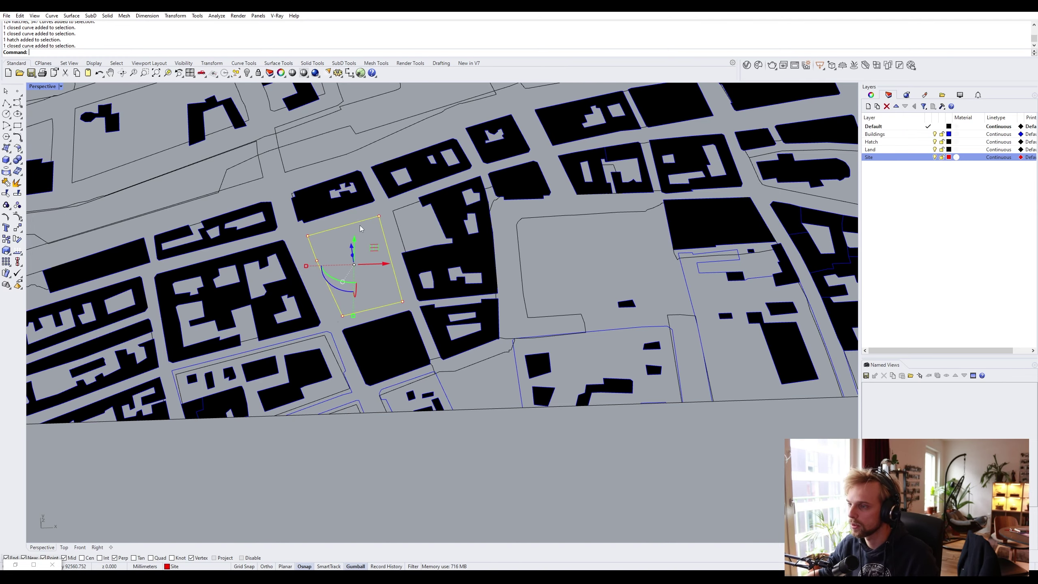
key(Escape)
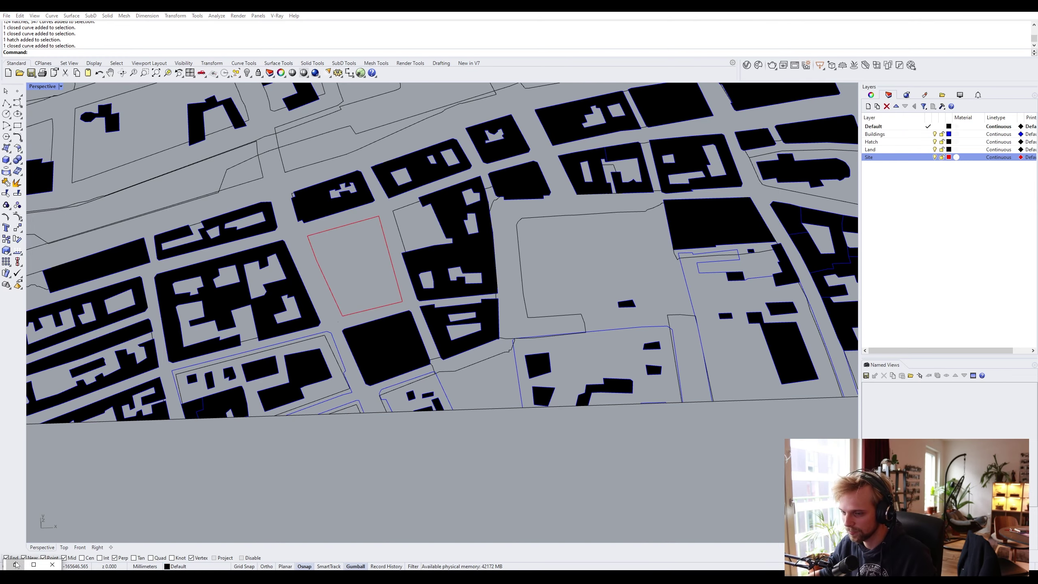
Bring back the Grasshopper canvas beside the map and place a Ladybug LB SunPath component on it
click(15, 565)
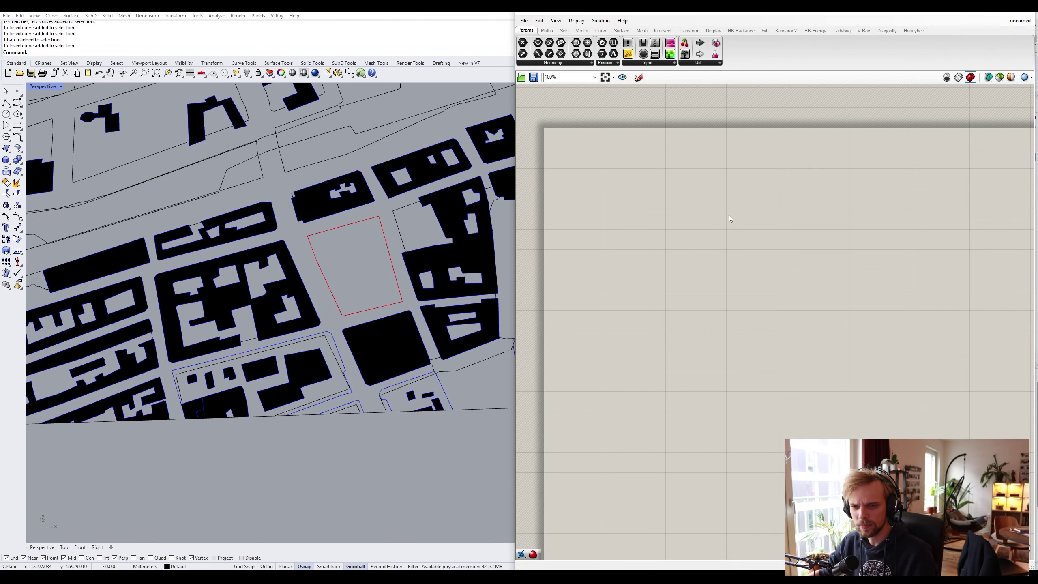
shift+right_drag(422, 182, 324, 187)
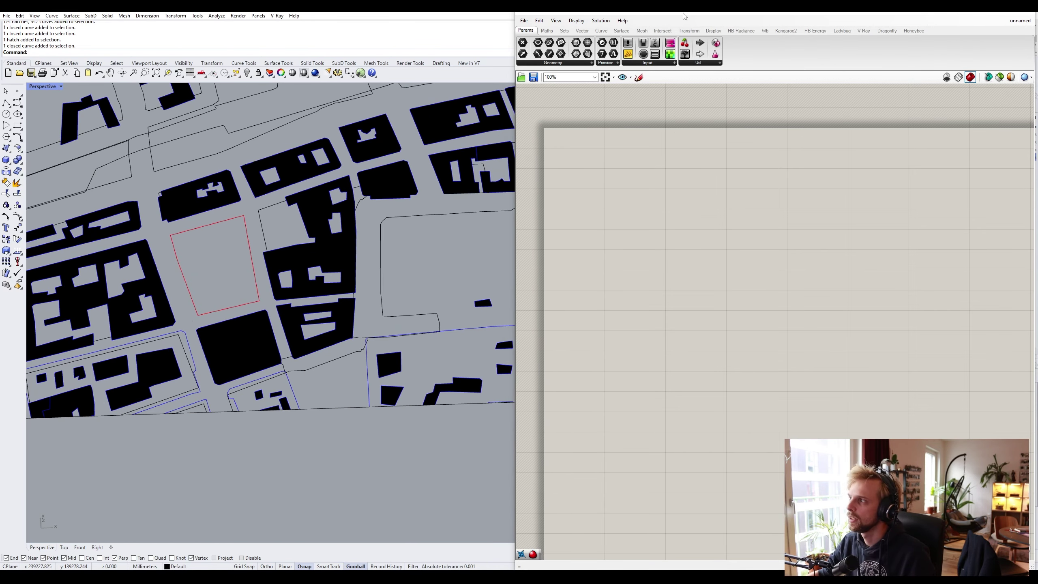
click(843, 30)
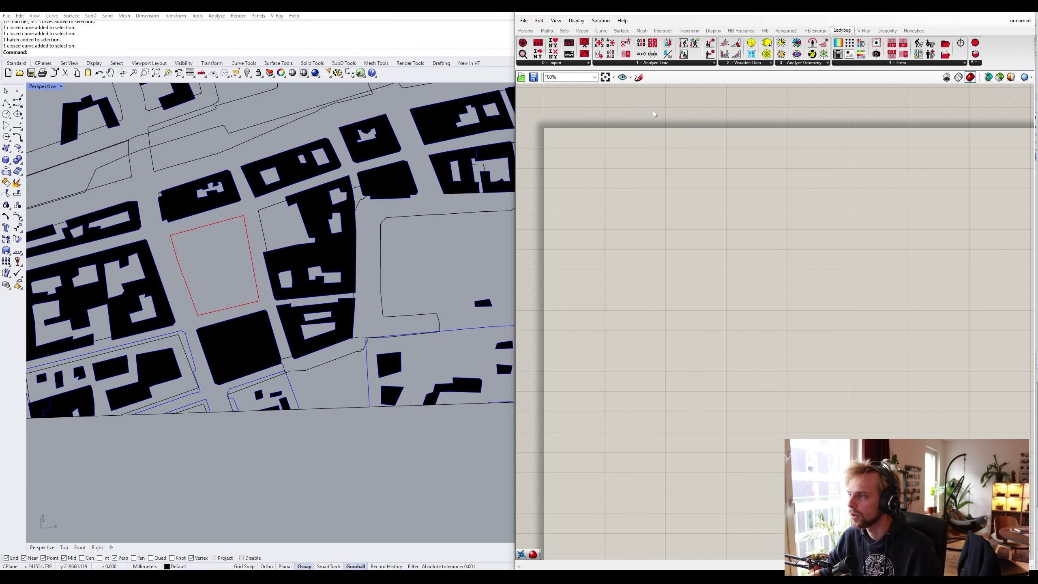
double_click(652, 233)
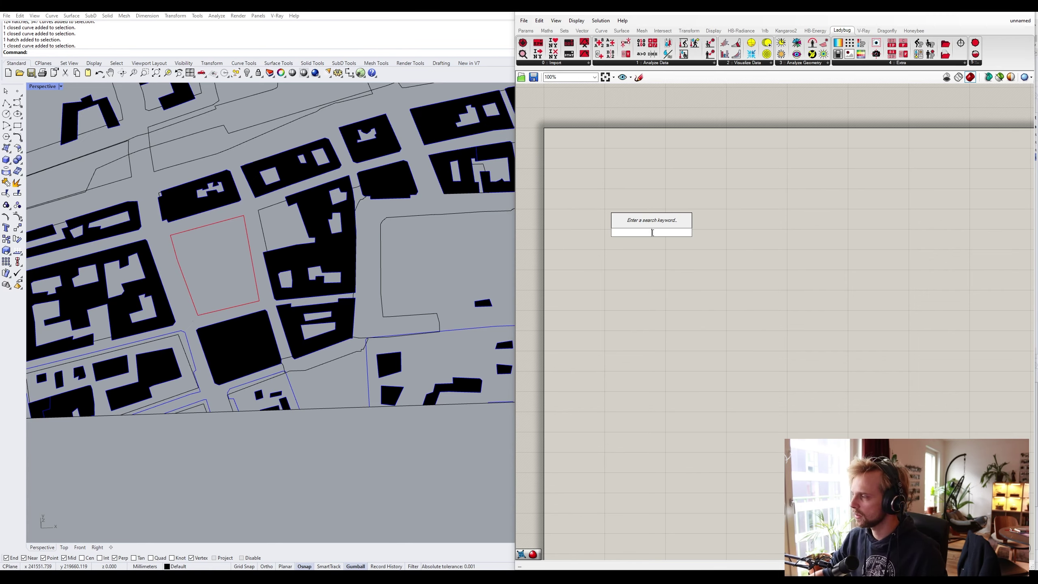
click(749, 63)
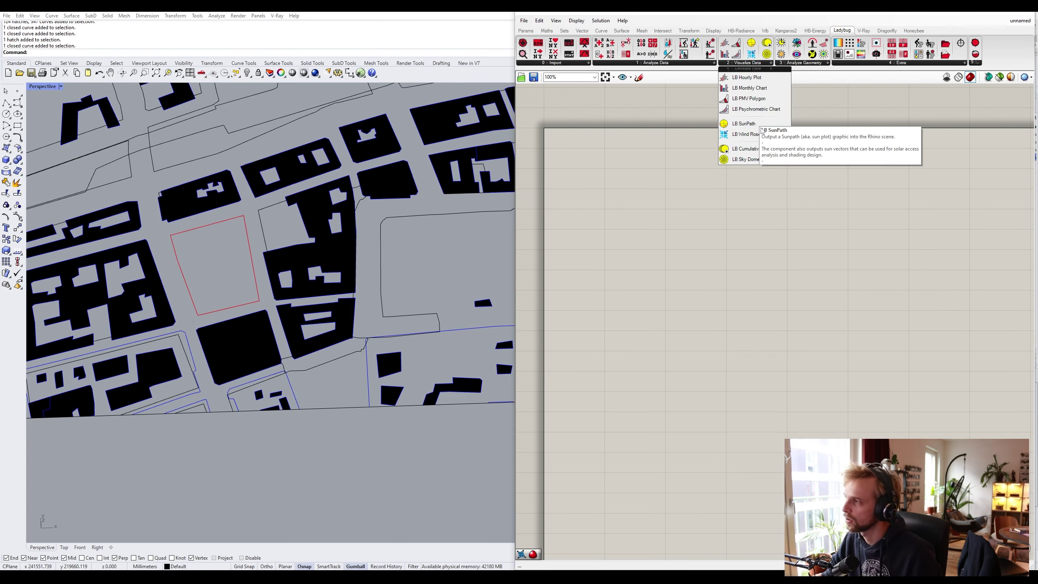
drag(759, 130, 773, 280)
click(808, 305)
scroll(726, 303, up, 3)
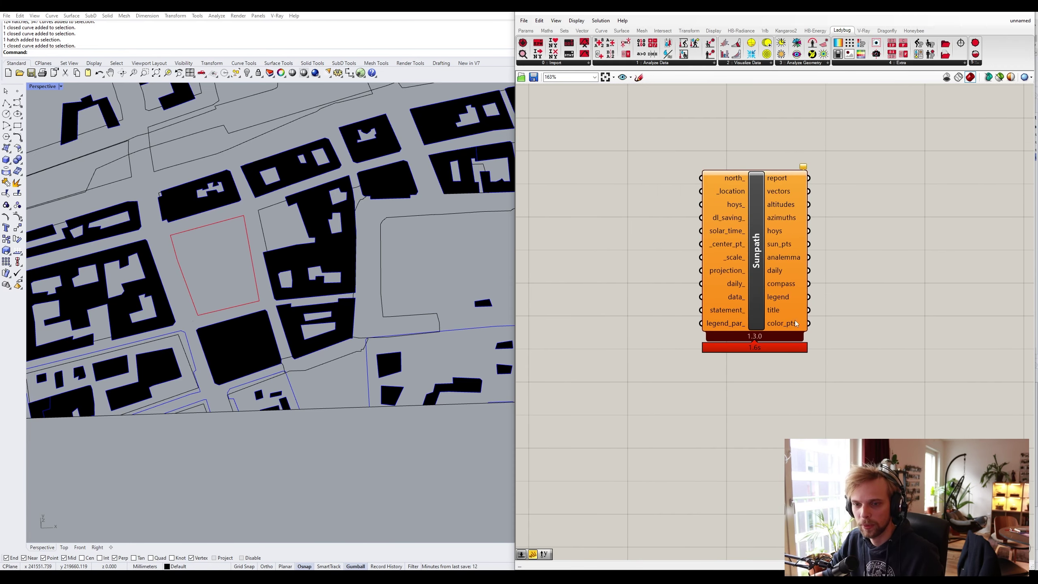
Reposition the Sunpath component on the canvas and check what its location, hoys and north inputs expect
drag(763, 298, 795, 296)
scroll(814, 266, down, 3)
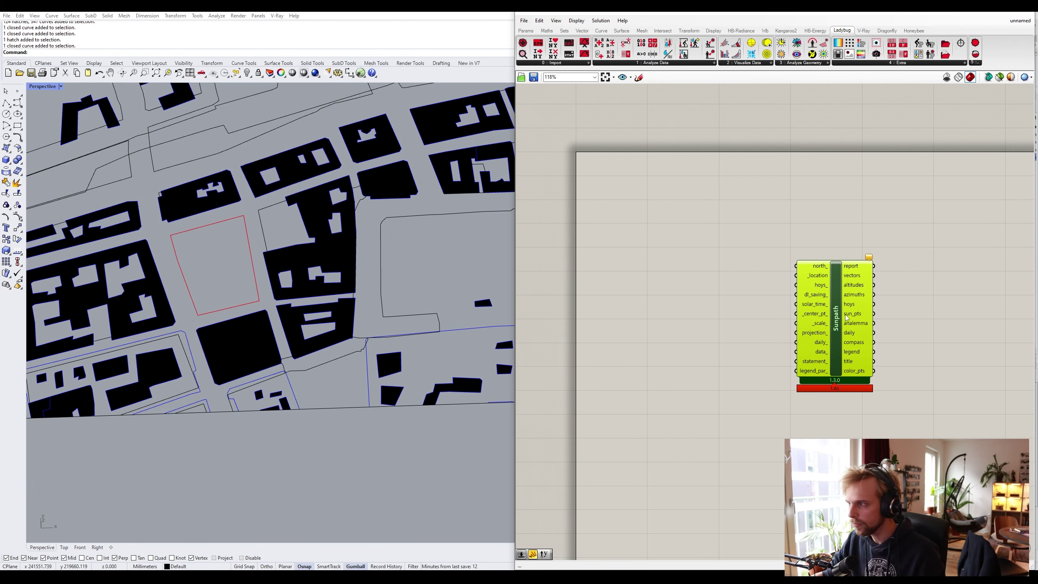
drag(820, 254, 800, 256)
click(759, 176)
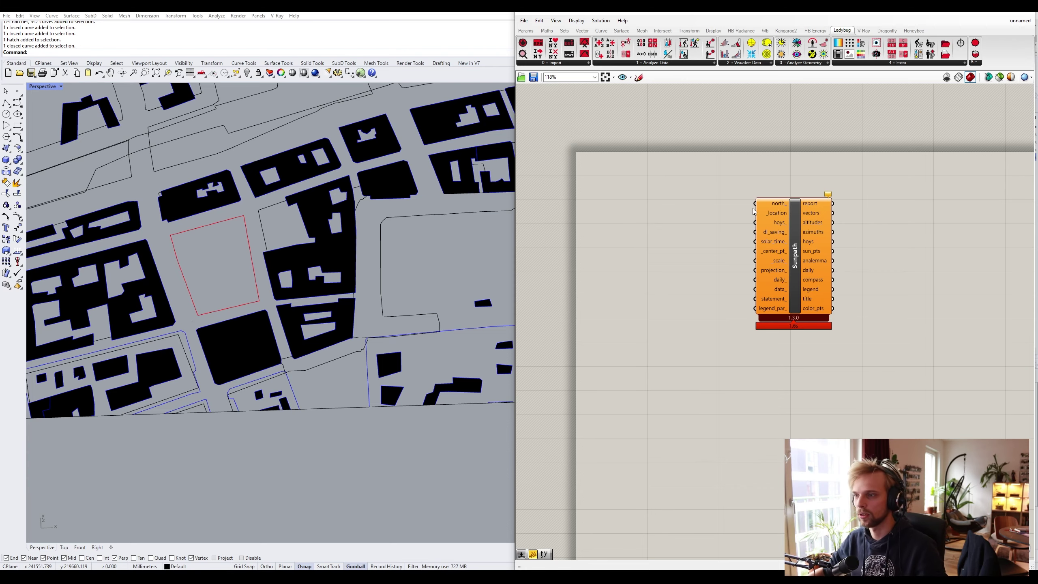
scroll(773, 198, up, 3)
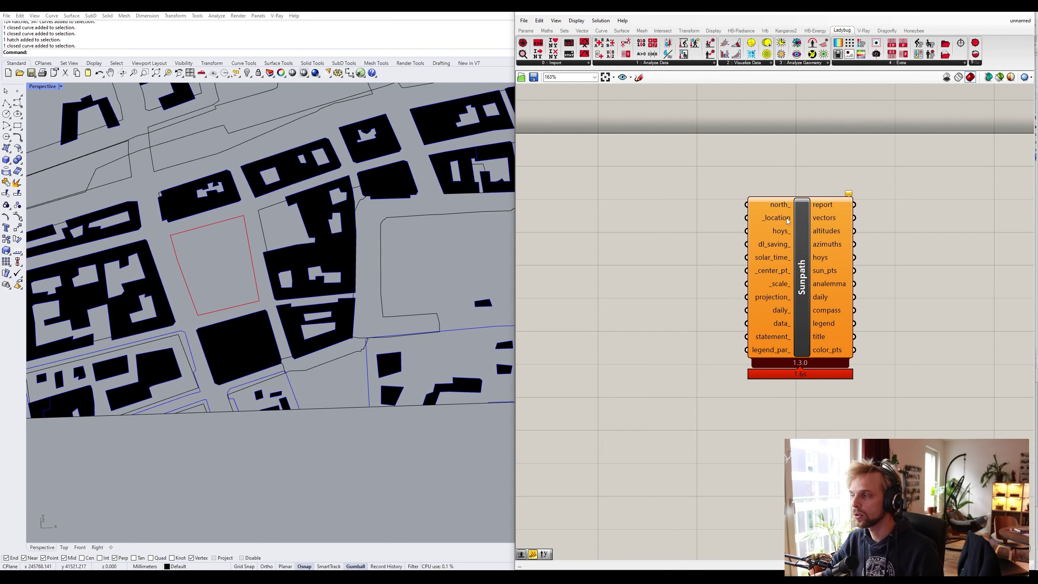
mouse_move(772, 219)
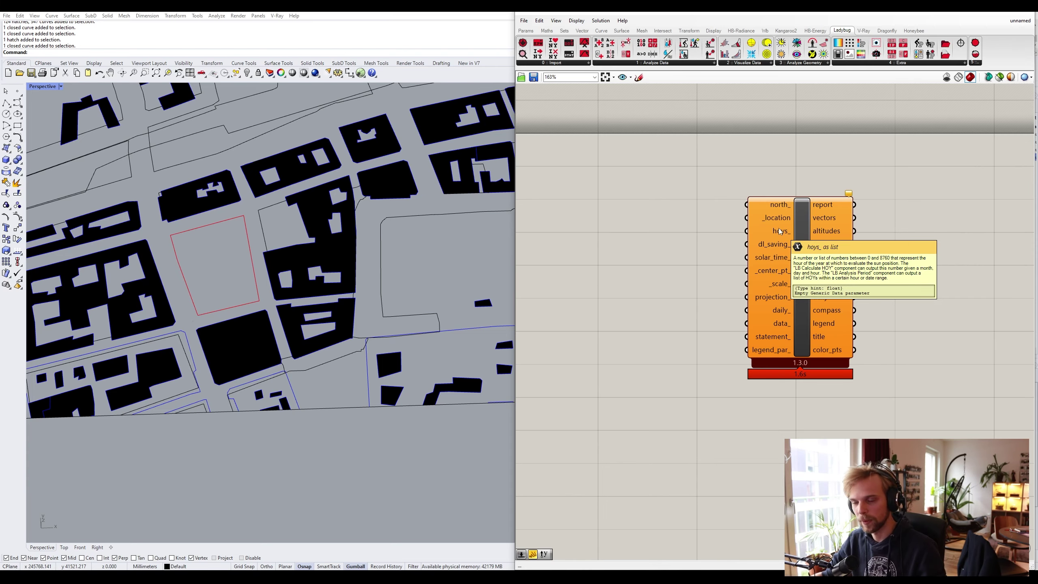
right_drag(725, 192, 742, 177)
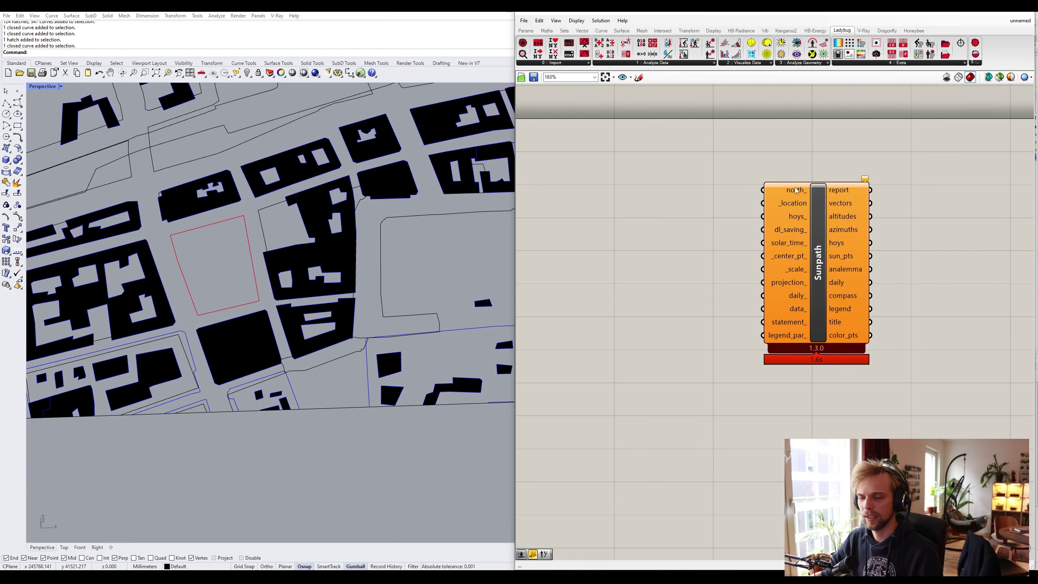
scroll(782, 184, up, 2)
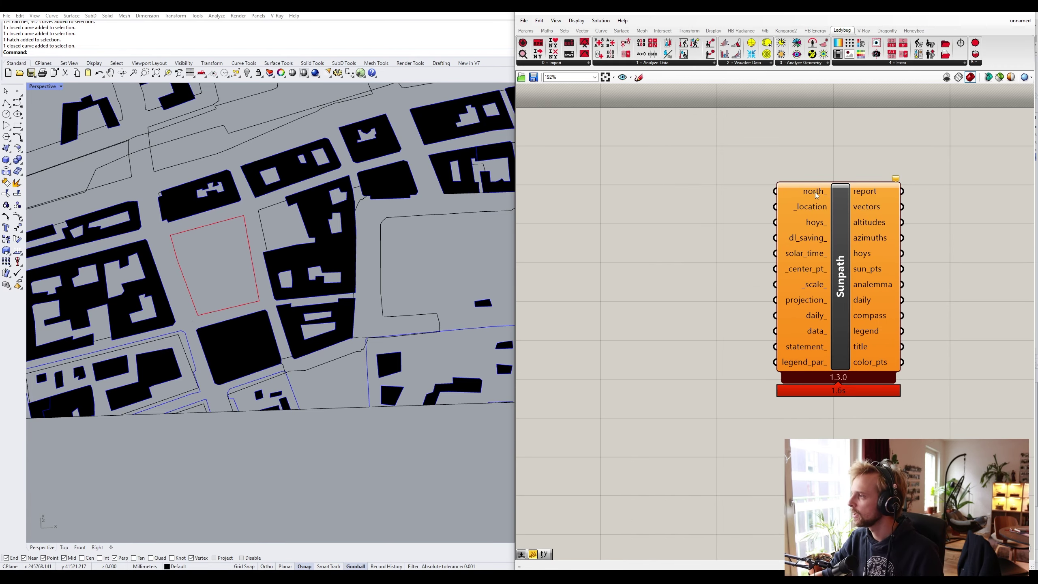
Switch the Rhino viewport to the Top view and show the whole city map in it
scroll(266, 234, down, 10)
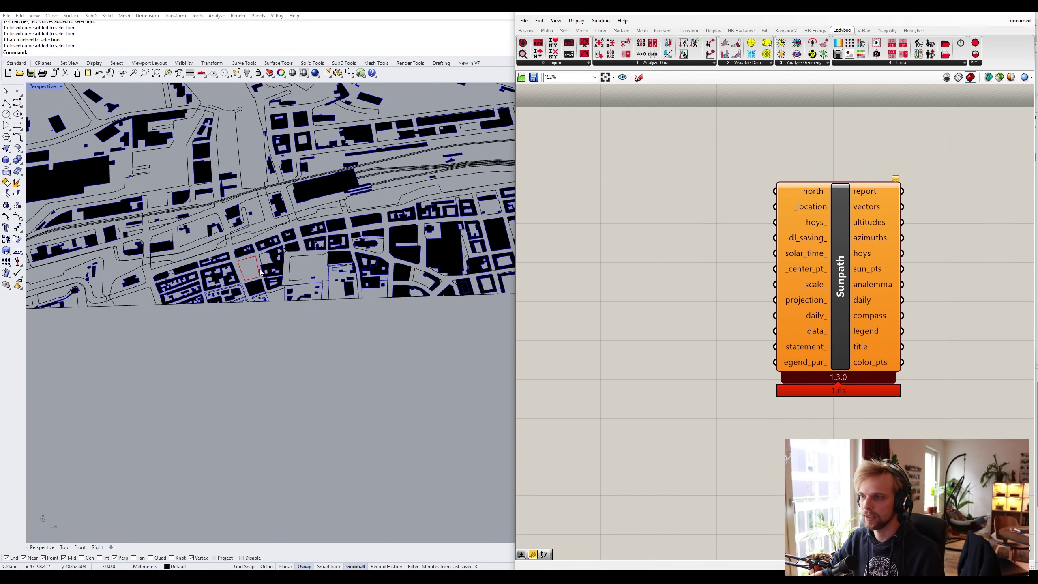
double_click(33, 87)
double_click(33, 87)
scroll(277, 200, up, 10)
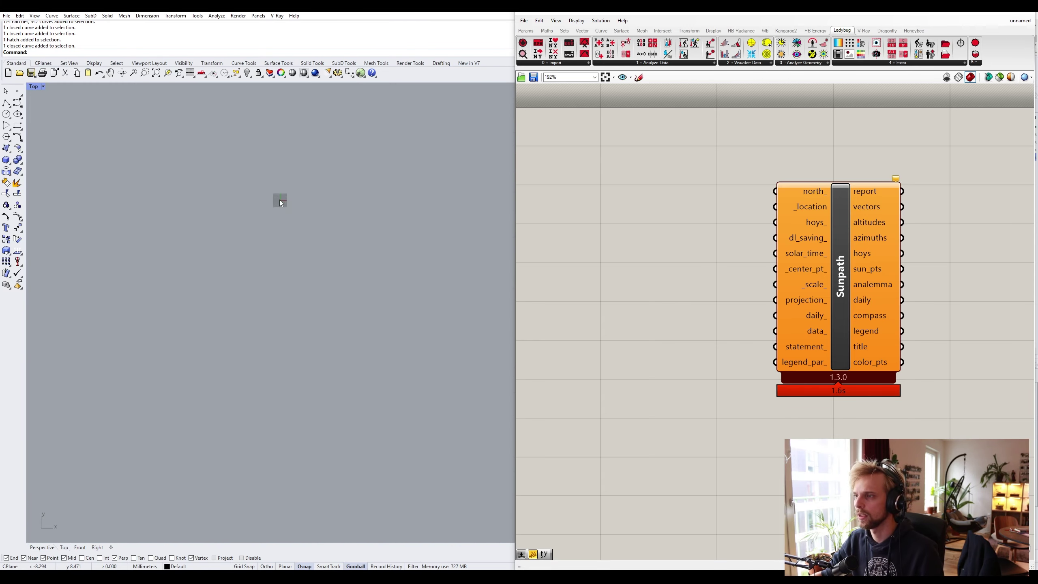
scroll(282, 198, down, 10)
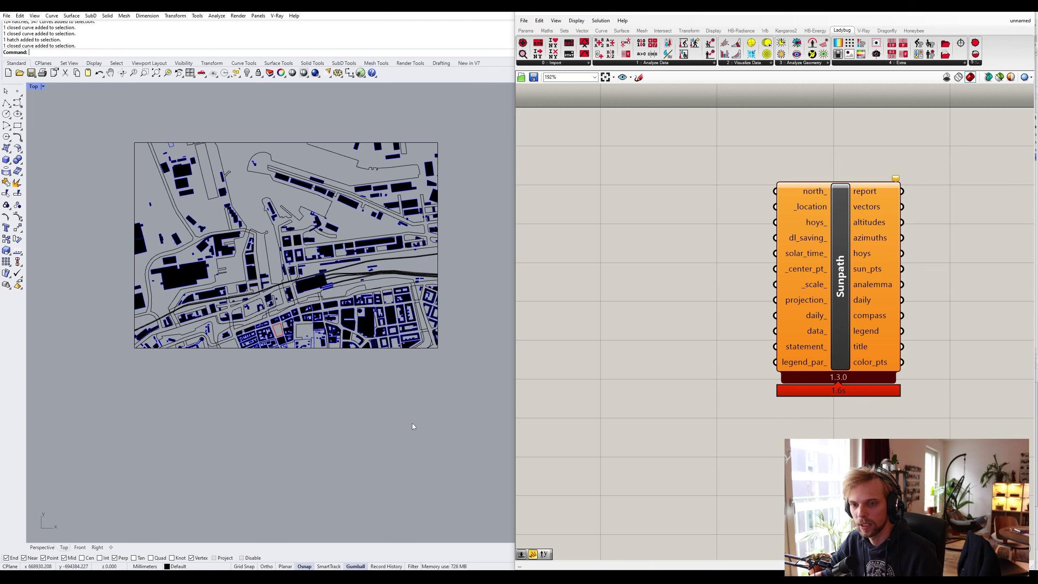
Add a Unit Y vector component, connect it to the Sunpath's north_ input and place it beside that input
double_click(650, 203)
text(y)
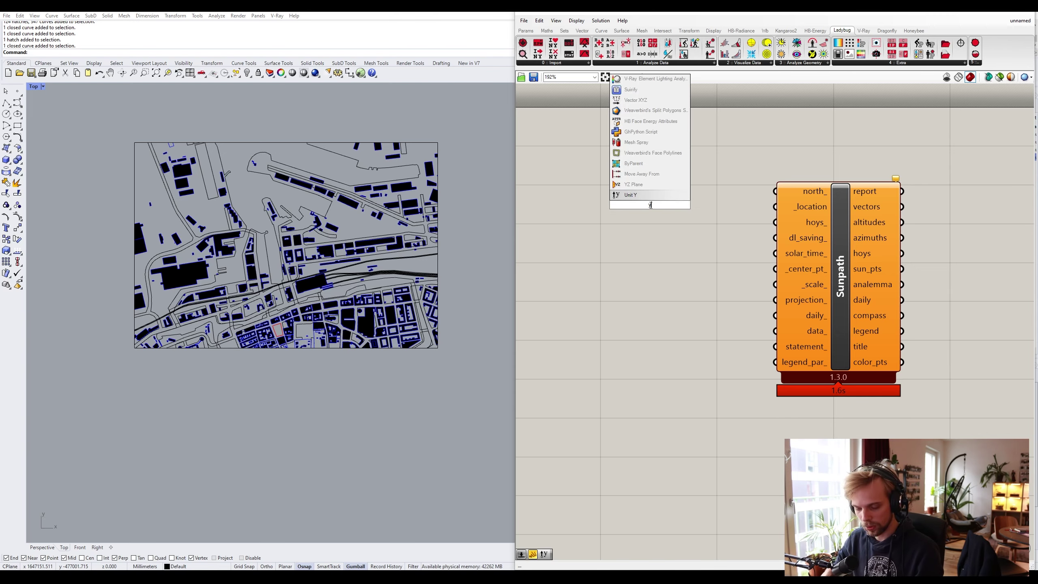
key(Return)
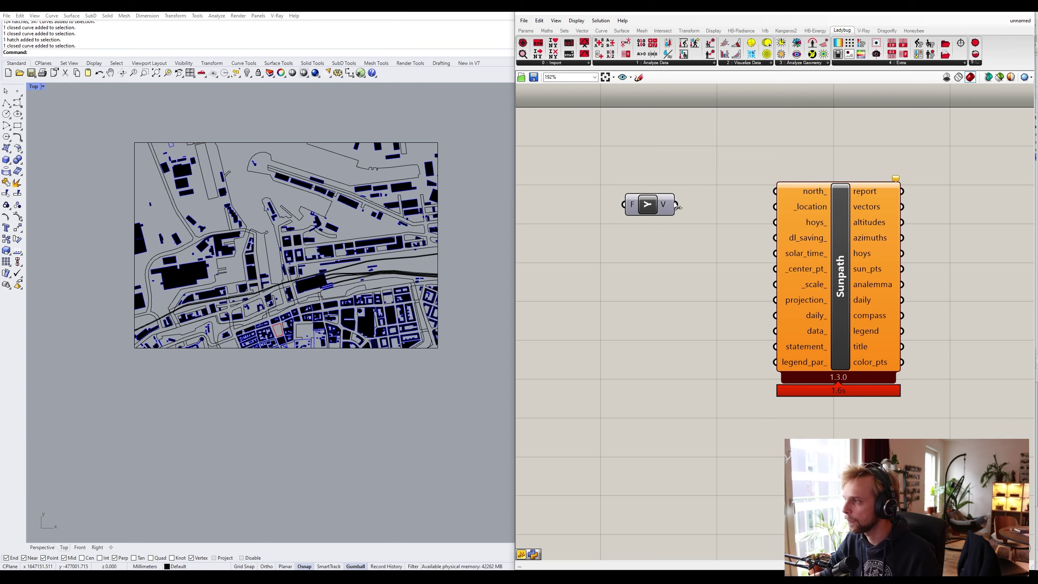
drag(677, 204, 776, 192)
drag(640, 211, 717, 197)
click(722, 149)
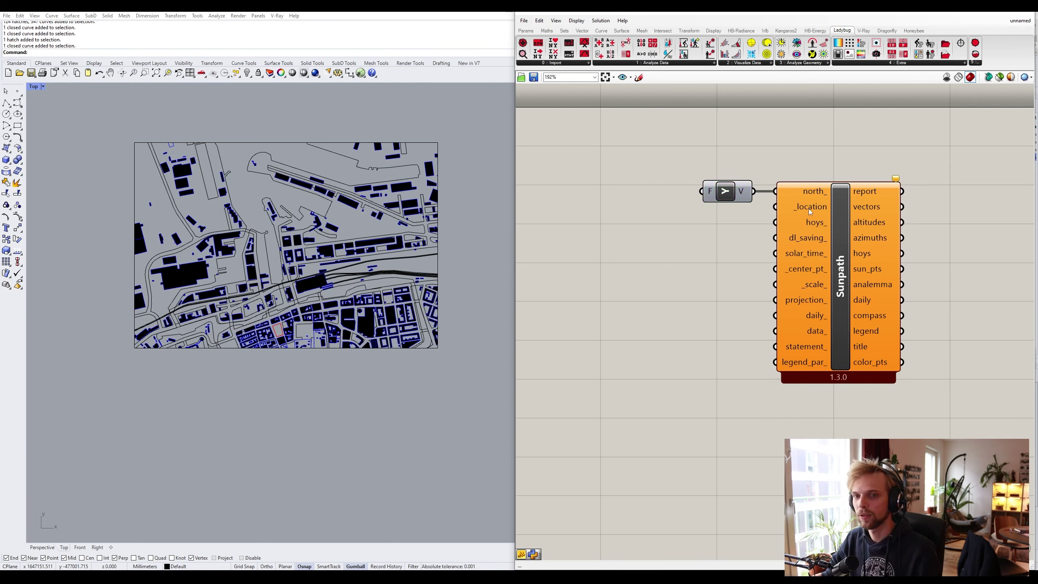
right_drag(565, 105, 615, 171)
double_click(598, 144)
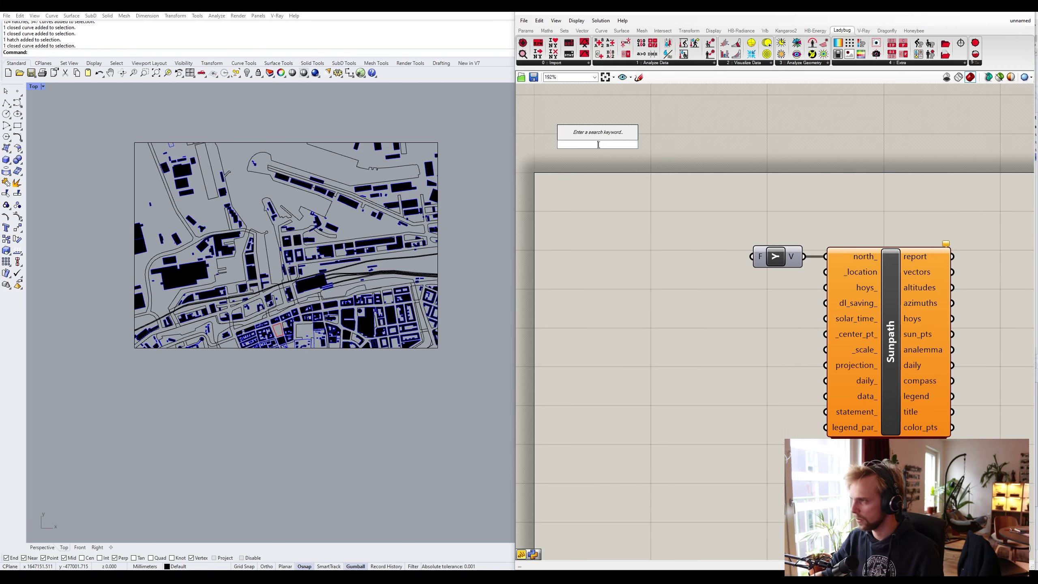
text(bi)
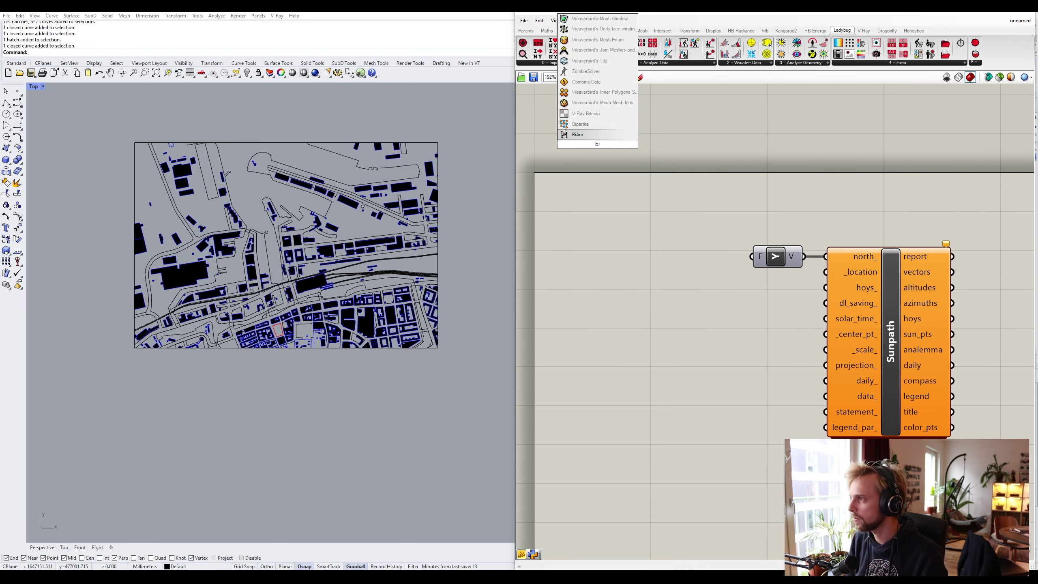
key(BackSpace)
key(BackSpace)
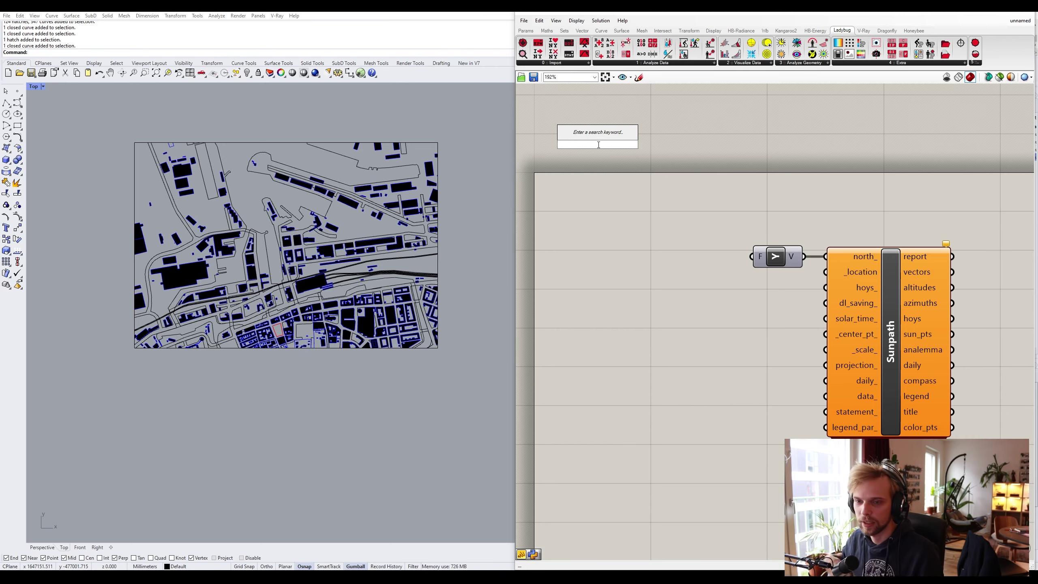
scroll(703, 354, down, 3)
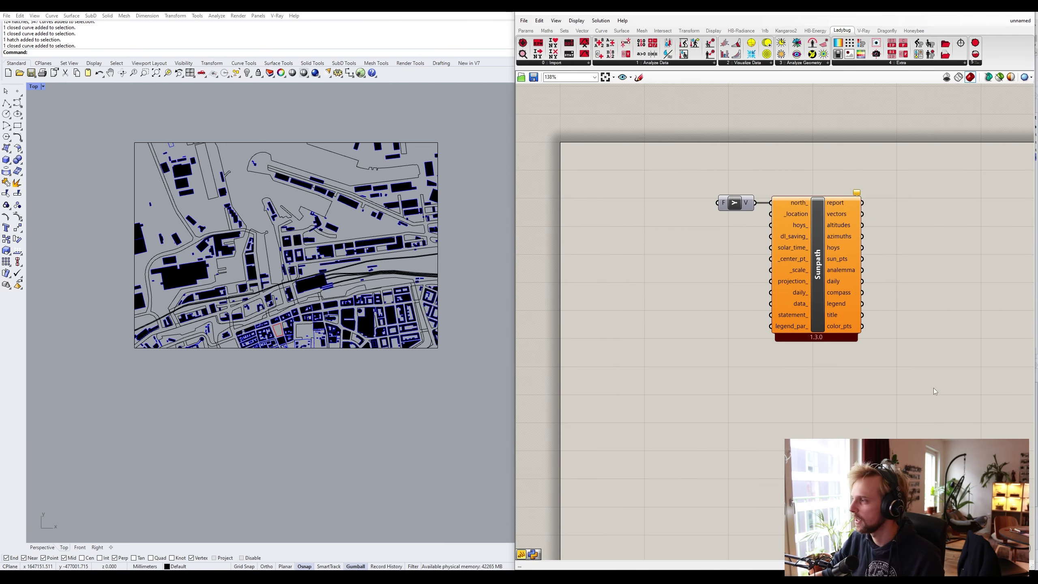
Move the Unit Y and Sunpath components together across the canvas to leave free space in front of Sunpath's _location input
drag(933, 392, 684, 183)
drag(841, 249, 754, 220)
click(780, 223)
right_drag(780, 224, 807, 234)
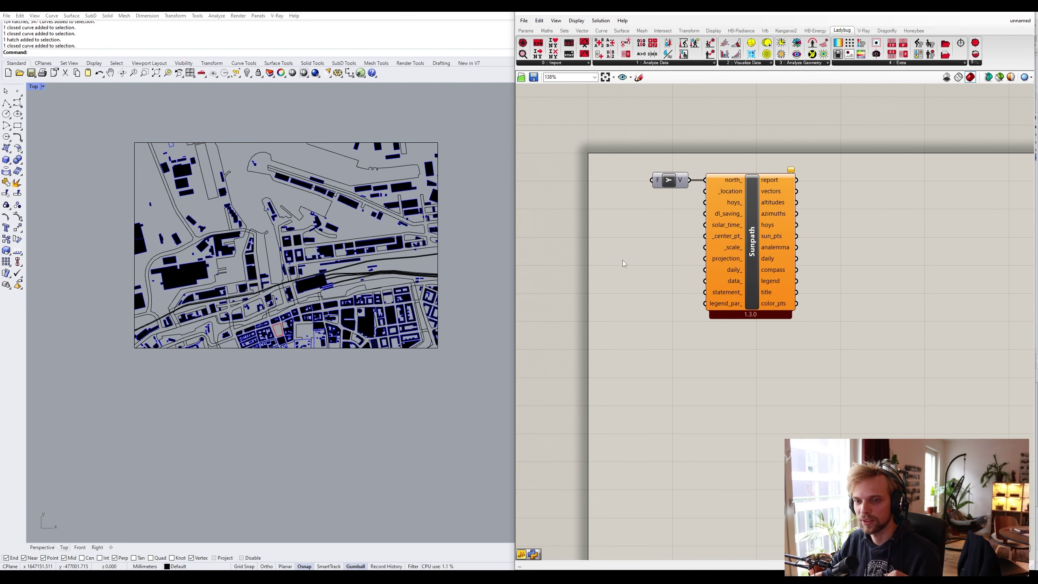
scroll(725, 186, up, 3)
mouse_move(722, 182)
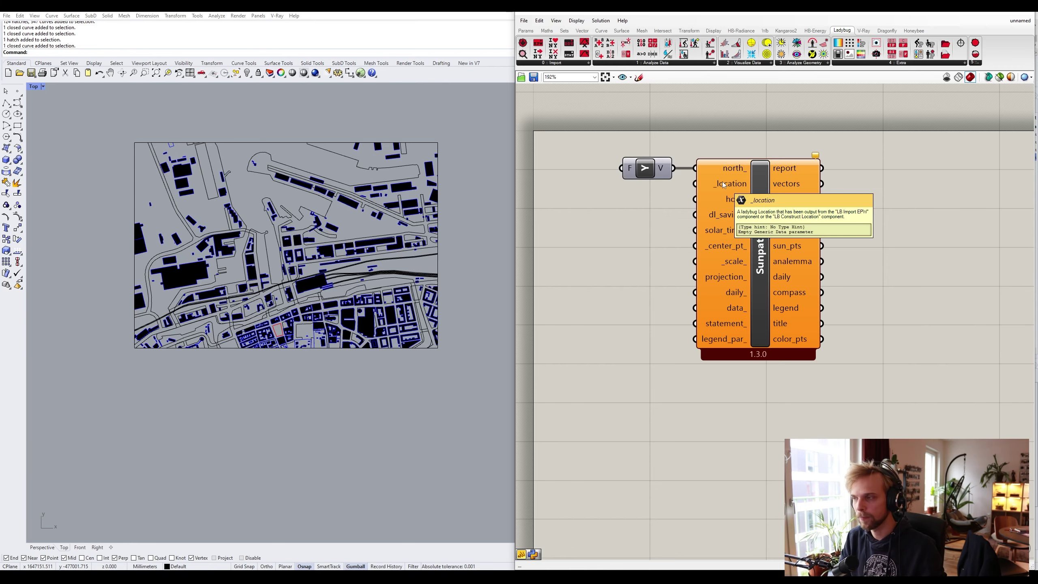
scroll(647, 265, down, 2)
mouse_move(647, 265)
right_down()
mouse_move(705, 232)
mouse_move(711, 239)
right_up()
drag(864, 379, 642, 120)
drag(774, 232, 886, 224)
click(737, 226)
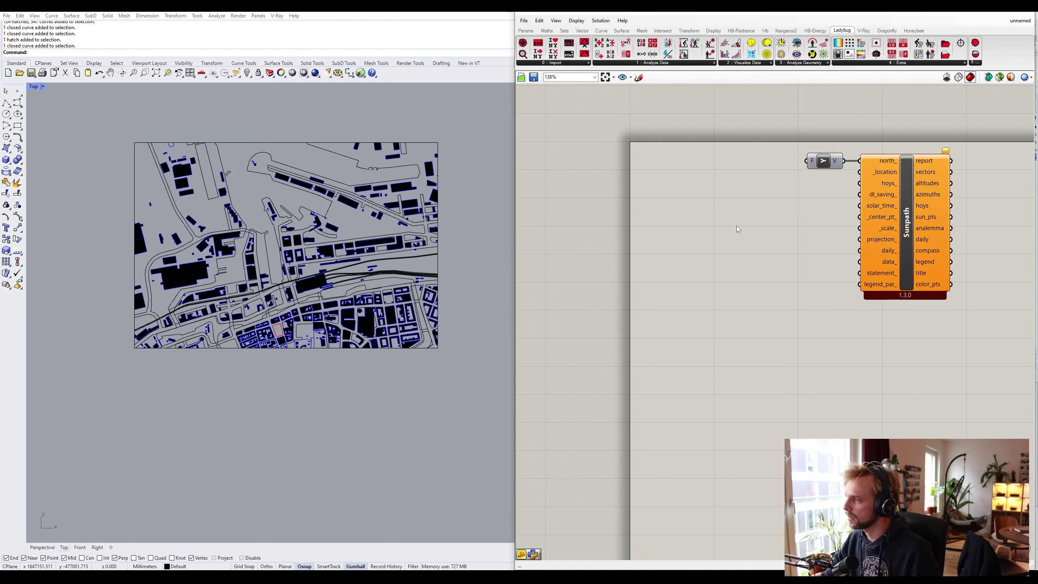
Add an LB Construct Location component, connect its location output to Sunpath's _location input and align it beside the Unit Y component
double_click(736, 226)
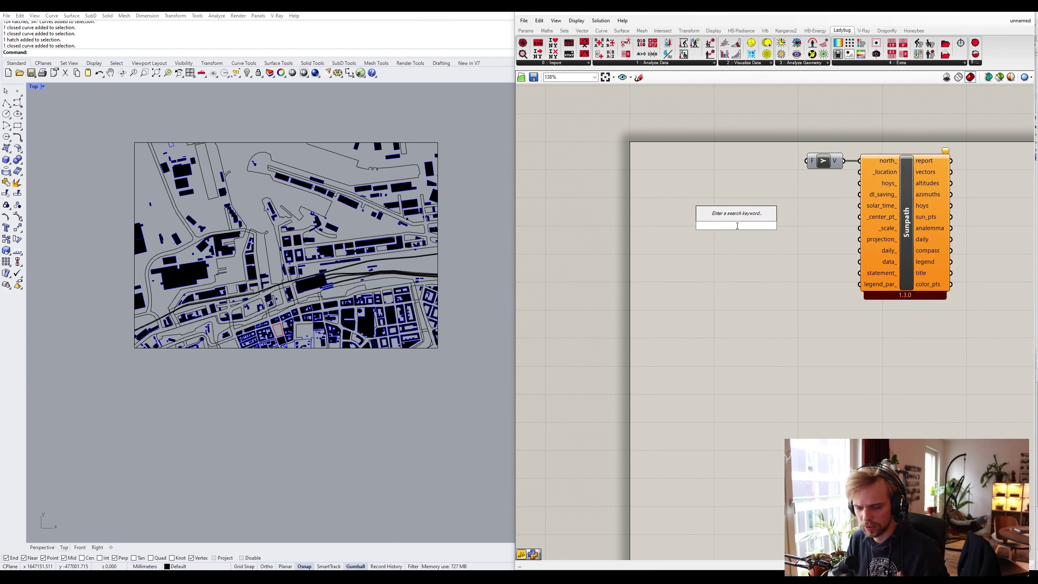
text(co)
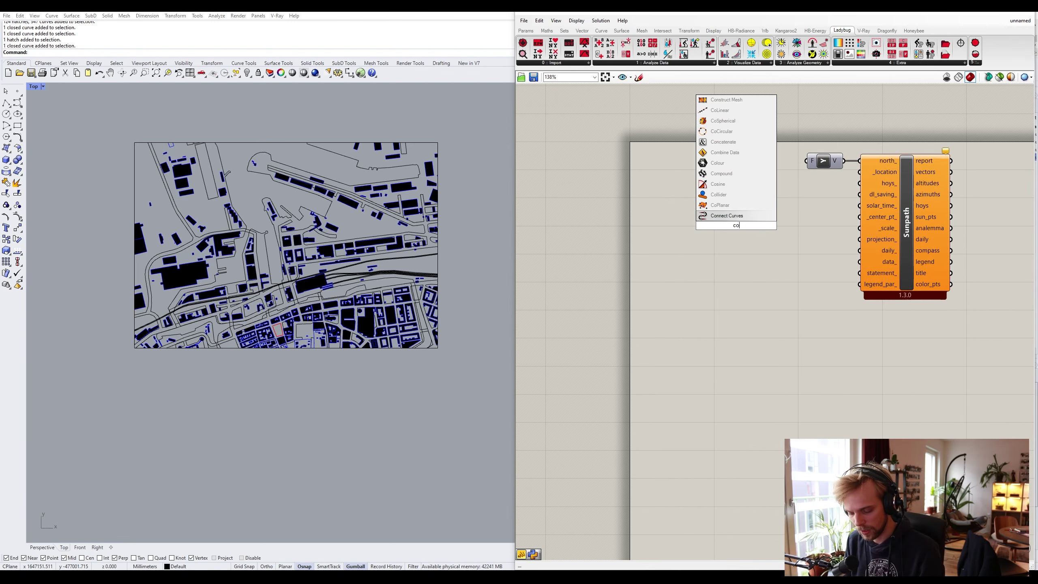
text(nstruct locat)
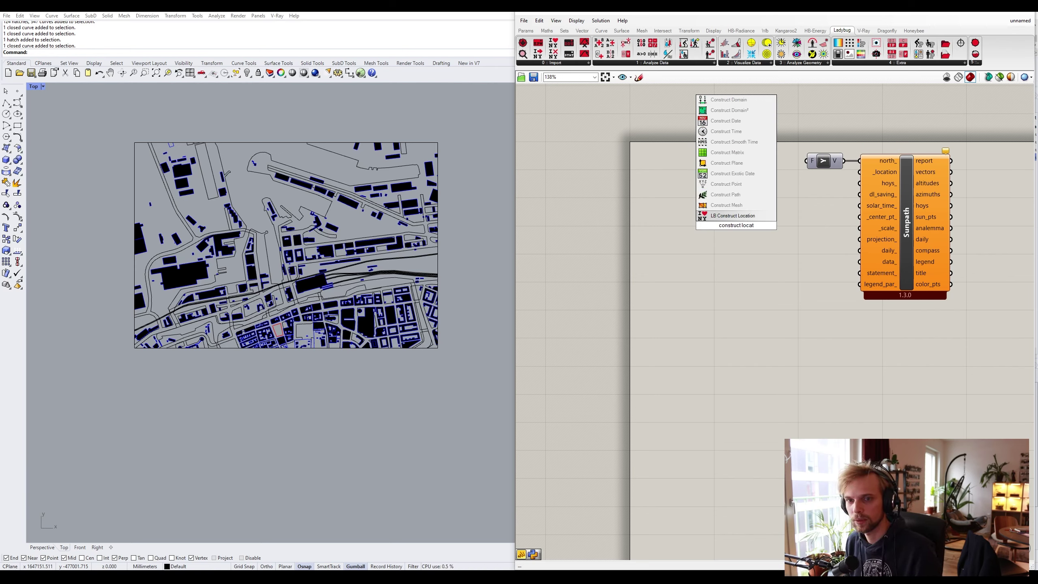
key(Return)
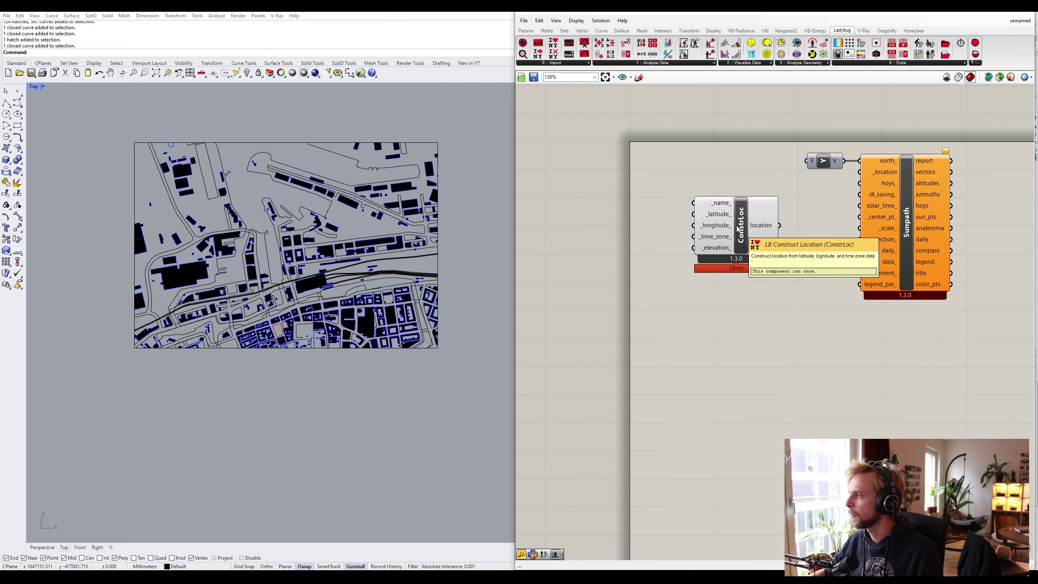
scroll(738, 229, up, 1)
drag(782, 226, 879, 164)
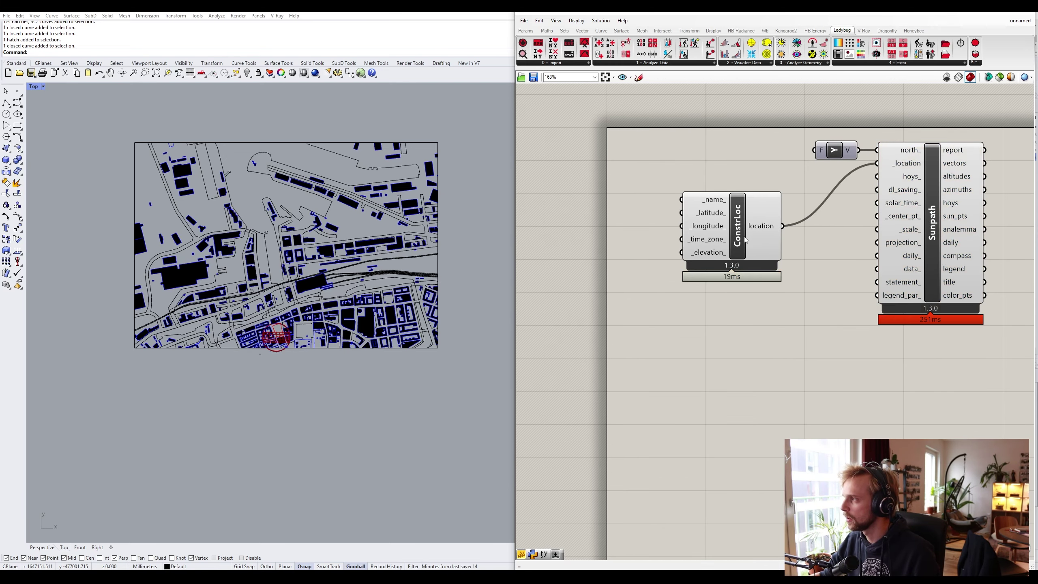
drag(744, 241, 770, 180)
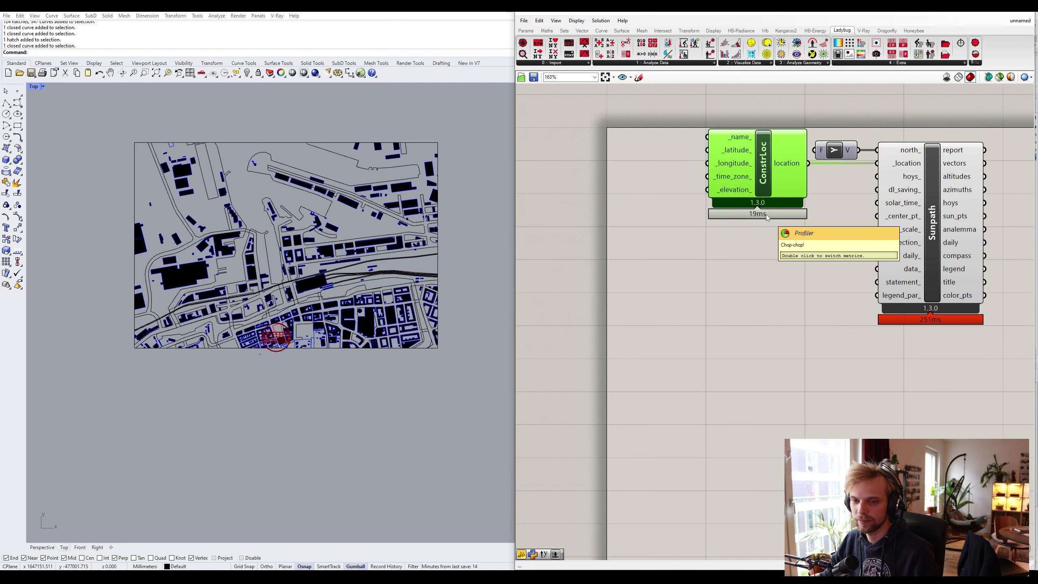
Add a panel containing Malmo, connect it to the Construct Location's _name_ input and place it beside that input
scroll(806, 150, up, 2)
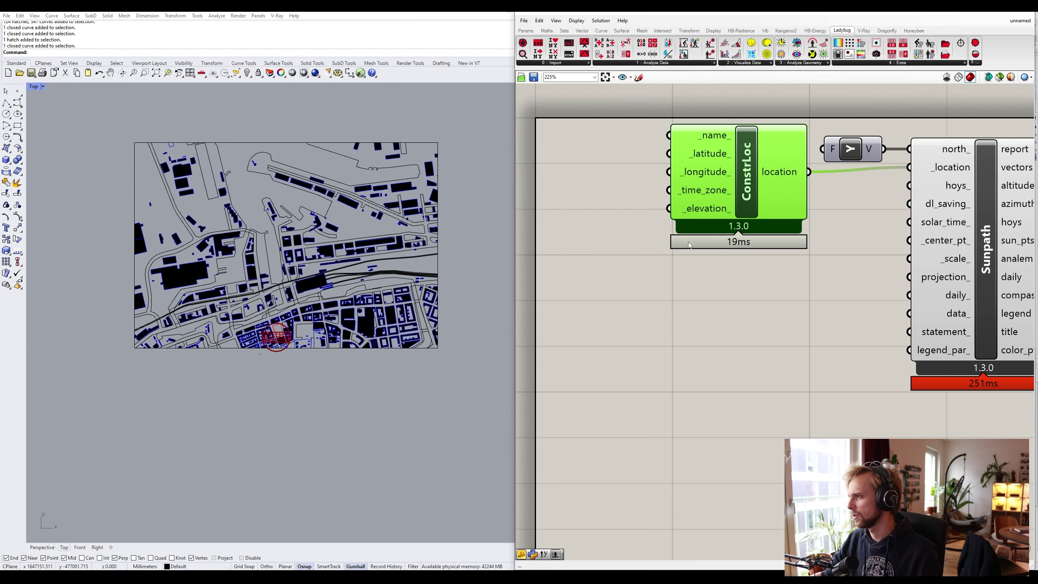
right_drag(542, 125, 634, 165)
double_click(633, 165)
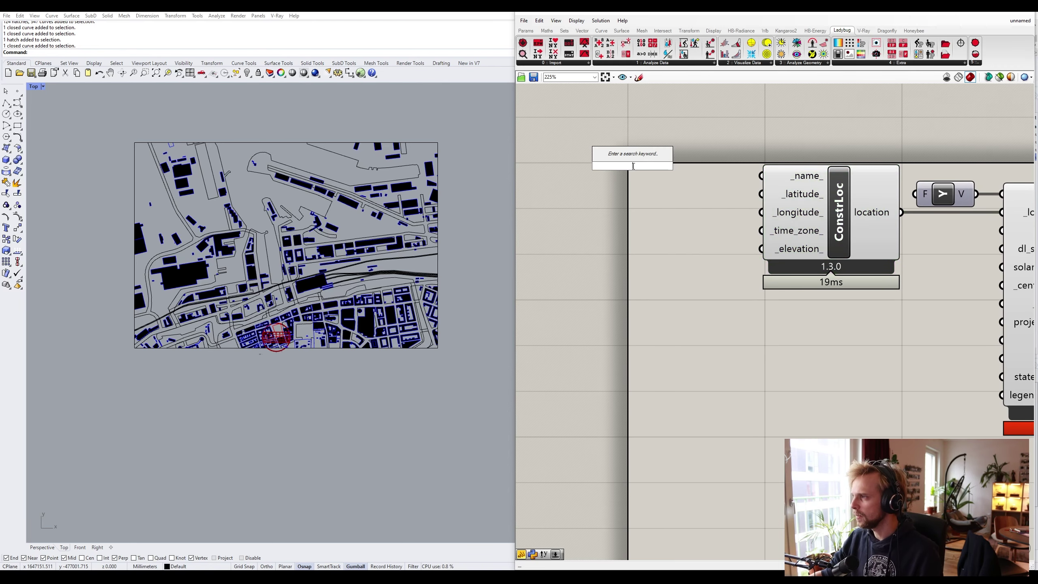
text(//)
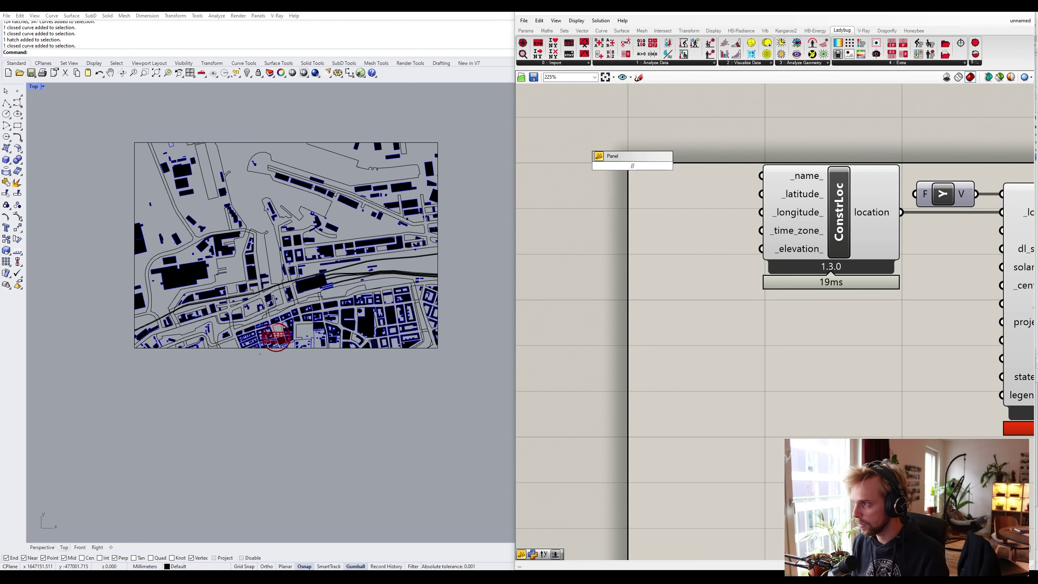
text(Malmo)
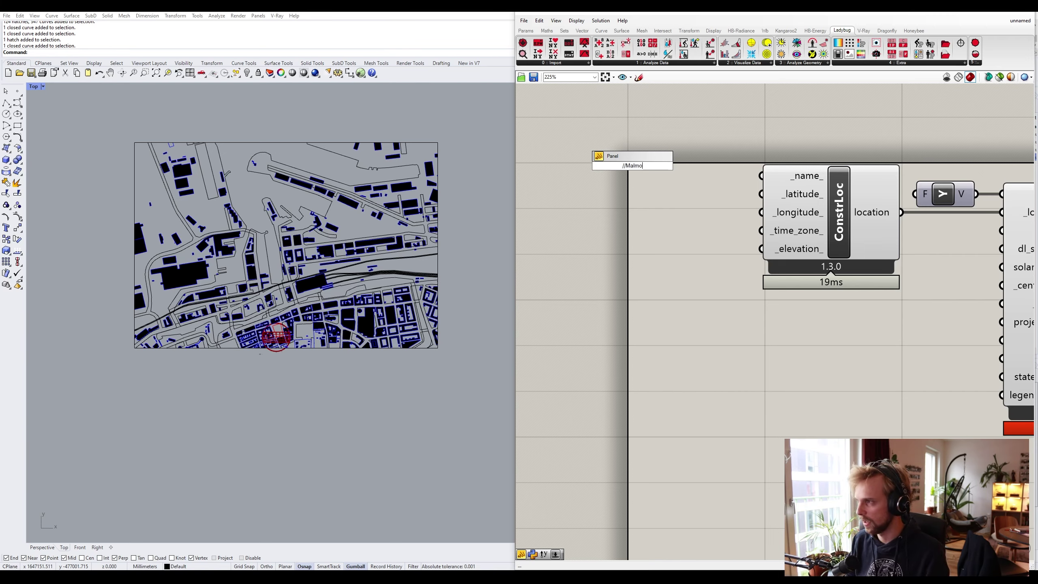
key(Return)
drag(660, 165, 761, 176)
drag(640, 169, 724, 180)
Move the Malmo panel, Construct Location, Unit Y and Sunpath components together away from the corner of the canvas
scroll(803, 209, down, 4)
right_drag(837, 251, 772, 237)
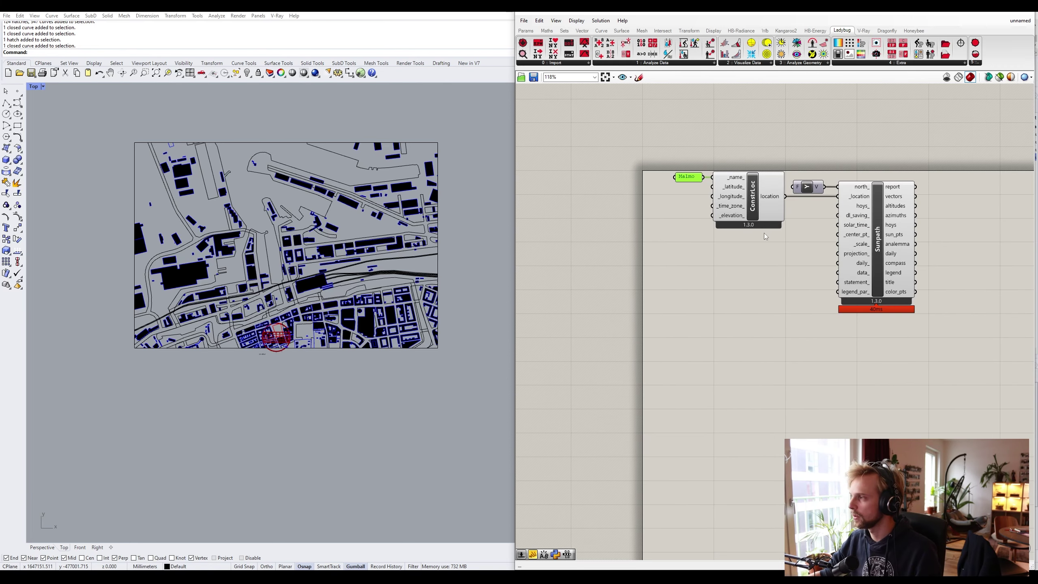
drag(928, 396, 823, 266)
click(704, 327)
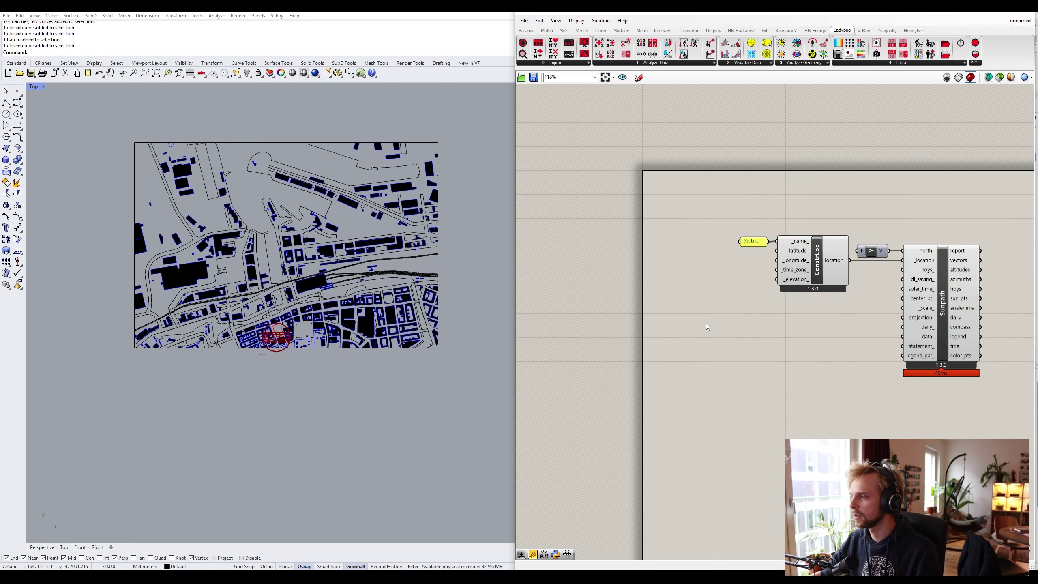
right_drag(704, 327, 668, 259)
scroll(752, 190, up, 5)
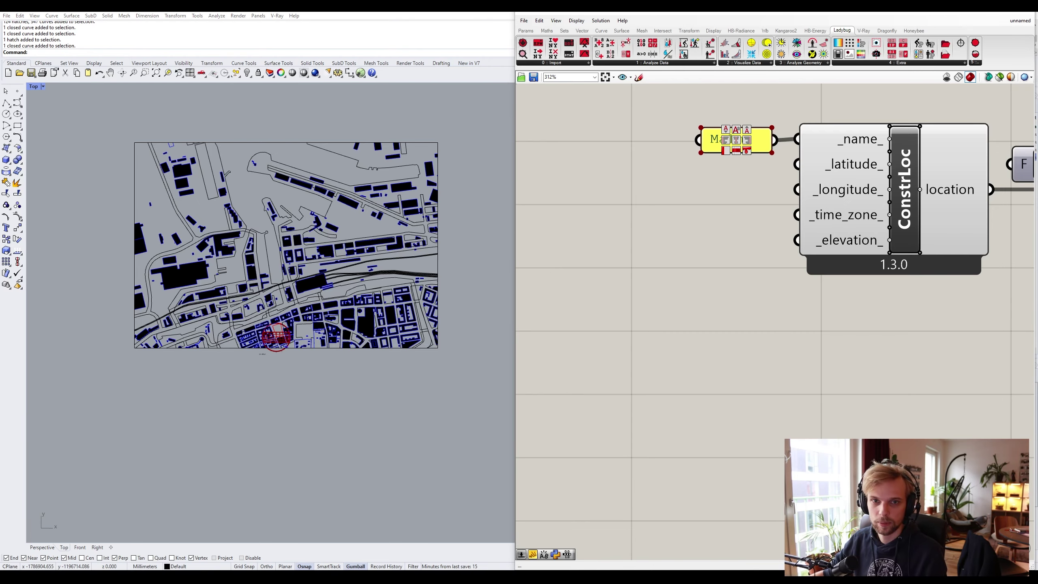
Switch to Google Maps in the browser, locate the site in central Malmö south of the canal and copy its coordinates
drag(0, 12, 477, 1)
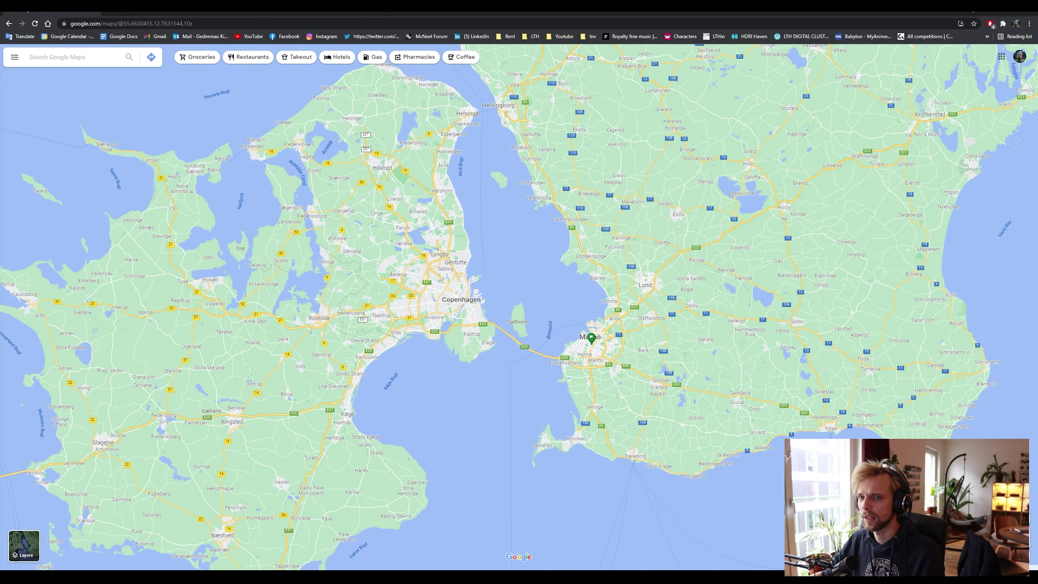
drag(385, 362, 321, 300)
scroll(494, 297, up, 5)
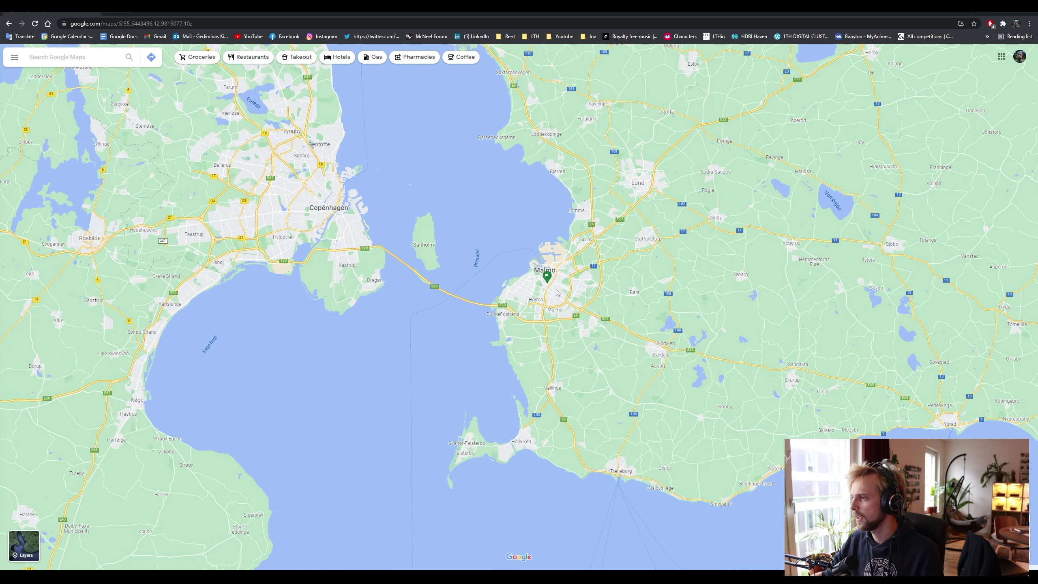
scroll(496, 306, up, 7)
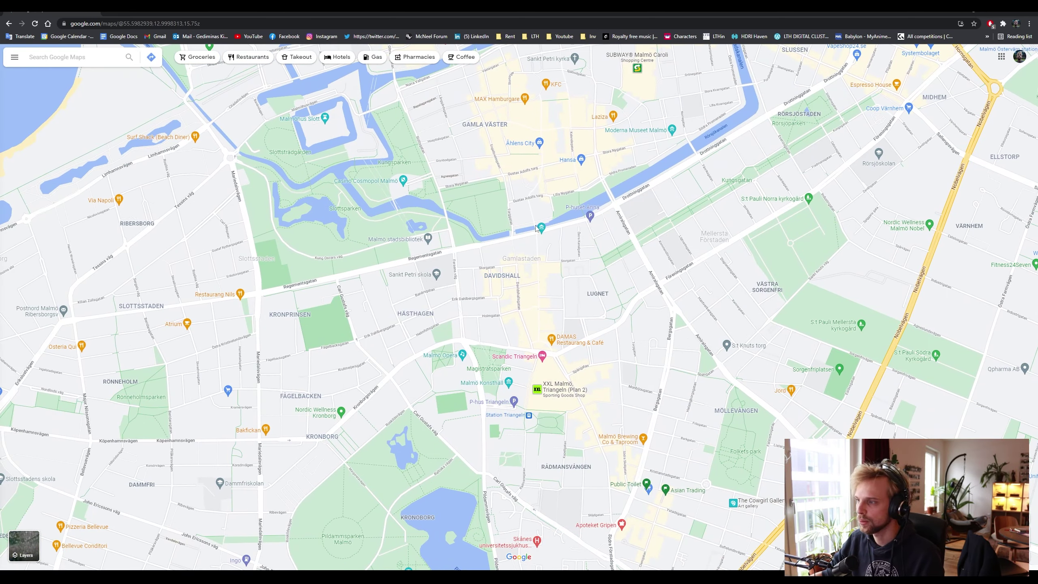
drag(441, 218, 359, 308)
drag(377, 148, 454, 324)
scroll(455, 324, up, 6)
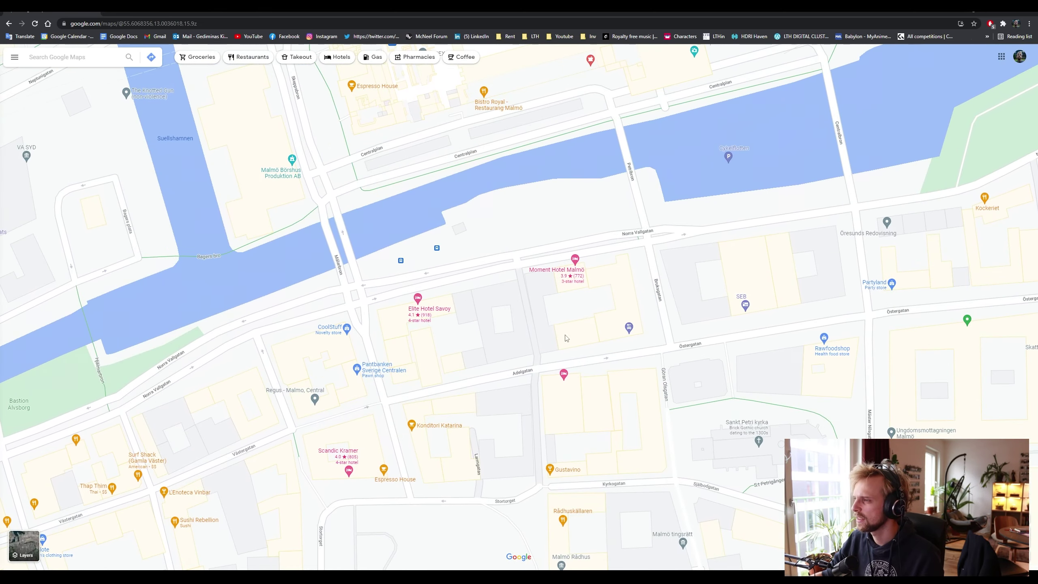
scroll(584, 262, down, 2)
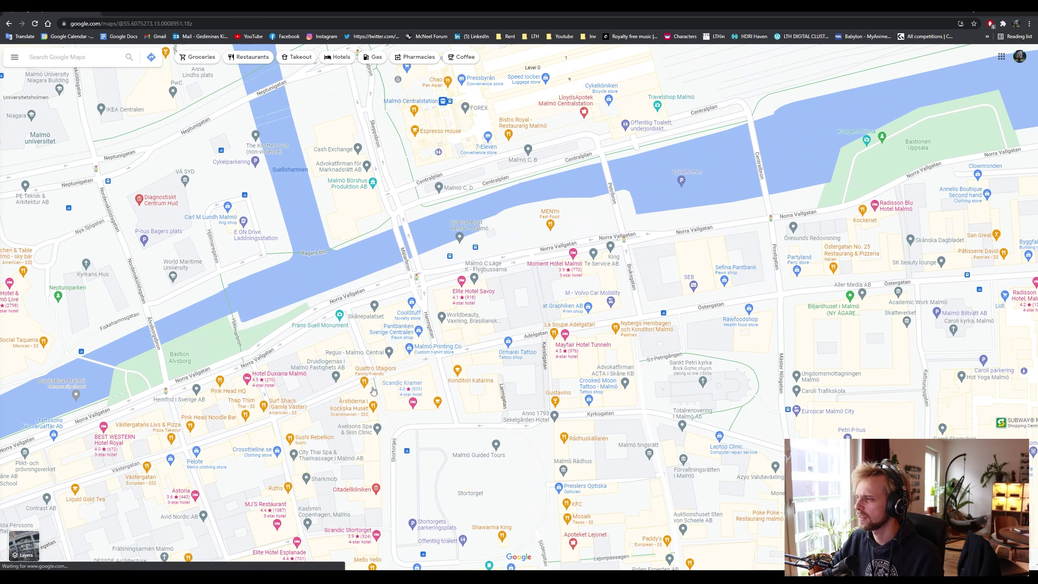
right_click(525, 312)
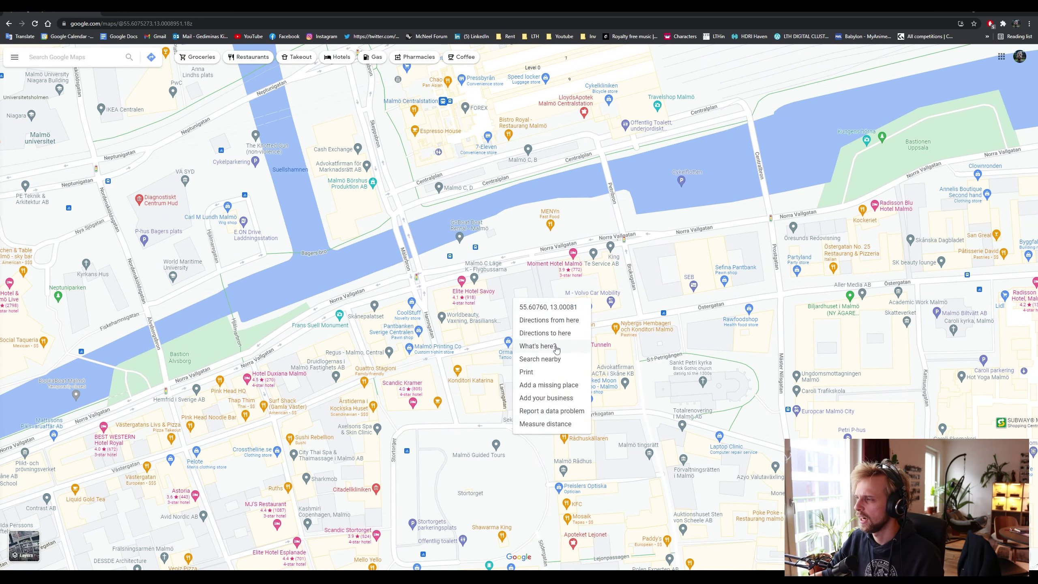
click(535, 312)
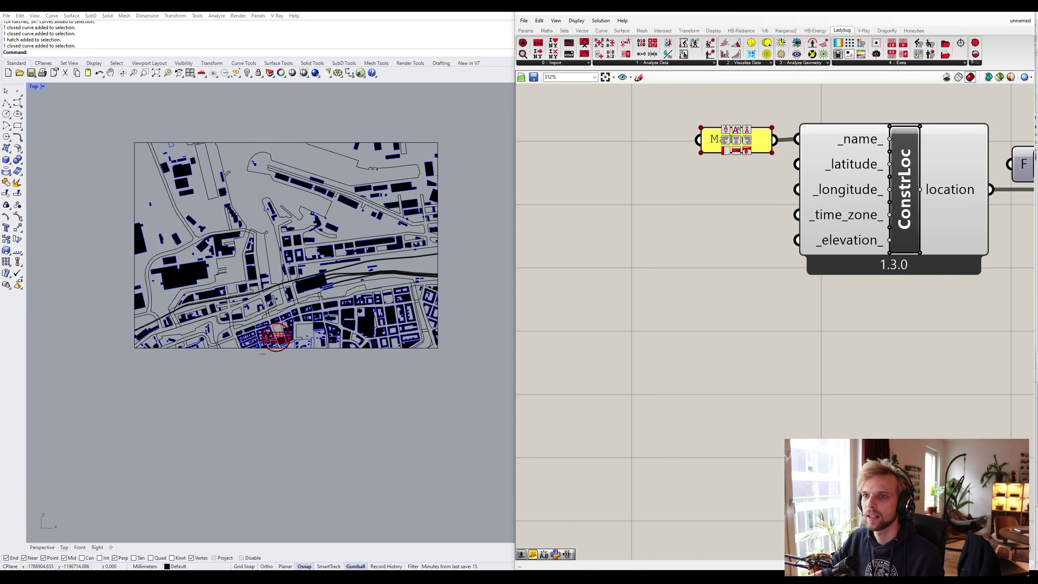
Return to Grasshopper and add a panel below the Malmo panel containing the copied coordinates 55.607598509244234, 13.00081466448515
double_click(651, 206)
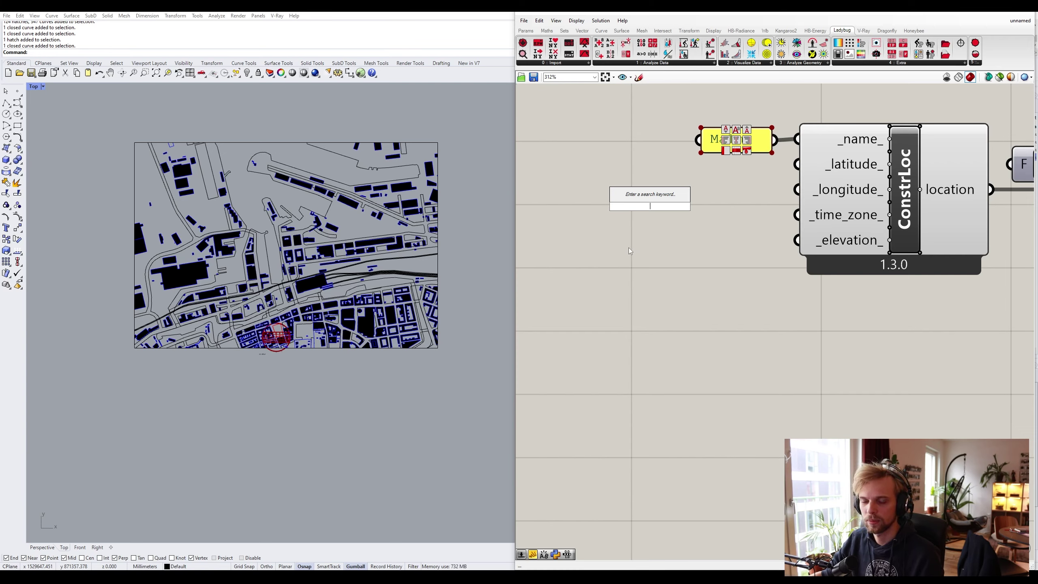
text(//)
key(Return)
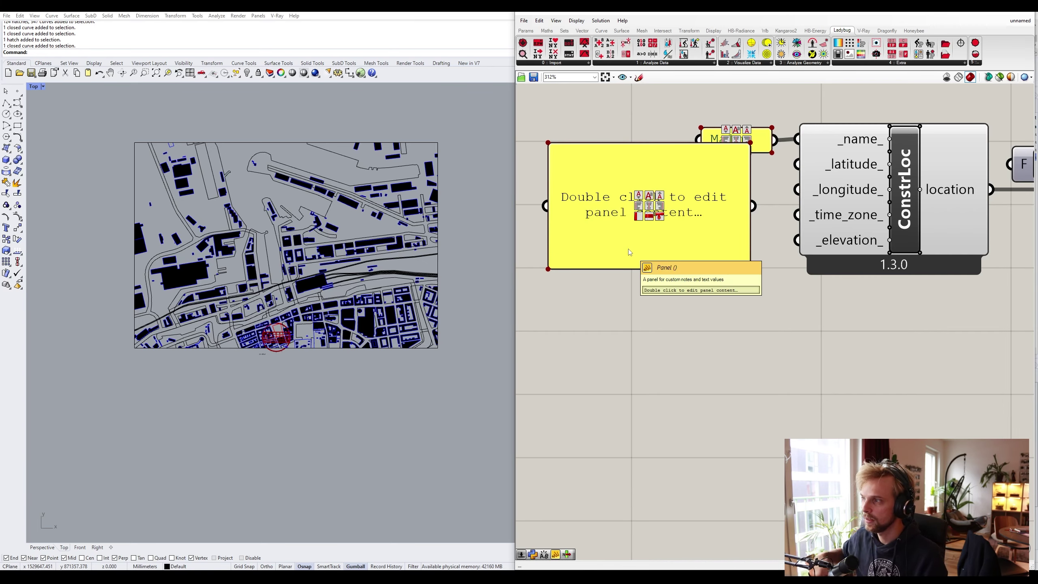
drag(624, 195, 623, 276)
double_click(606, 285)
key(ctrl+v)
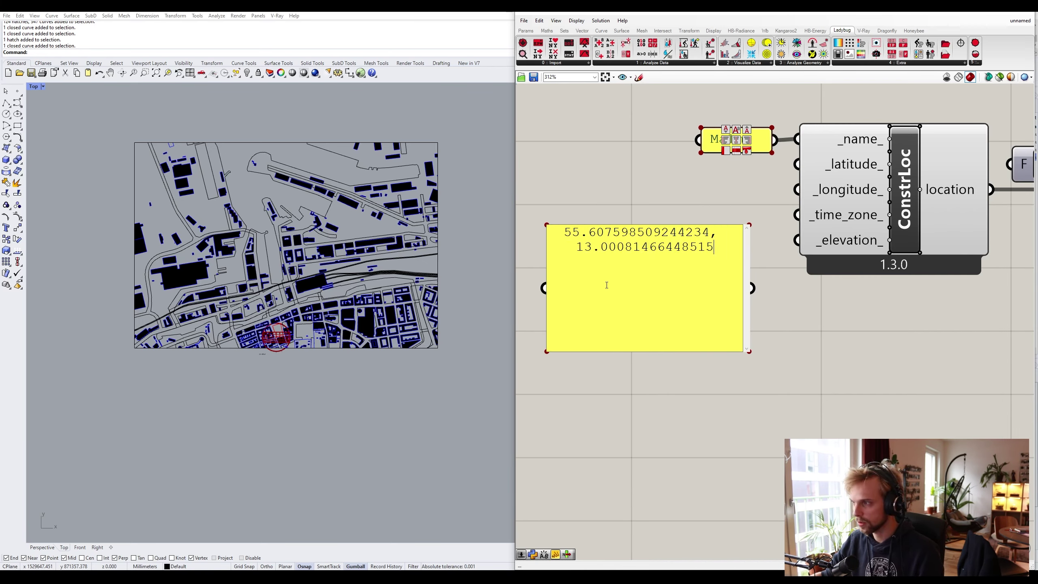
click(619, 193)
Shrink the coordinates panel to fit its two lines of text and place it in front of the Construct Location inputs
scroll(739, 305, down, 5)
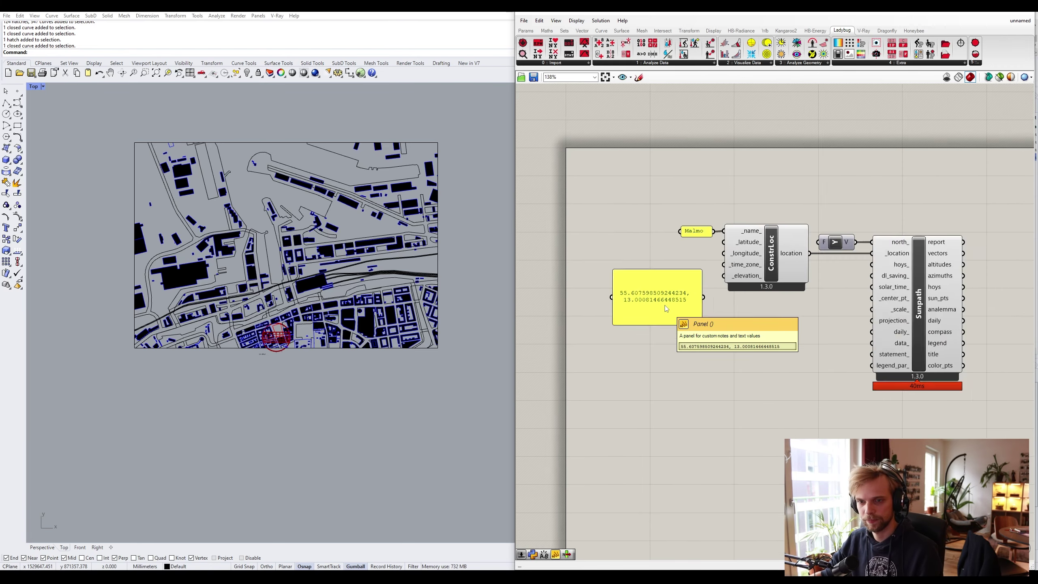
scroll(675, 290, up, 2)
drag(664, 270, 594, 275)
scroll(574, 266, up, 2)
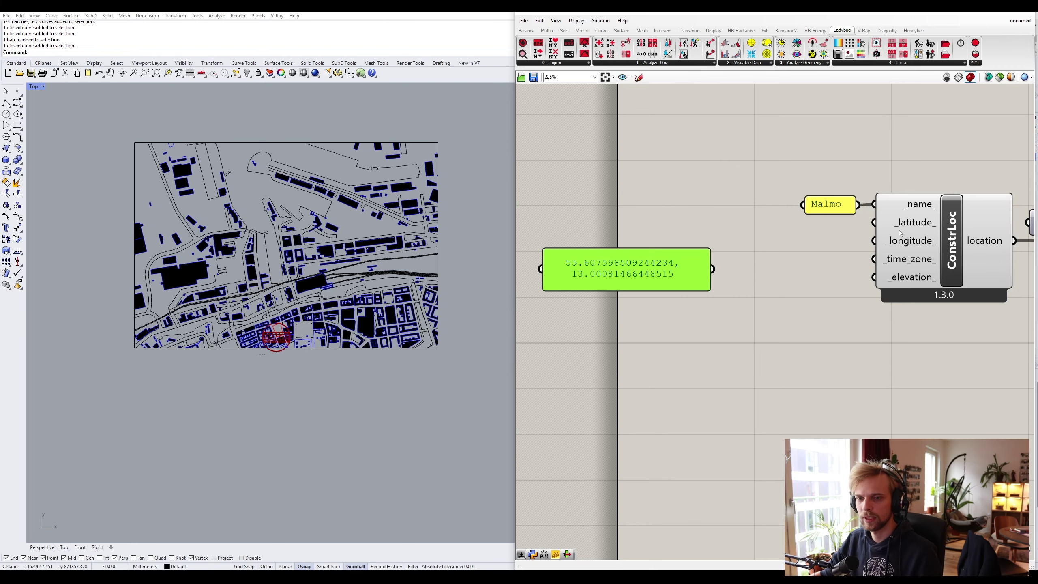
Move the Malmo panel, Construct Location, Unit Y and Sunpath components further from the coordinates panel to make room between them
mouse_move(903, 230)
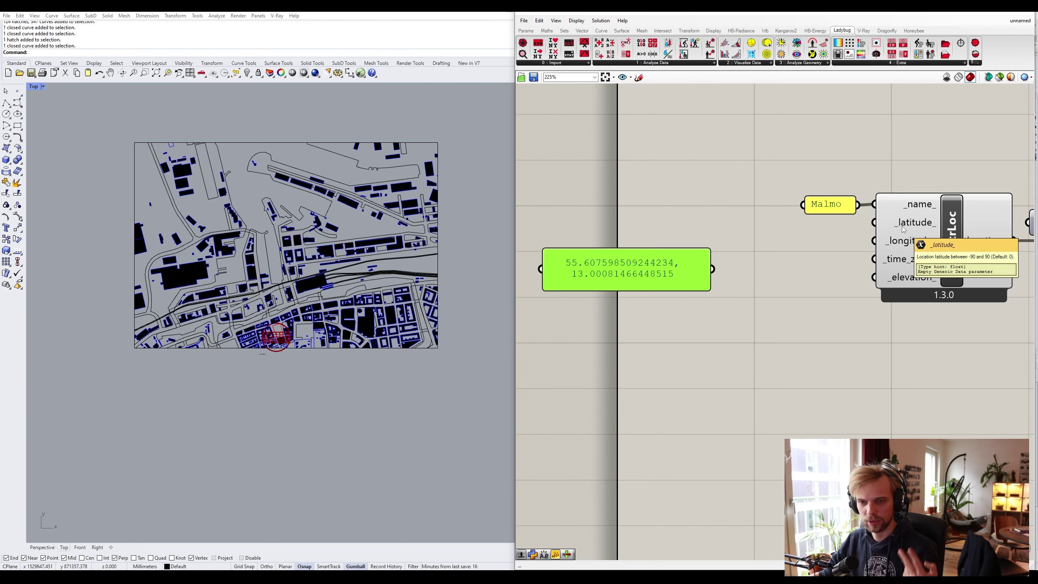
scroll(903, 230, down, 5)
drag(880, 354, 757, 200)
scroll(692, 197, up, 3)
click(692, 253)
scroll(596, 233, up, 3)
drag(599, 235, 602, 226)
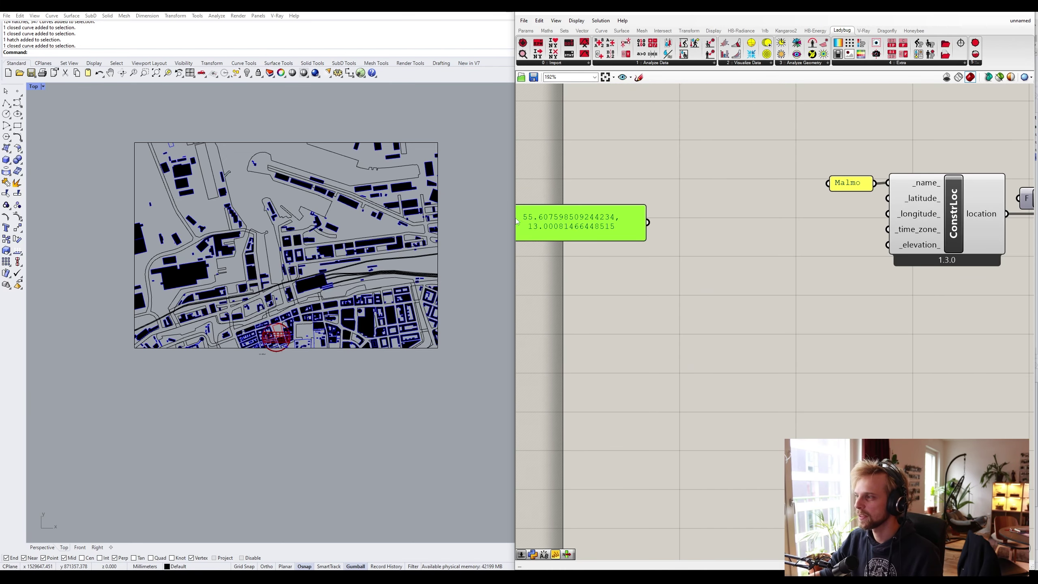
scroll(600, 218, up, 1)
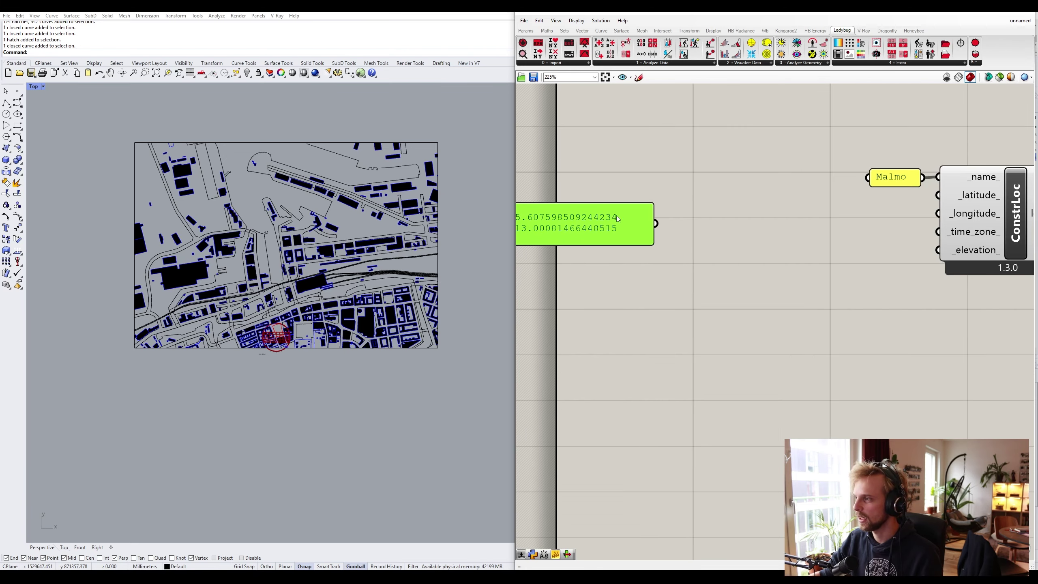
Add a Text Split component beside the coordinates panel and connect the panel to its T input
double_click(708, 305)
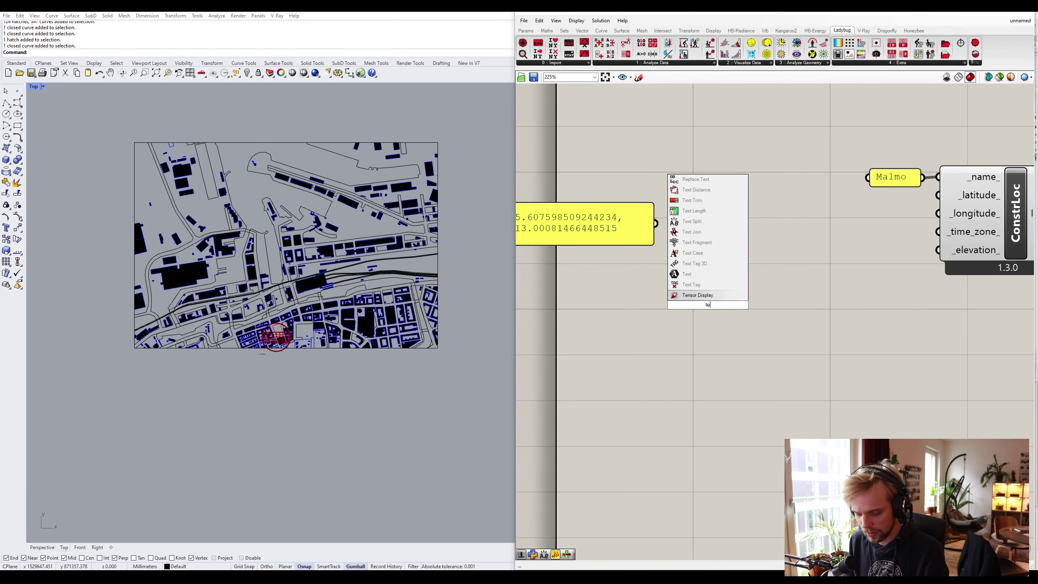
text(xt spli)
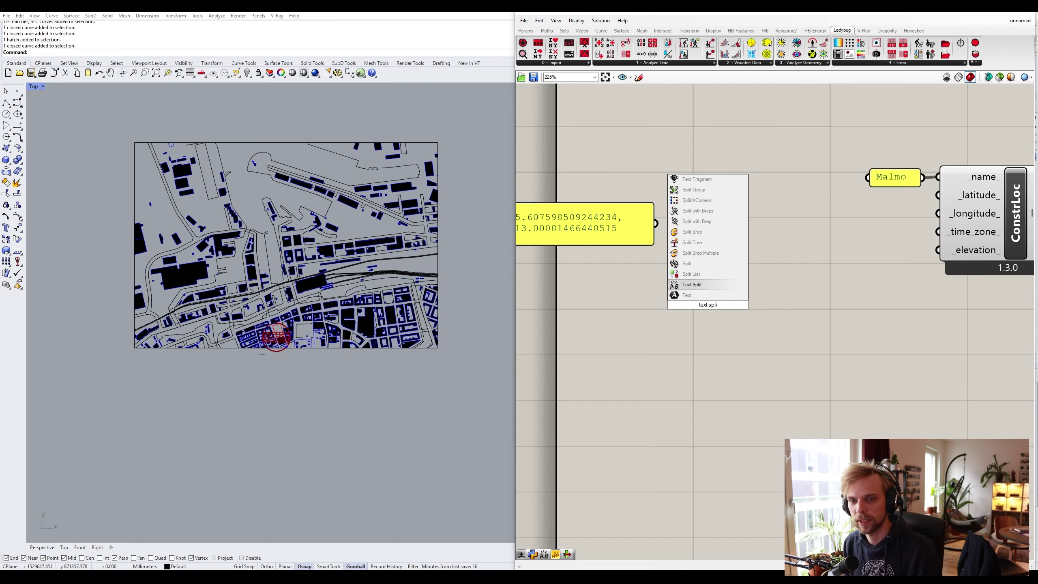
key(Return)
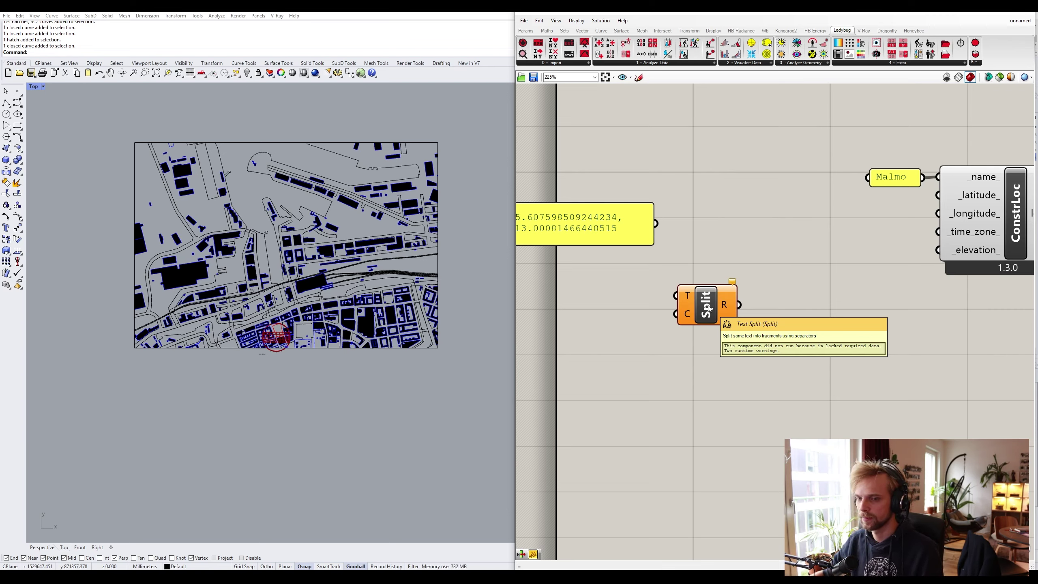
drag(693, 322, 710, 273)
drag(657, 225, 722, 236)
right_drag(575, 216, 614, 215)
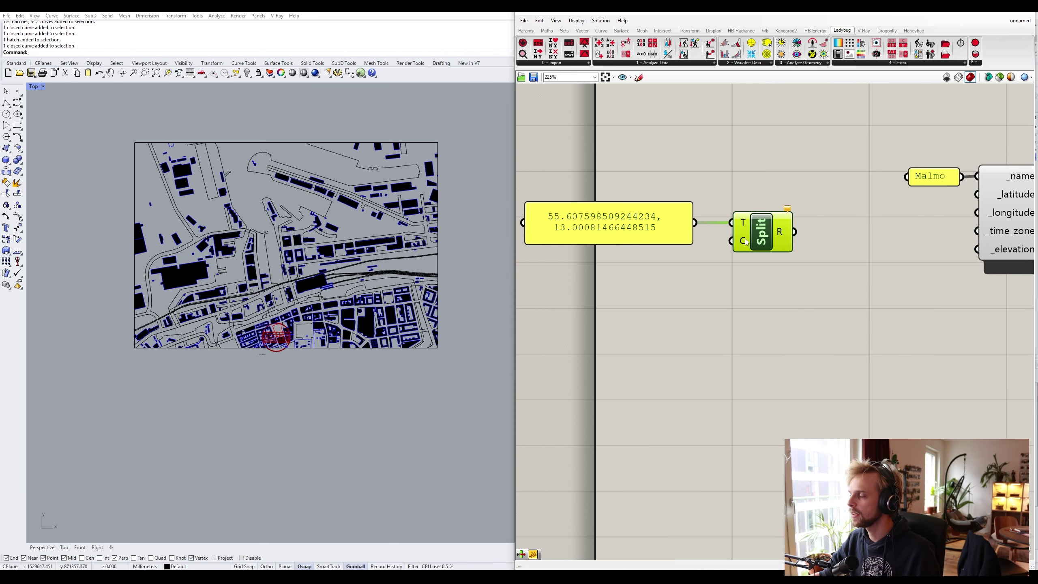
Add a panel containing a comma below the coordinates panel and connect it to the C input of Text Split
double_click(687, 281)
text(//)
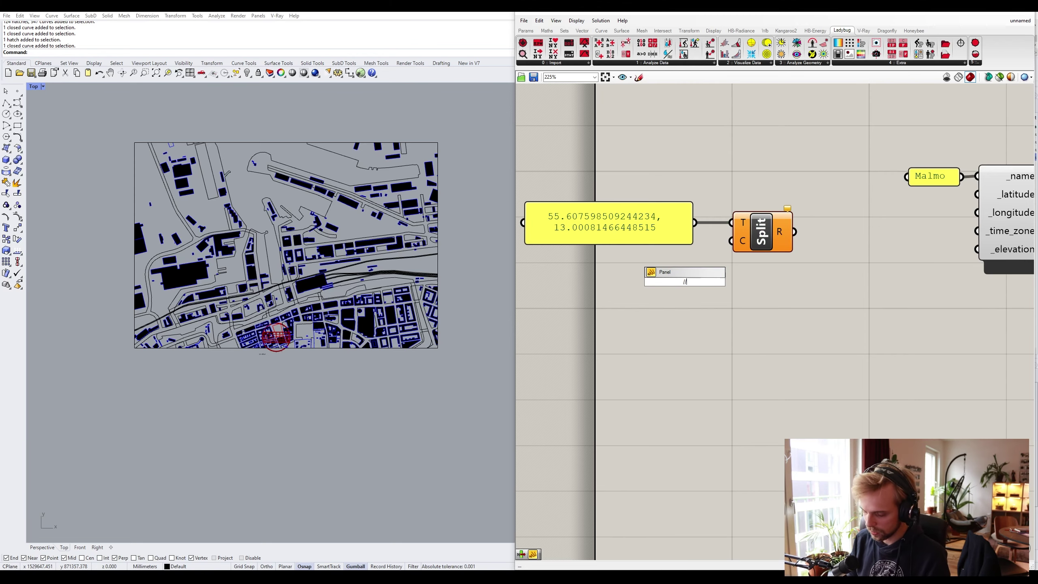
text(,)
key(Return)
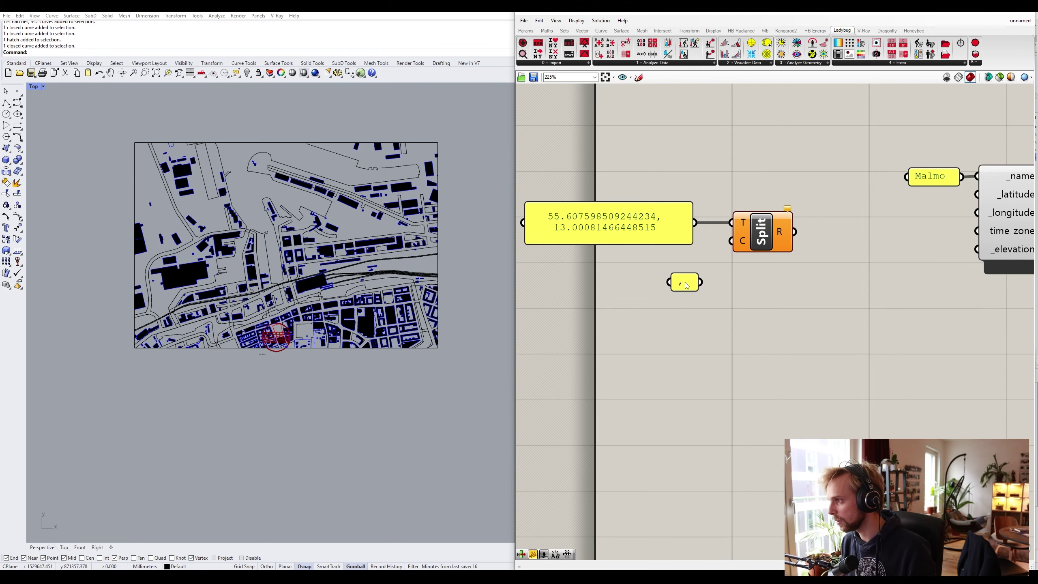
scroll(695, 282, up, 1)
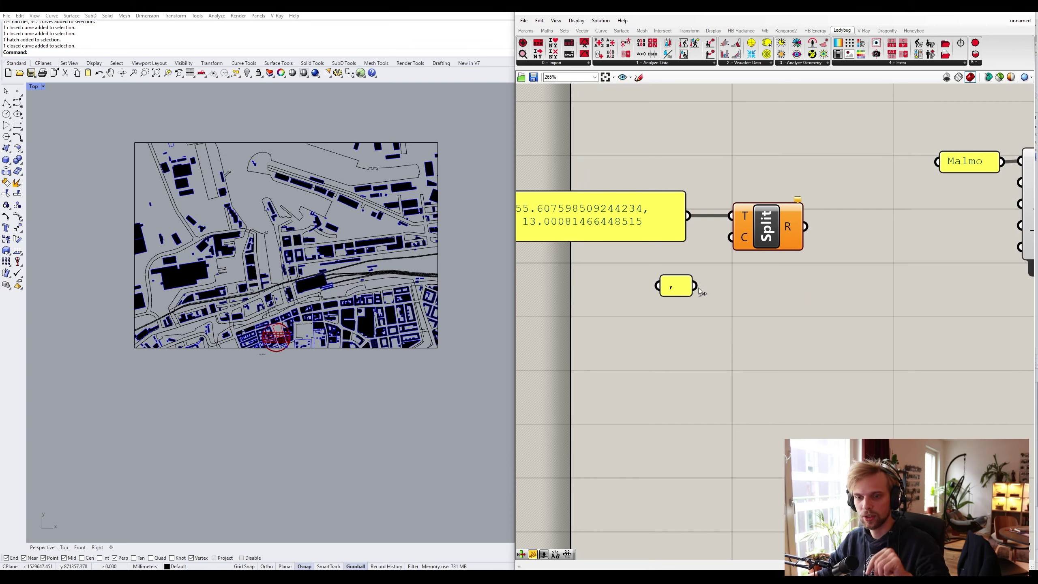
drag(694, 286, 665, 257)
Check the Text Split result in a temporary panel and delete that panel
double_click(723, 342)
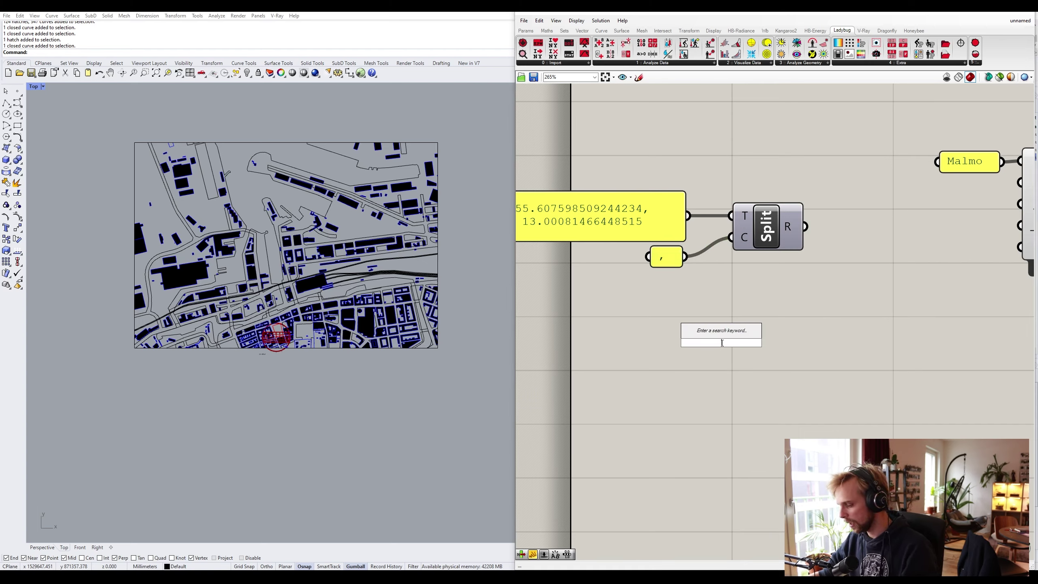
text(panel)
key(Return)
drag(804, 226, 726, 334)
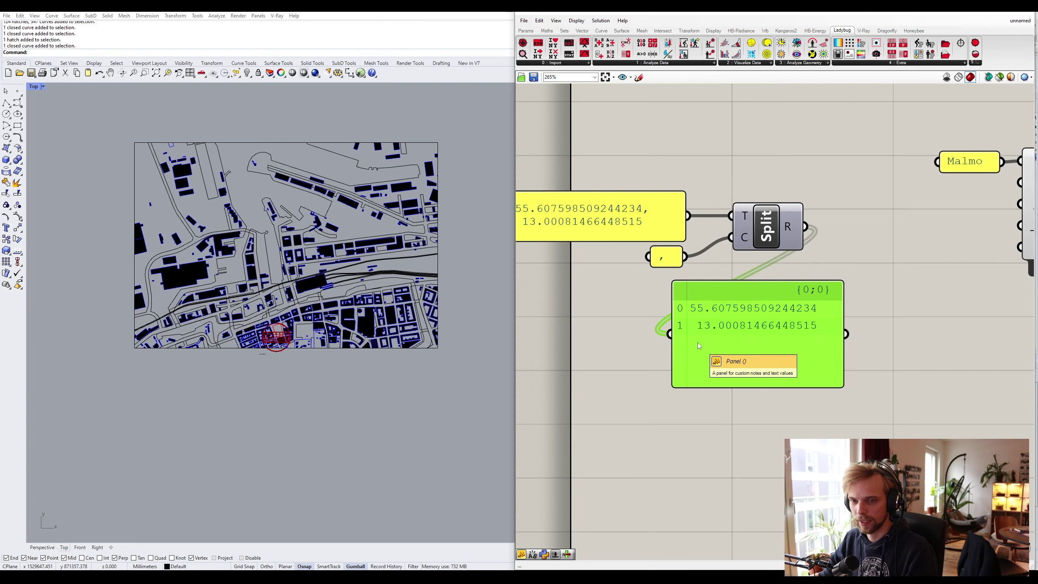
scroll(740, 334, down, 4)
scroll(726, 344, up, 3)
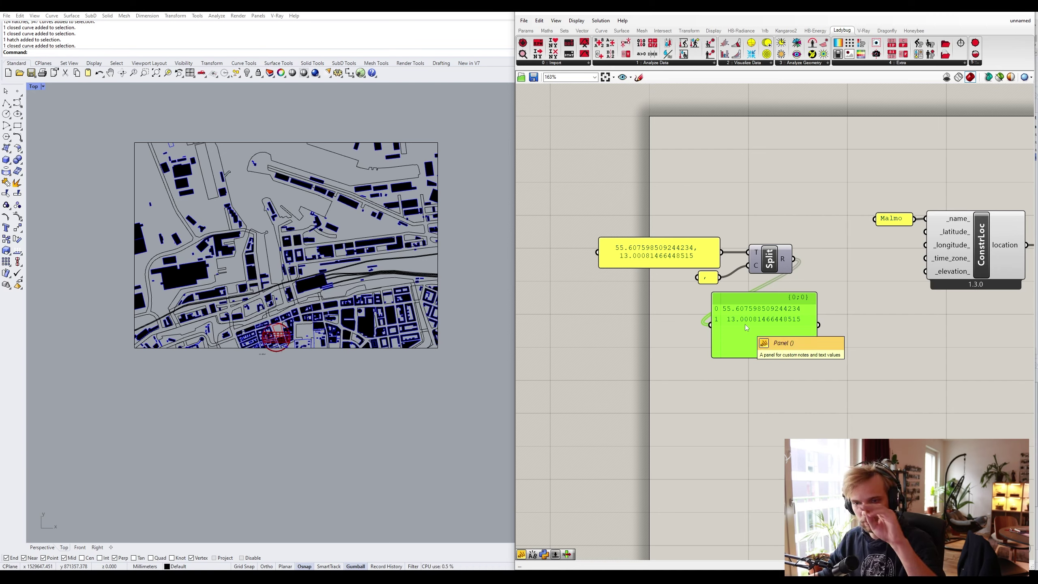
key(Delete)
Shift the coordinate panels and Text Split aside, add a List Item component beside them, and connect the split result to its L input
drag(793, 330, 595, 216)
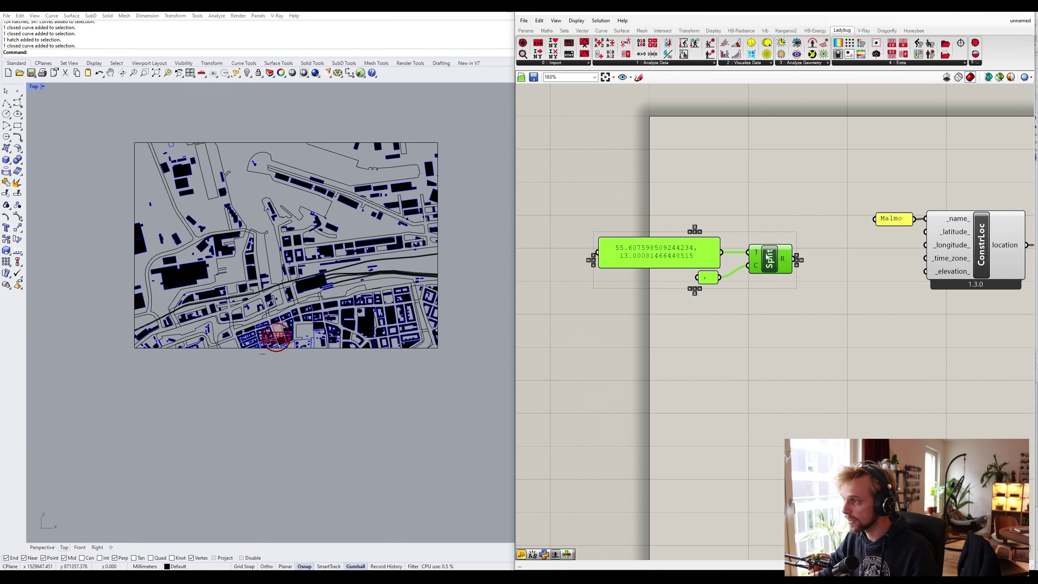
drag(770, 257, 736, 259)
double_click(802, 324)
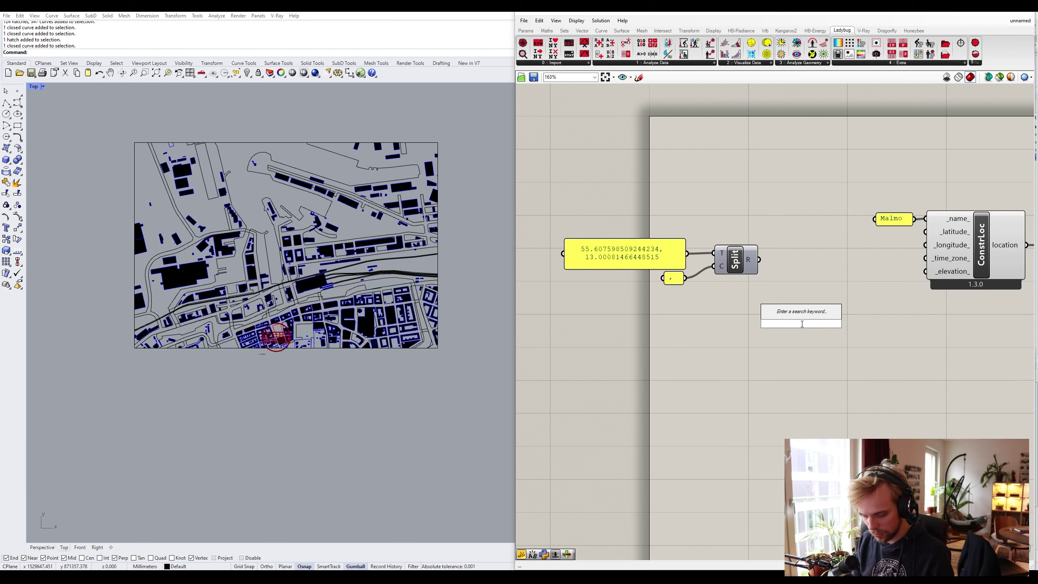
text(list ite)
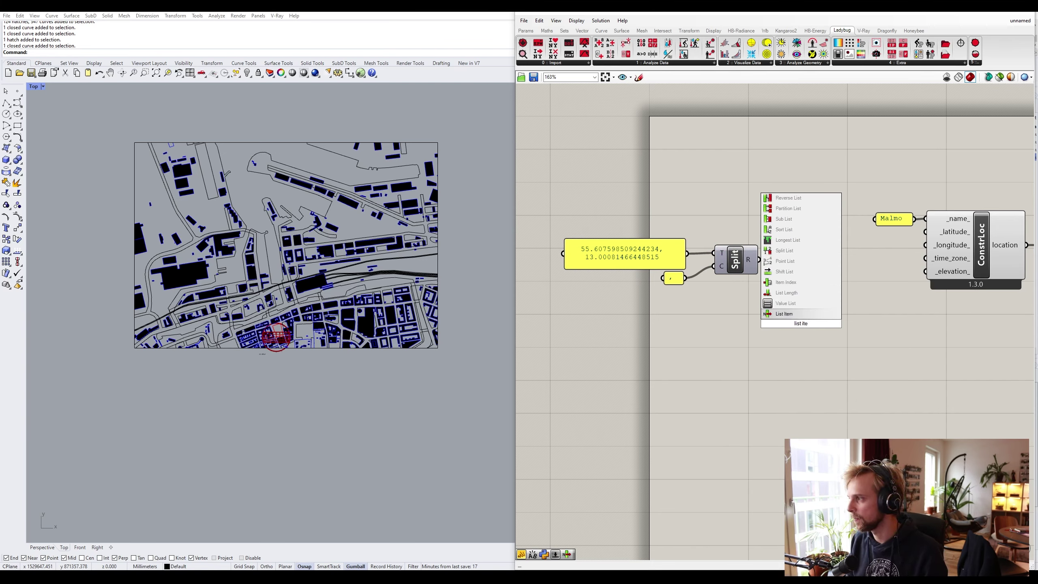
key(Return)
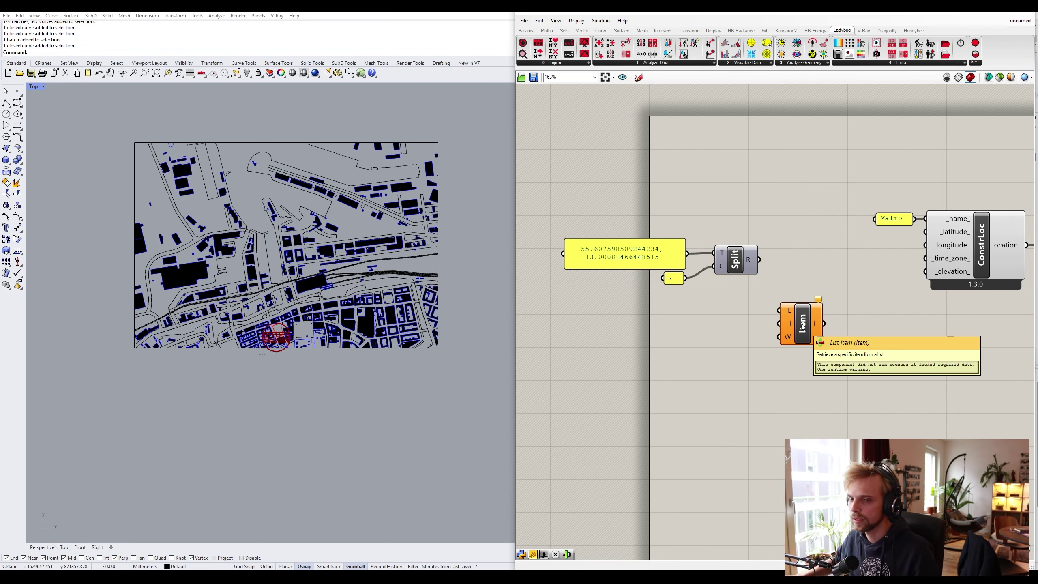
drag(756, 259, 801, 278)
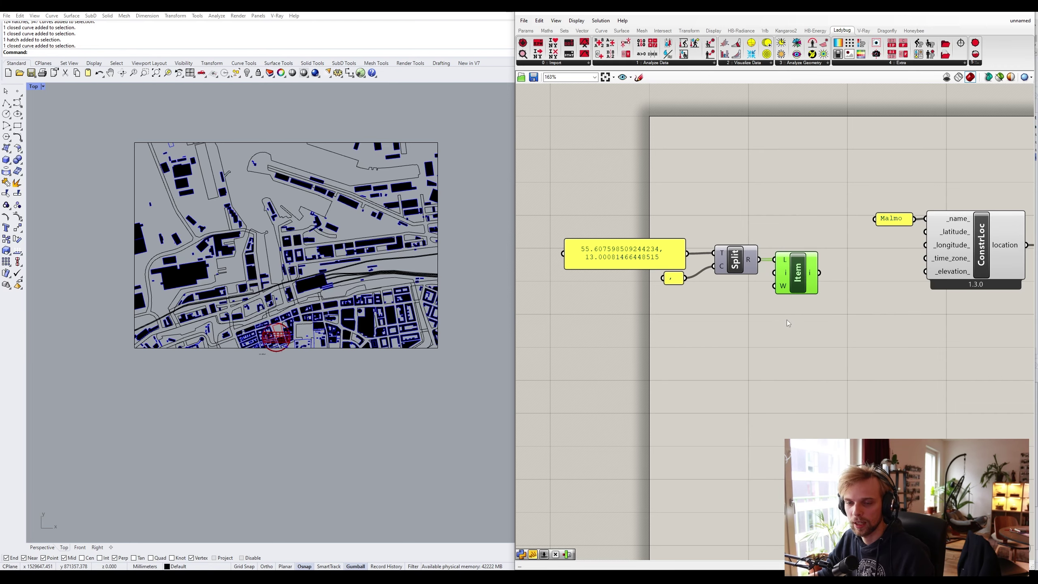
Add a second output, +1, to the List Item component for the second coordinate
scroll(790, 318, up, 5)
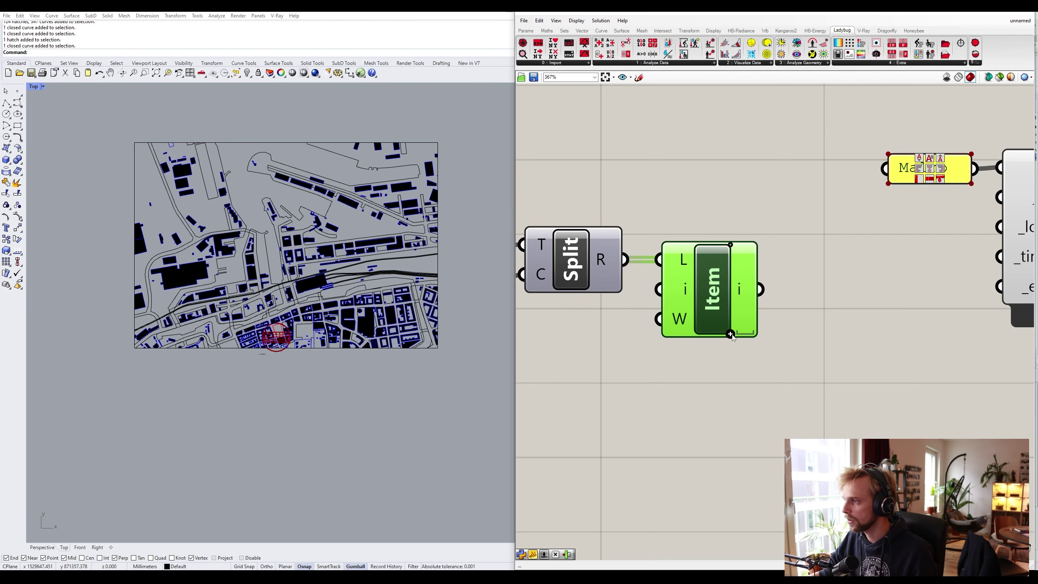
scroll(744, 344, up, 3)
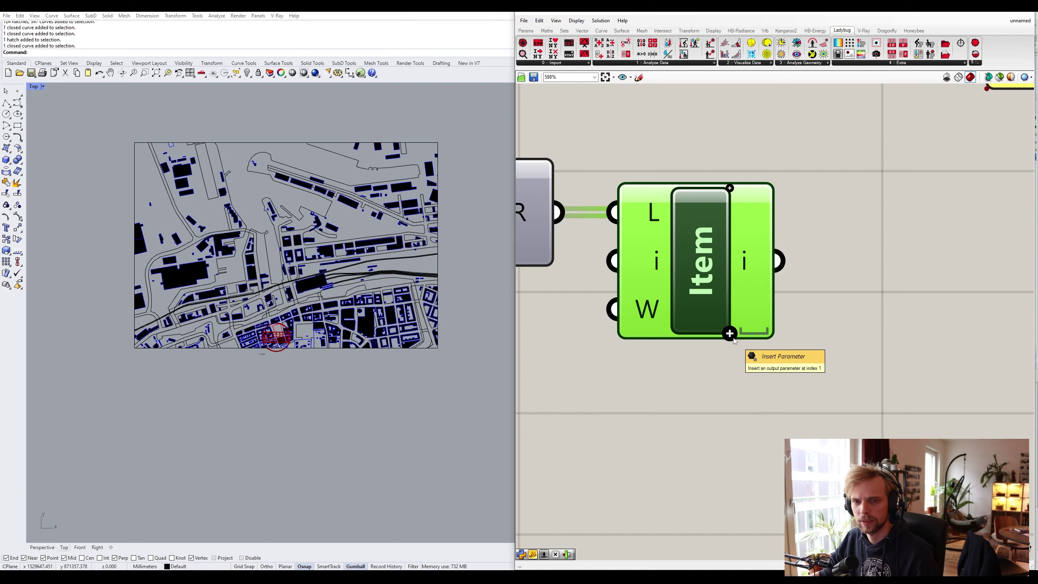
click(730, 334)
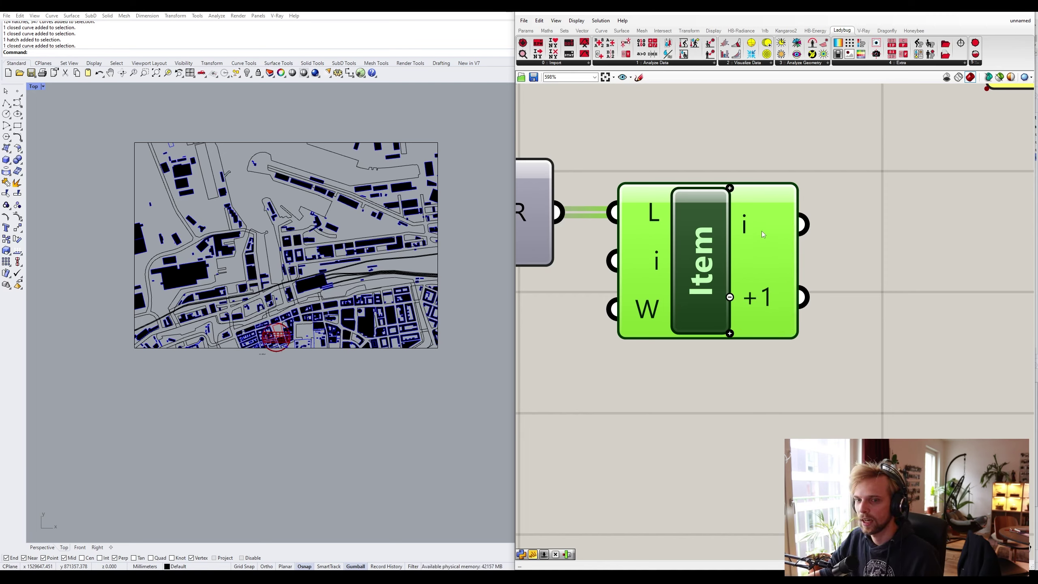
mouse_move(763, 236)
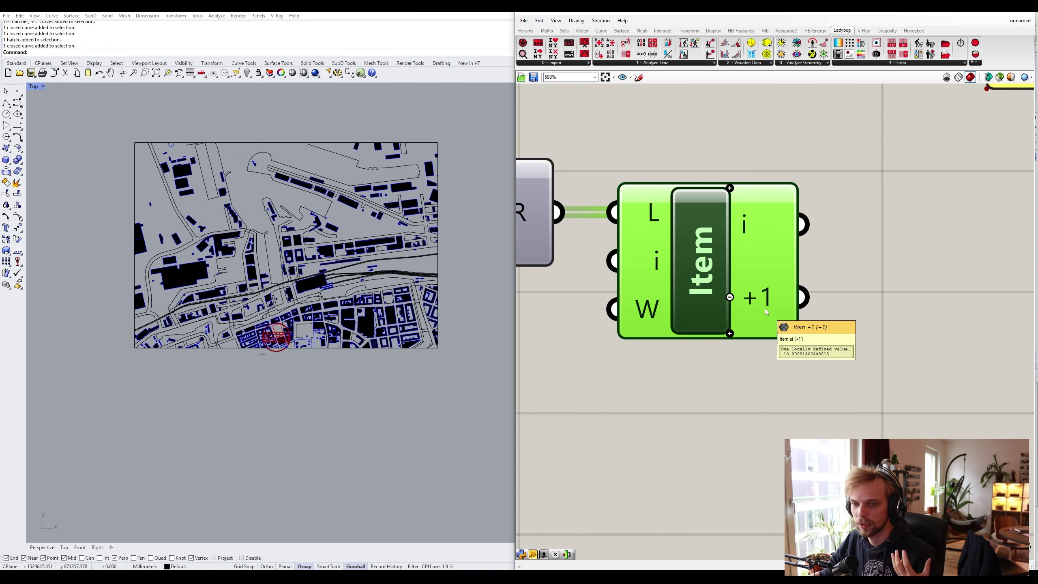
Connect List Item's i output to _latitude_ and its +1 output to _longitude_ on Construct Location, and align the components in front of it
scroll(768, 306, down, 5)
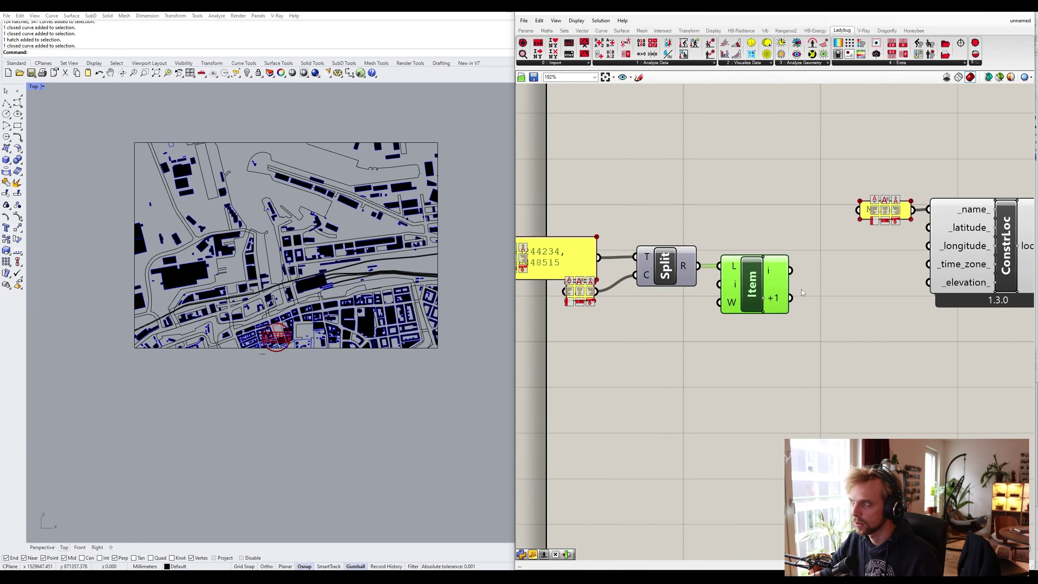
drag(778, 355, 556, 266)
drag(743, 306, 879, 261)
click(849, 351)
drag(797, 312, 879, 277)
drag(816, 352, 610, 285)
drag(777, 298, 780, 272)
click(783, 345)
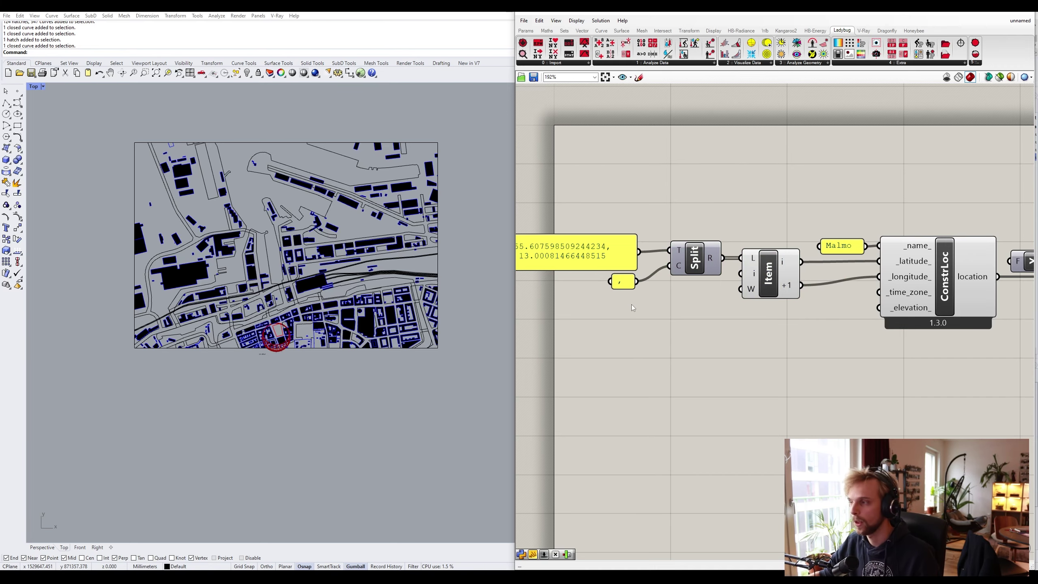
Add a panel with the value 1, connect it to the _time_zone_ input of Construct Location, and place it beside that input
scroll(629, 296, up, 3)
scroll(285, 328, up, 5)
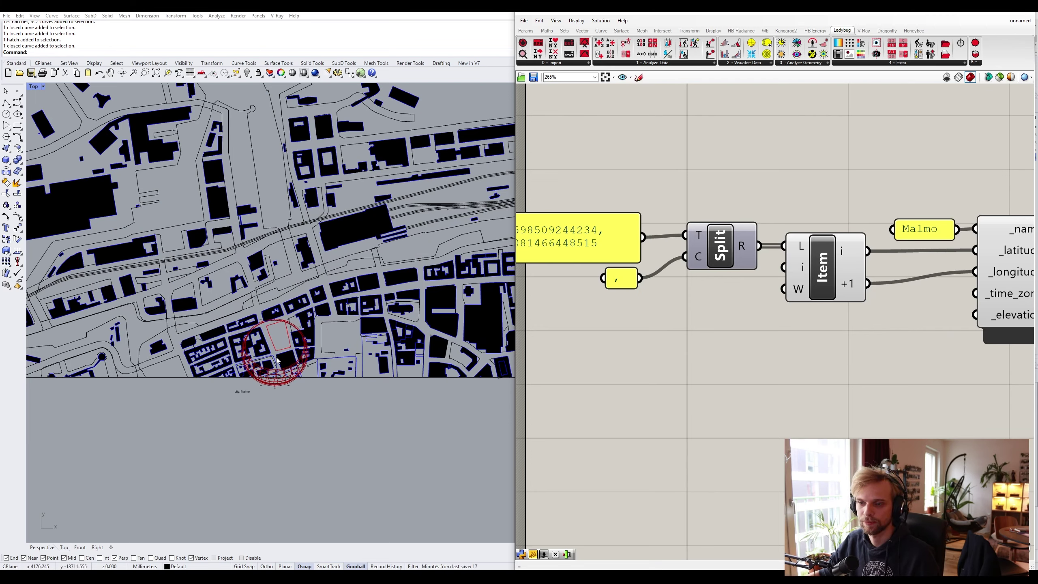
right_drag(1019, 294, 840, 224)
mouse_move(838, 228)
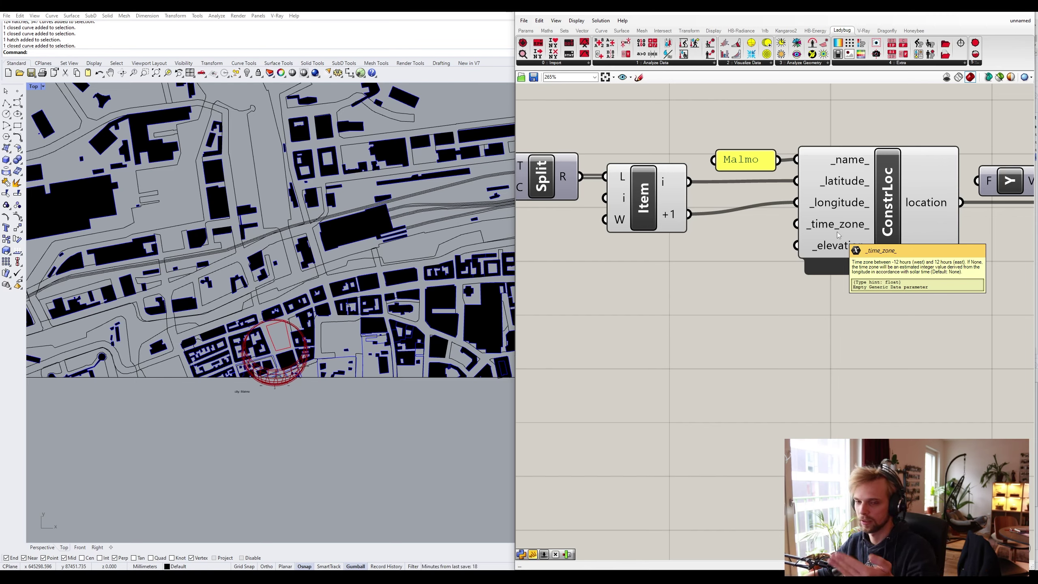
double_click(676, 285)
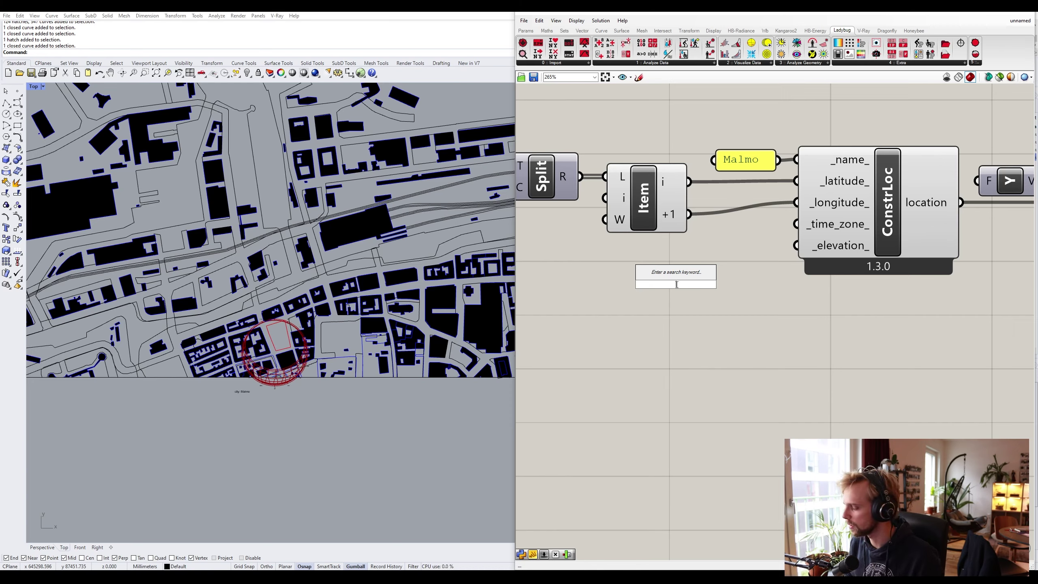
text(1)
key(Return)
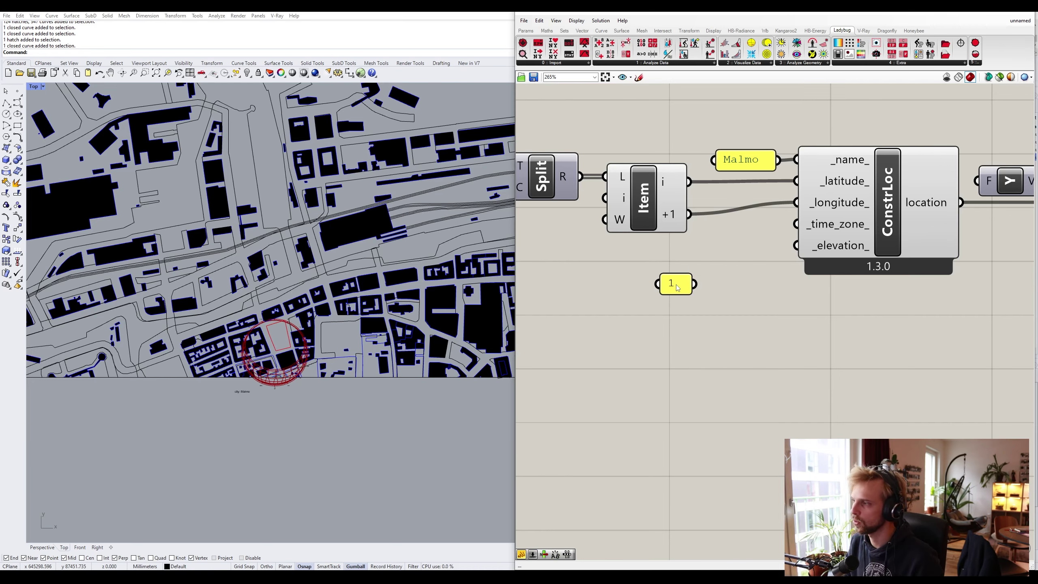
drag(695, 283, 793, 229)
drag(671, 289, 752, 230)
Switch to the web browser with the topographic-map.com elevation map of Lund to look up the site's elevation
scroll(680, 287, down, 3)
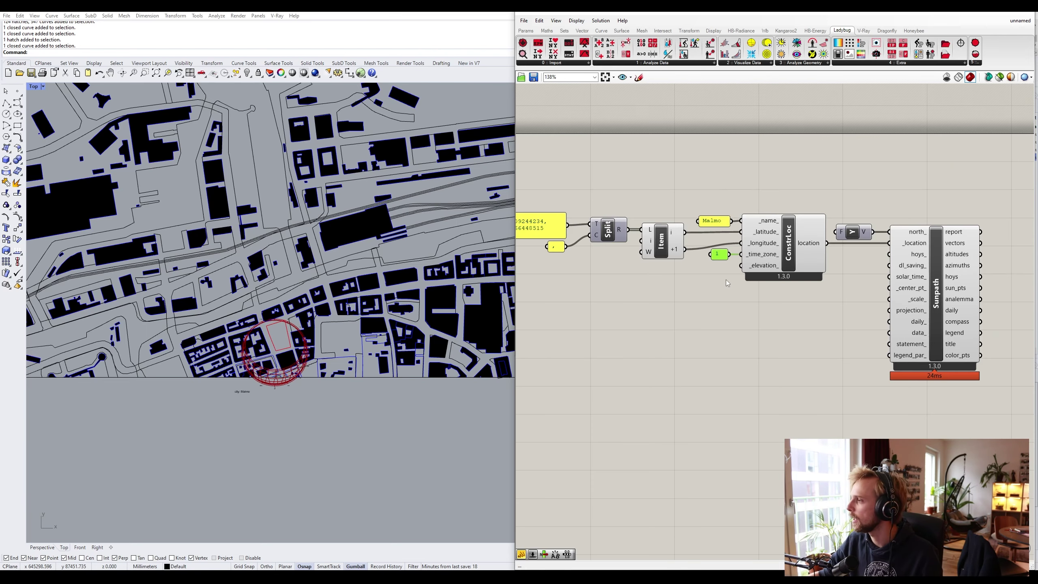
scroll(726, 280, up, 2)
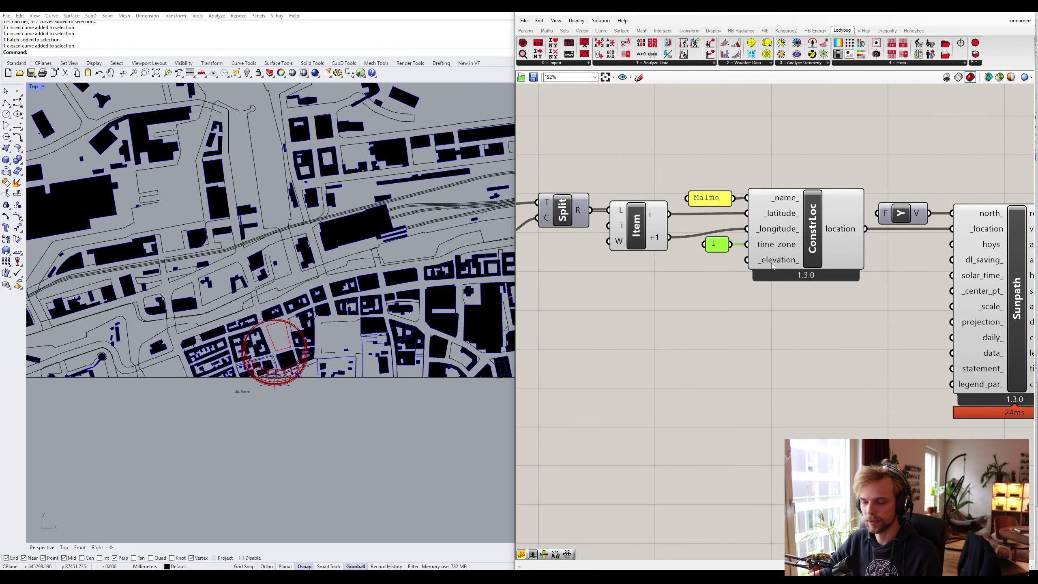
scroll(725, 280, up, 1)
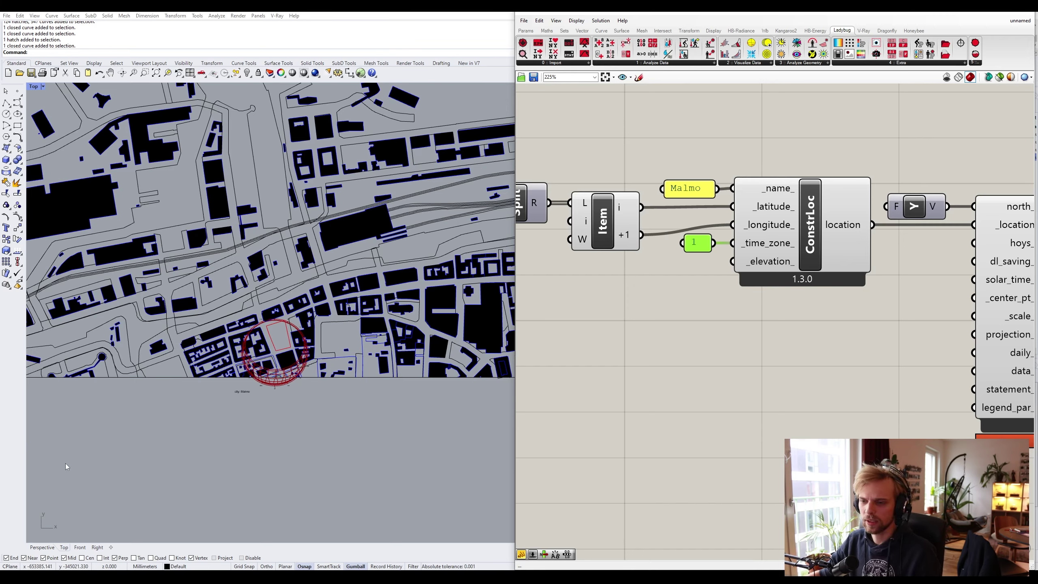
click(71, 577)
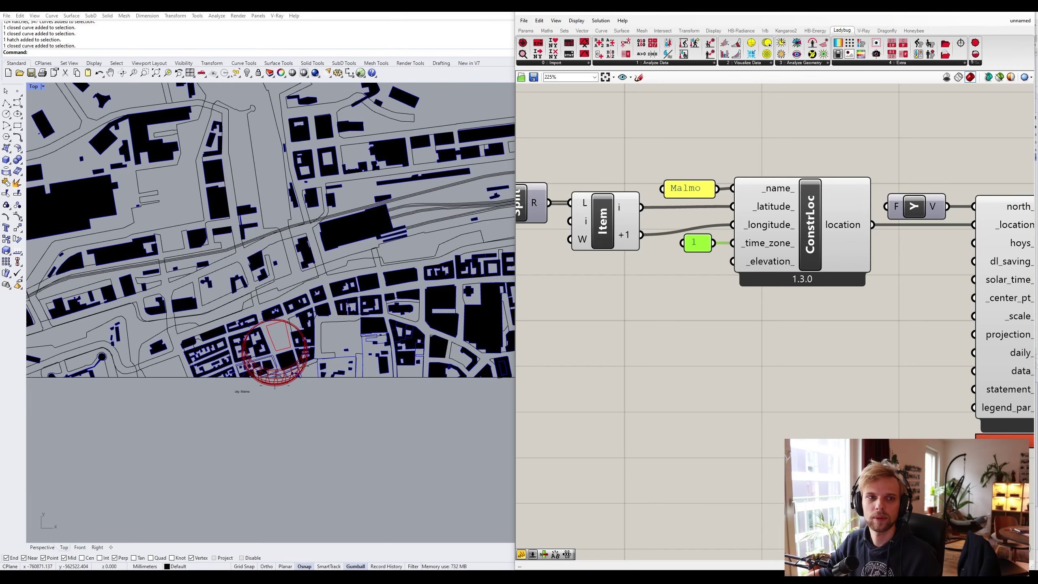
drag(0, 112, 482, 2)
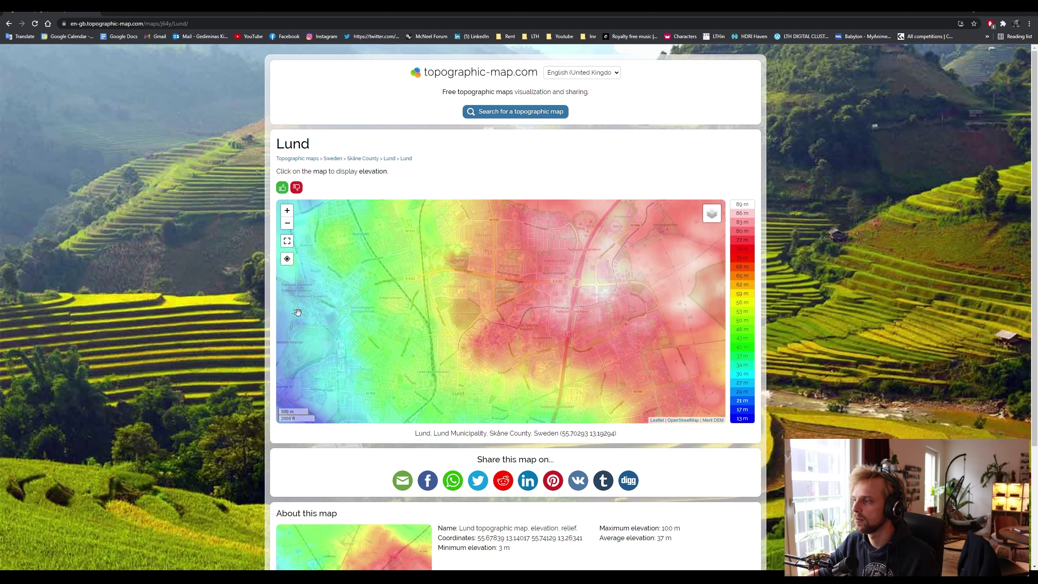
Examine the terrain elevations on the topographic map from Lund and Malmö out to southern Sweden, Denmark and southern Norway
drag(523, 297, 520, 294)
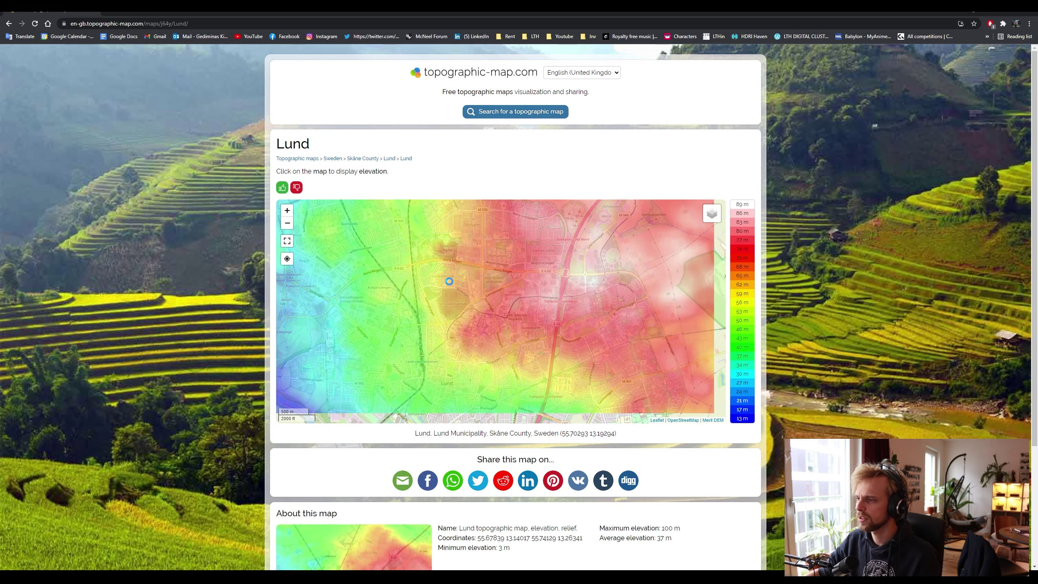
click(288, 223)
click(288, 224)
click(288, 224)
drag(529, 356, 495, 298)
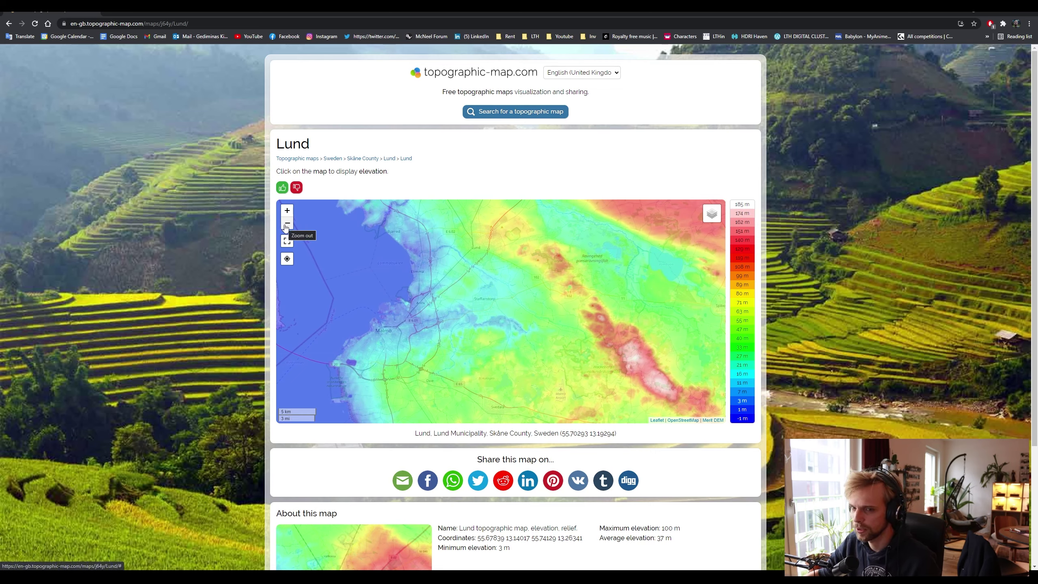
click(287, 223)
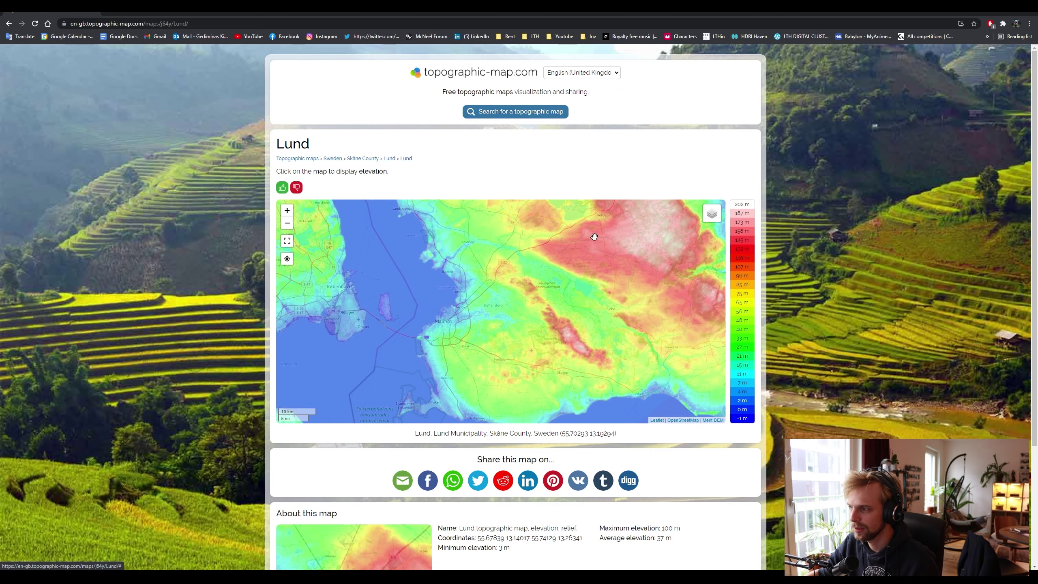
drag(446, 272, 570, 305)
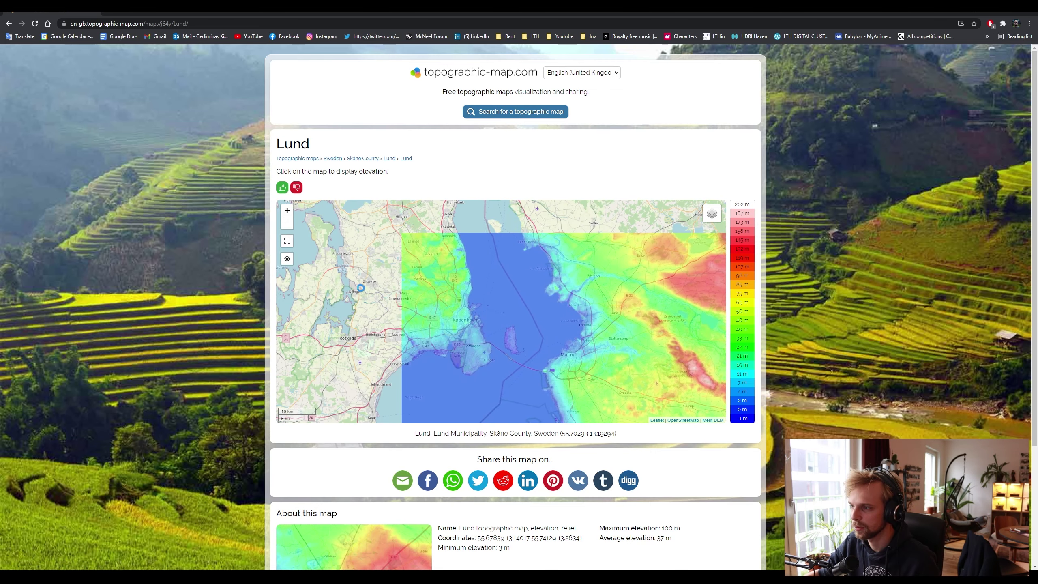
click(287, 224)
click(288, 223)
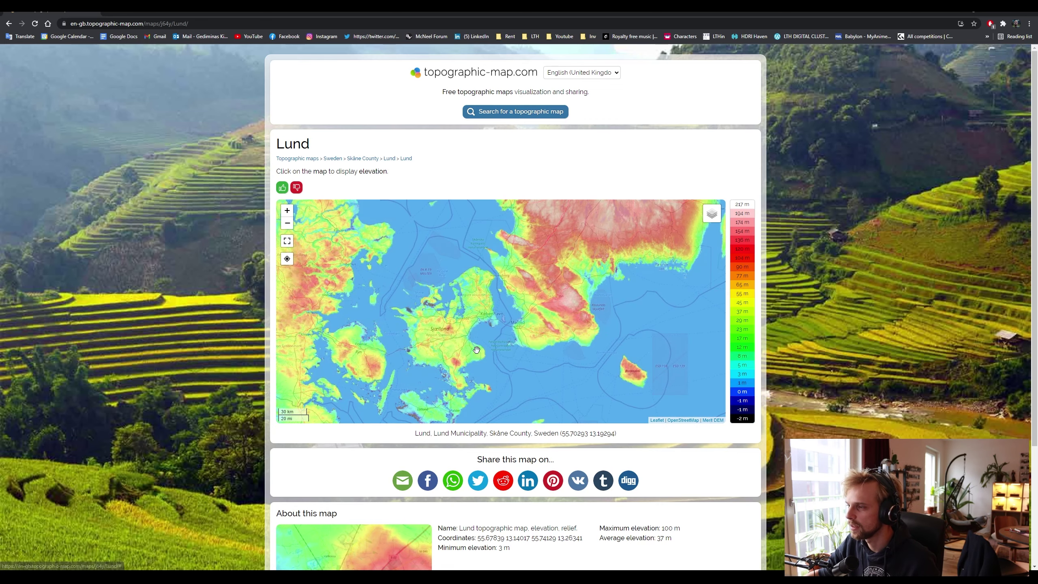
drag(572, 359, 529, 344)
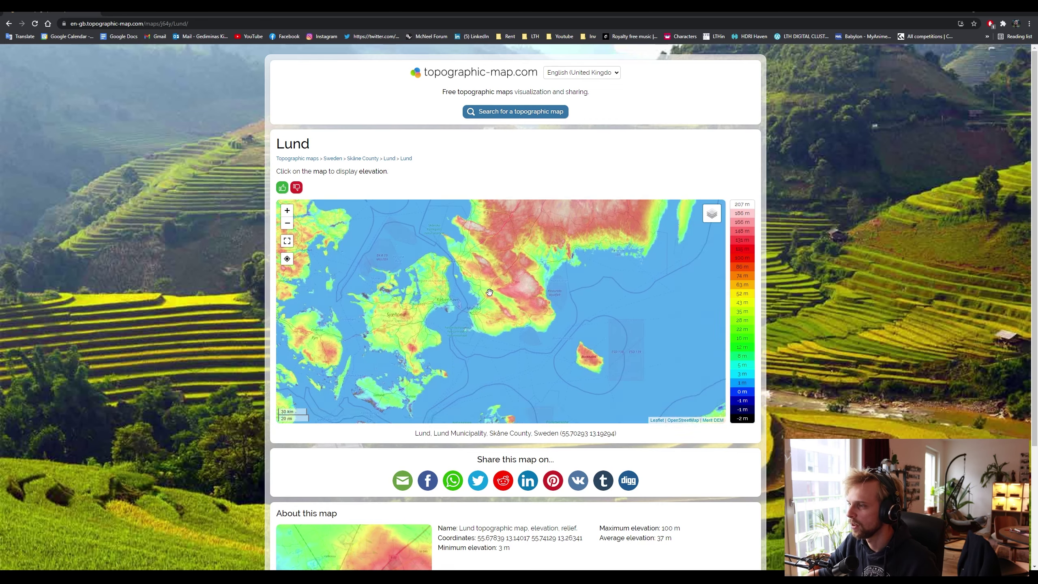
drag(450, 249, 420, 340)
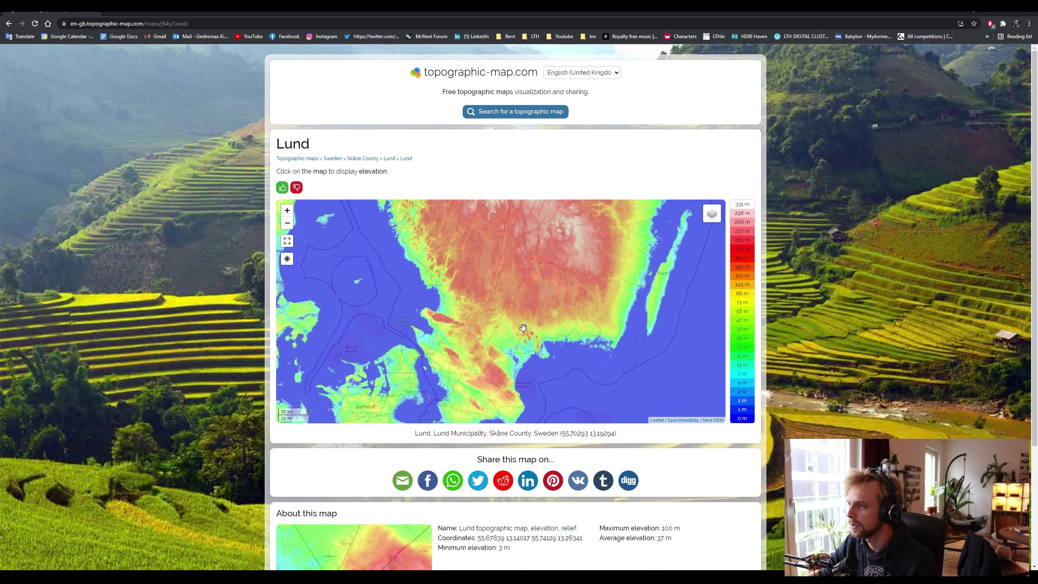
click(292, 228)
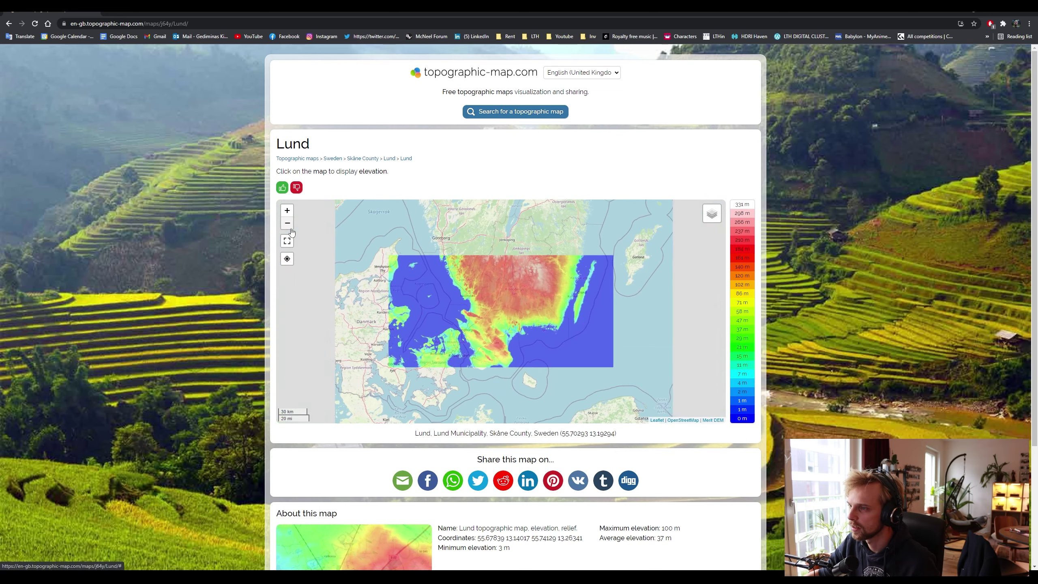
drag(366, 225, 435, 314)
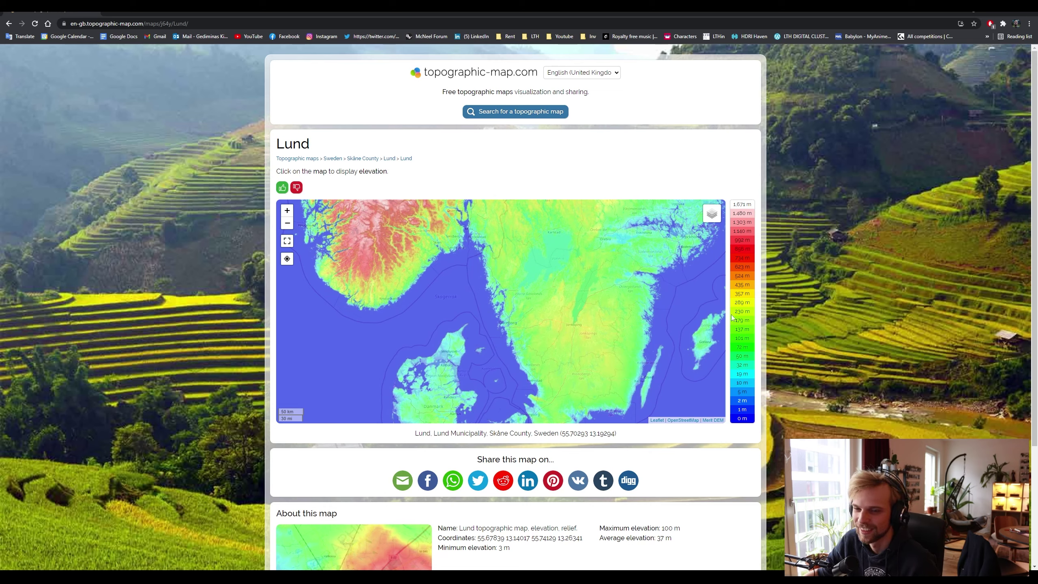
Examine the topographic map's terrain elevations from southern Sweden down to the street level of central Malmö
drag(568, 383, 576, 292)
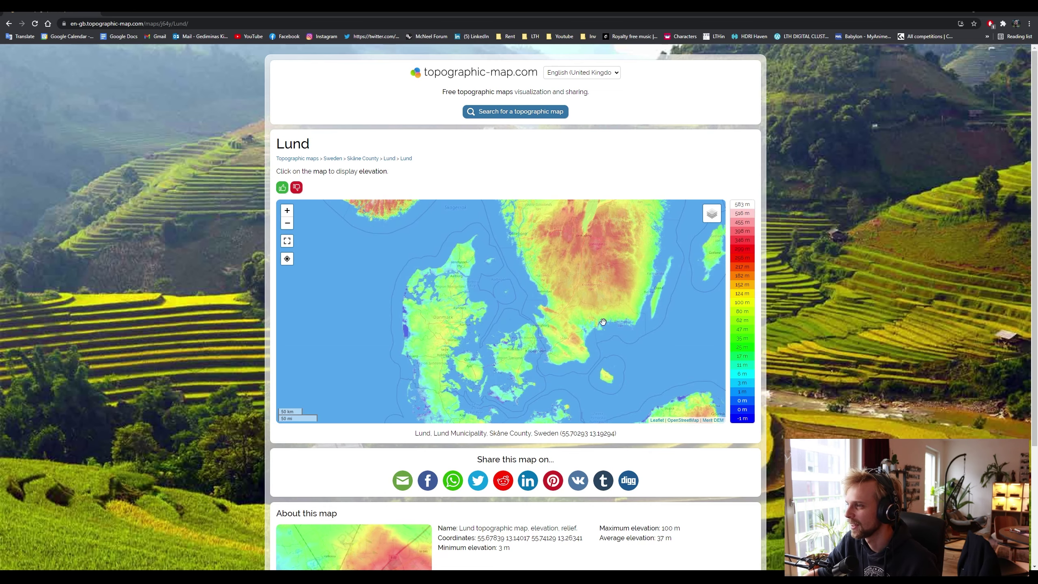
click(289, 215)
drag(657, 364, 465, 251)
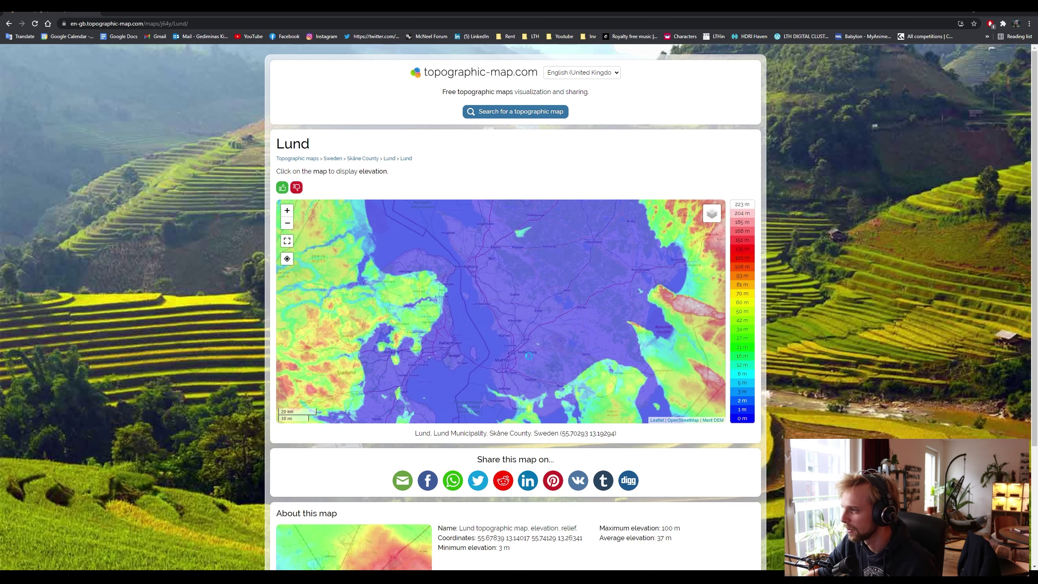
drag(526, 350, 487, 317)
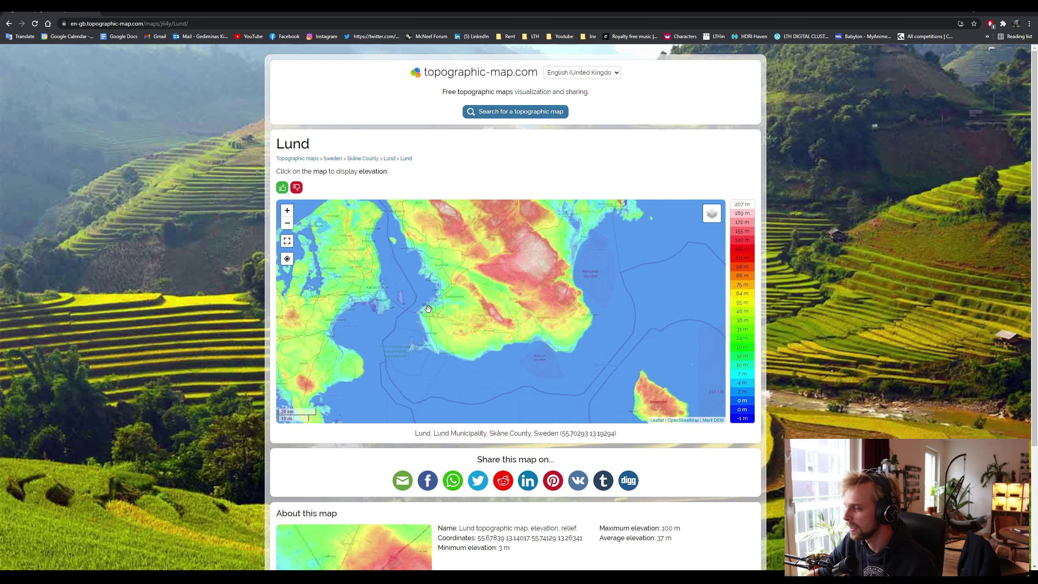
click(288, 213)
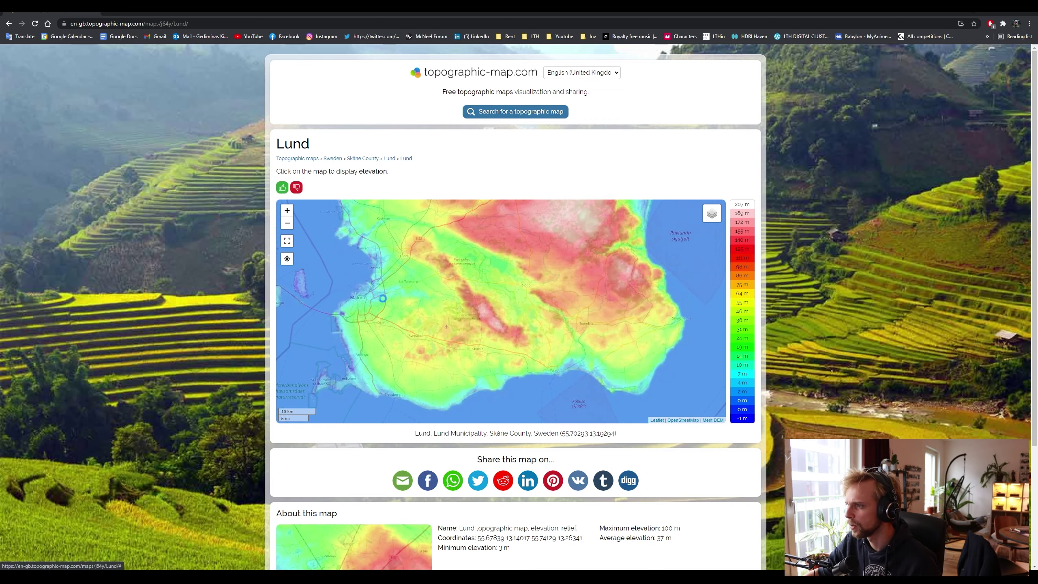
drag(384, 299, 531, 305)
click(287, 211)
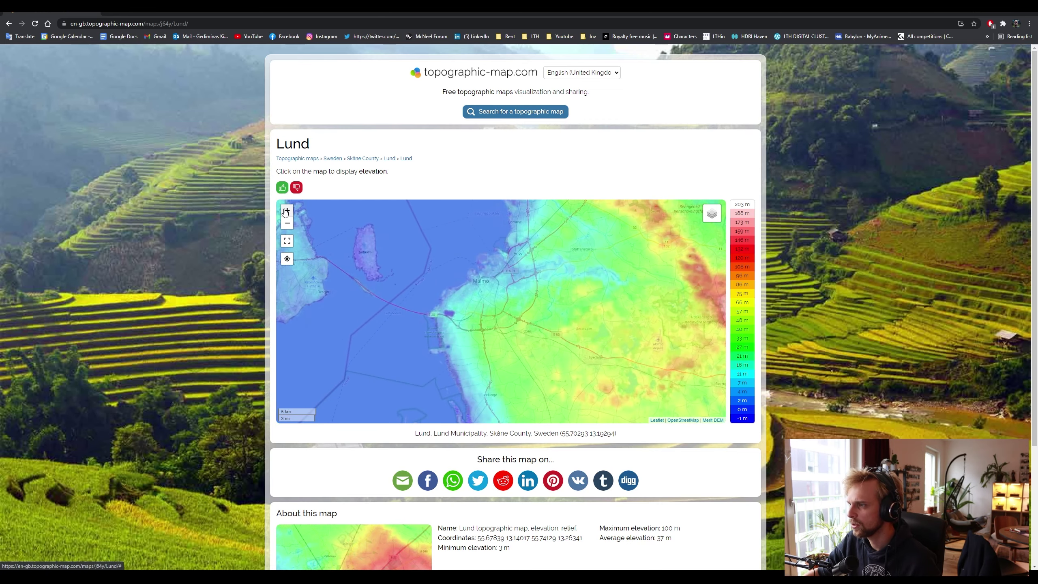
click(287, 211)
click(286, 211)
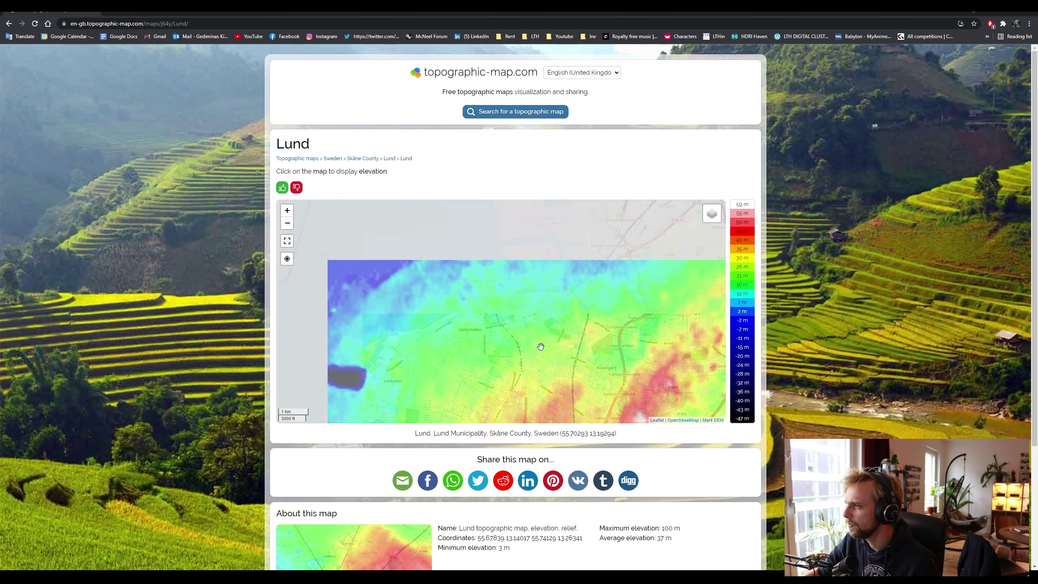
click(289, 214)
click(288, 214)
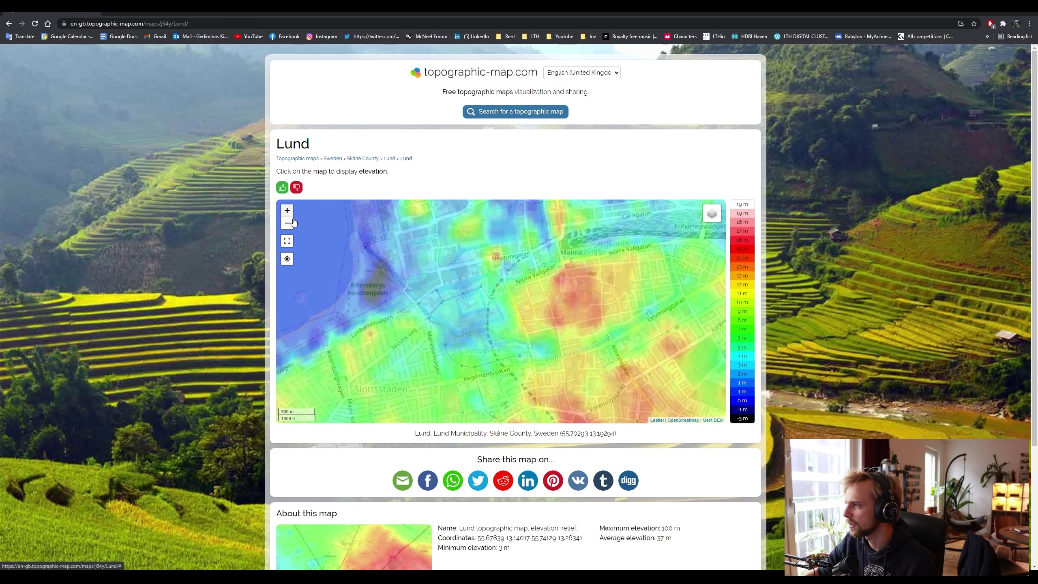
drag(538, 358, 507, 286)
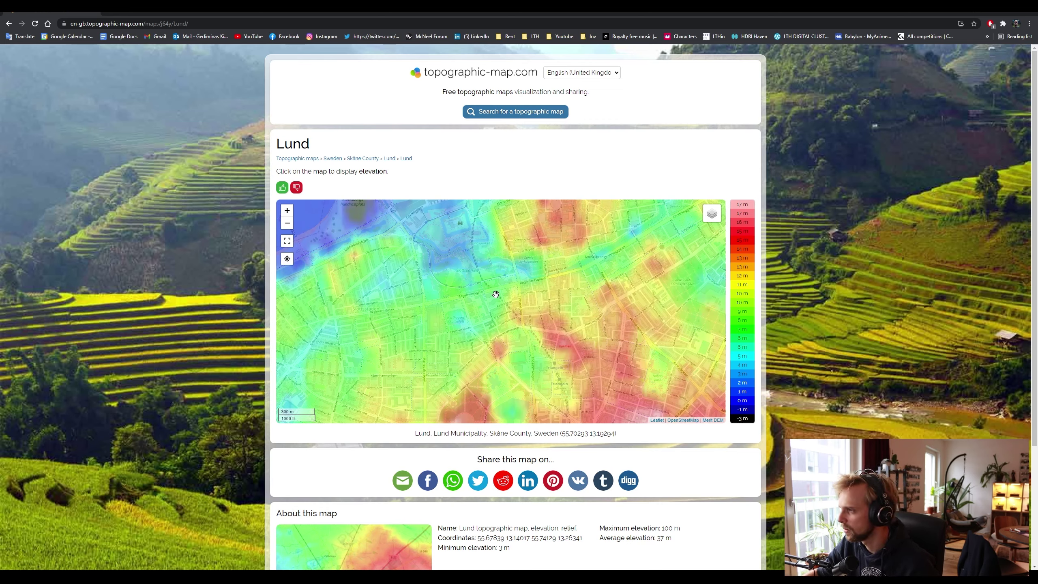
drag(545, 289, 511, 366)
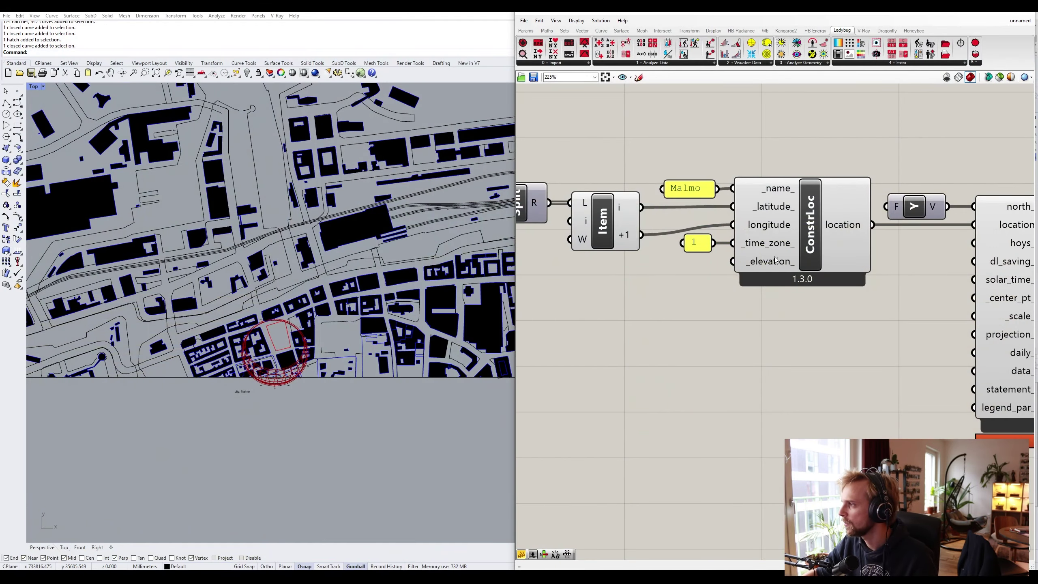
Back in Grasshopper, add a panel with the value 10, connect it to Construct Location's _elevation_ input, and place it beside that input
double_click(640, 317)
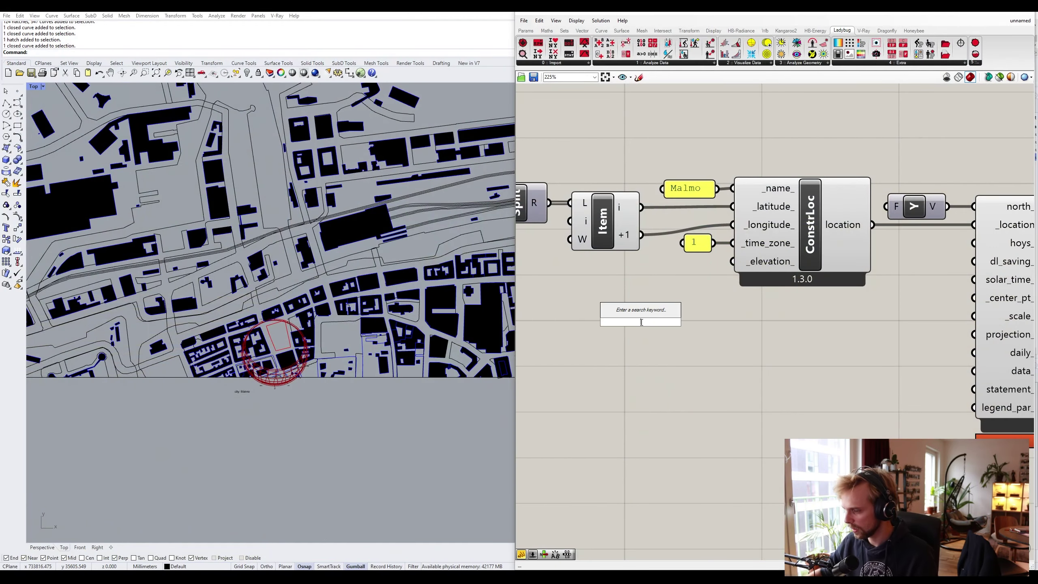
text(//10)
key(Return)
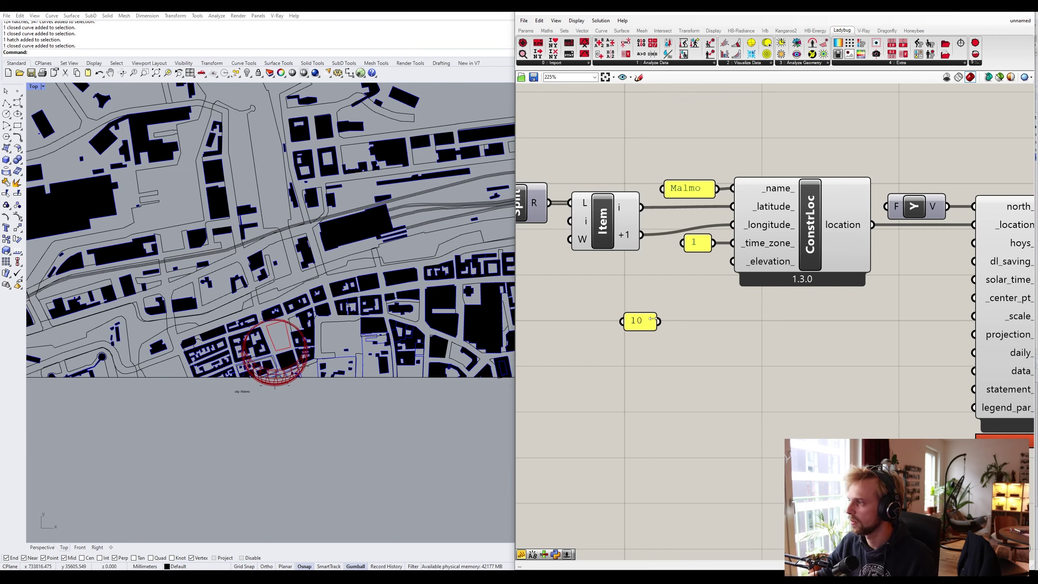
drag(659, 321, 724, 272)
drag(638, 321, 694, 261)
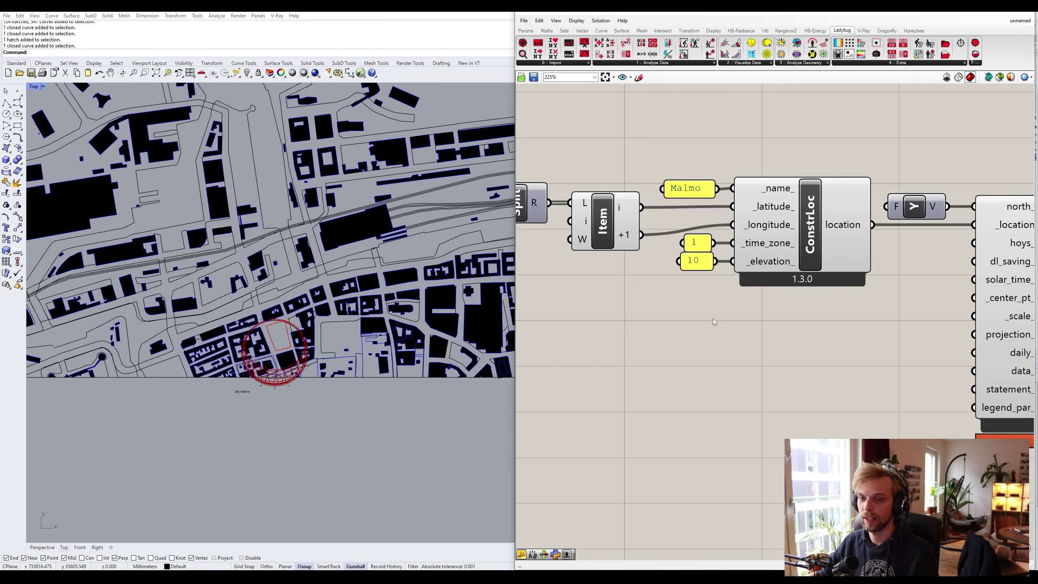
Group the location components from the coordinates panel through Construct Location, and move the group slightly away from the Y vector and Sunpath
scroll(720, 324, down, 5)
drag(763, 336, 553, 230)
middle_click(724, 332)
click(727, 308)
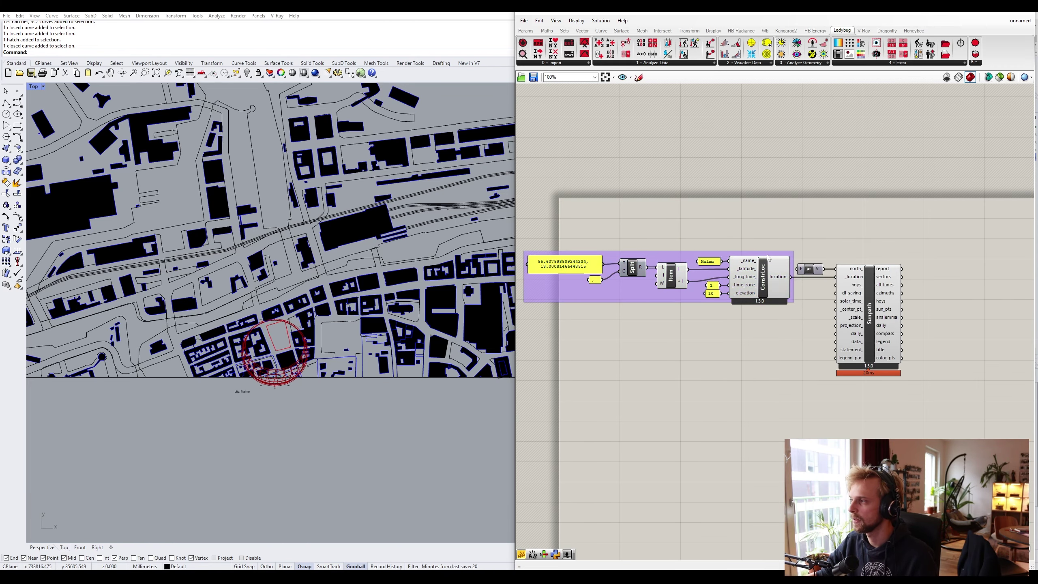
drag(768, 257, 751, 258)
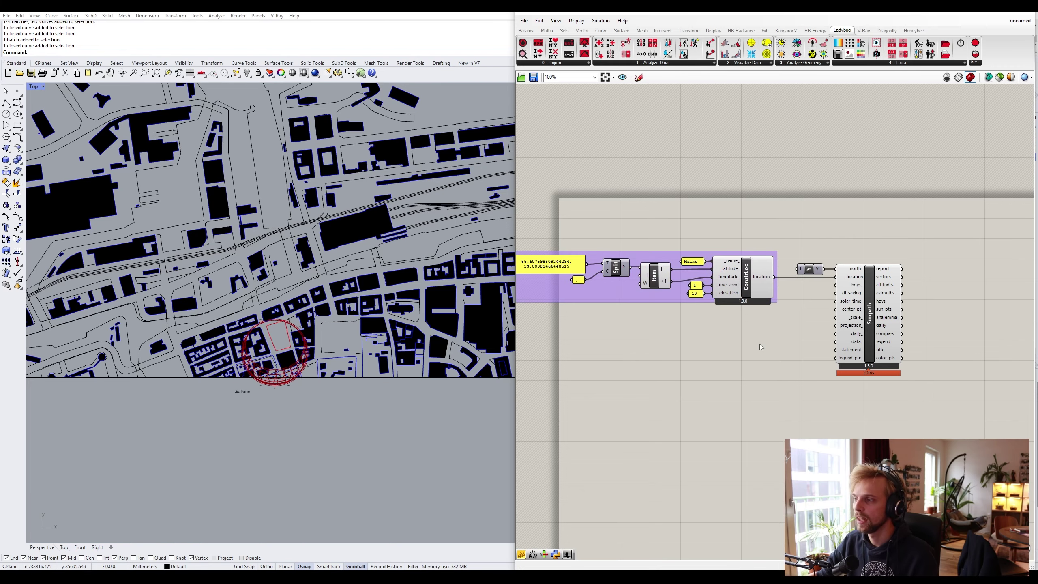
Move the whole definition, including the location group, Y vector and Sunpath, rightward so it lies inside the canvas boundary
scroll(762, 346, down, 3)
drag(928, 465, 572, 269)
click(875, 348)
drag(848, 343, 883, 348)
drag(906, 404, 594, 249)
drag(839, 332, 874, 329)
click(906, 372)
scroll(906, 362, up, 3)
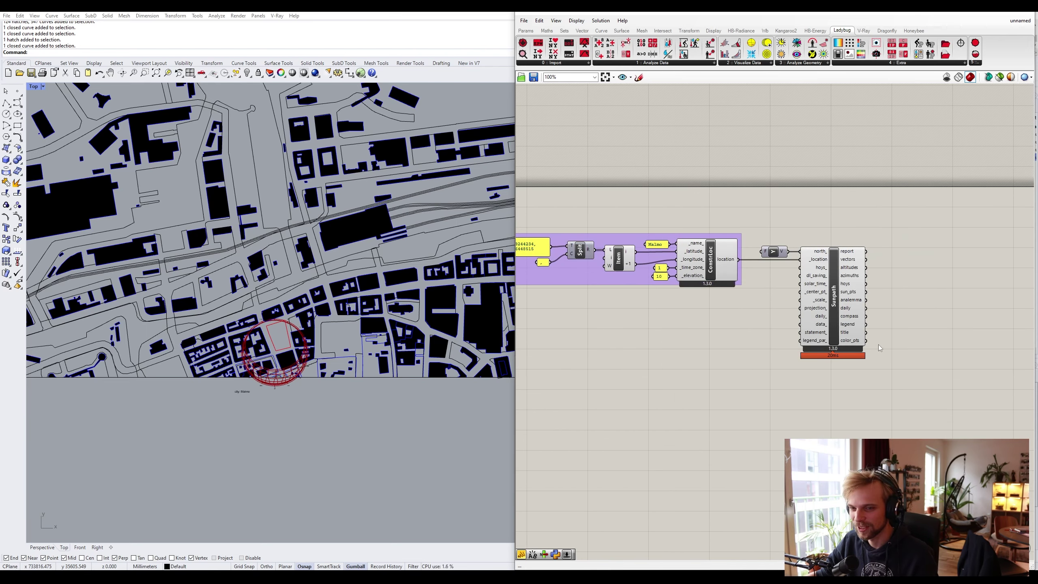
Add an LB Calculate HOY component for Sunpath's hoys_ input and place it below Construct Location
scroll(876, 346, up, 3)
mouse_move(773, 207)
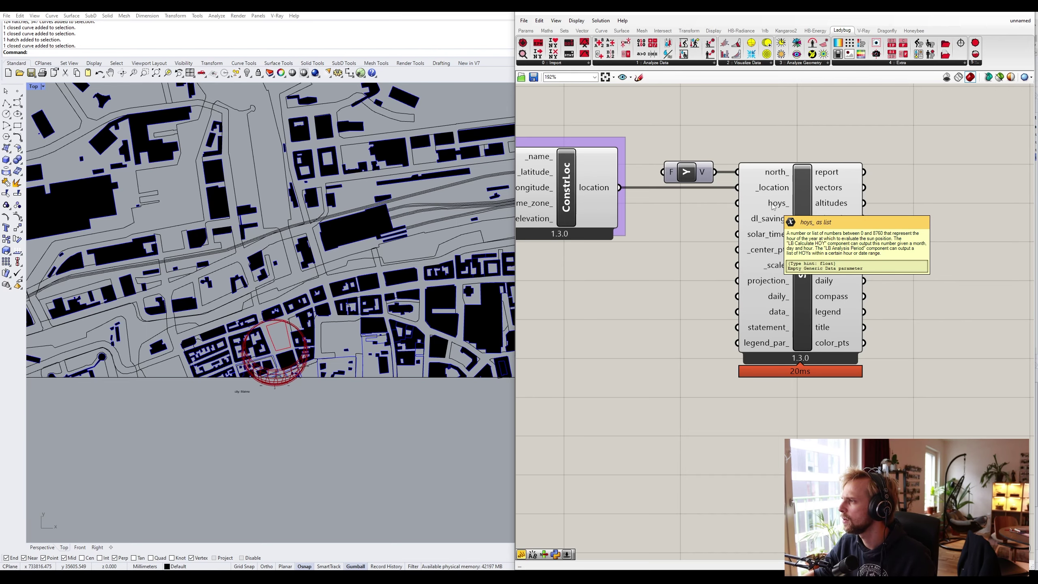
right_drag(773, 205, 966, 176)
double_click(712, 296)
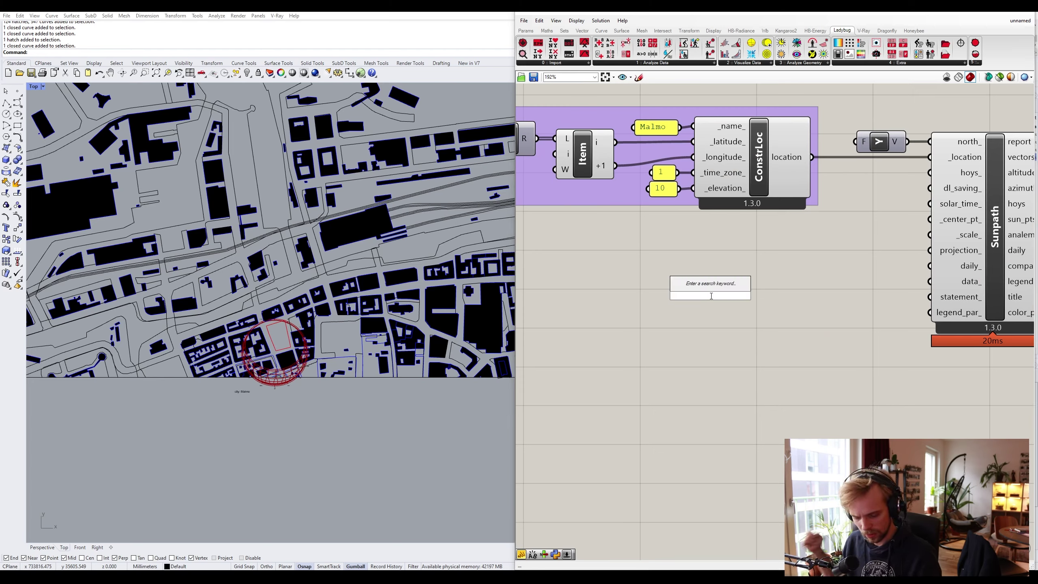
text(calcula)
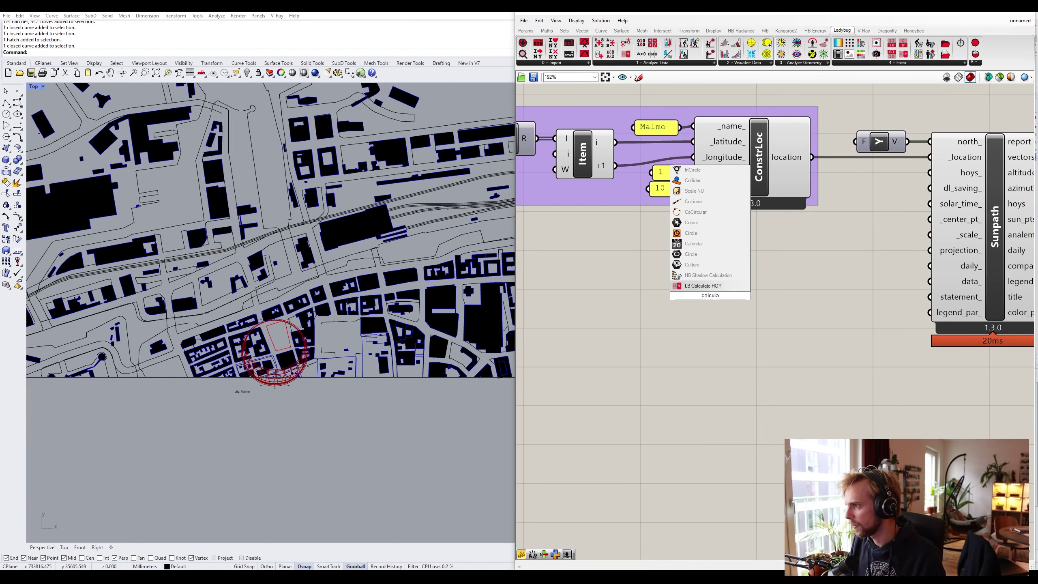
key(Return)
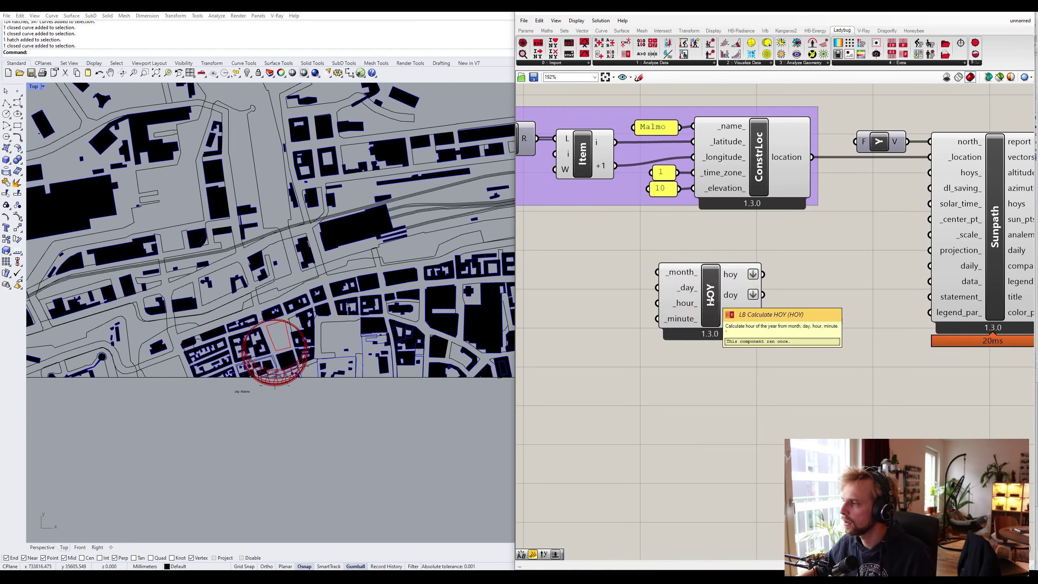
drag(712, 300, 770, 264)
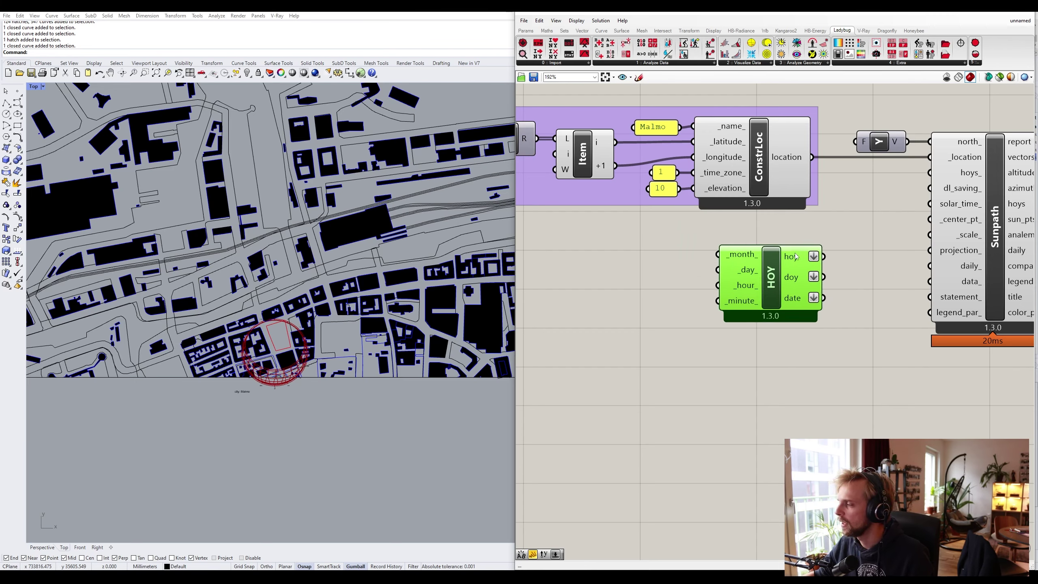
Add a panel with the value 0, connect it to the _minute_ input of Calculate HOY, and place it beside that input
mouse_move(796, 256)
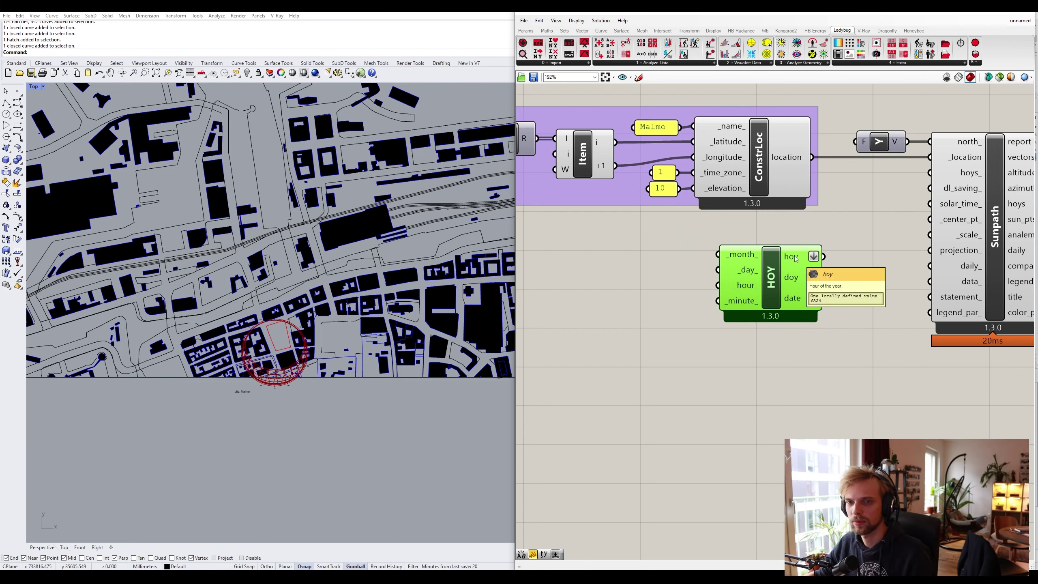
mouse_move(740, 257)
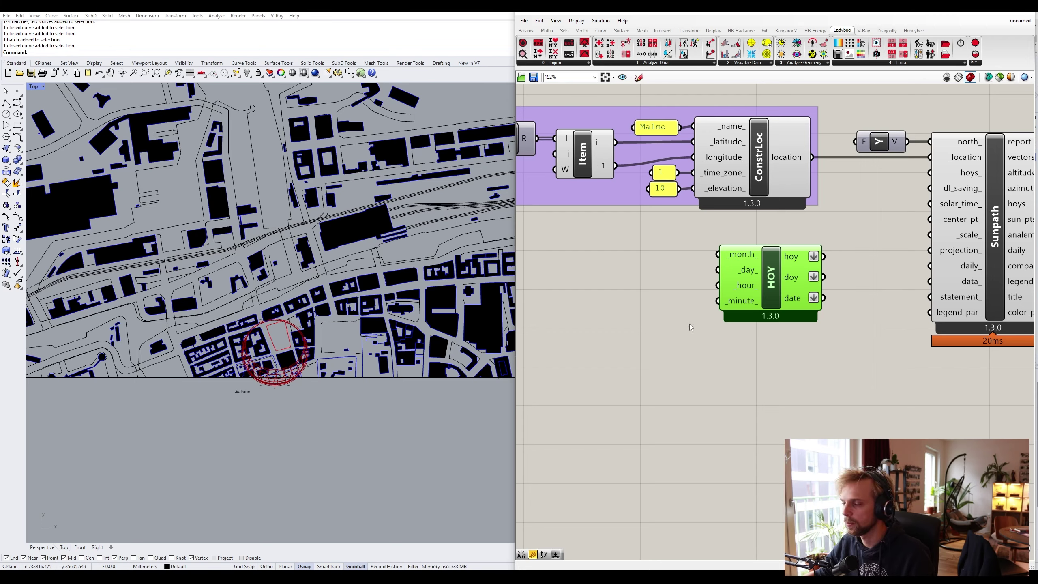
double_click(639, 343)
text(0)
key(Return)
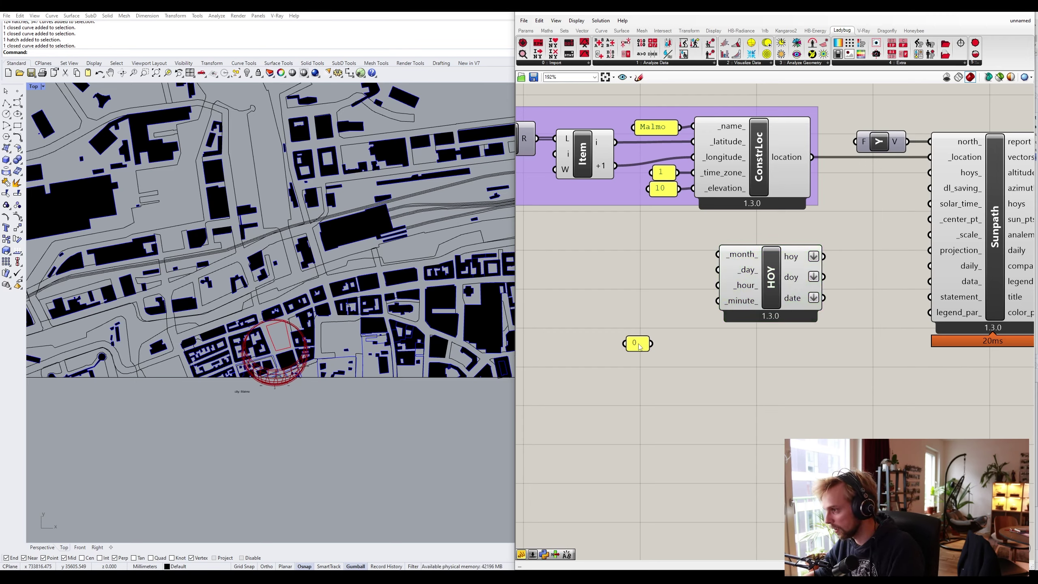
drag(653, 343, 721, 308)
drag(637, 343, 690, 299)
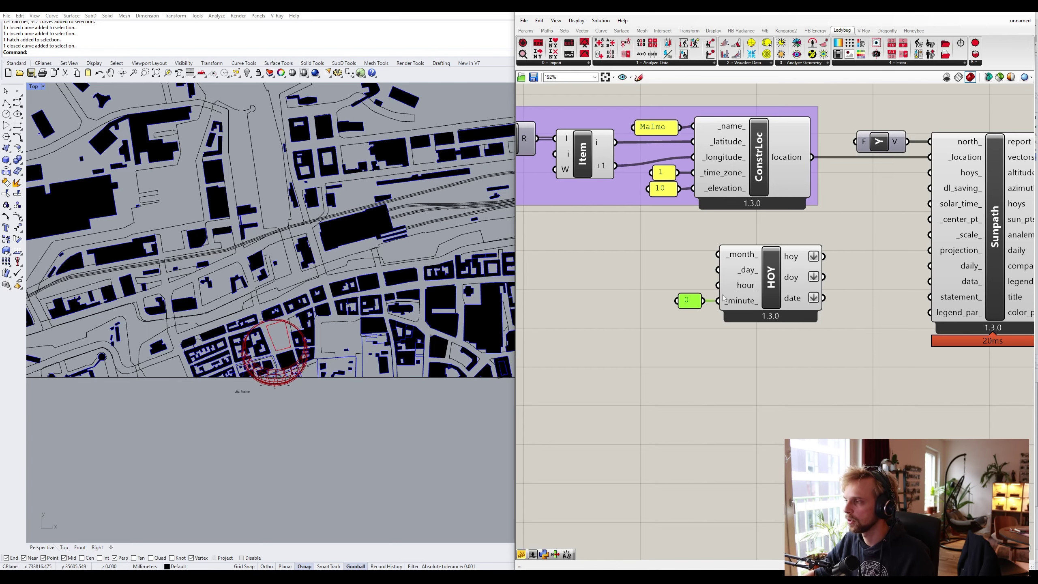
Connect Calculate HOY's hoy output to Sunpath's hoys_ input, and move Calculate HOY with its minute panel closer to Sunpath
right_drag(826, 278, 783, 286)
drag(781, 264, 901, 189)
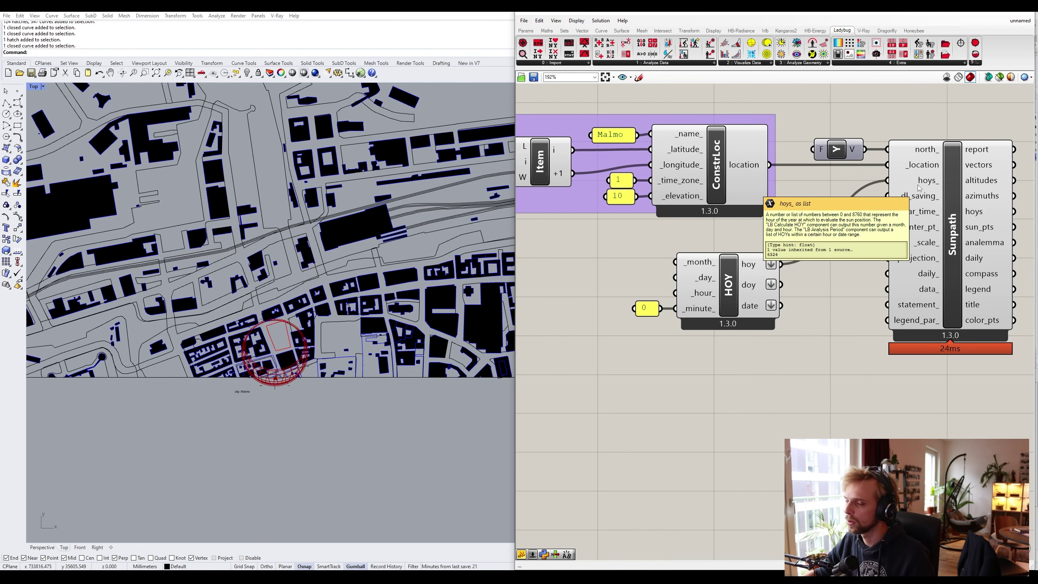
drag(739, 418, 580, 264)
drag(737, 301, 773, 304)
click(646, 286)
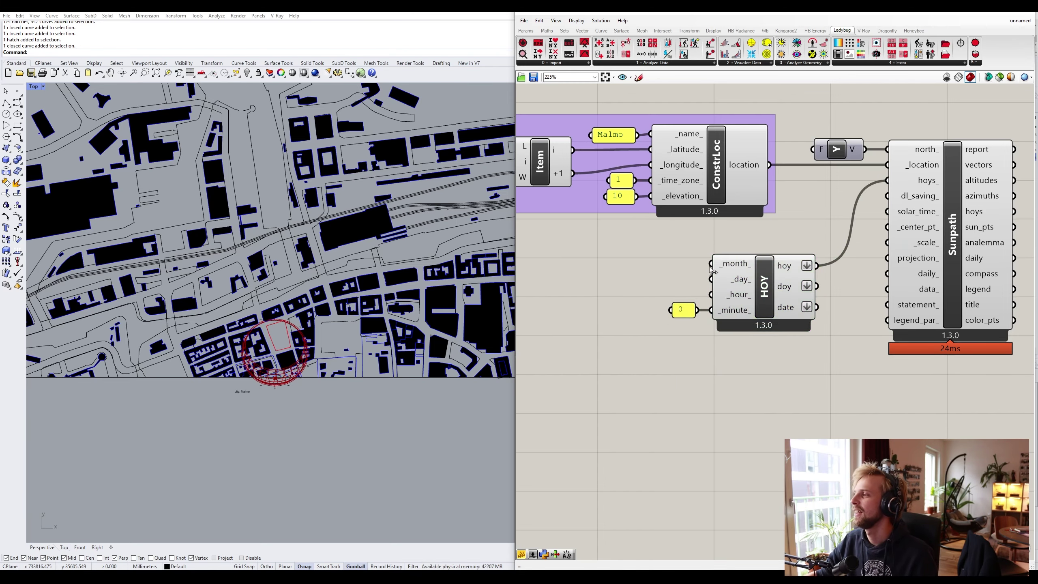
Add an integer slider for months 1 to 12, connect it to Calculate HOY's _month_ input, and align it with that input
scroll(710, 269, up, 1)
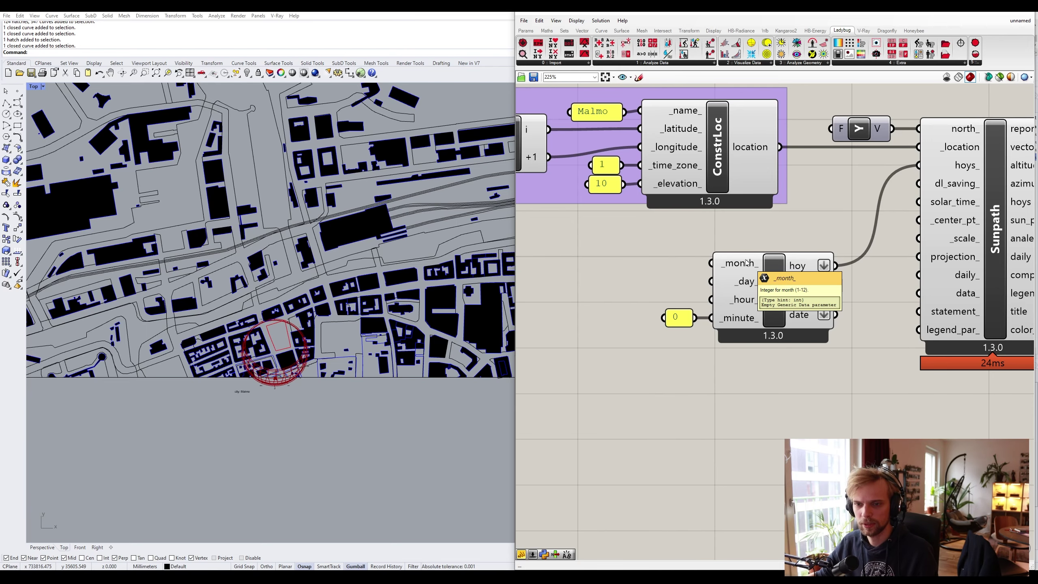
right_drag(558, 274, 699, 244)
double_click(700, 243)
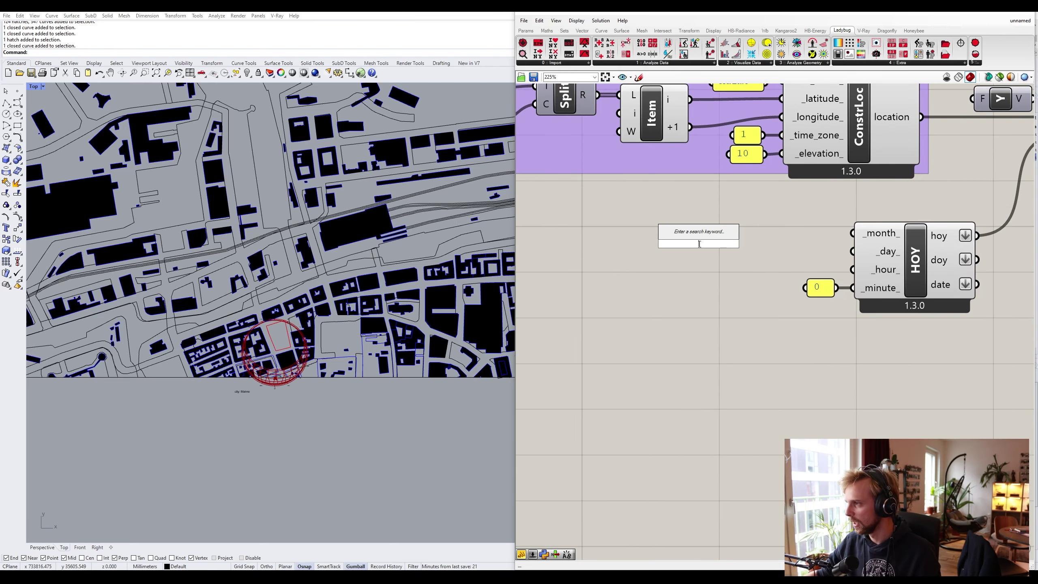
text(1..)
key(Return)
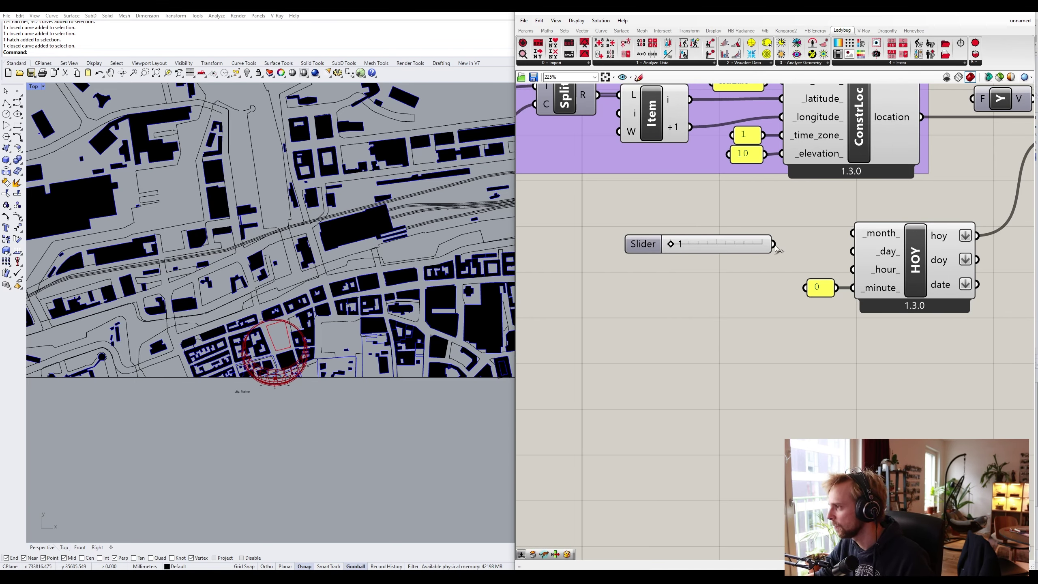
drag(773, 244, 853, 233)
drag(689, 250, 722, 240)
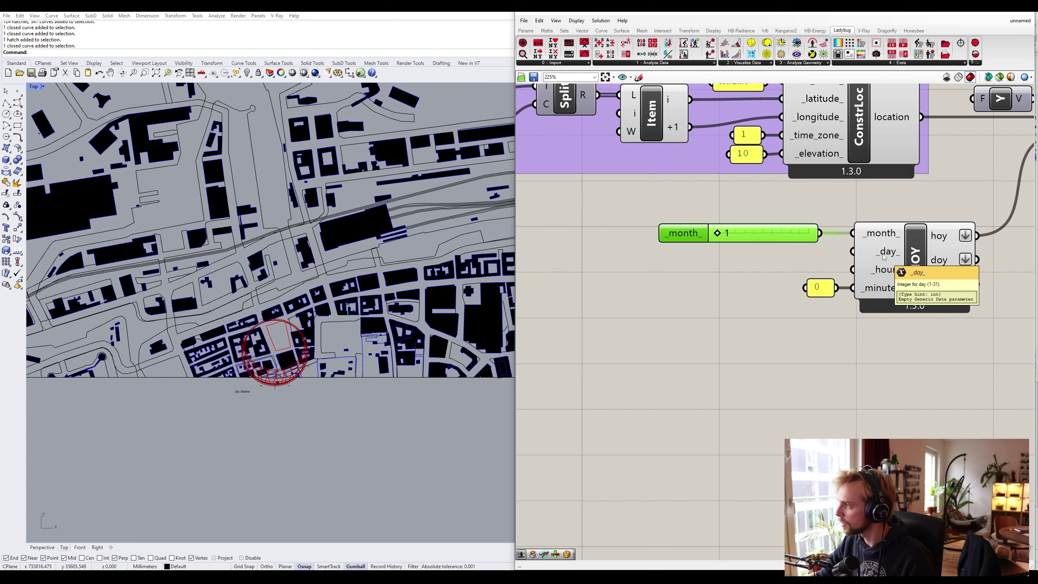
Add an integer slider from 1 to 31, connect it to Calculate HOY's _day_ input, and place it under the month slider
double_click(719, 275)
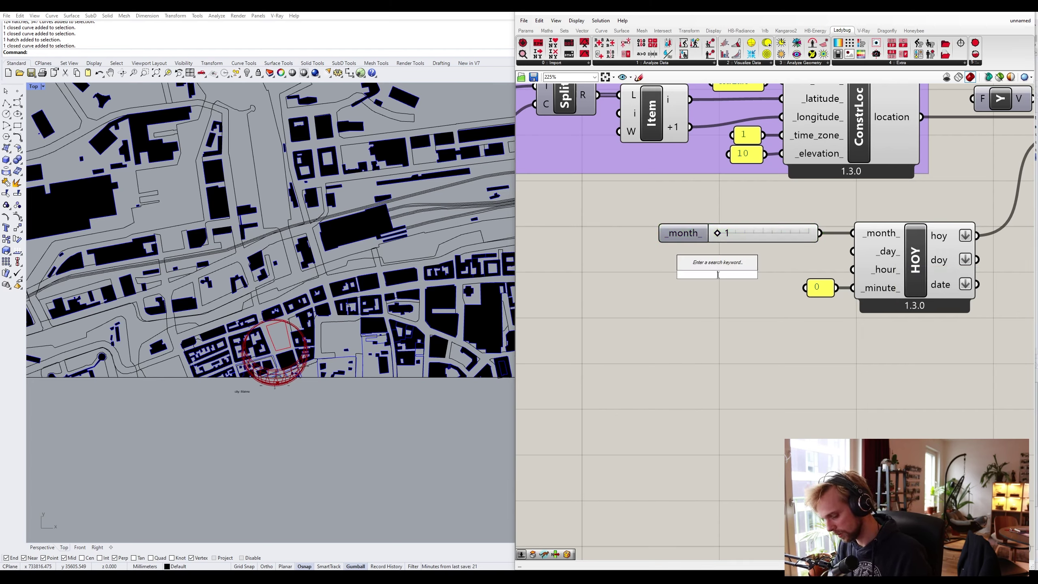
text(1..31)
key(Return)
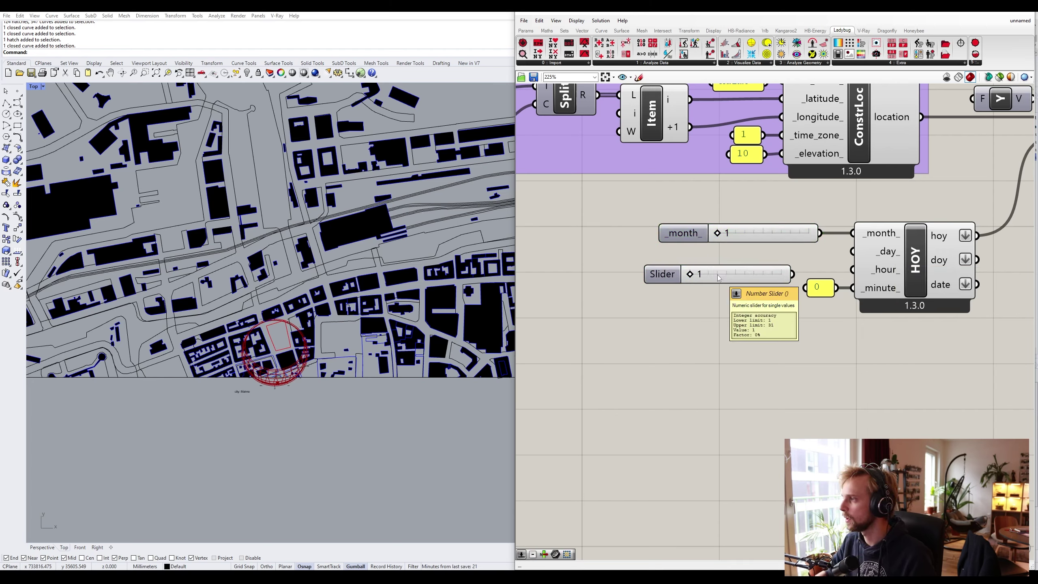
mouse_move(794, 275)
mouse_down()
mouse_move(852, 252)
mouse_move(789, 256)
mouse_up()
click(794, 272)
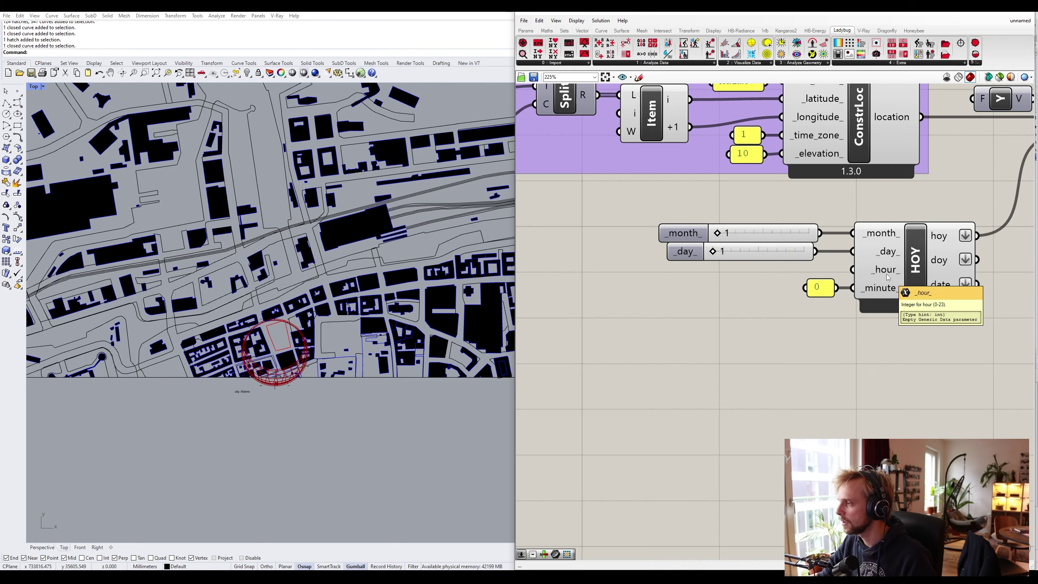
Add an integer slider for hours 0 to 23, connect it to Calculate HOY's _hour_ input, and place it under the day slider
double_click(696, 303)
text(0.2)
key(Return)
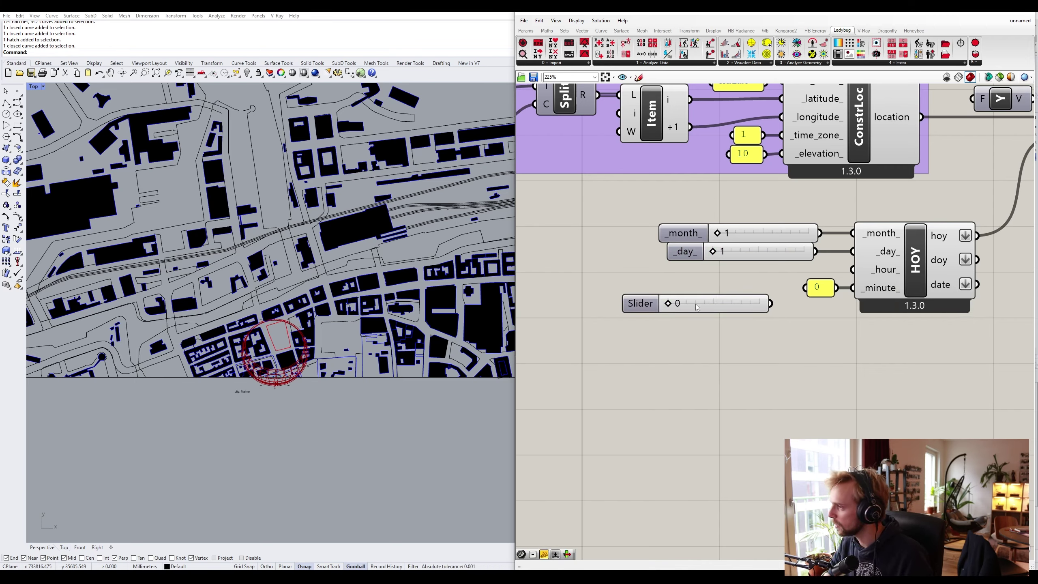
drag(770, 303, 790, 270)
click(754, 305)
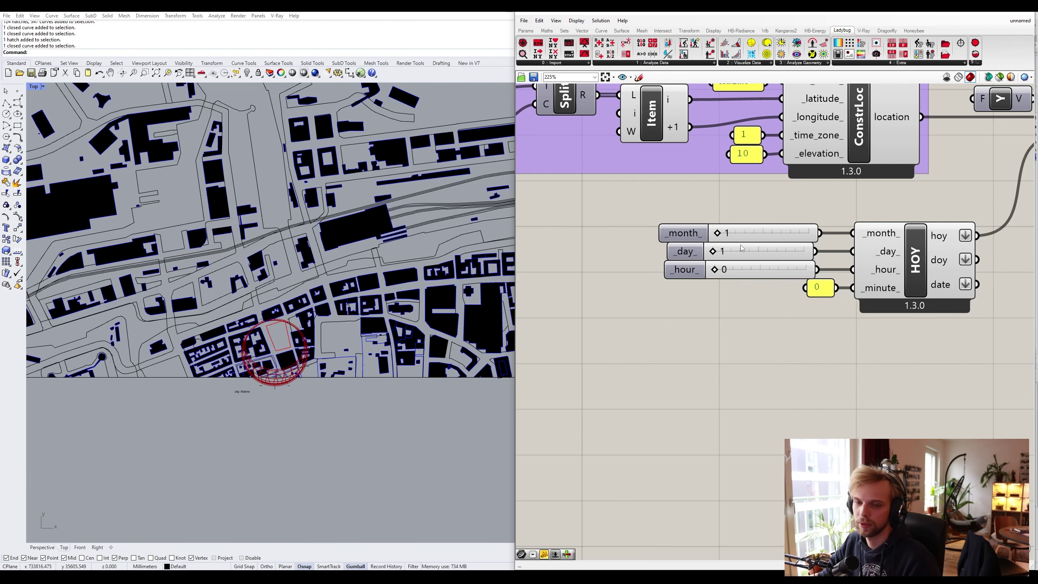
Set the month slider to 4, the day slider to 11 and the hour slider to 15
right_drag(727, 237, 588, 218)
scroll(623, 214, up, 2)
drag(559, 221, 613, 221)
drag(557, 240, 596, 215)
click(606, 213)
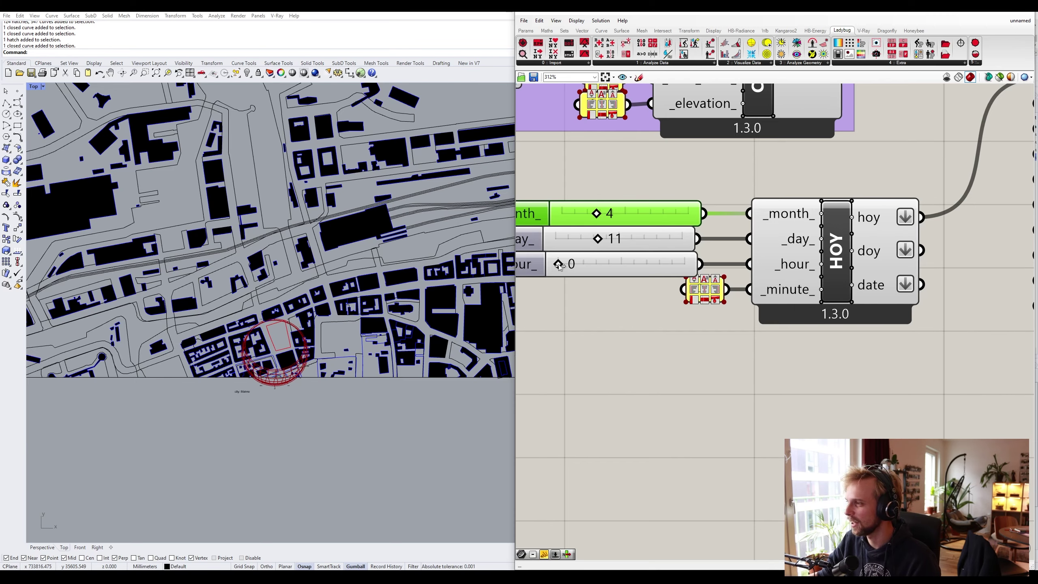
drag(558, 264, 641, 275)
click(629, 307)
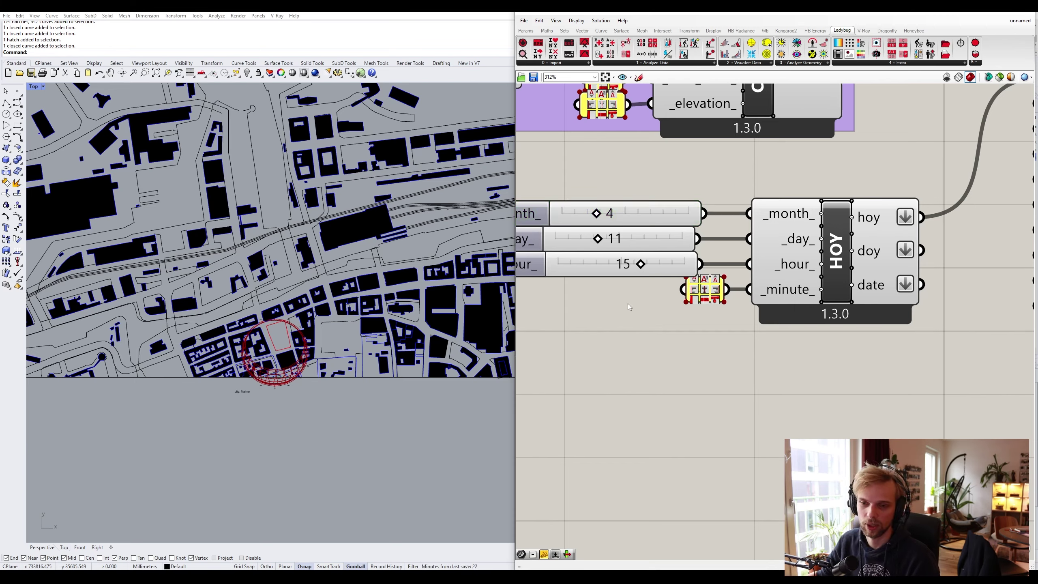
scroll(623, 300, down, 4)
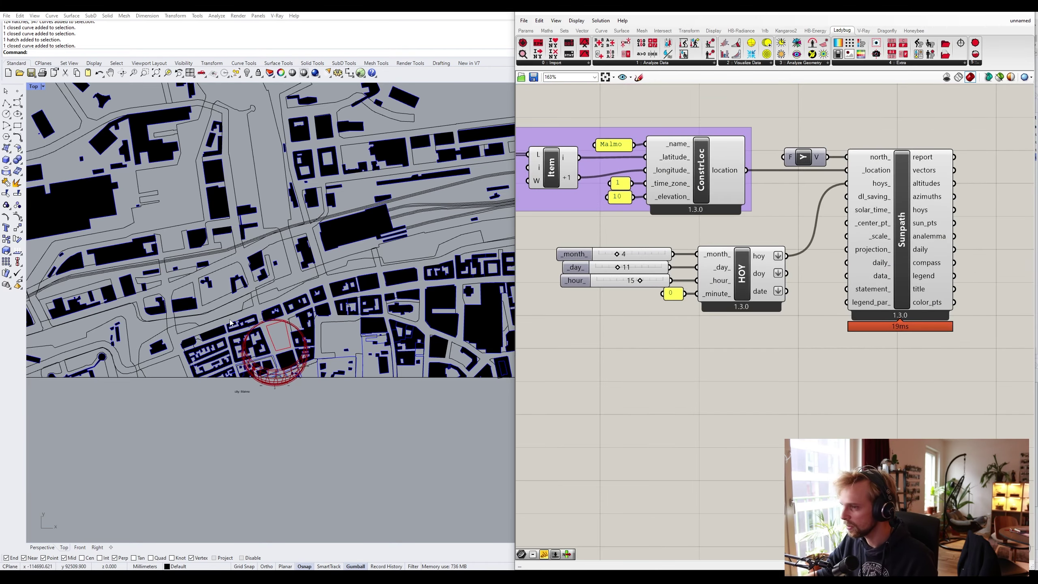
Maximize the Perspective viewport in Rhino and examine the sun path dome over the site from several angles
double_click(34, 87)
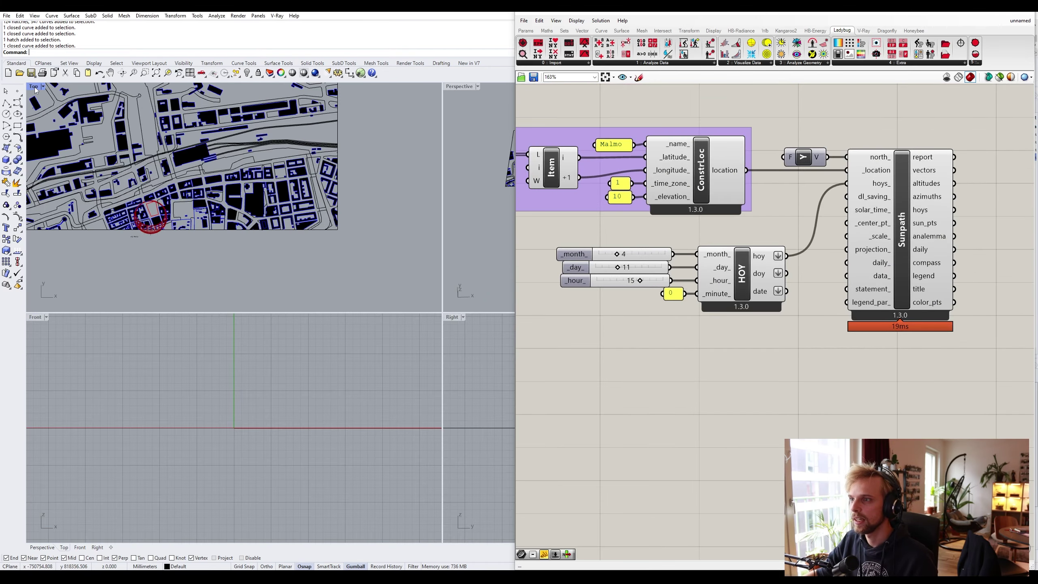
double_click(459, 87)
scroll(336, 258, up, 8)
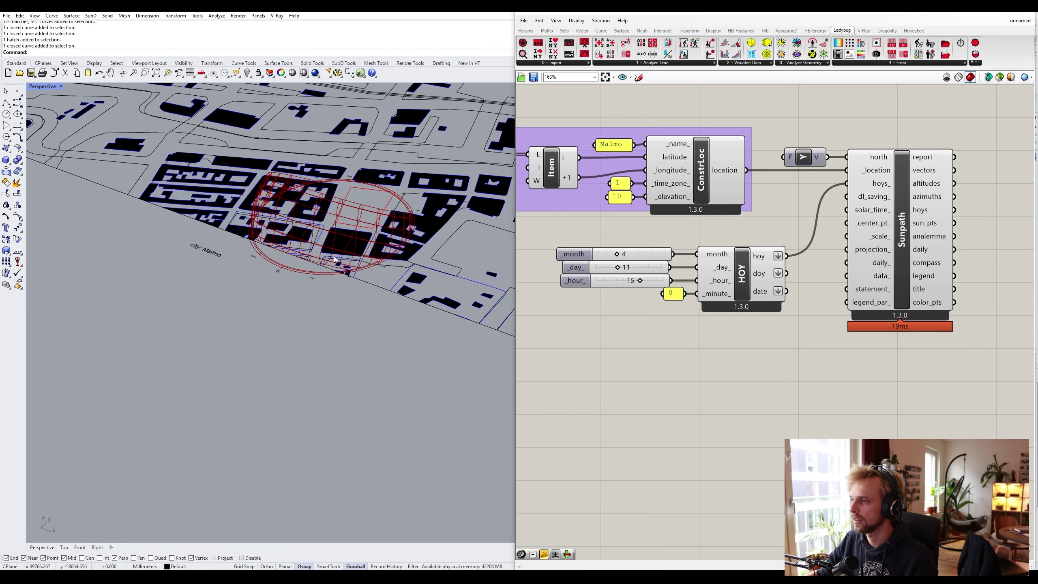
click(343, 252)
text(zs)
key(Return)
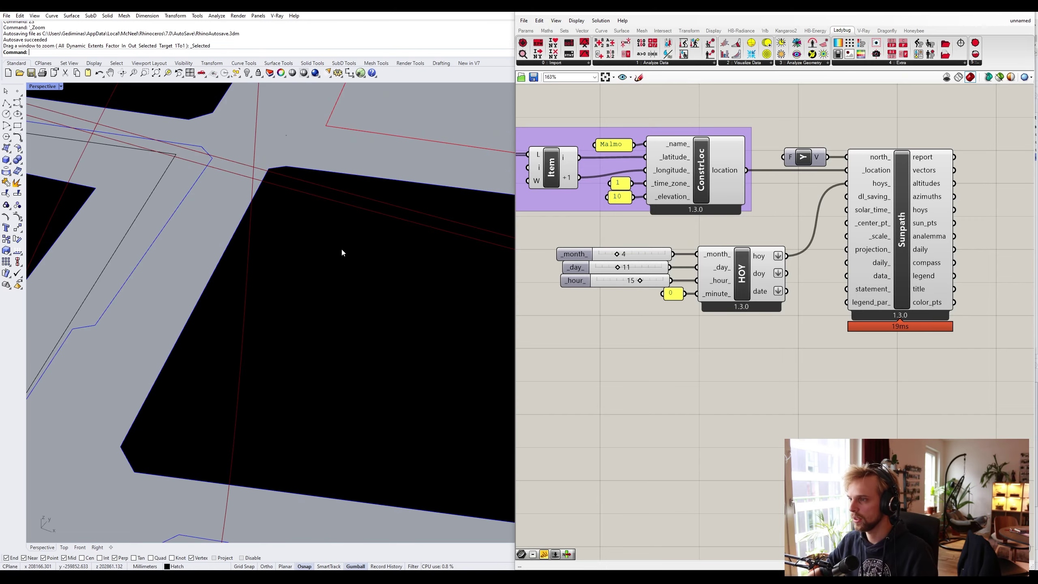
scroll(340, 247, down, 10)
scroll(366, 225, up, 6)
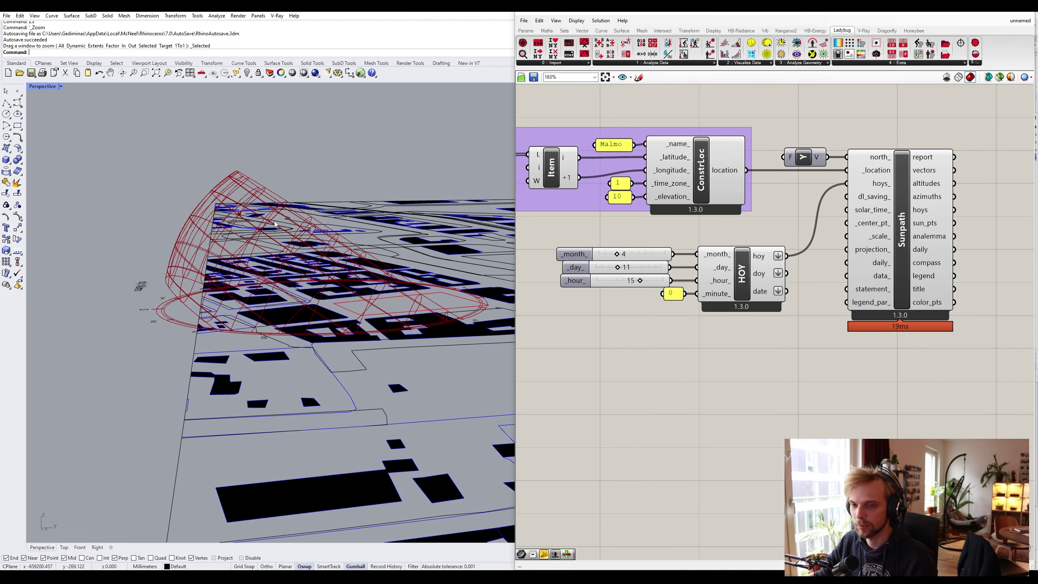
right_drag(409, 212, 202, 183)
scroll(301, 230, up, 2)
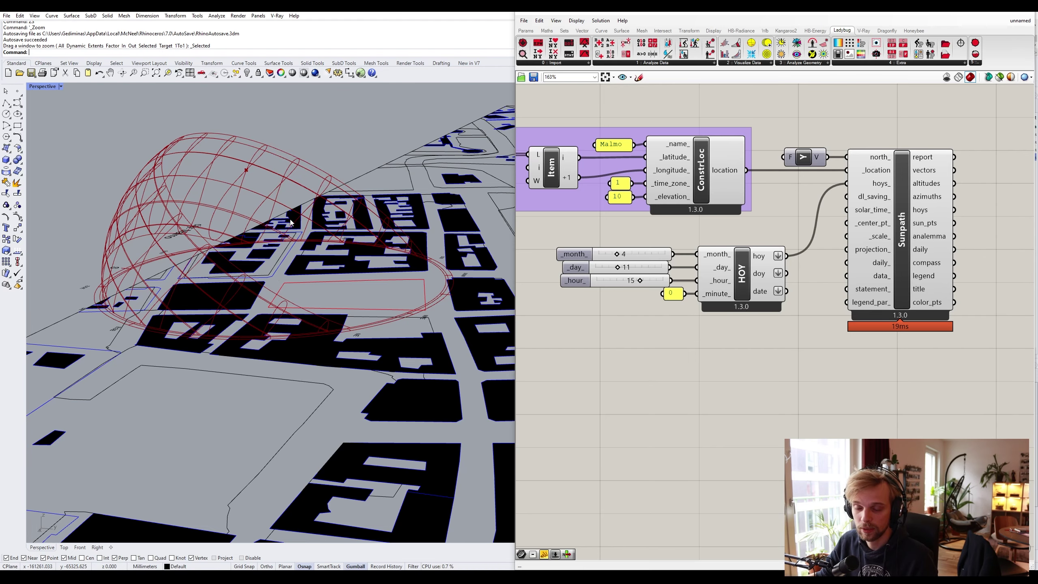
Move the Sunpath component further away from Calculate HOY to make room between them
right_drag(902, 275, 766, 215)
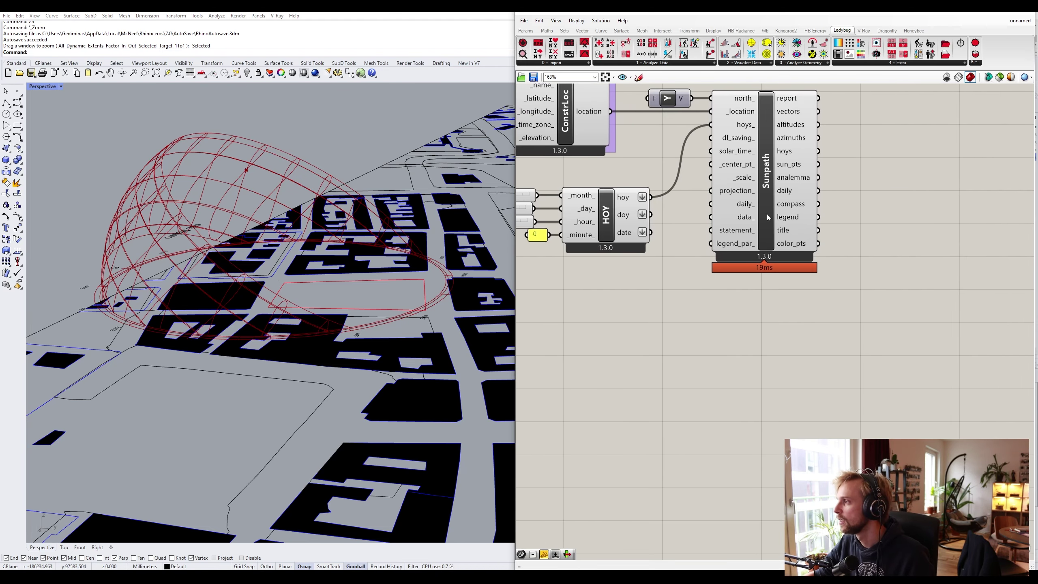
drag(766, 216, 813, 213)
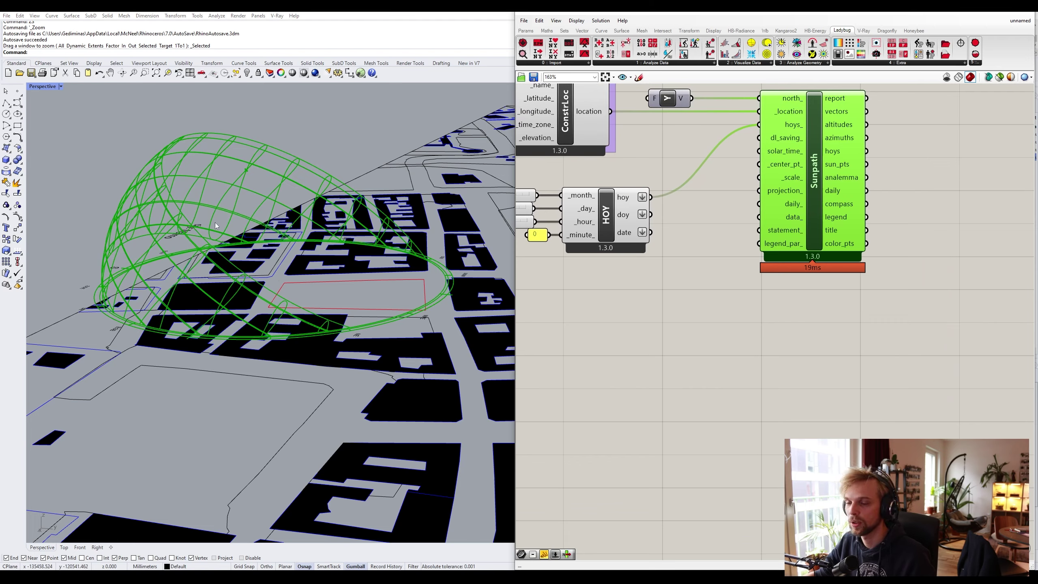
click(722, 383)
mouse_move(793, 181)
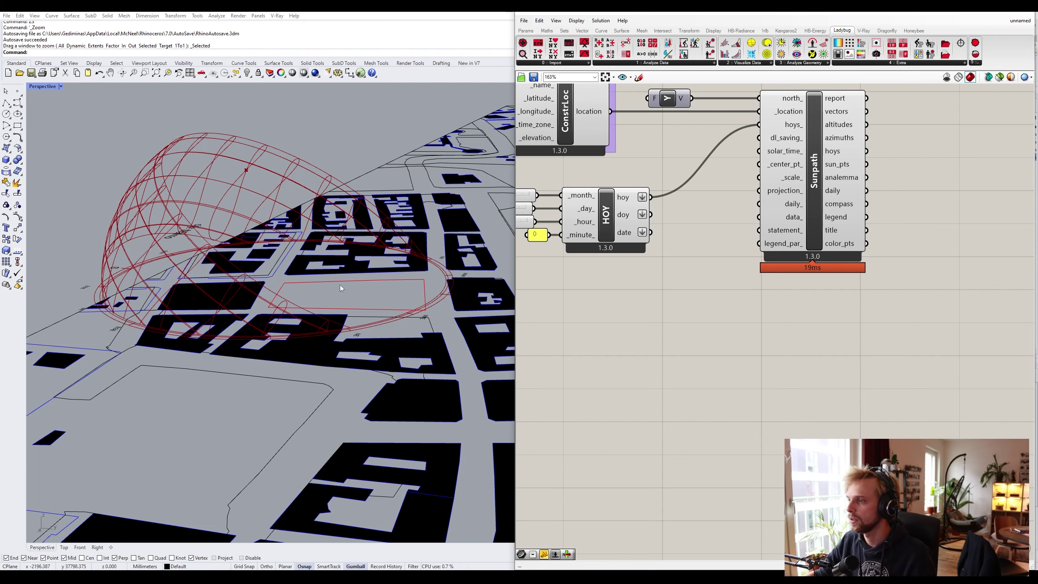
Add a Curve parameter below Calculate HOY and reference the red site boundary curve in it
double_click(612, 351)
text(crv)
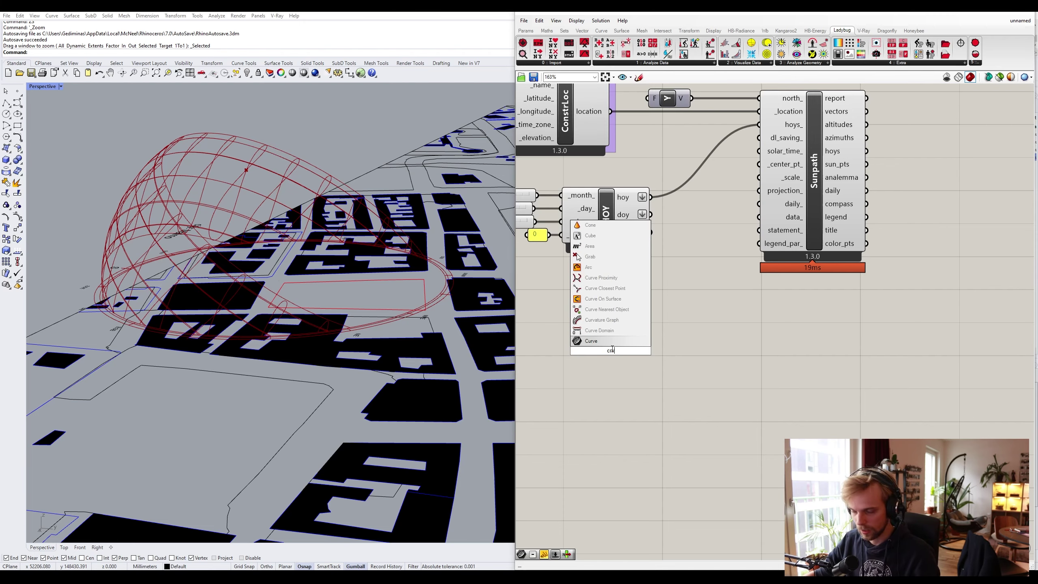
click(610, 341)
click(610, 347)
right_click(610, 350)
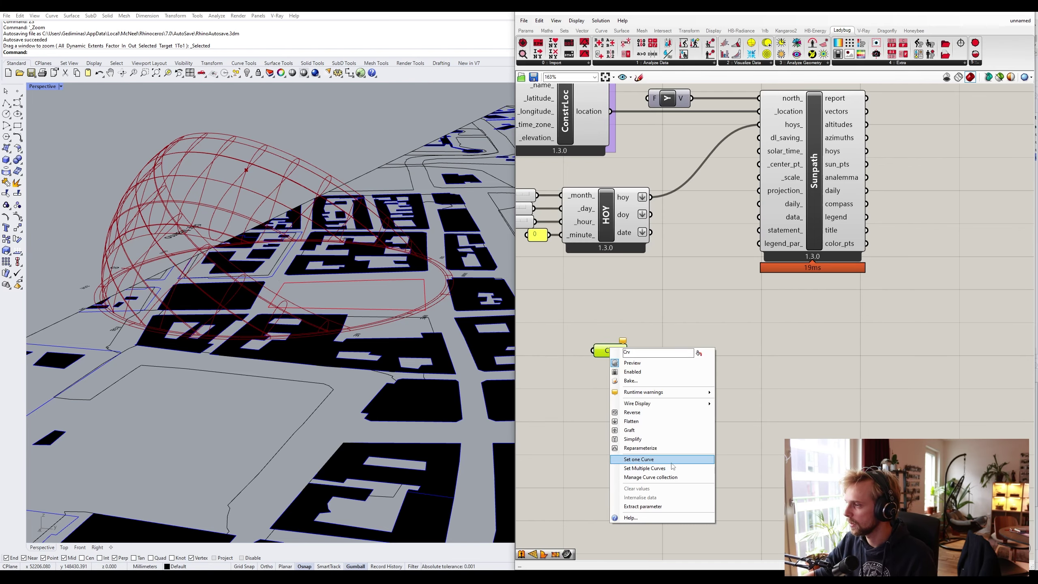
click(638, 460)
click(368, 311)
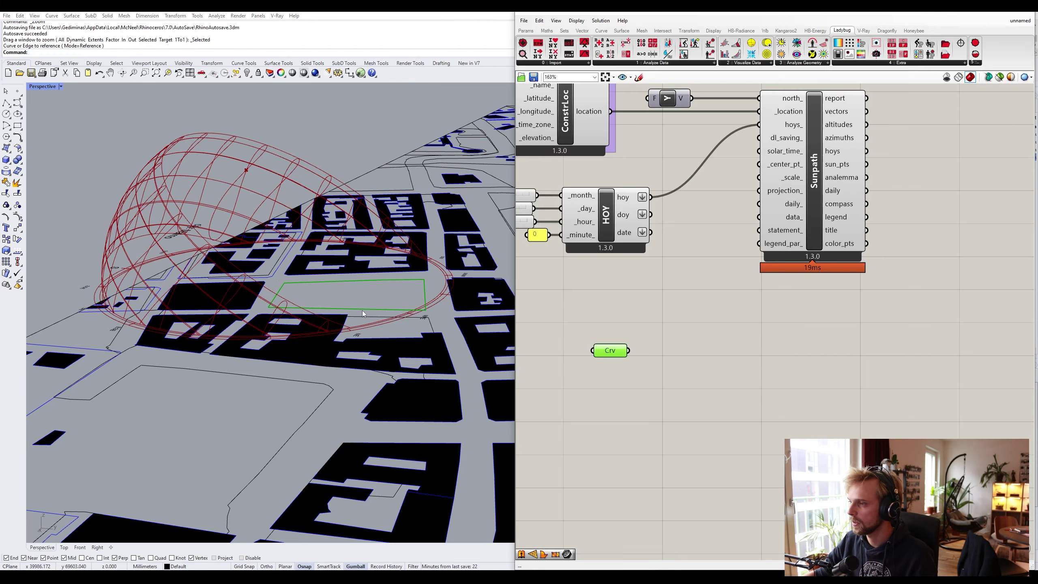
Add an Area component and connect the Curve parameter to its G input
double_click(669, 340)
text(area)
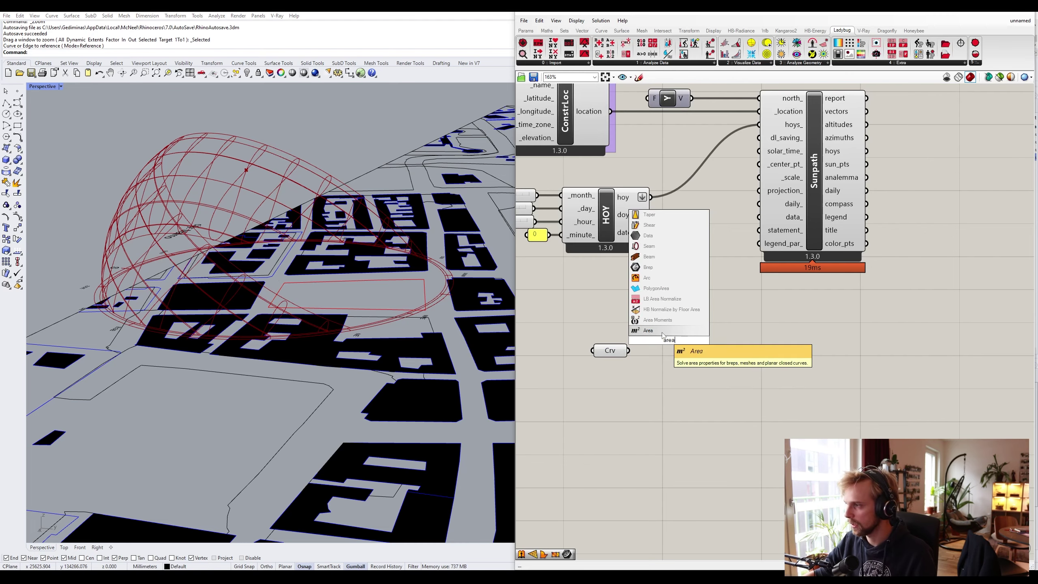
click(669, 331)
click(670, 348)
drag(630, 350, 670, 355)
click(657, 305)
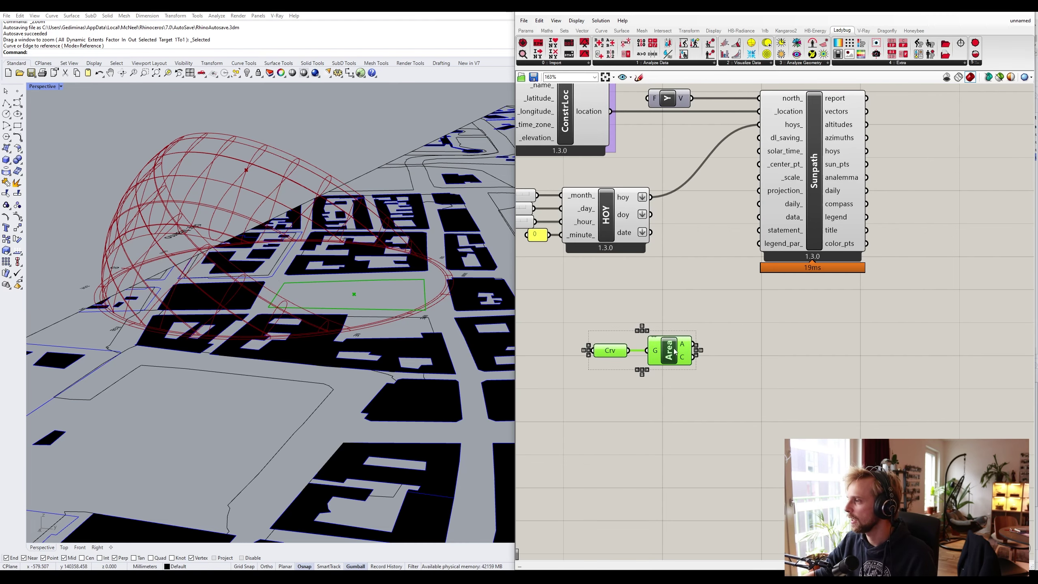
Move the Curve and Area components closer to Calculate HOY and connect Area's C output to Sunpath's _center_pt_ input
drag(675, 350, 648, 310)
click(715, 261)
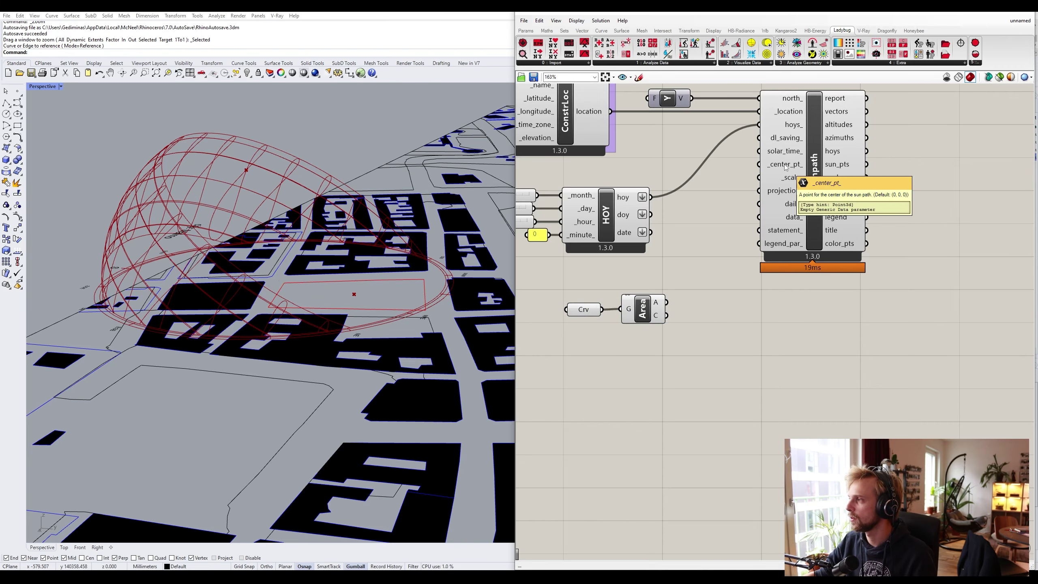
drag(667, 315, 759, 164)
right_drag(326, 192, 352, 203)
scroll(352, 203, up, 5)
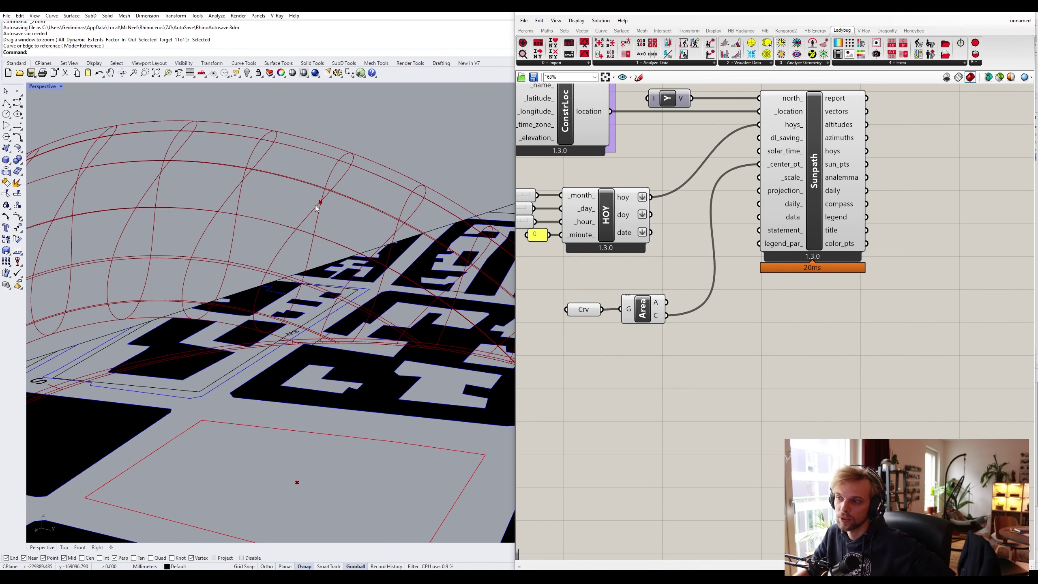
Move the Curve and Area components up so they sit directly beneath Calculate HOY
right_drag(691, 274, 863, 301)
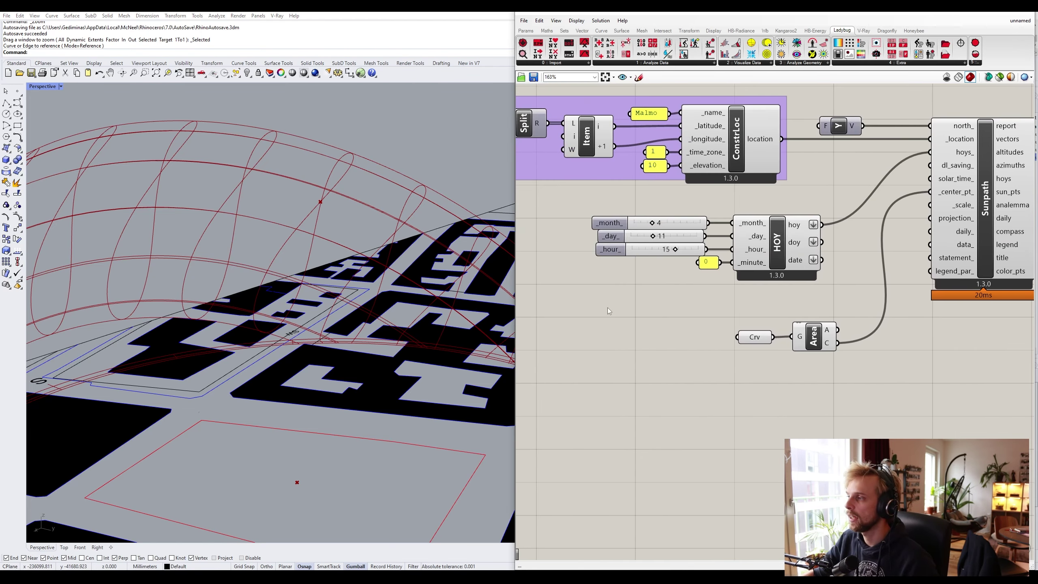
drag(608, 306, 580, 209)
right_drag(772, 136, 836, 232)
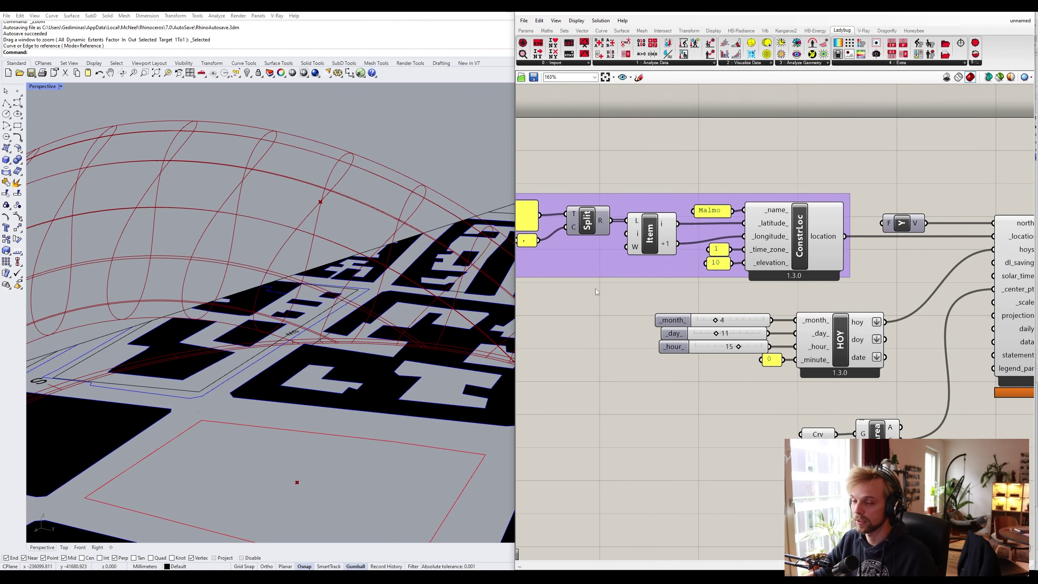
scroll(625, 301, down, 5)
right_drag(697, 344, 577, 299)
scroll(577, 299, up, 4)
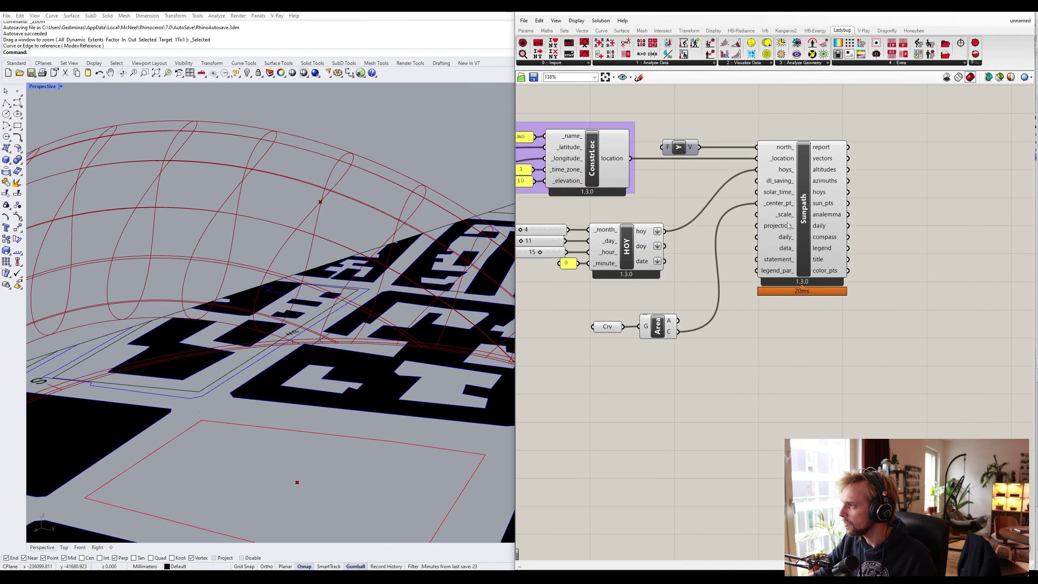
drag(699, 346, 588, 309)
click(625, 307)
click(648, 331)
drag(657, 328, 657, 299)
Add an integer slider with the value 2 below Area and connect it to Sunpath's _scale_ input
double_click(672, 350)
text(2)
key(Return)
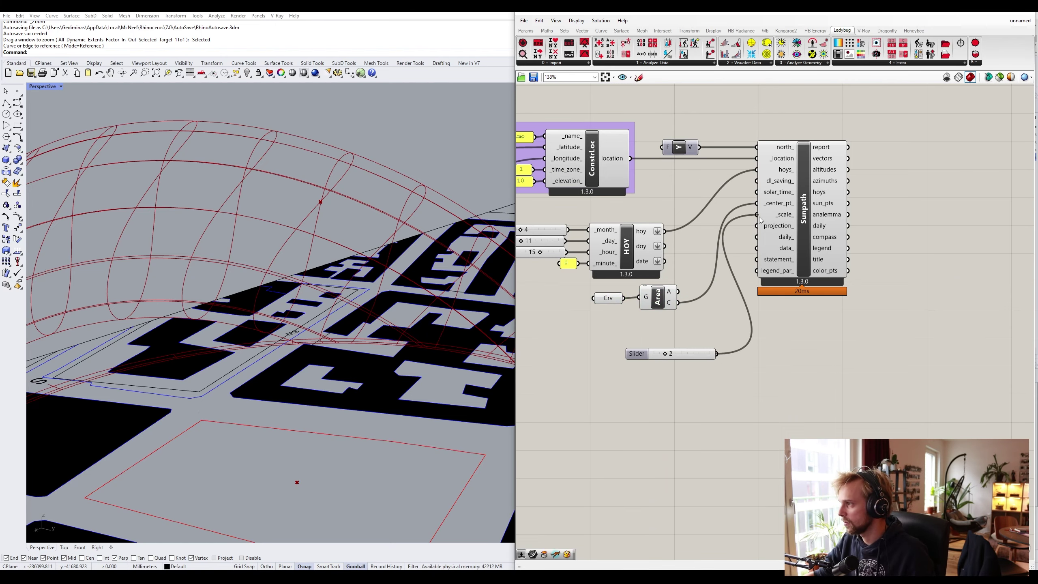
drag(720, 353, 757, 214)
Set the scale slider to 1 to shrink the sun path around the site
scroll(279, 307, down, 5)
scroll(654, 318, up, 2)
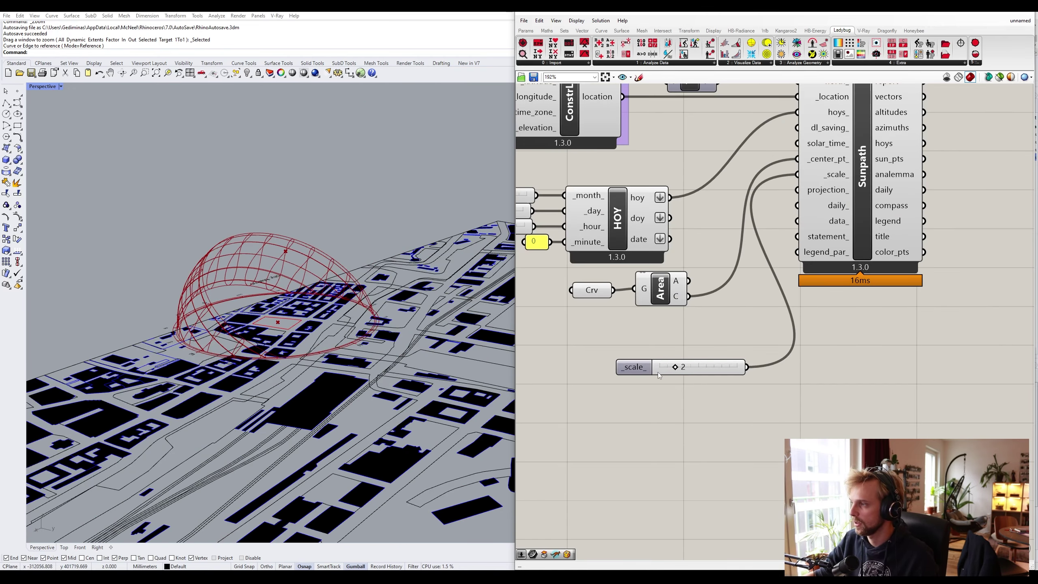
drag(676, 369, 657, 387)
scroll(321, 247, up, 3)
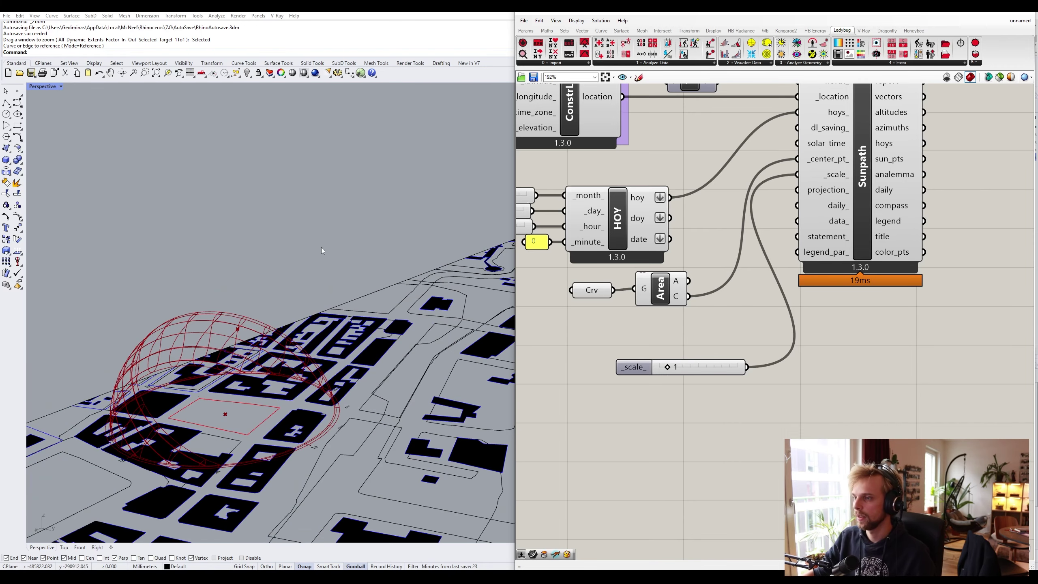
Zoom to the site boundary curve in Rhino and view the rescaled sun path around it
click(261, 423)
text(ZS)
key(Return)
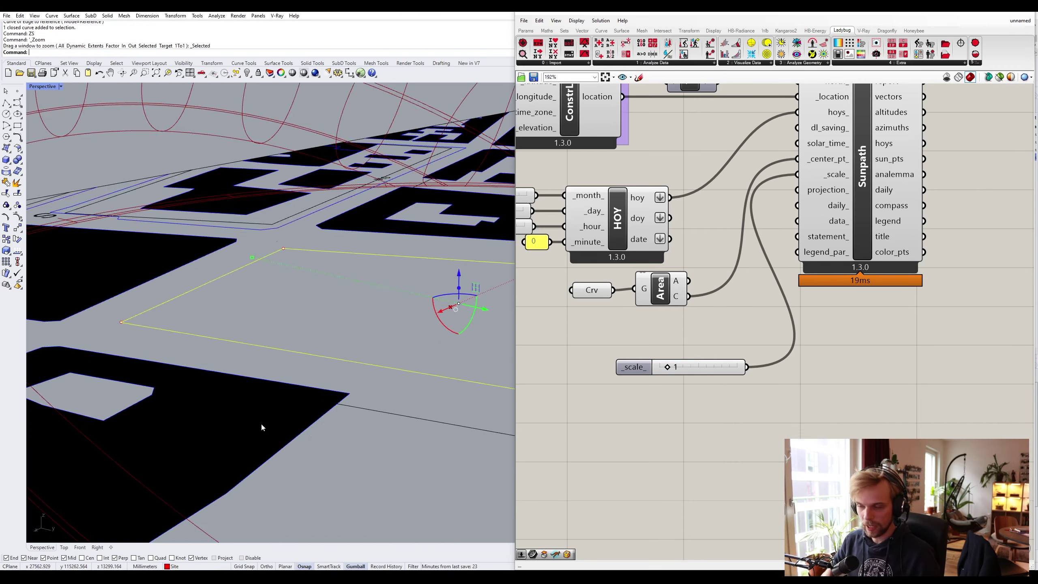
key(Escape)
scroll(249, 314, down, 5)
scroll(694, 519, down, 3)
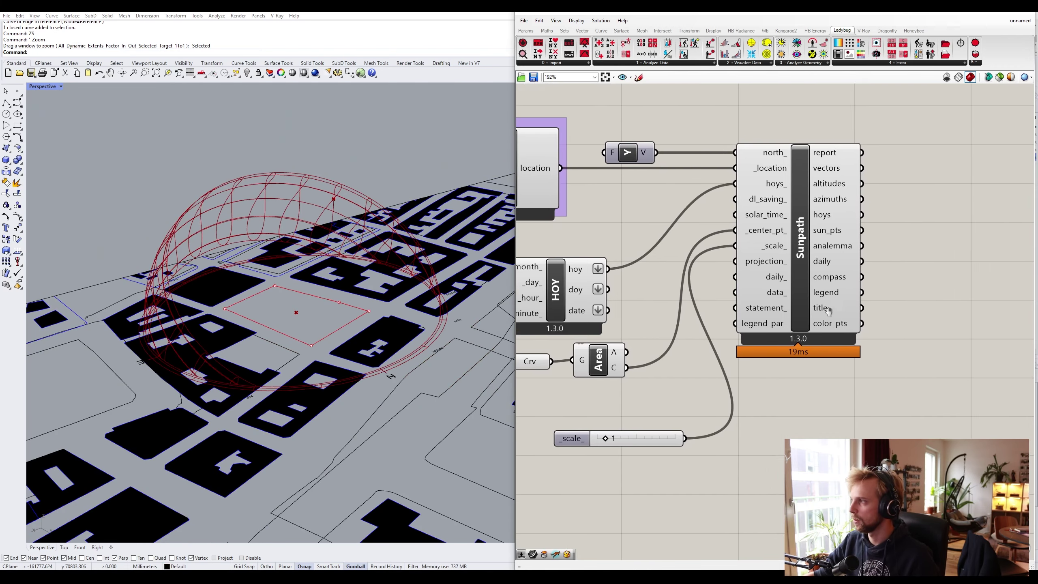
Select the whole sun path definition and move it slightly lower on the canvas
scroll(854, 457, down, 4)
drag(882, 499, 551, 307)
drag(651, 367, 660, 402)
click(646, 441)
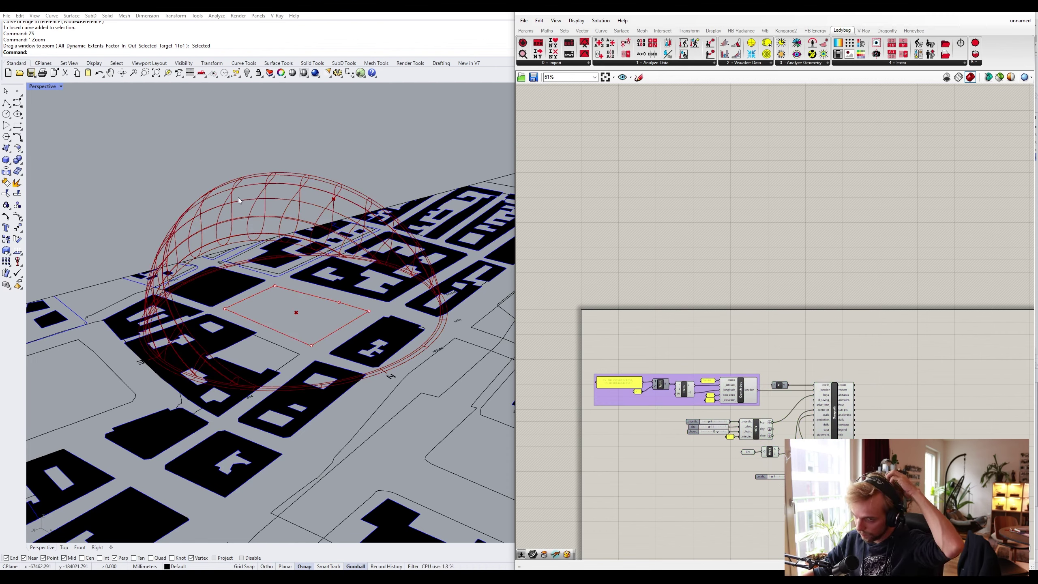
Examine Sunpath's outputs, the month, day and hour sliders, and the site boundary's position within the sun path
click(283, 334)
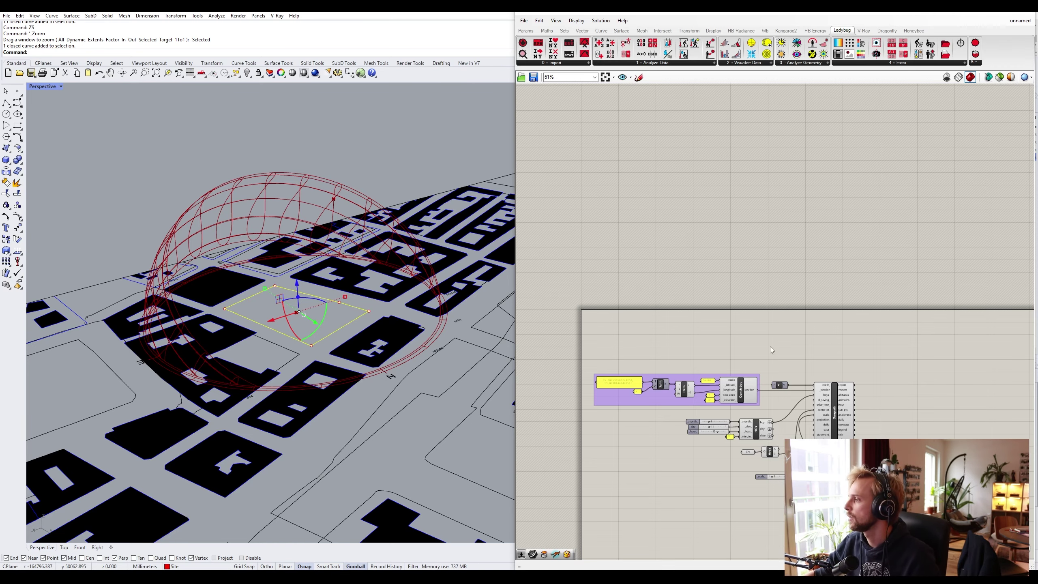
scroll(769, 394, up, 5)
scroll(769, 394, up, 2)
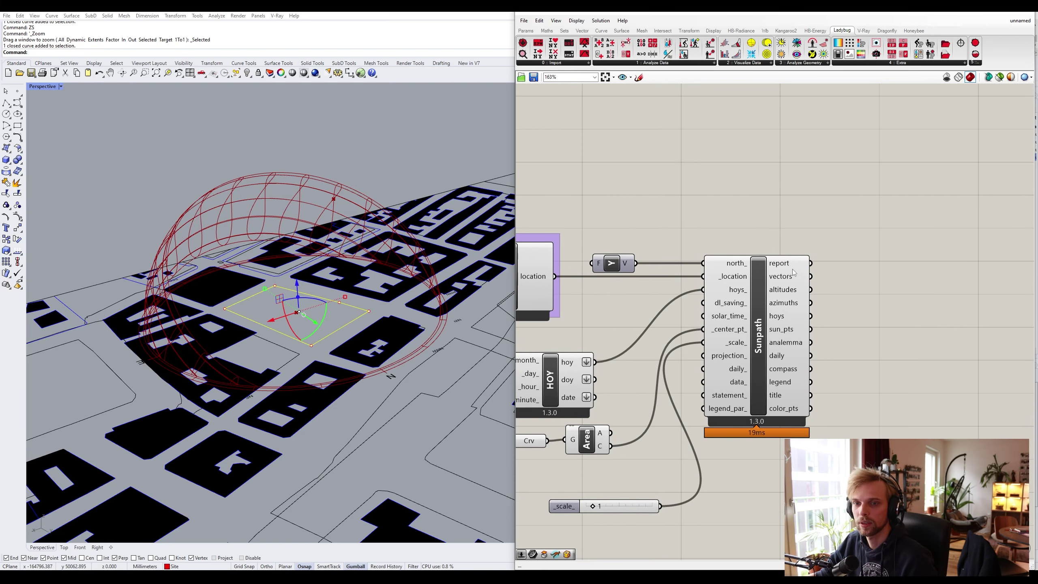
scroll(793, 272, up, 1)
mouse_move(803, 282)
scroll(803, 282, down, 6)
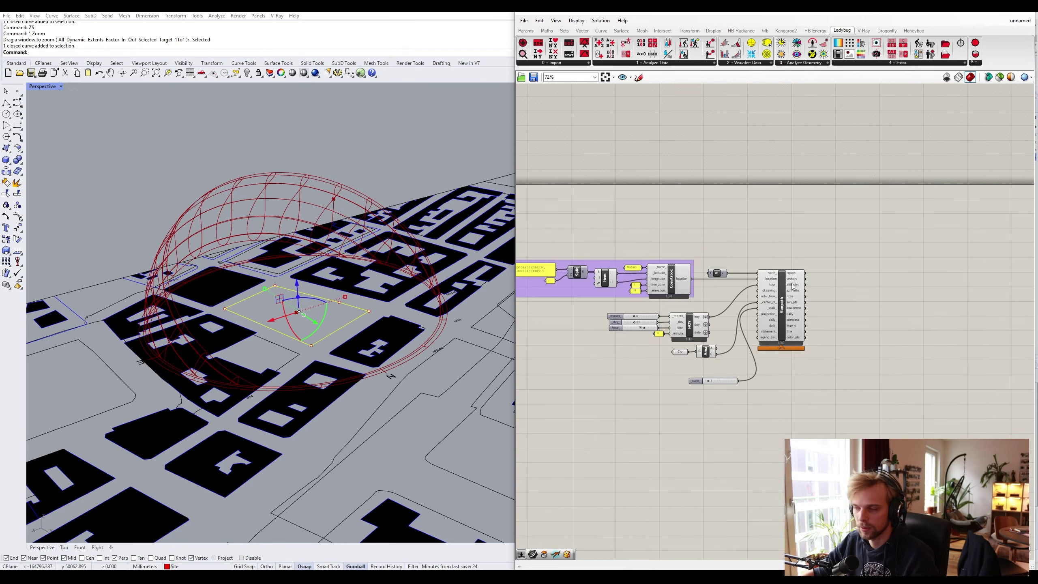
right_drag(367, 266, 371, 309)
click(395, 303)
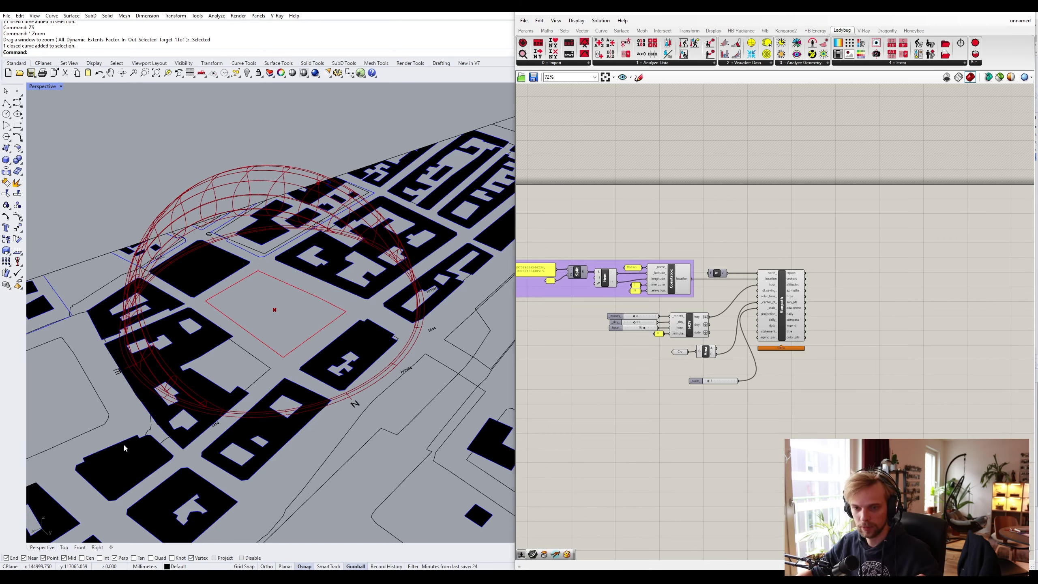
scroll(626, 310, up, 4)
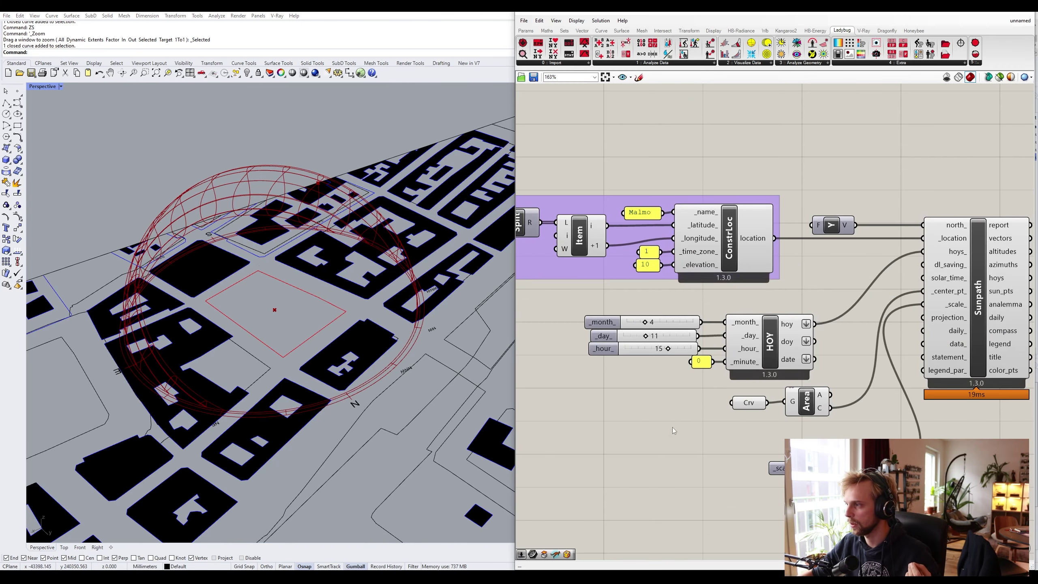
drag(694, 428, 591, 278)
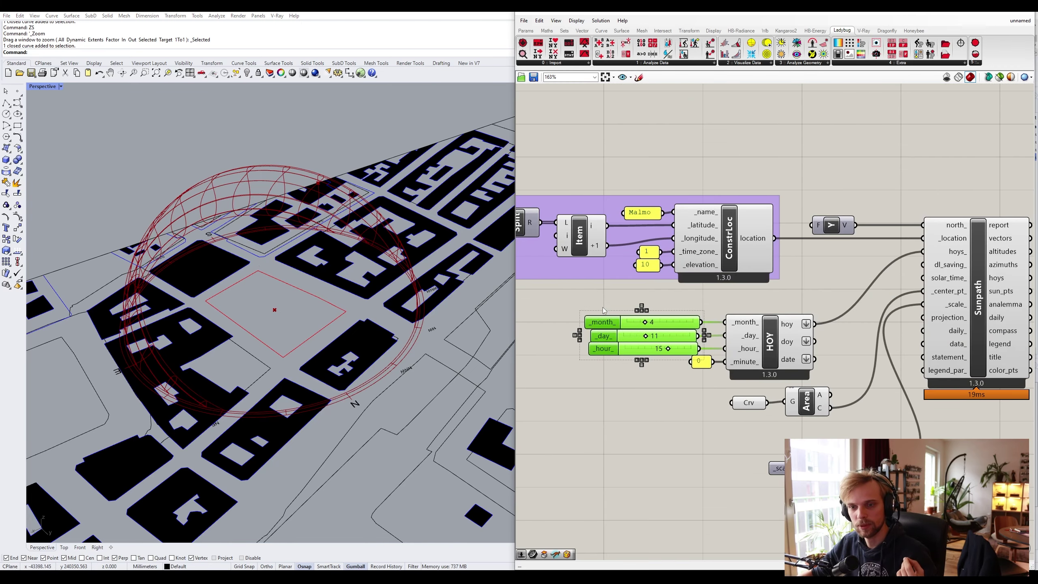
click(301, 289)
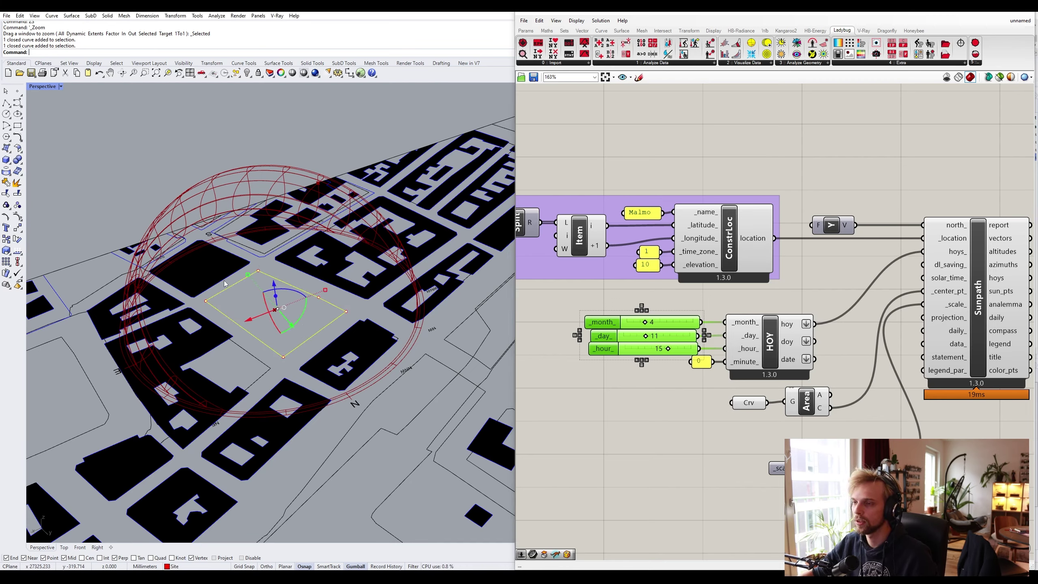
click(234, 304)
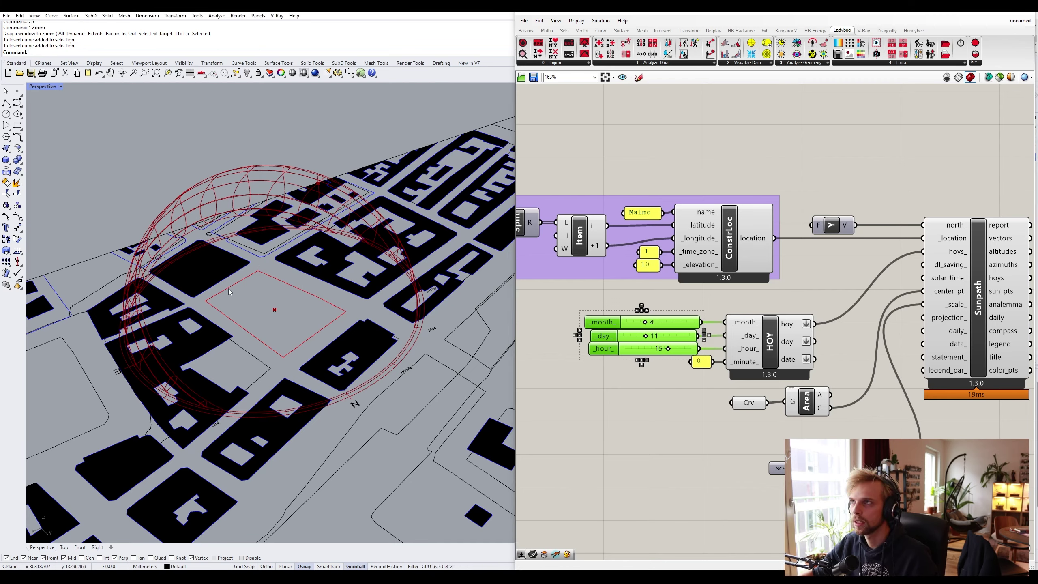
Examine the site boundary and the neighbouring building block outlines within the sun path in the Rhino perspective view
click(239, 285)
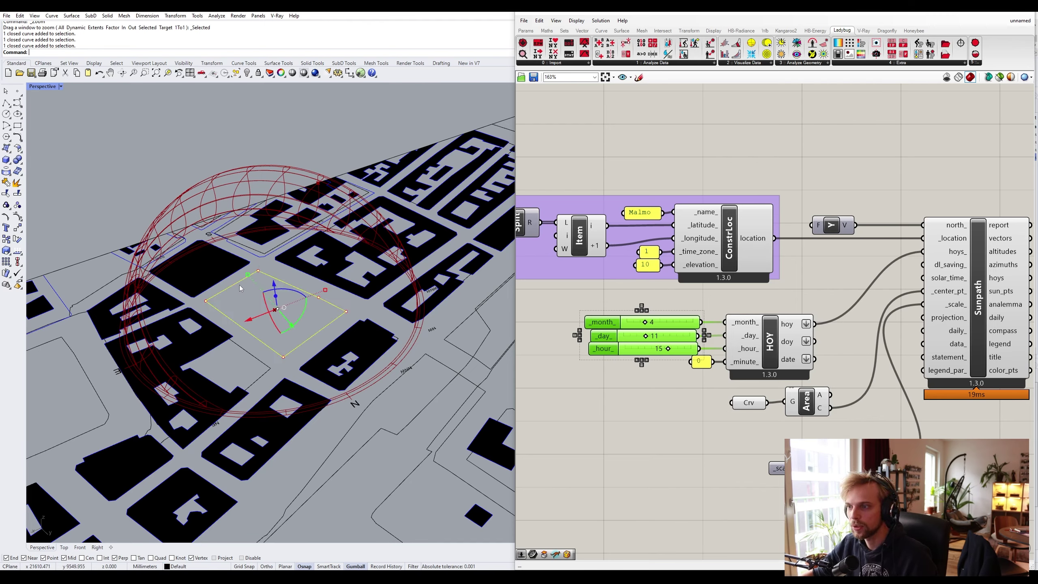
click(362, 306)
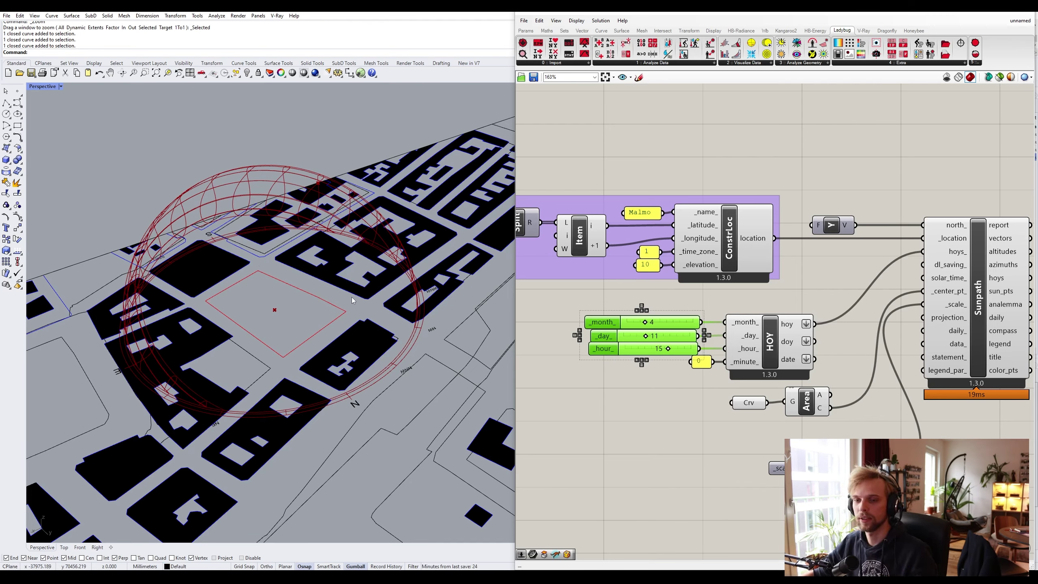
click(355, 298)
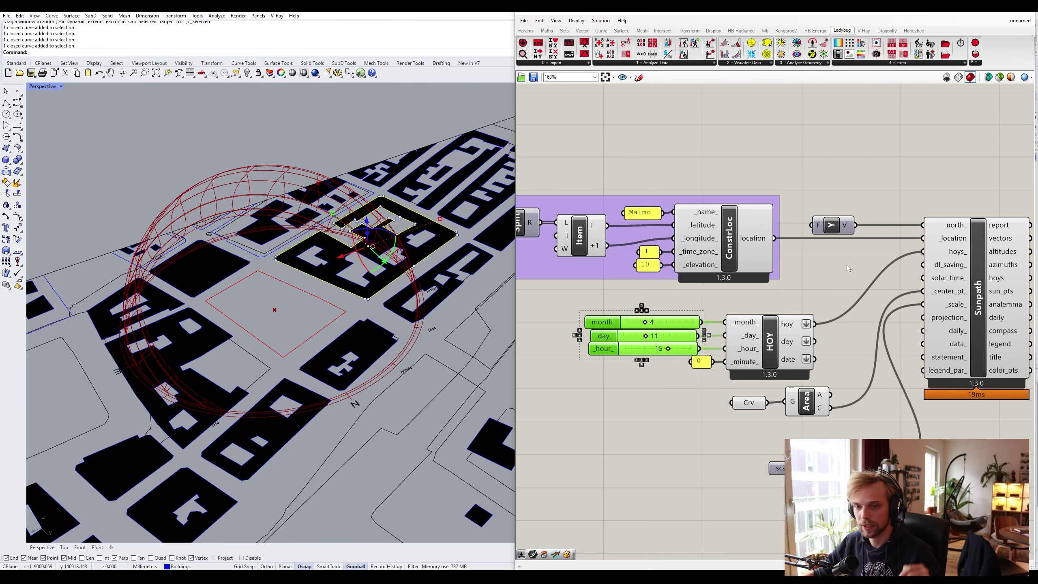
scroll(321, 283, up, 3)
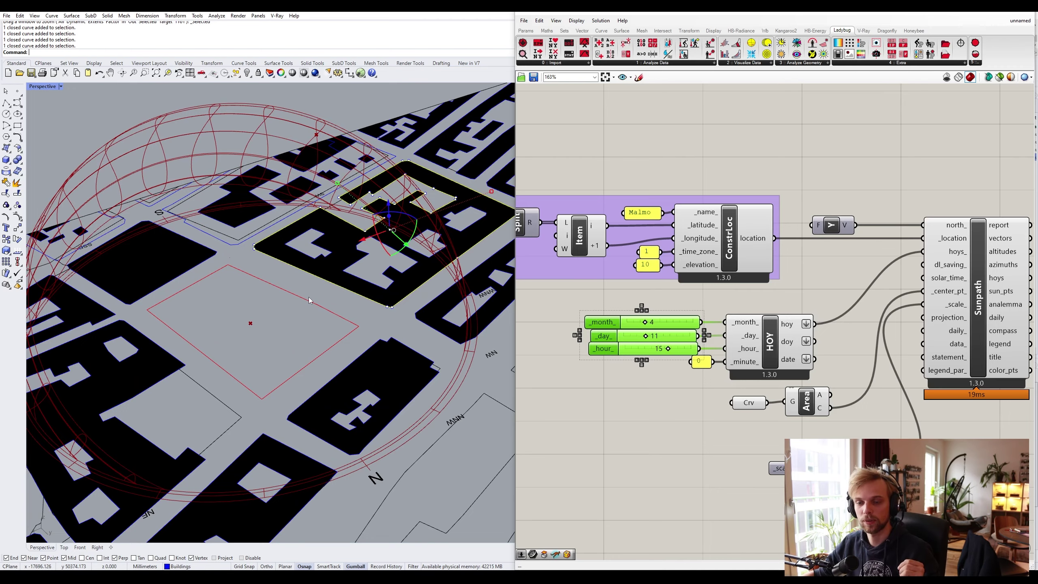
click(377, 318)
scroll(378, 318, down, 5)
shift+right_drag(383, 316, 269, 292)
scroll(271, 272, up, 2)
shift+right_drag(267, 213, 269, 313)
scroll(268, 314, up, 2)
Switch fully to Rhino by minimising Grasshopper, and hide the Land and Hatch layers
click(990, 12)
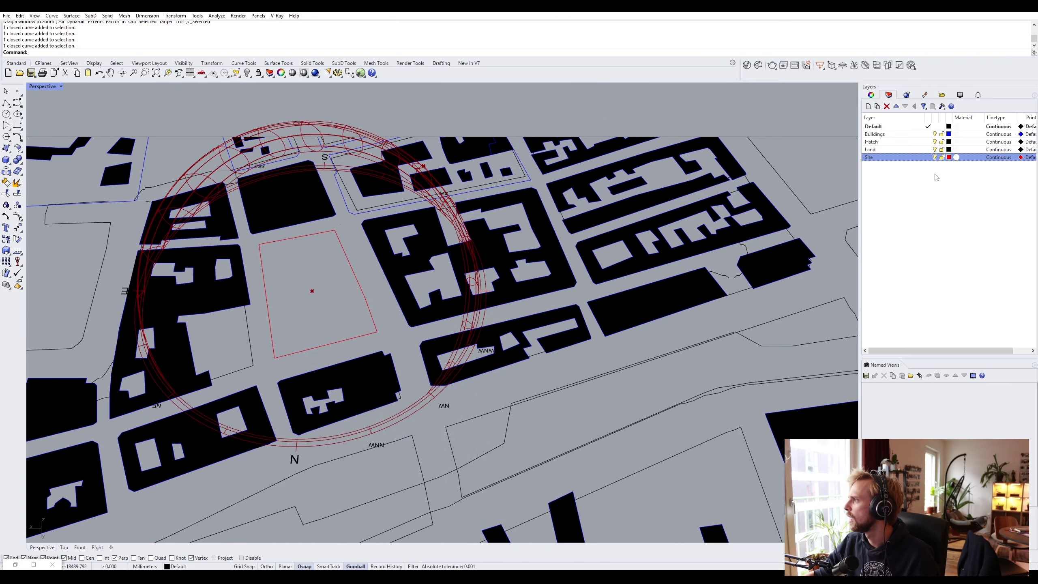
click(935, 149)
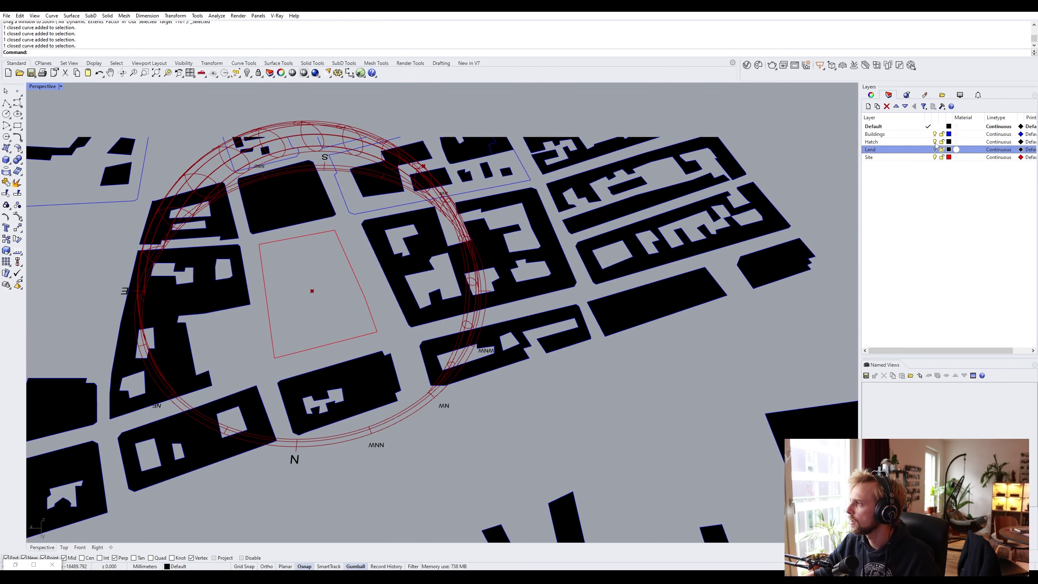
click(935, 143)
Isolate the outer outlines of the city blocks directly surrounding the site boundary
mouse_move(499, 301)
right_down()
mouse_move(413, 294)
mouse_move(405, 265)
right_up()
scroll(412, 282, up, 2)
click(413, 275)
scroll(404, 265, up, 2)
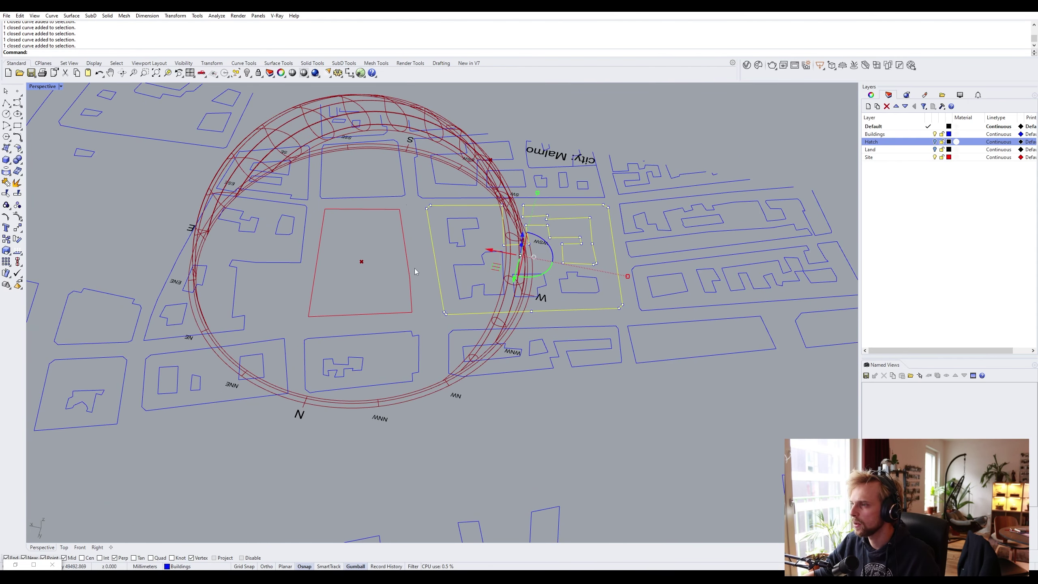
shift+click(263, 263)
shift+click(272, 343)
shift+click(326, 343)
shift+click(477, 333)
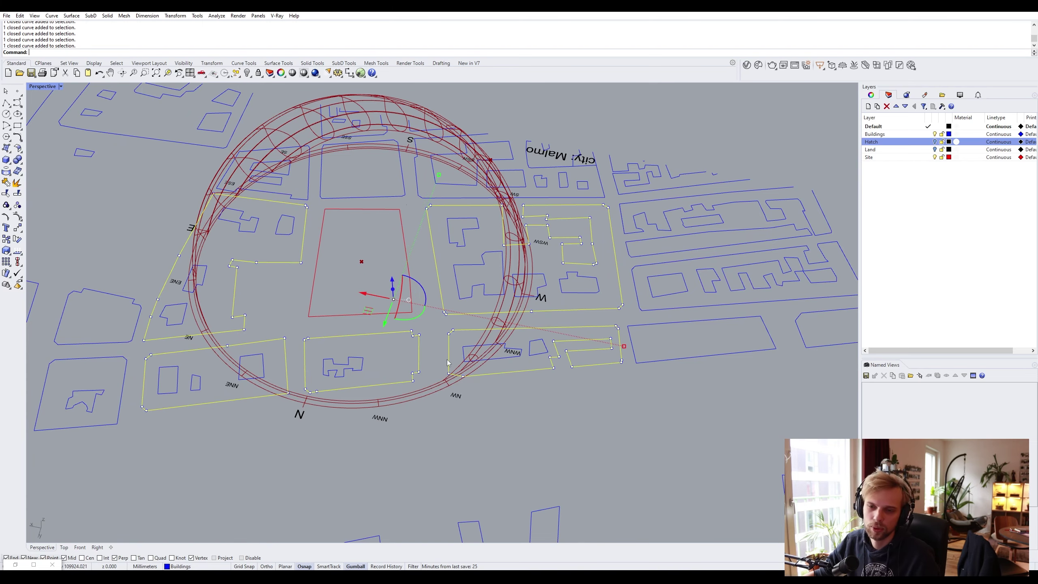
shift+right_drag(550, 310, 565, 344)
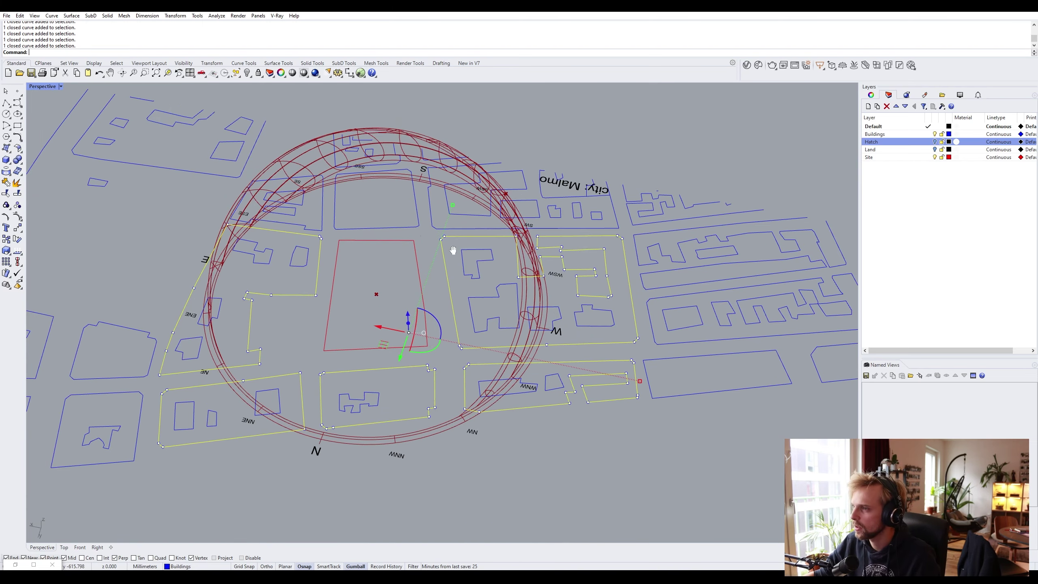
shift+click(394, 229)
shift+click(467, 228)
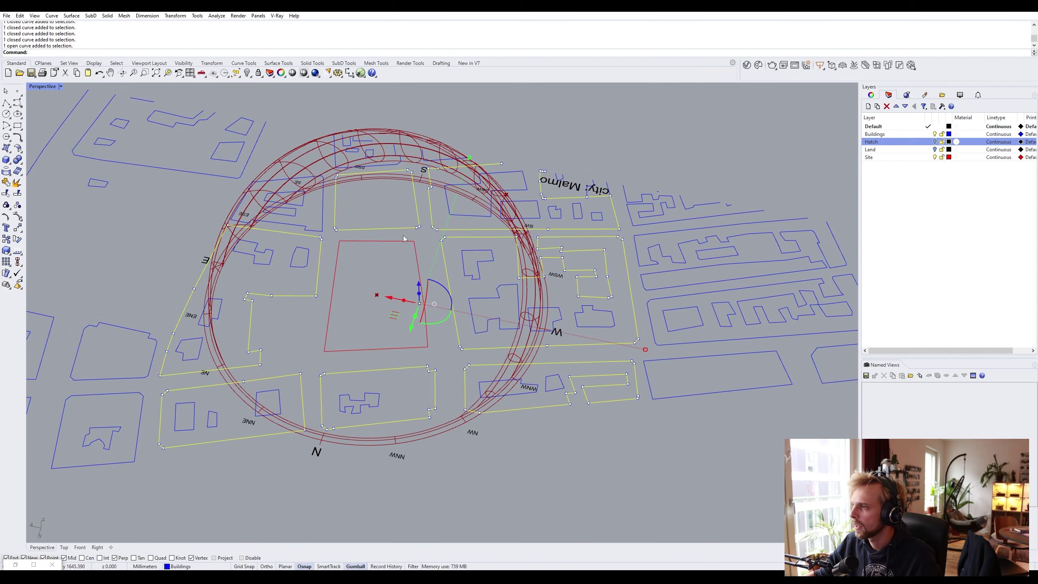
shift+click(317, 233)
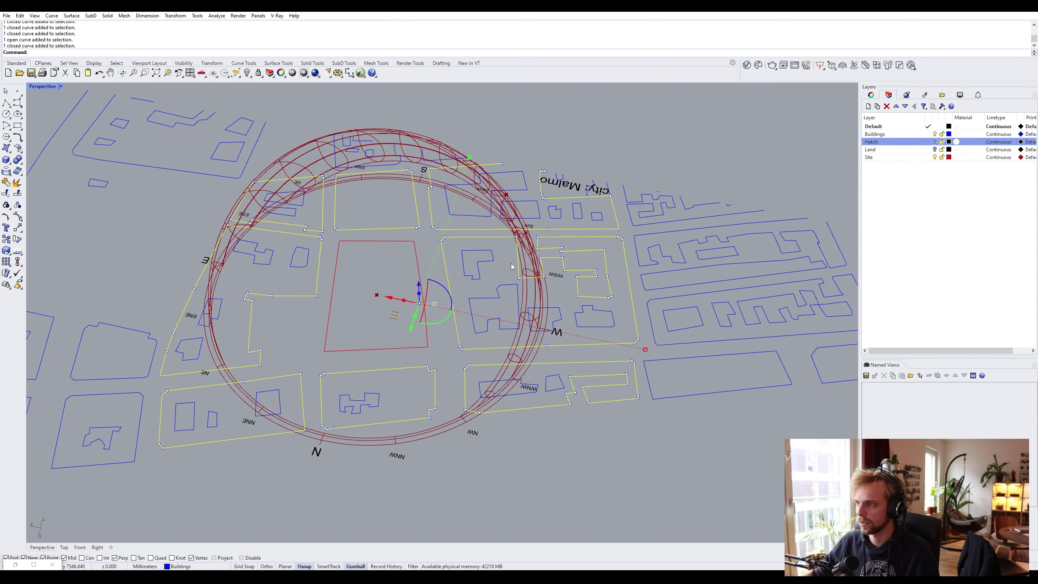
text(Isolate)
key(Return)
key(Escape)
Delete the short stray end segments of the open block outline beside the "city: Malmo" label
right_drag(511, 262, 555, 254)
scroll(586, 295, up, 7)
right_drag(580, 300, 394, 391)
scroll(345, 362, up, 5)
scroll(347, 342, up, 3)
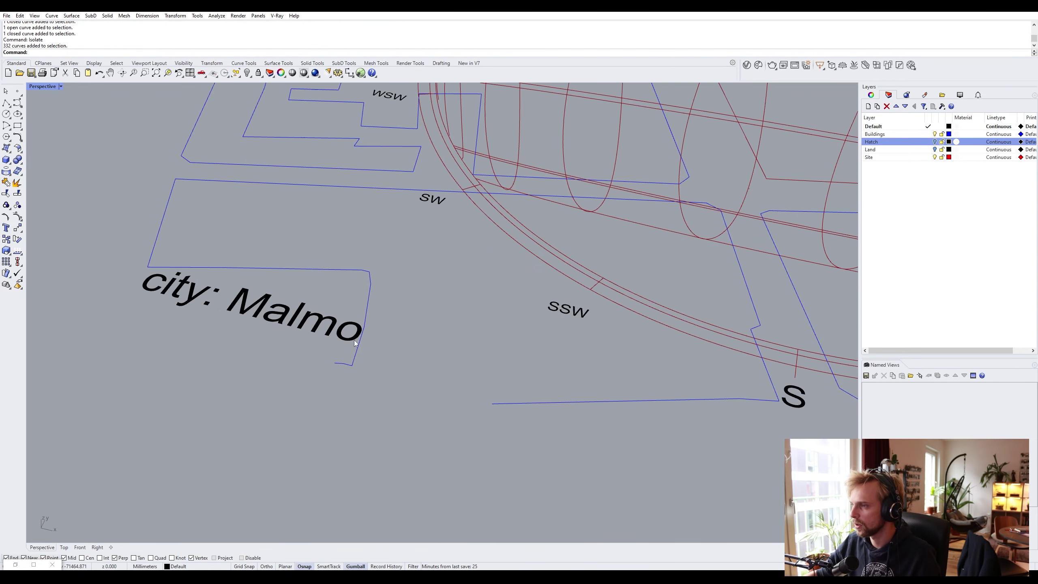
scroll(332, 342, up, 3)
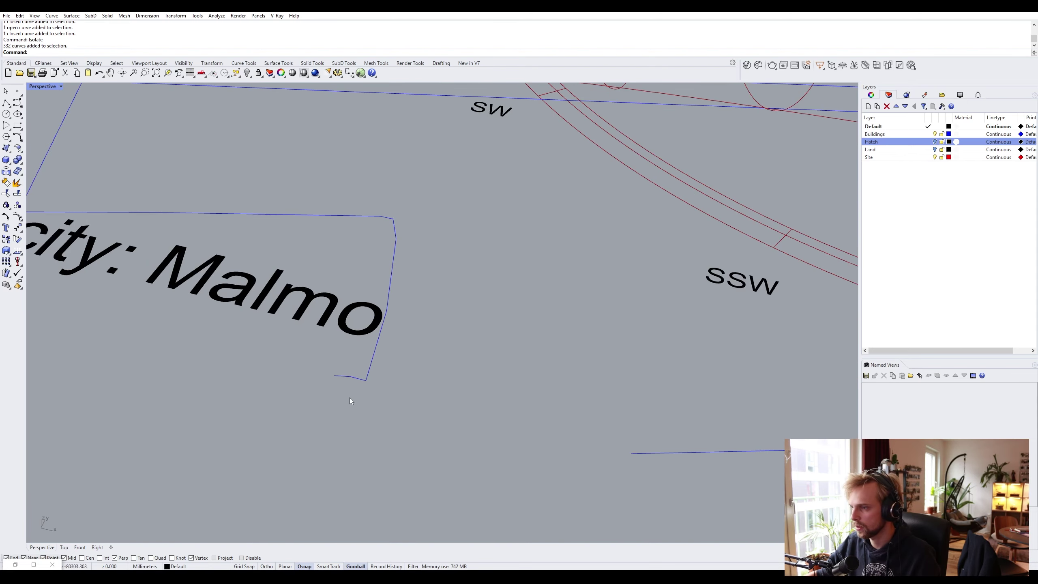
ctrl+shift+drag(338, 375, 337, 373)
key(Delete)
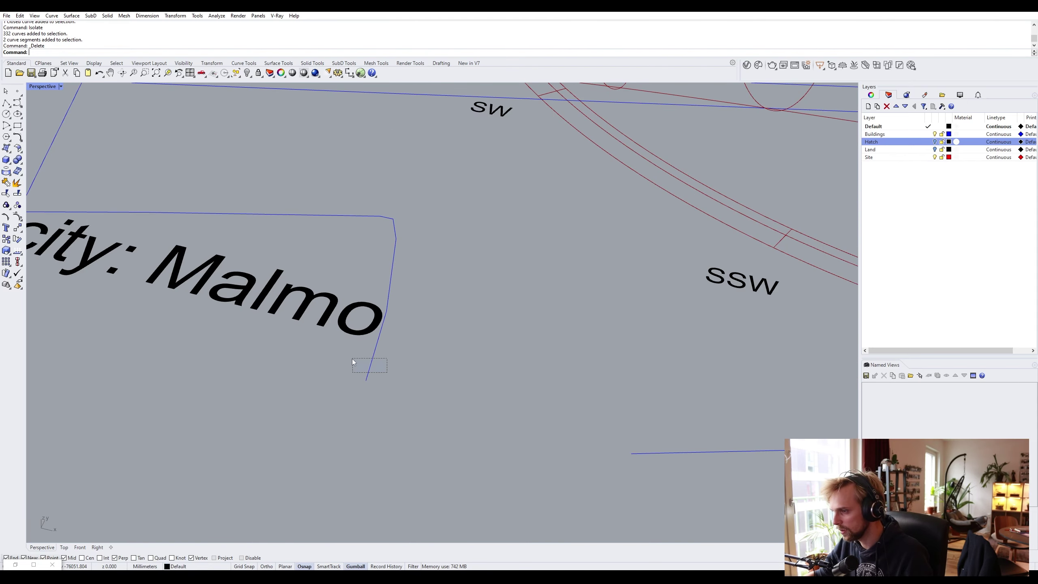
Close the open block outline near the "city: Malmo" label with CloseCrv
scroll(354, 364, down, 3)
click(354, 363)
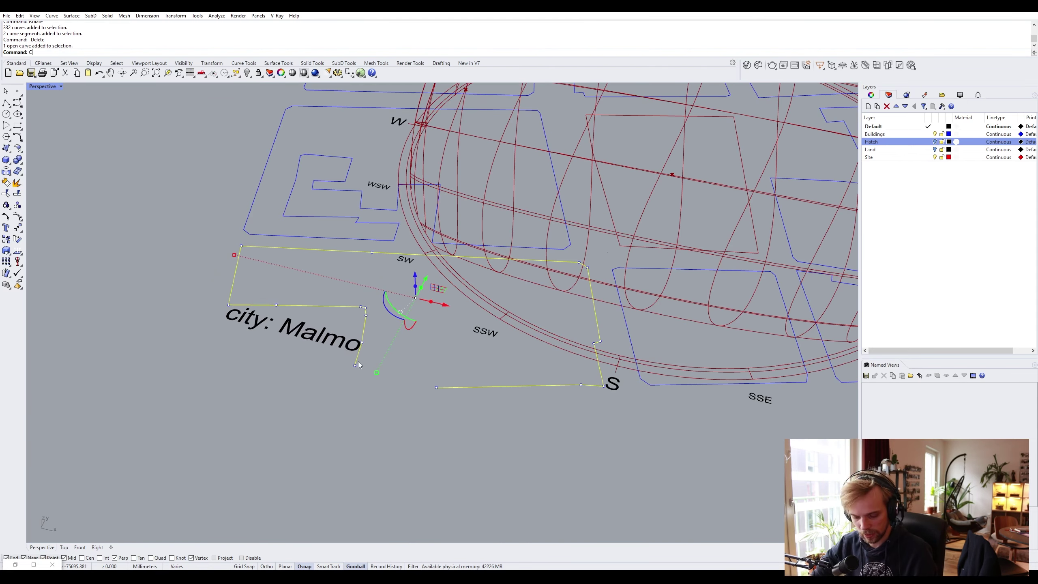
text(CloseCrv)
key(Return)
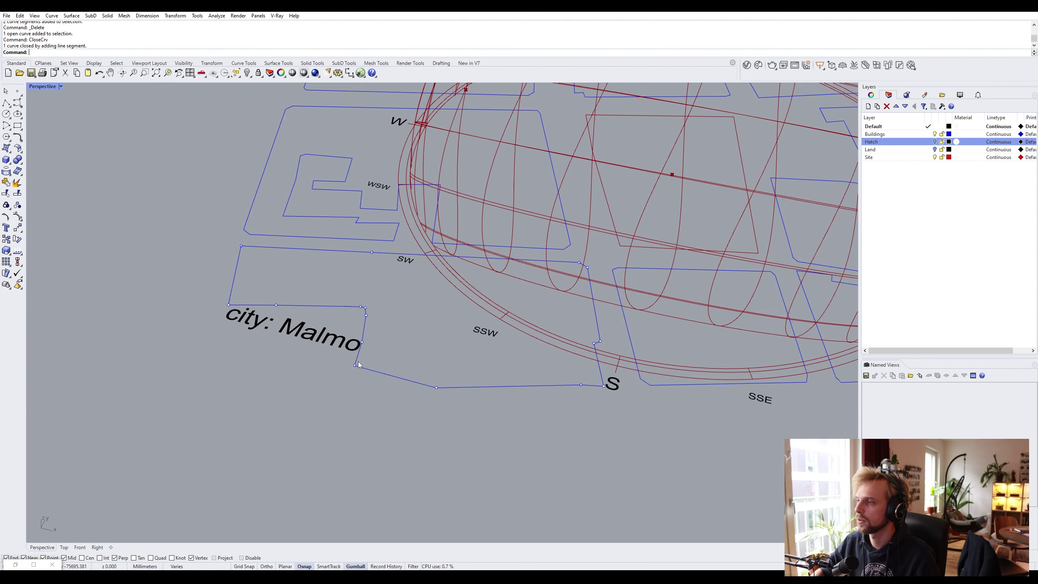
Create planar surfaces from all isolated block outlines with PlanarSrf and delete the source curves
scroll(362, 360, down, 5)
right_drag(362, 360, 516, 347)
drag(479, 470, 445, 316)
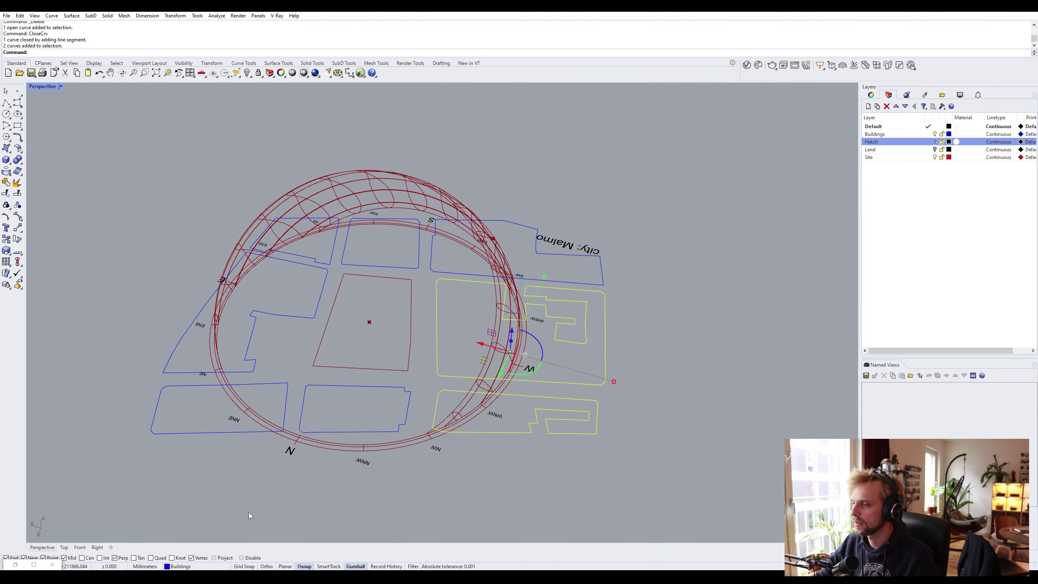
click(275, 479)
drag(363, 483, 139, 397)
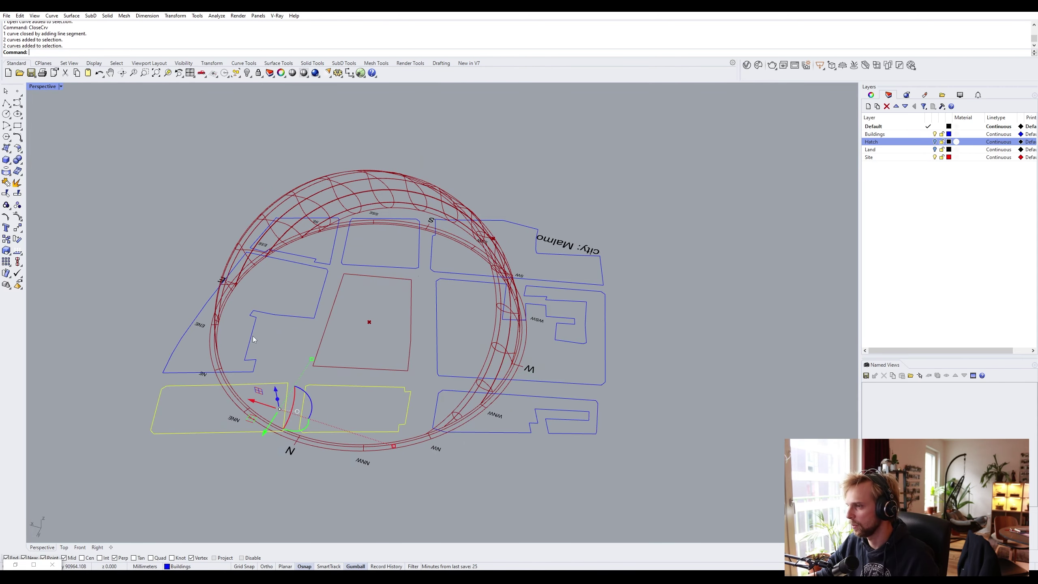
drag(255, 339, 227, 221)
shift+click(388, 266)
shift+click(474, 275)
shift+click(483, 282)
click(503, 396)
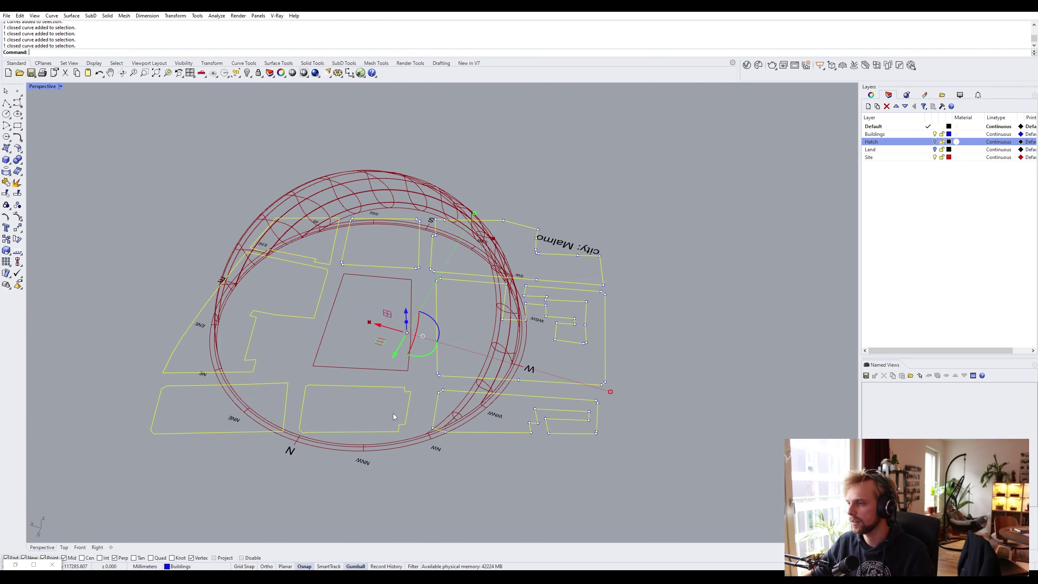
mouse_move(434, 409)
right_down()
mouse_move(462, 404)
mouse_move(426, 403)
right_up()
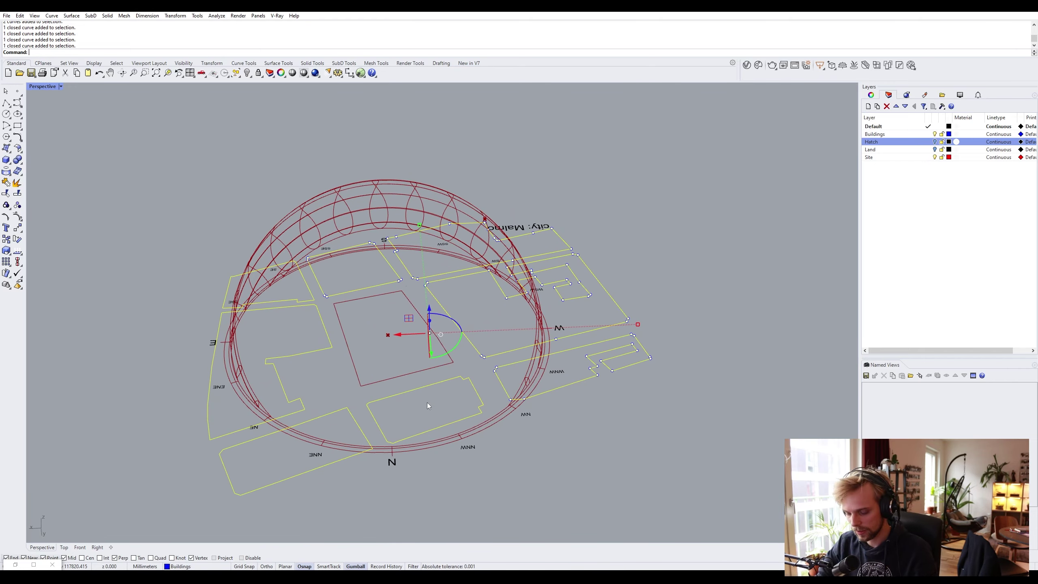
text(PlanarSrf)
key(Return)
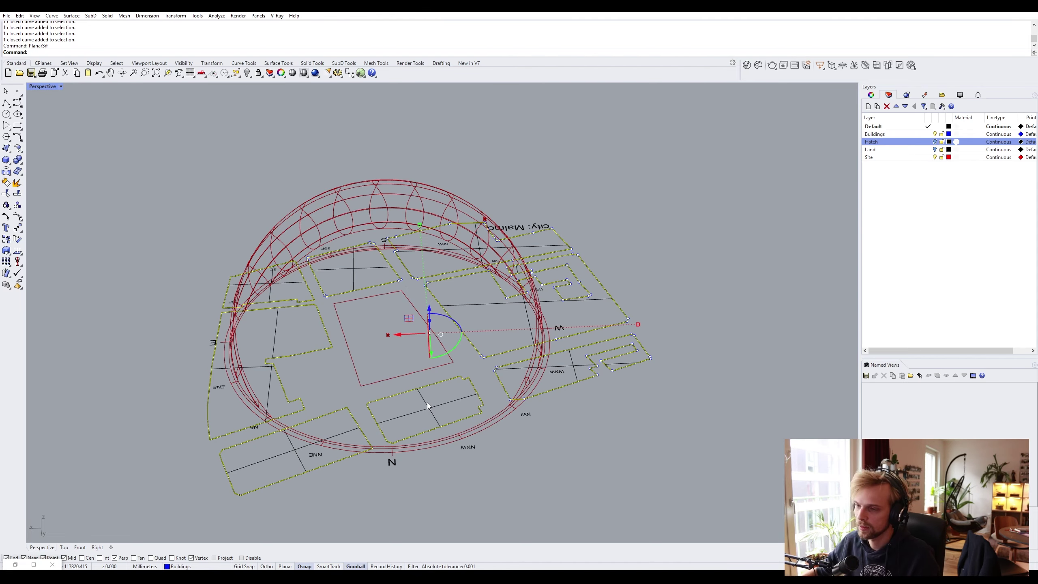
key(Delete)
Switch the Perspective viewport to a shaded display of the block surfaces
click(45, 91)
click(46, 125)
right_drag(287, 351, 460, 360)
right_drag(339, 295, 325, 324)
scroll(220, 326, up, 2)
Select all the planar block surfaces surrounding the site boundary
shift+click(220, 327)
shift+click(335, 366)
shift+click(449, 413)
shift+click(512, 339)
shift+click(531, 229)
shift+click(426, 198)
shift+click(367, 160)
shift+click(289, 196)
right_drag(330, 279, 386, 261)
scroll(416, 281, up, 2)
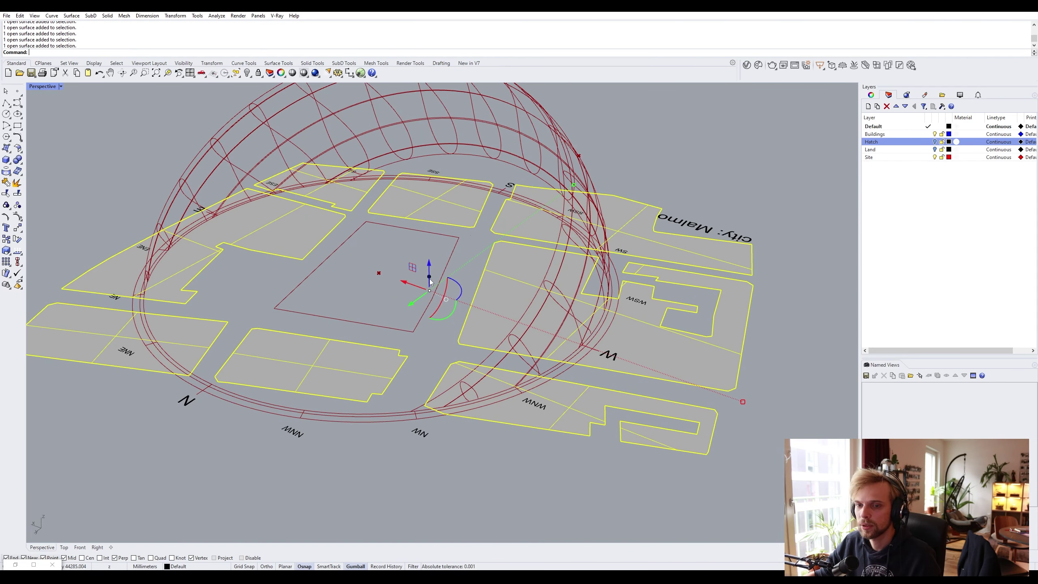
Try to extrude the selected block surfaces upward, and undo that extrusion
click(430, 280)
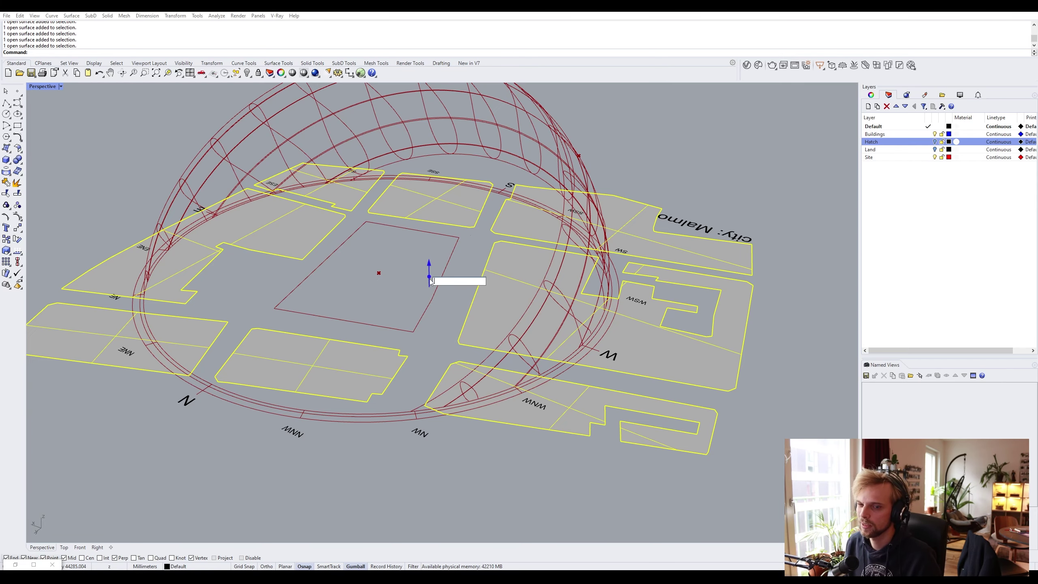
key(Return)
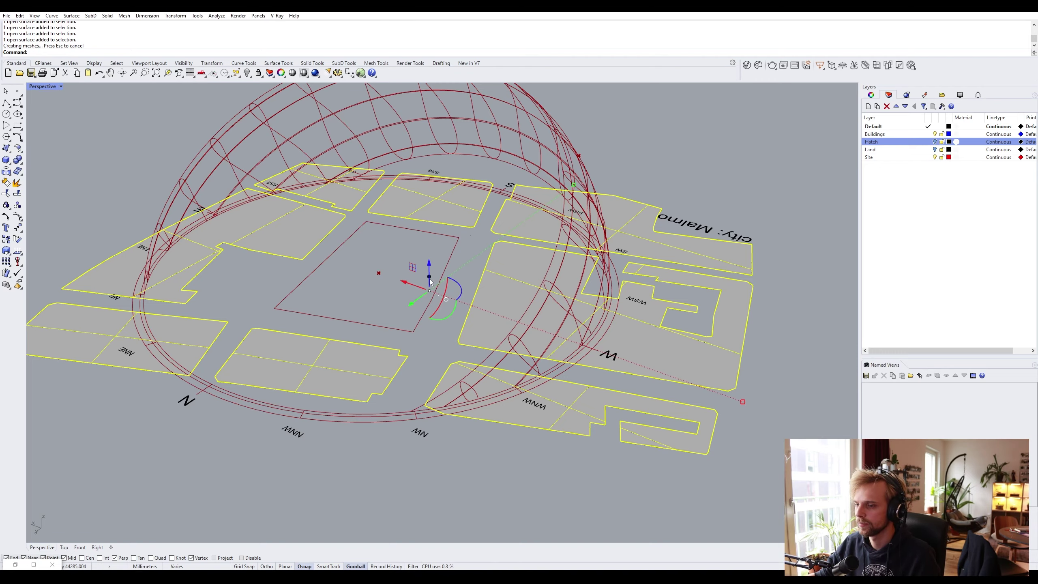
right_drag(431, 282, 448, 282)
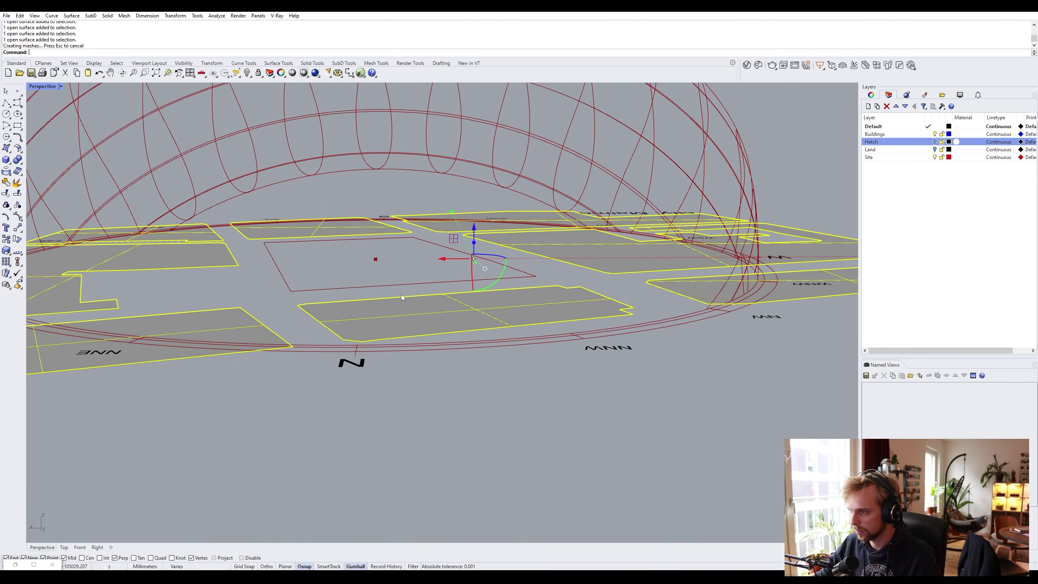
key(ctrl+z)
Extrude the selected block surfaces vertically by 16000 mm and clear the selection
right_drag(401, 295, 371, 305)
click(470, 246)
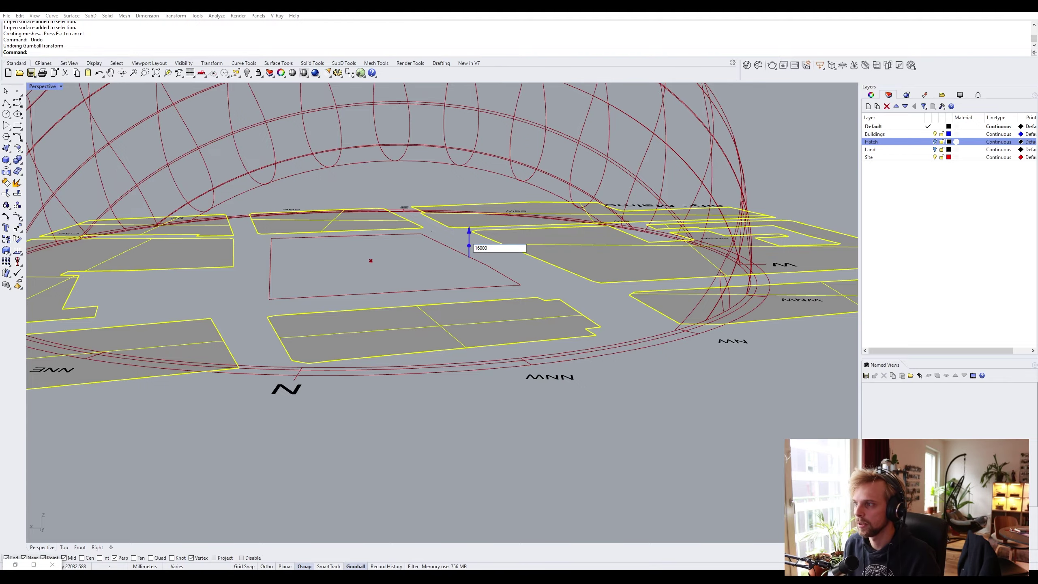
key(Return)
right_drag(470, 246, 420, 215)
scroll(420, 214, up, 3)
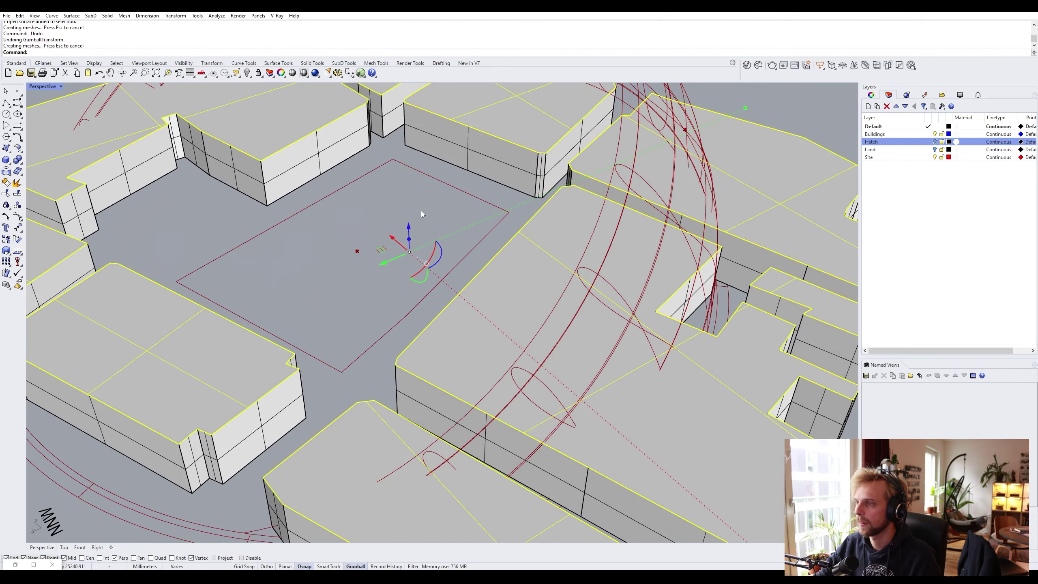
key(Escape)
Examine the extruded blocks around the site boundary and their relation to the sun path from several angles
scroll(411, 211, down, 5)
mouse_move(388, 268)
right_down()
mouse_move(422, 263)
mouse_move(375, 275)
right_up()
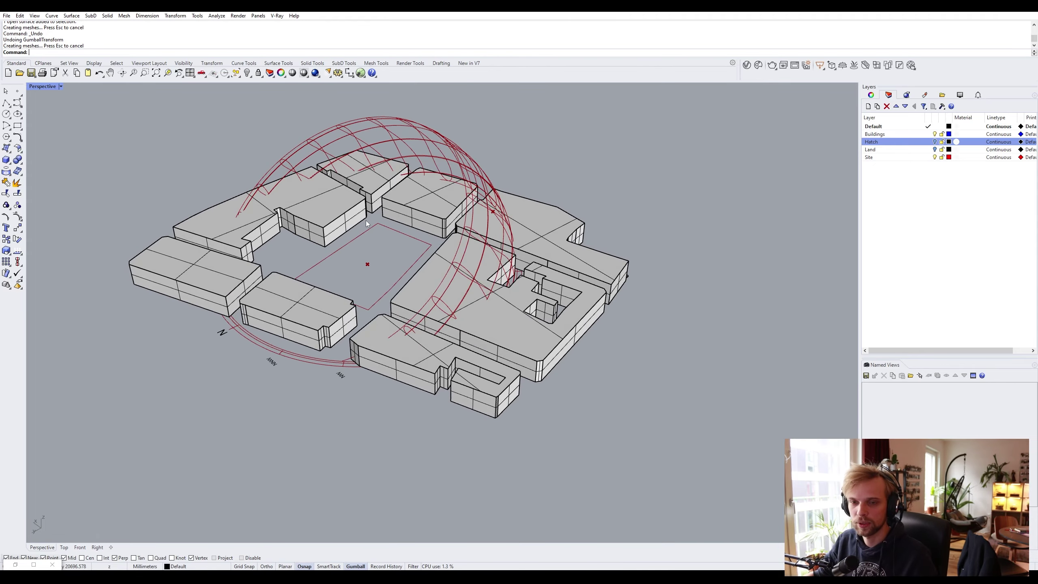
right_drag(367, 224, 529, 218)
scroll(417, 248, up, 3)
right_drag(417, 247, 319, 265)
scroll(231, 221, up, 2)
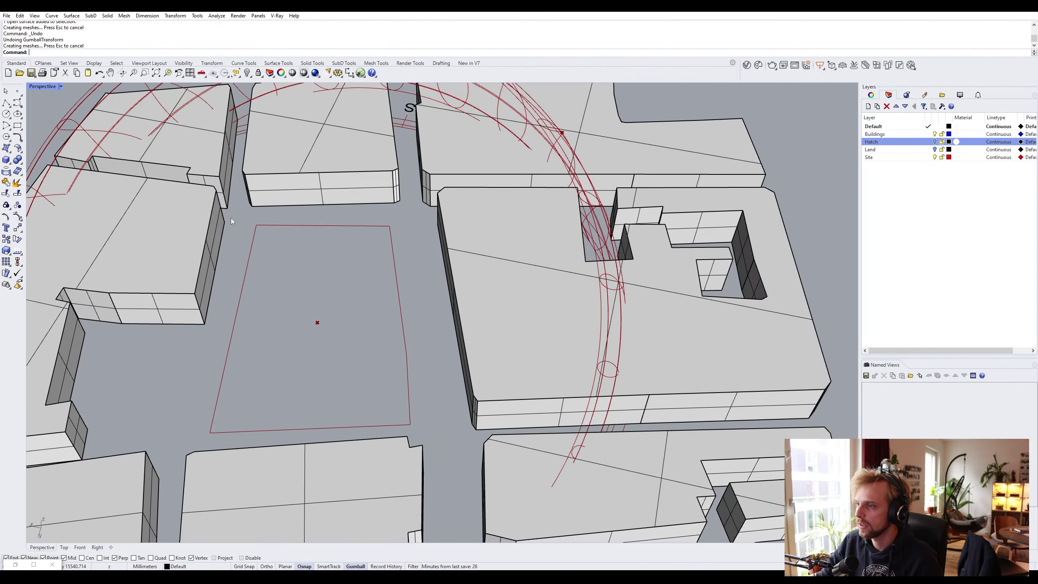
right_drag(231, 219, 350, 148)
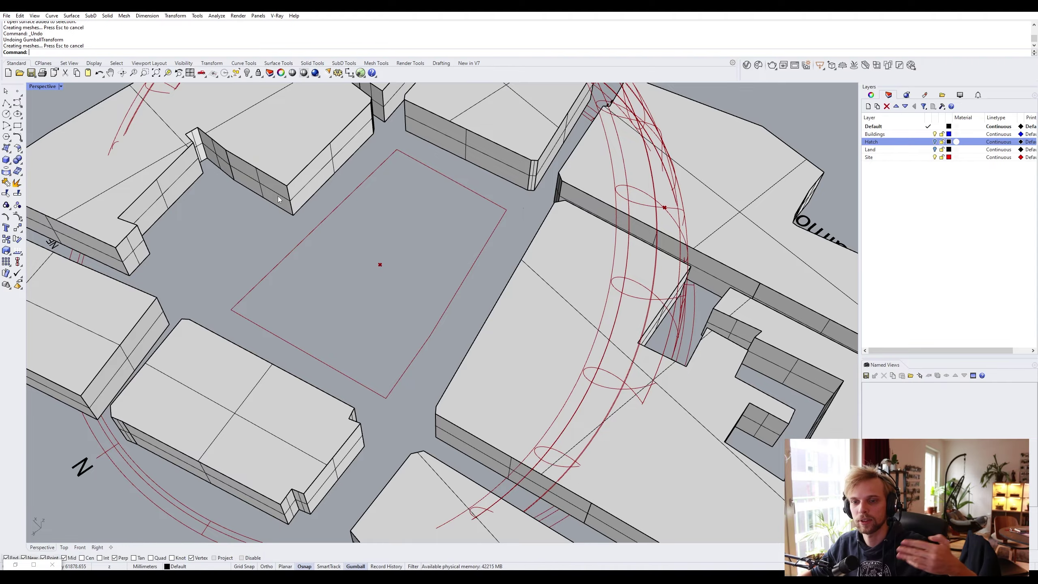
right_drag(278, 200, 370, 242)
right_drag(454, 241, 373, 251)
Add a new layer named "Lowest lines"
click(869, 106)
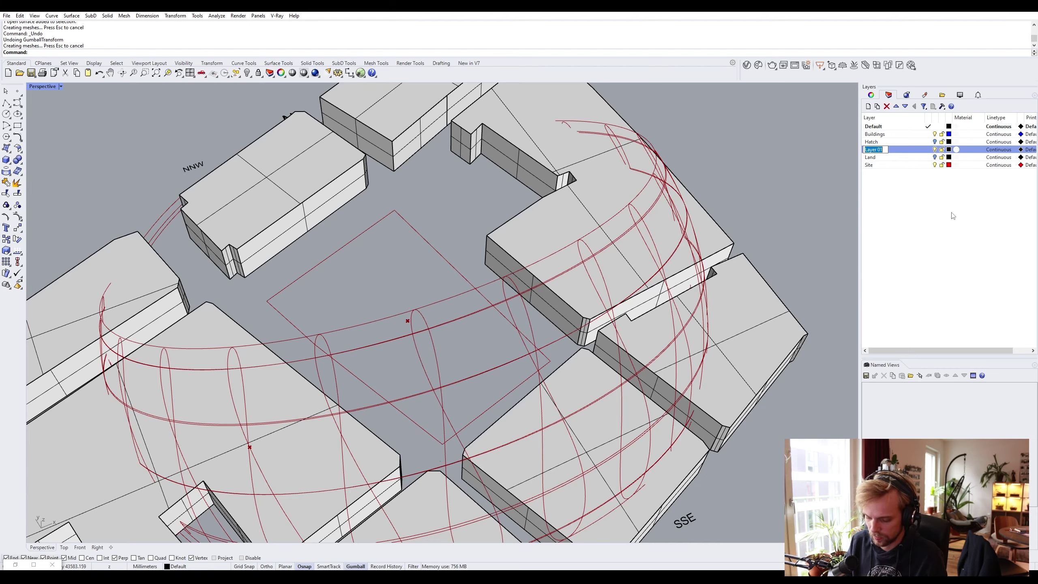
text(Lowest lines)
key(Return)
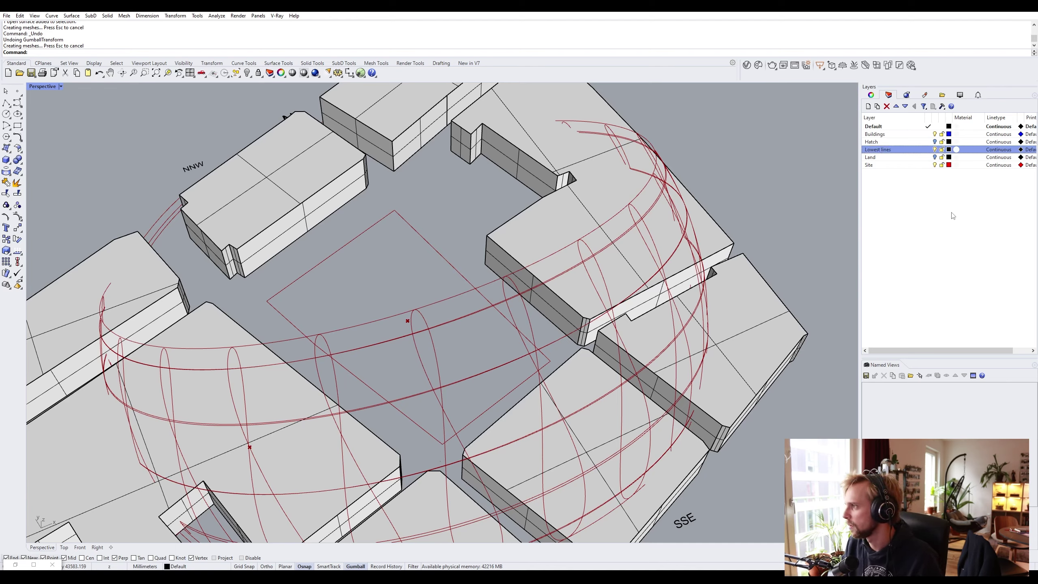
Set the Lowest lines layer's colour to magenta and make it the current layer
click(949, 149)
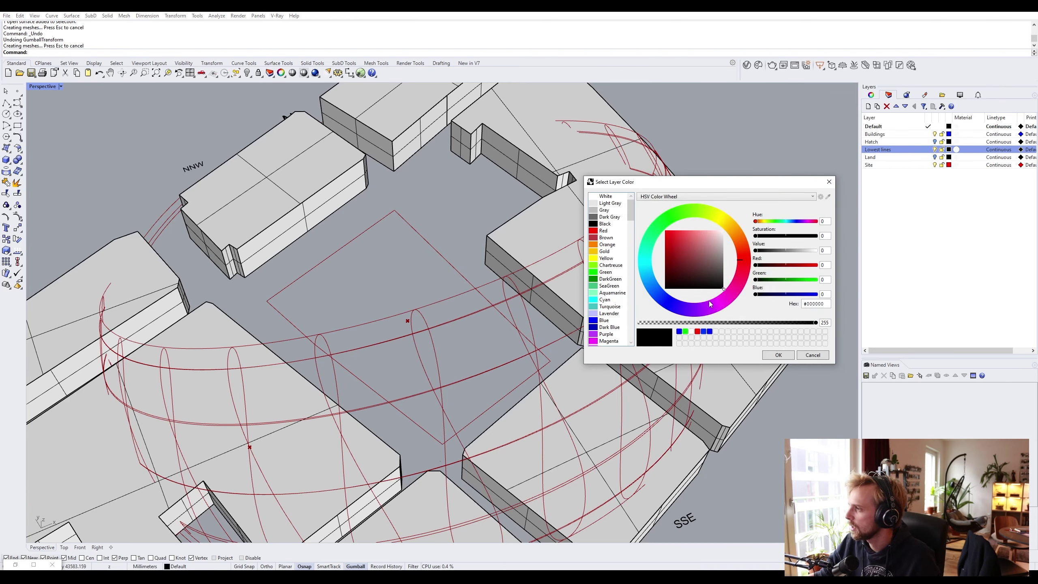
click(728, 307)
click(778, 355)
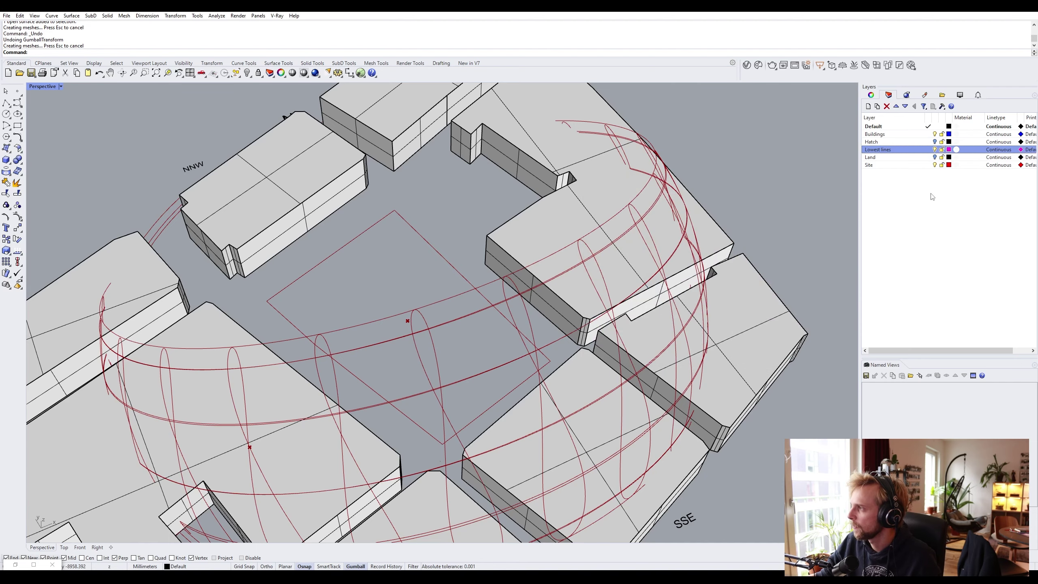
click(925, 150)
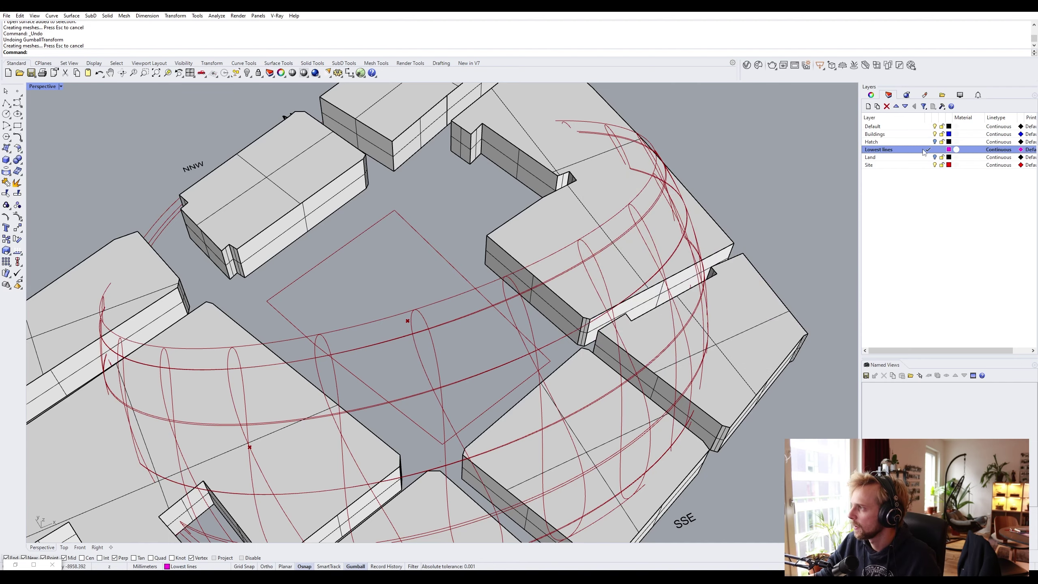
Switch to Grasshopper, turn off the Sunpath component's preview, and return to the Rhino model
click(15, 564)
scroll(851, 261, down, 3)
right_drag(912, 280, 844, 285)
click(844, 286)
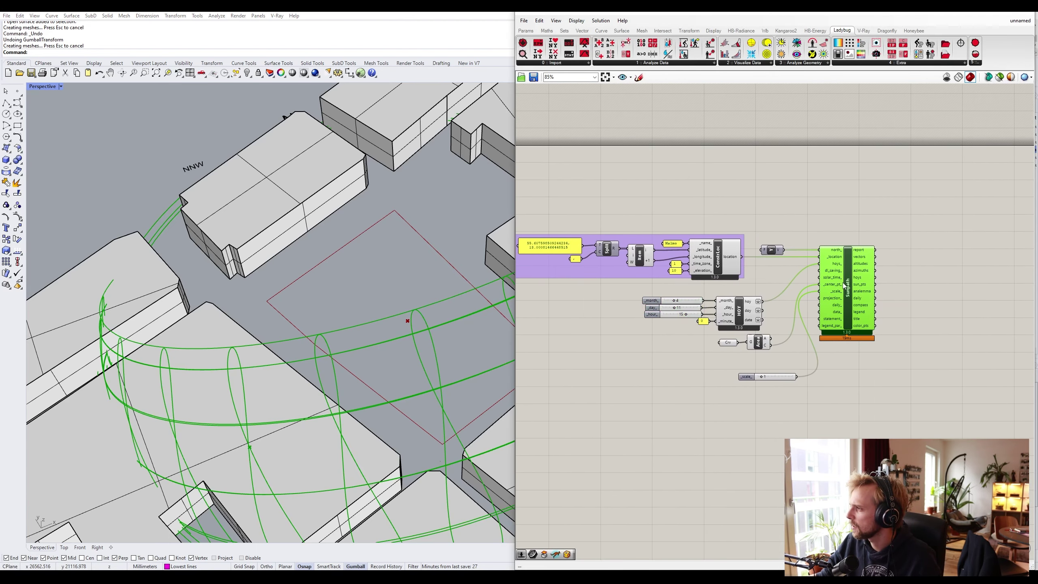
middle_click(845, 286)
click(862, 266)
click(893, 237)
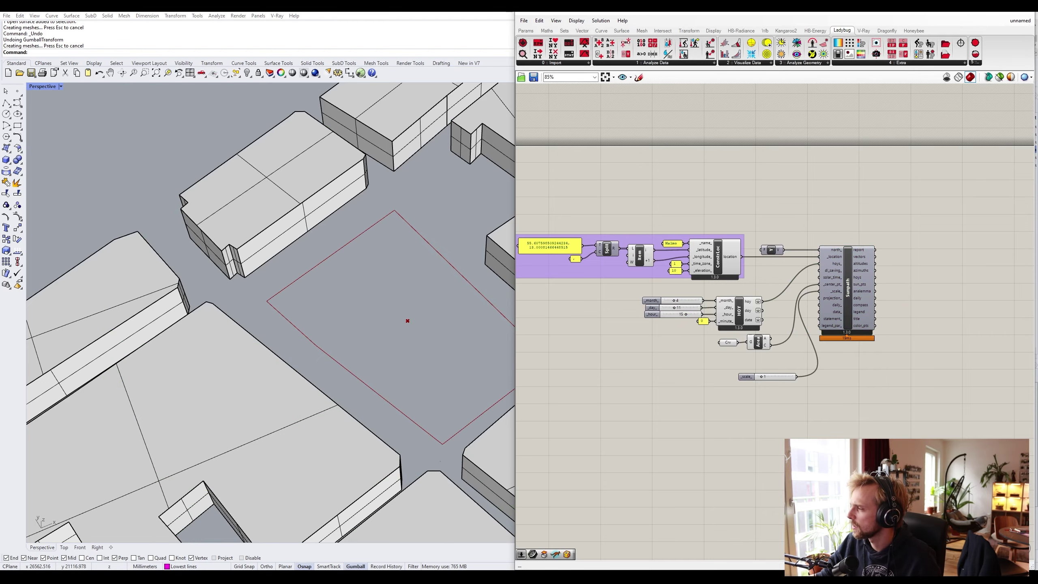
click(987, 14)
Start DupEdge and pick the bottom edges of the notched block's two faces that meet at the corner beside the site
right_drag(490, 374, 520, 347)
scroll(523, 292, up, 4)
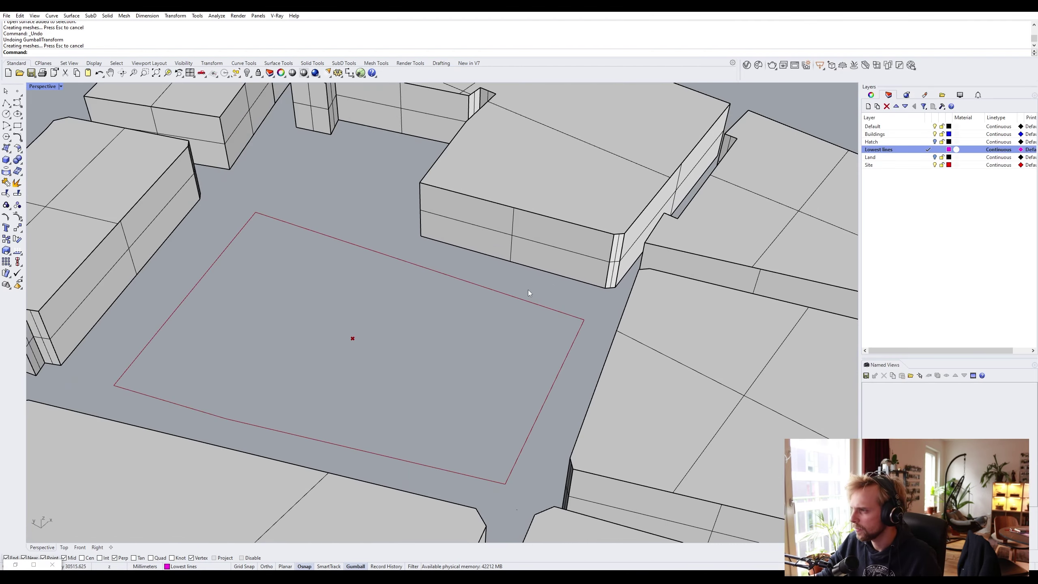
right_drag(523, 290, 509, 237)
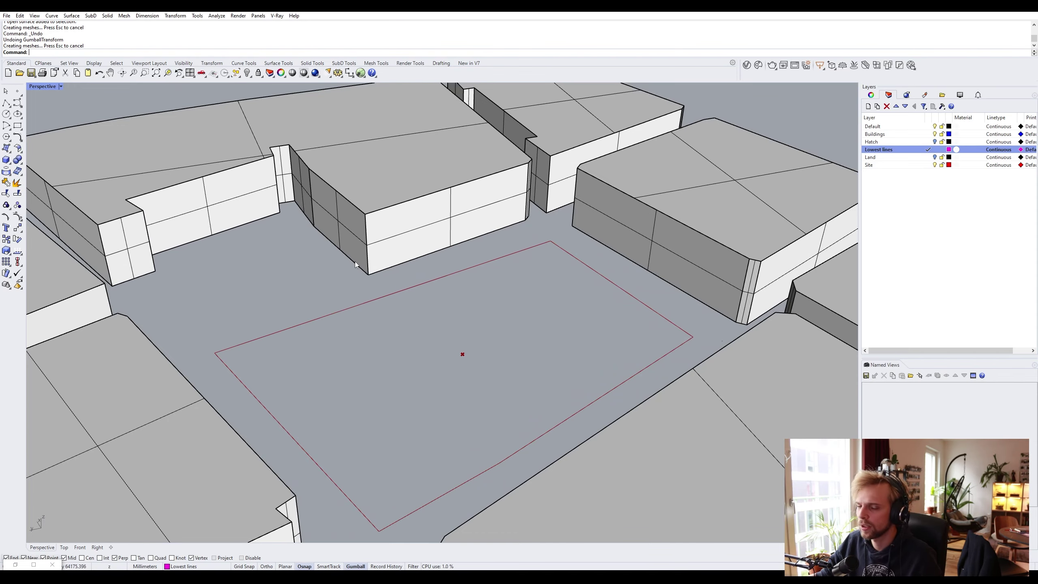
right_drag(499, 238, 371, 227)
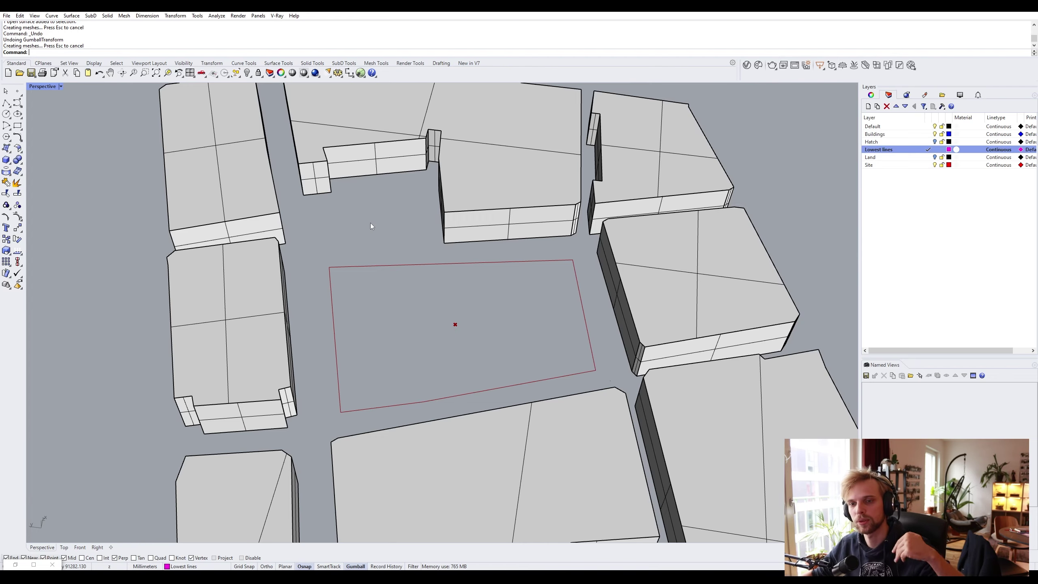
right_drag(380, 224, 461, 181)
text(DupEdge)
key(Return)
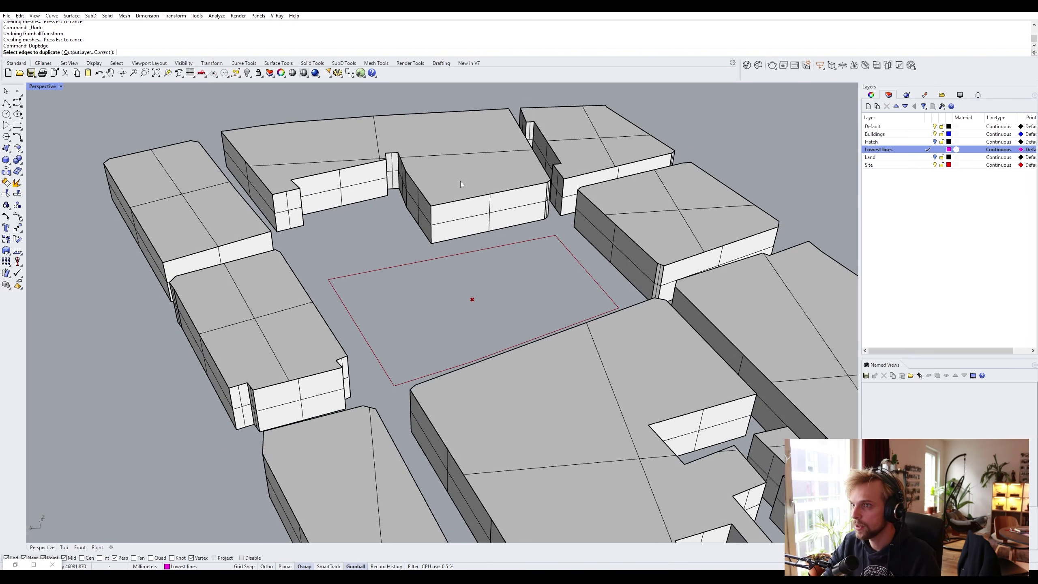
click(507, 229)
right_drag(507, 230, 355, 242)
scroll(354, 242, up, 4)
click(355, 246)
right_drag(489, 294, 546, 361)
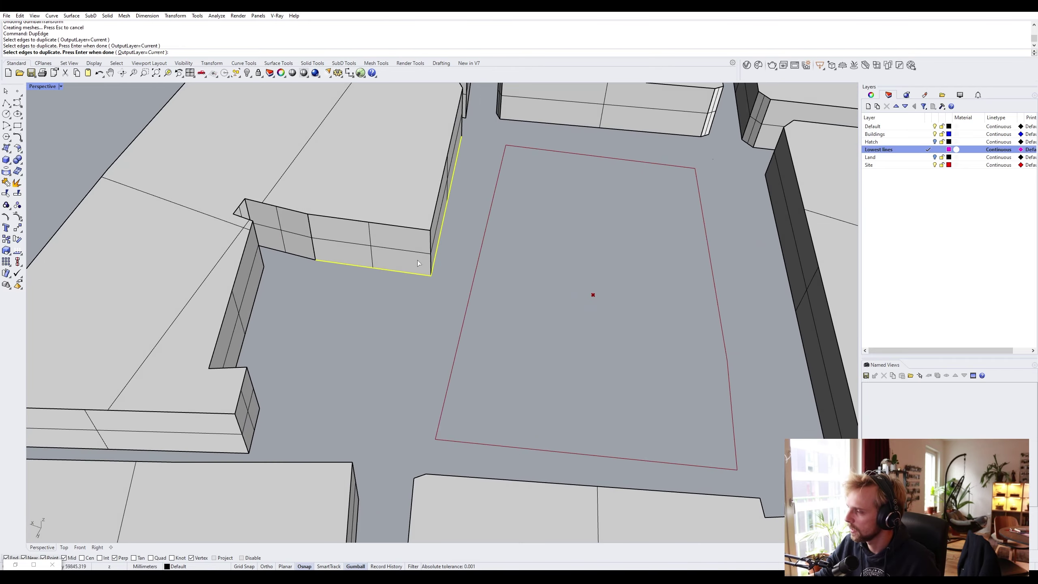
Add the bottom edges of the notched block's recessed wall and its projecting end to the edge selection
scroll(495, 388, down, 5)
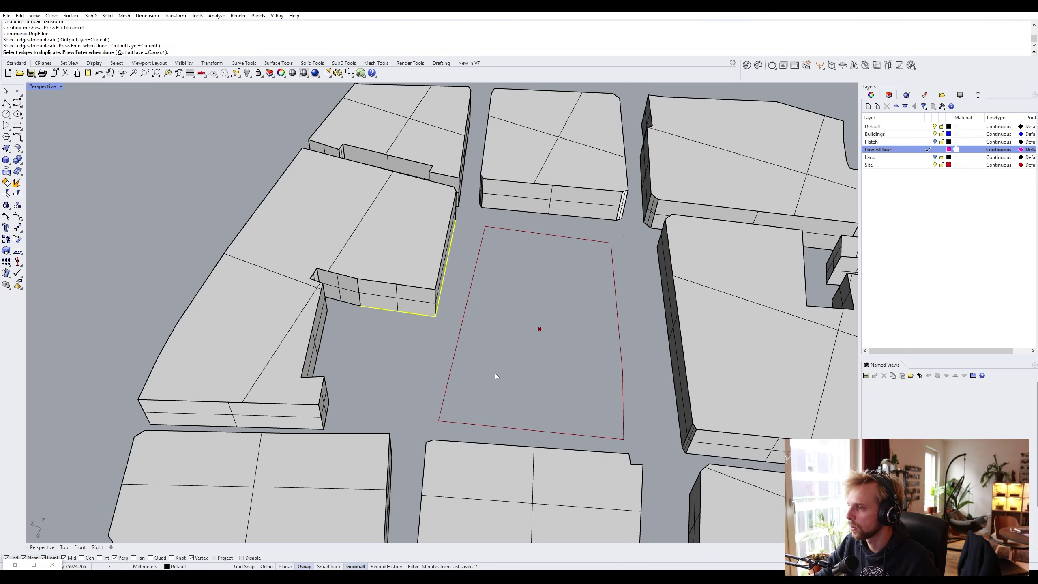
right_drag(501, 374, 327, 352)
scroll(346, 255, up, 4)
click(347, 255)
right_drag(442, 296, 262, 217)
right_drag(344, 258, 237, 250)
scroll(353, 205, up, 3)
click(315, 222)
scroll(317, 223, down, 5)
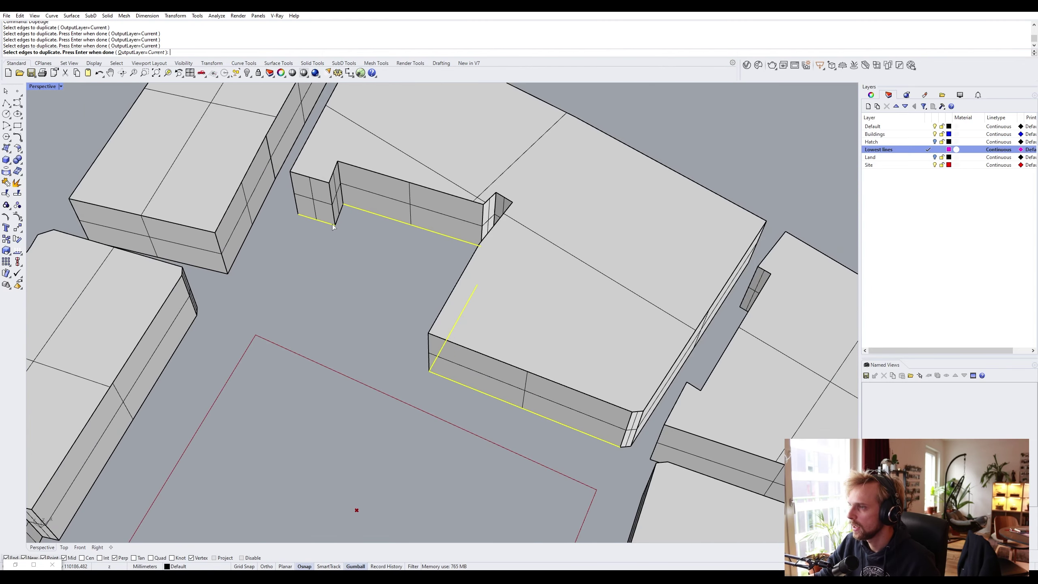
Add the bottom edges of the corner block past the notched block's end and of the neighbouring block's site-facing side
shift+right_drag(336, 224, 425, 241)
scroll(425, 237, up, 4)
right_drag(525, 217, 370, 220)
scroll(479, 200, down, 3)
scroll(391, 216, up, 2)
click(411, 212)
click(358, 235)
scroll(372, 218, up, 5)
click(338, 235)
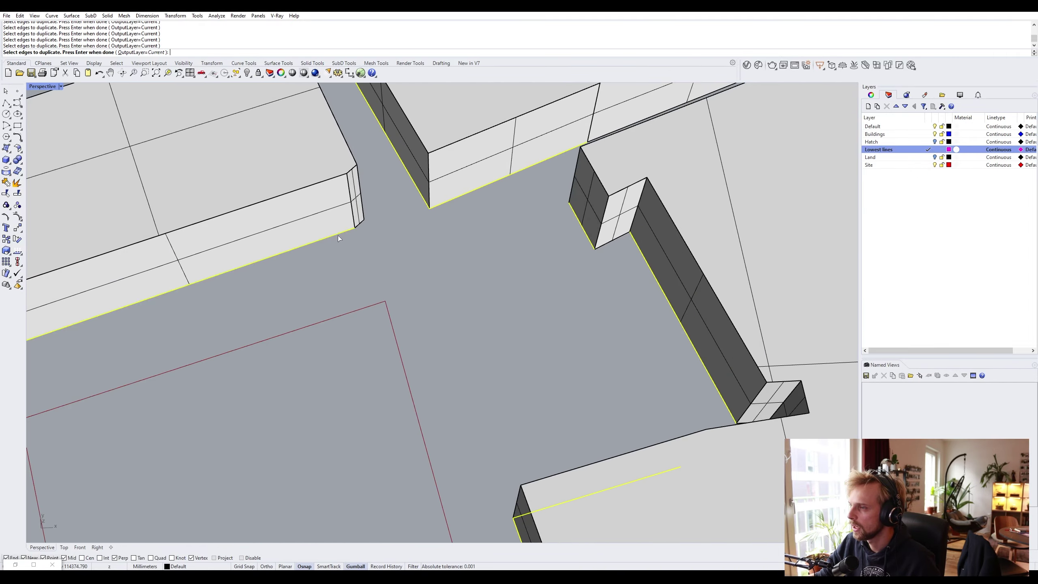
Add the street-facing bottom edges of the chamfered block diagonally across from the site corner
scroll(350, 233, down, 5)
scroll(350, 233, up, 5)
scroll(350, 234, down, 6)
shift+right_drag(348, 239, 485, 189)
scroll(344, 222, up, 6)
right_drag(343, 221, 288, 225)
right_drag(380, 204, 325, 191)
click(529, 157)
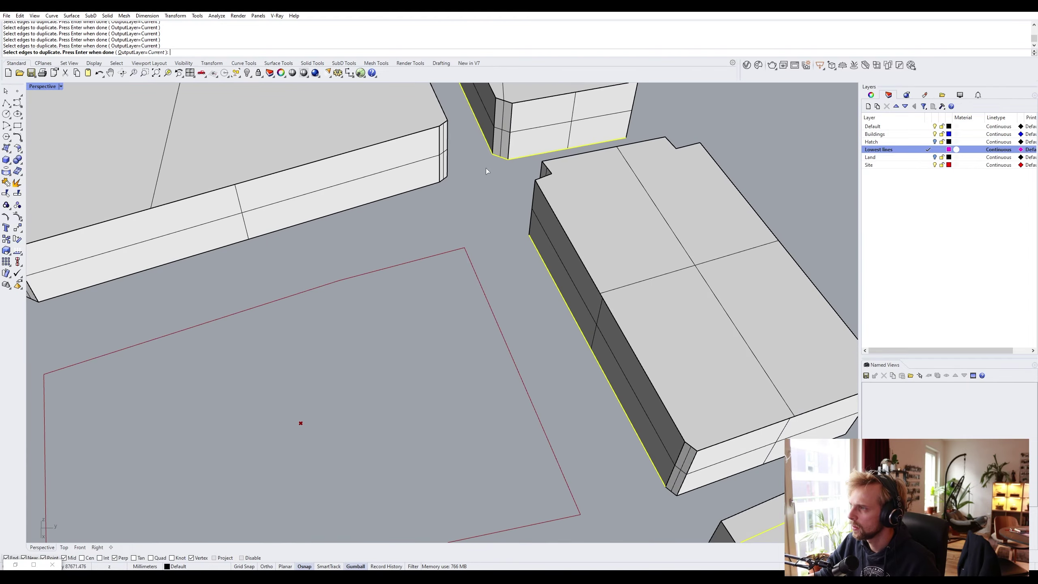
Add the long site-facing bottom edge of the large block with the courtyard cut-outs to the selection
scroll(485, 169, down, 5)
shift+right_drag(486, 169, 444, 237)
scroll(594, 319, up, 4)
scroll(593, 318, up, 2)
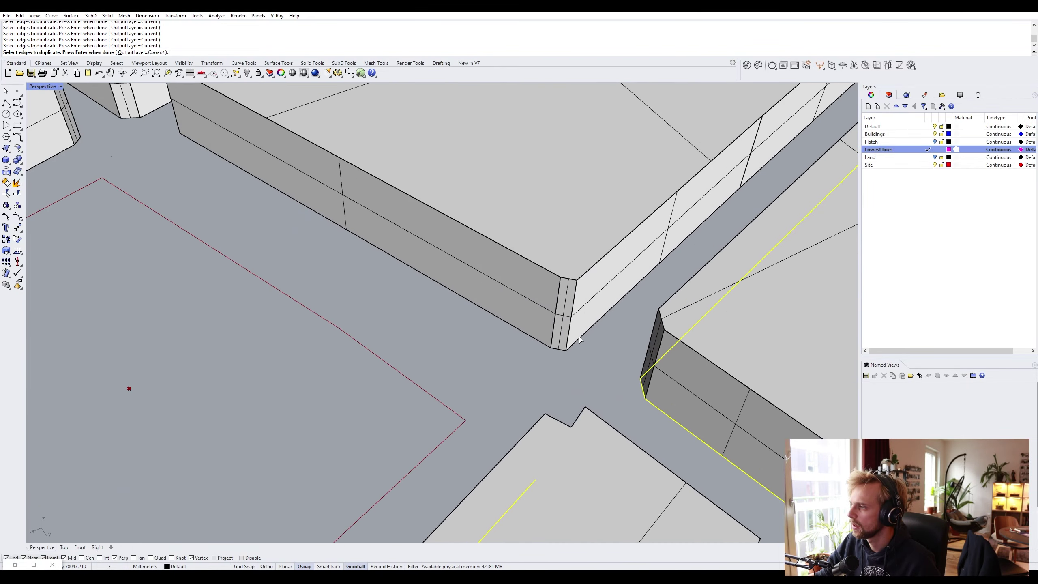
right_drag(579, 342, 611, 247)
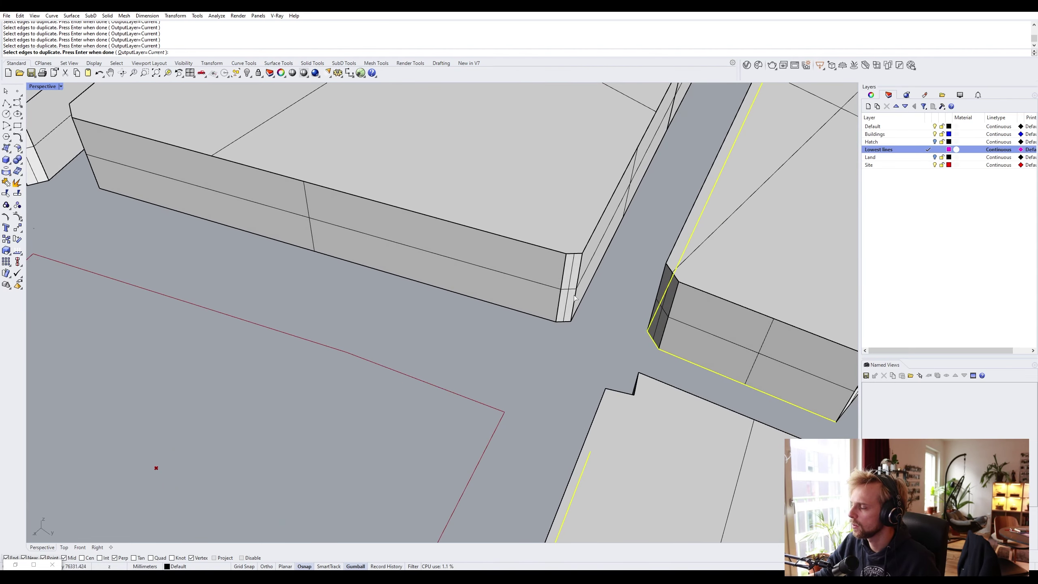
scroll(576, 297, down, 2)
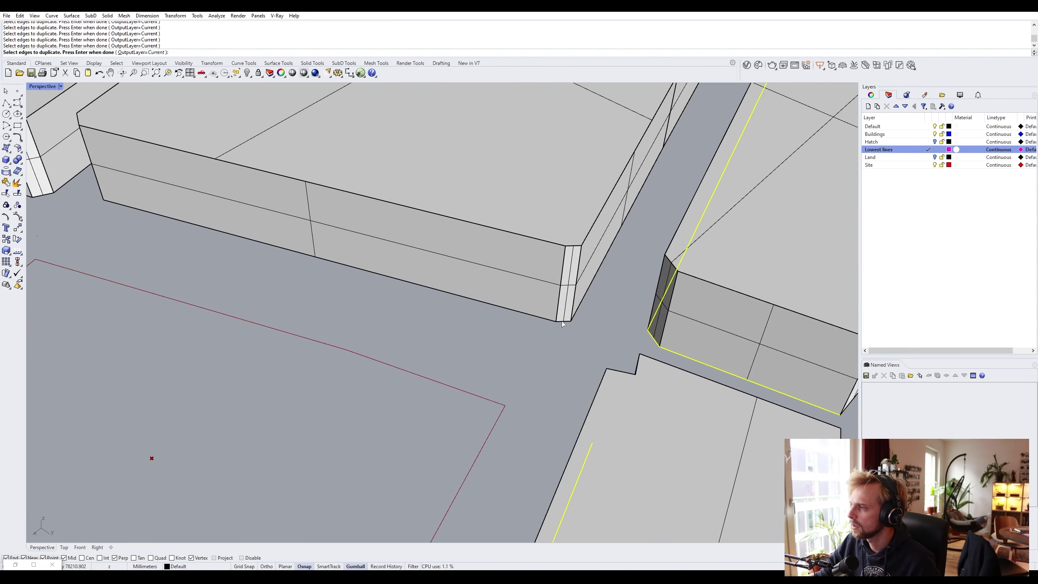
click(536, 316)
Add the bottom edges of the corner block across the street from the large block's other end
scroll(536, 315, down, 3)
shift+right_drag(370, 299, 566, 329)
scroll(459, 272, up, 6)
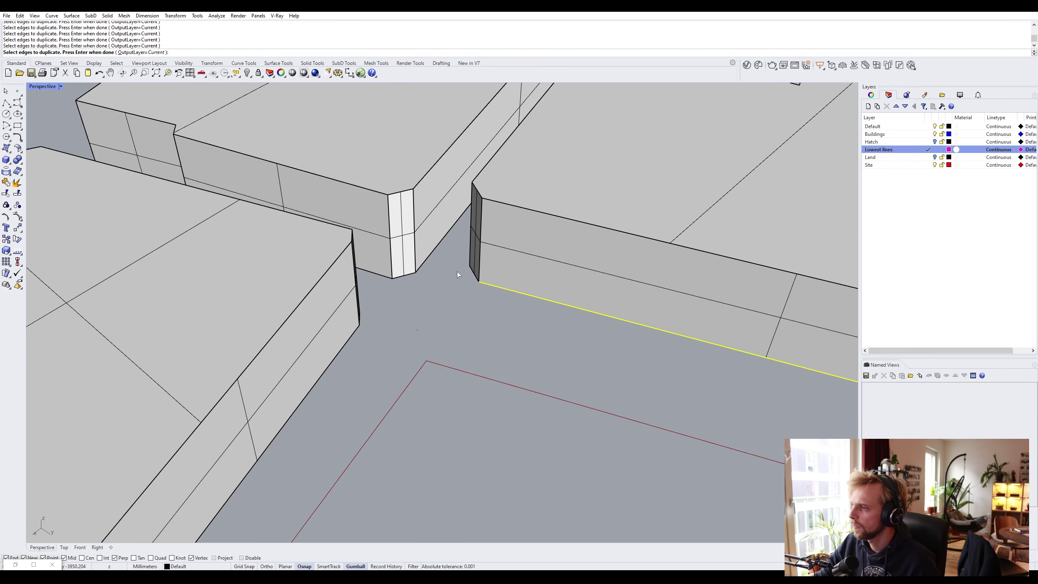
click(378, 273)
right_drag(378, 274, 527, 283)
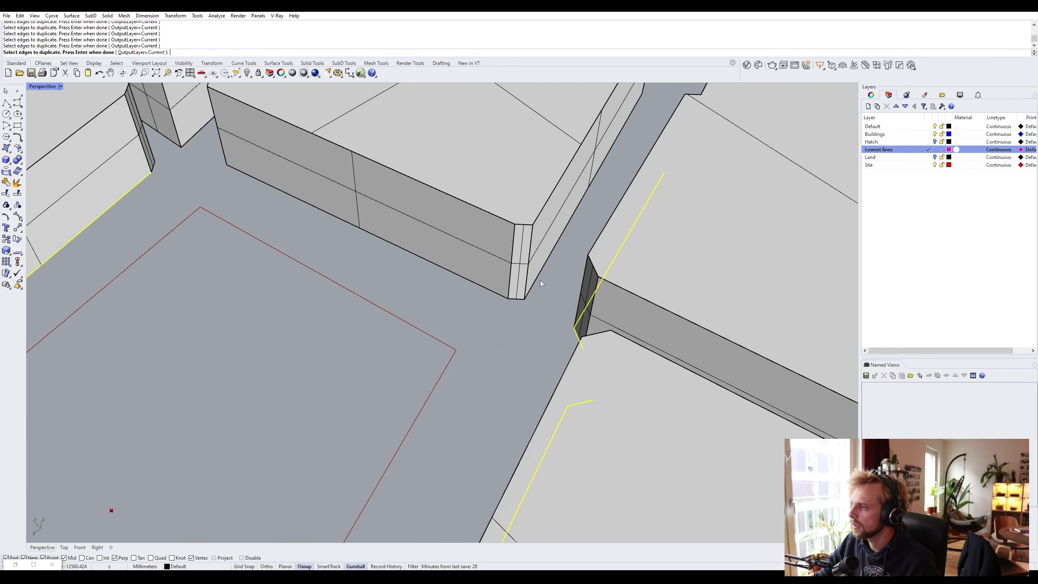
Add the chamfer, street-side and site-facing bottom edges of the small block at the end of the site
click(529, 292)
click(530, 281)
click(524, 297)
click(466, 280)
scroll(445, 284, down, 8)
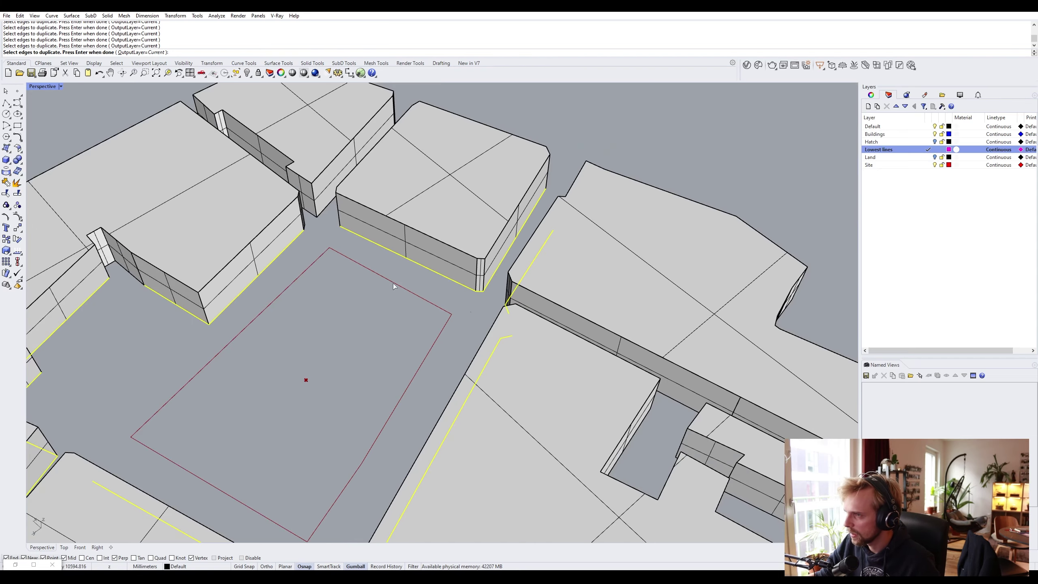
Add the bottom edges along the street between the small end block and its neighbouring corner block
right_drag(445, 284, 263, 342)
scroll(263, 342, up, 7)
click(264, 324)
right_drag(381, 332, 214, 317)
click(281, 246)
scroll(305, 282, down, 9)
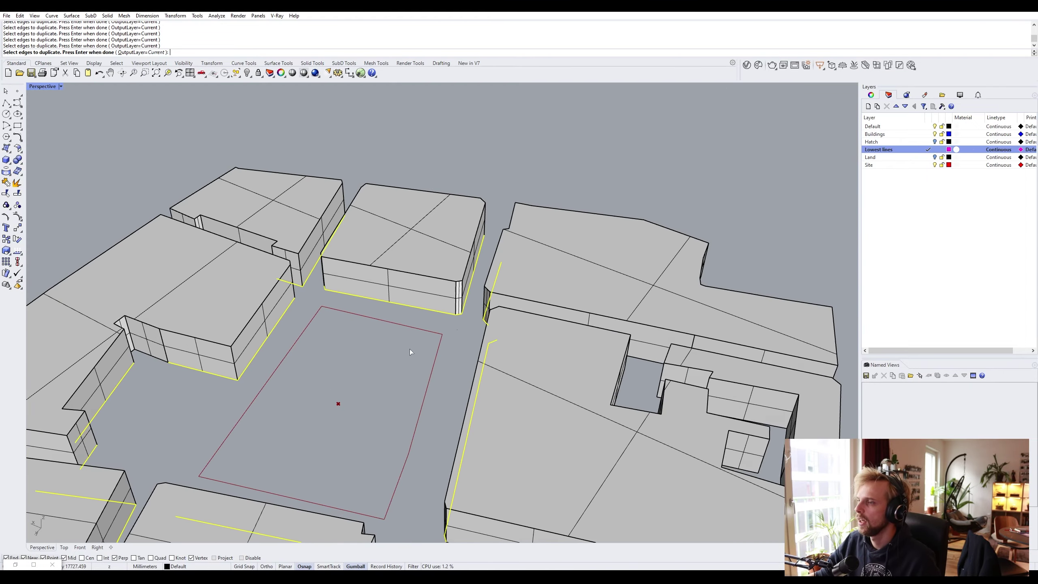
Pick the remaining bottom edge at a block corner facing the site to extend the edge selection
right_drag(416, 351, 585, 317)
scroll(370, 369, down, 5)
scroll(466, 314, up, 9)
click(481, 303)
scroll(481, 305, down, 5)
right_drag(481, 304, 493, 229)
scroll(508, 306, down, 3)
right_drag(507, 304, 470, 278)
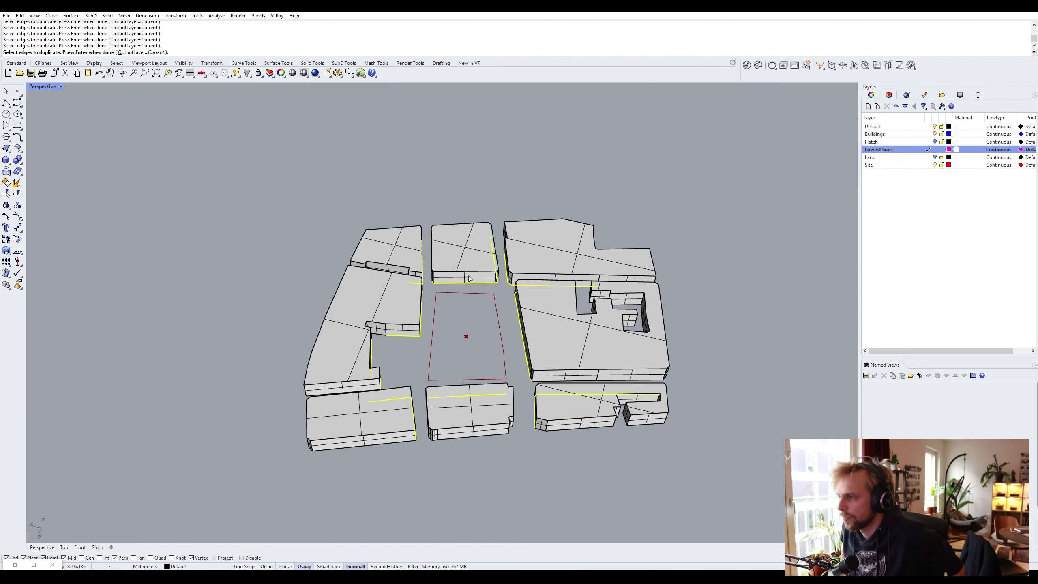
Check the picked bottom edges around the site and complete the edge duplication on the Lowest lines layer
scroll(439, 319, up, 3)
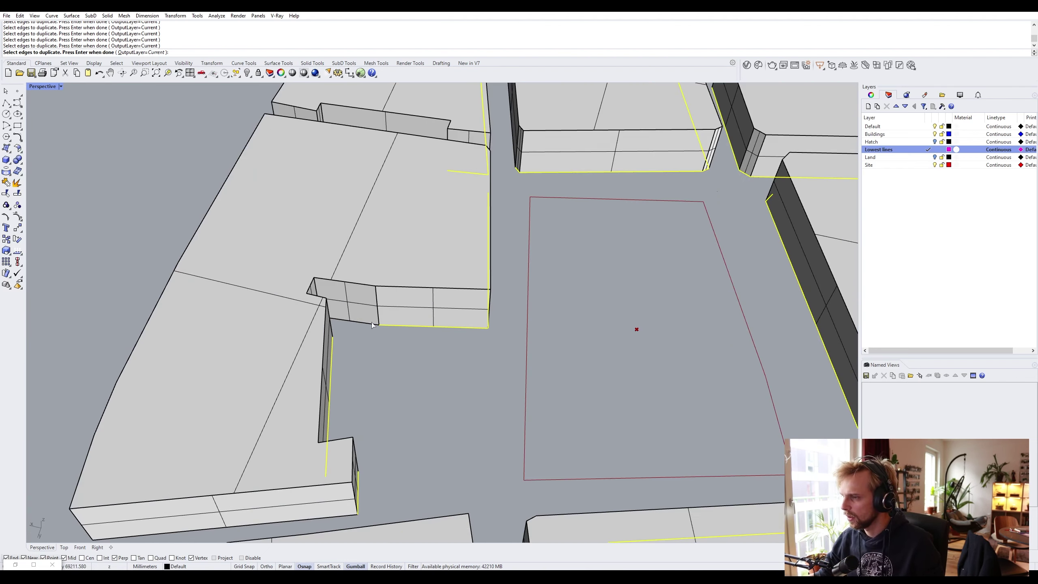
right_drag(439, 321, 691, 342)
scroll(504, 307, down, 5)
scroll(691, 341, up, 3)
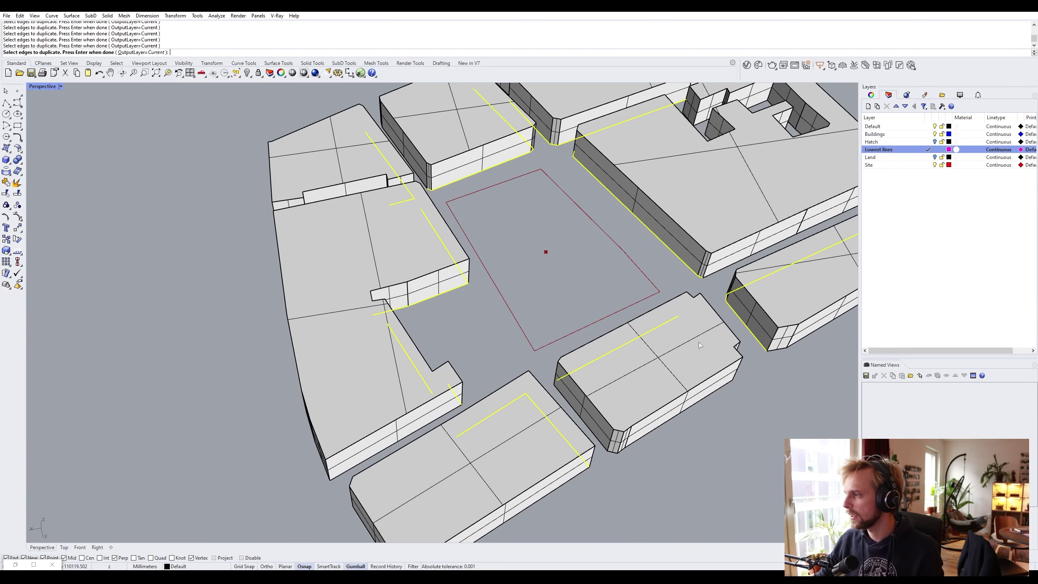
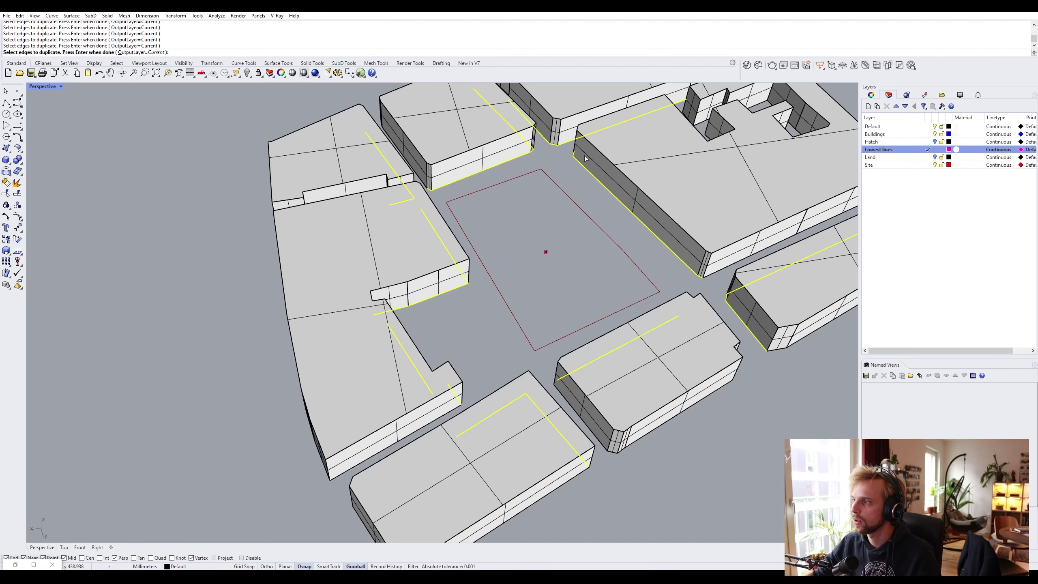
shift+right_drag(533, 261, 463, 273)
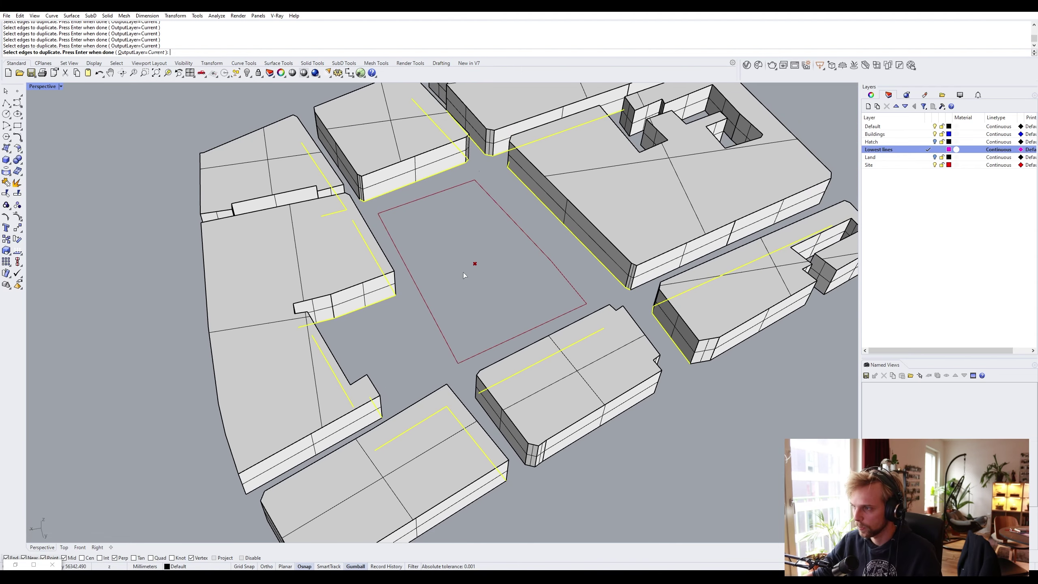
key(Return)
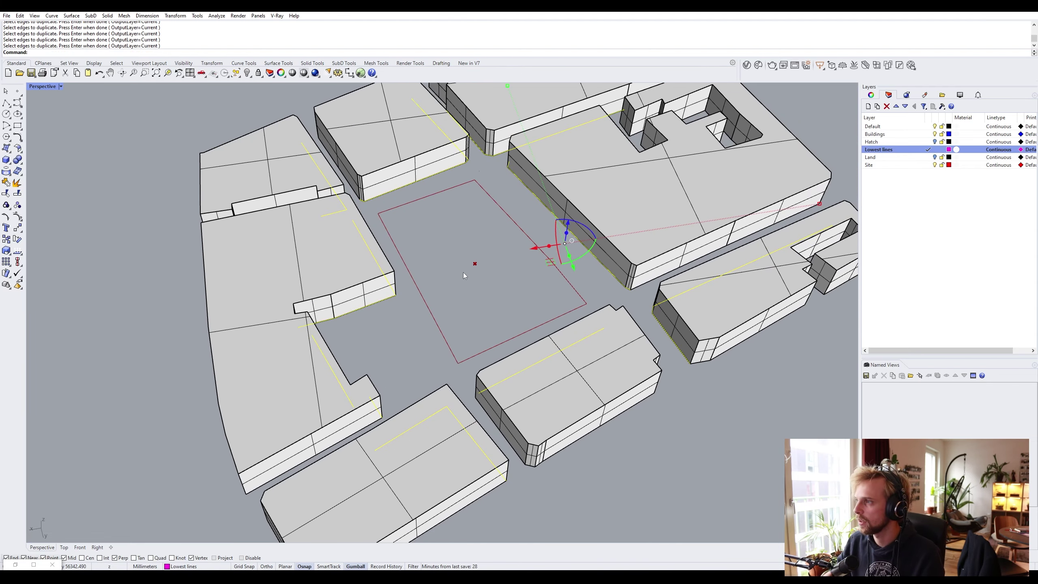
Try to move the duplicated edge lines vertically by an entered distance, and undo the move
right_drag(463, 273, 341, 266)
scroll(340, 269, up, 2)
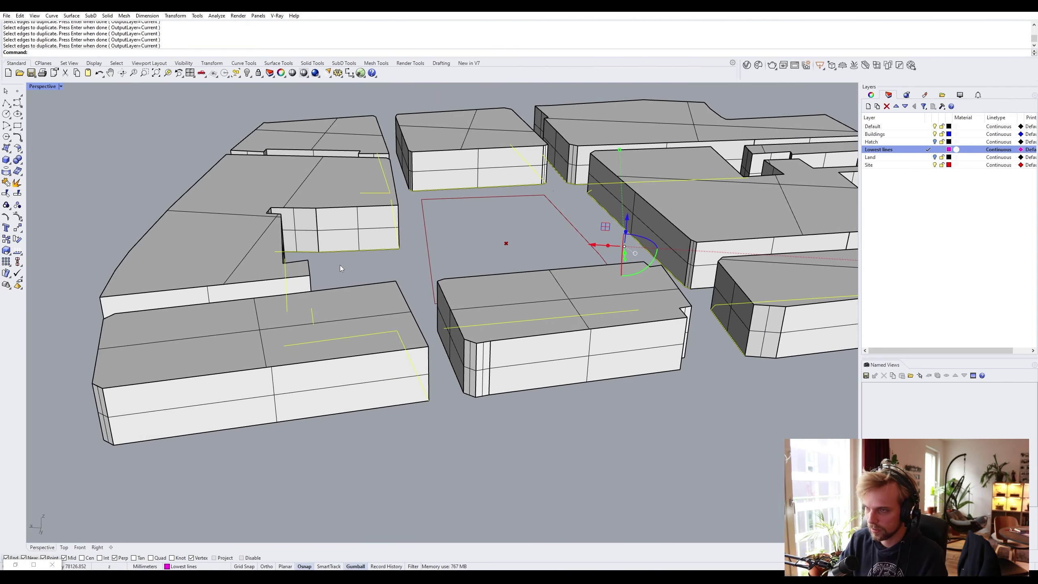
scroll(357, 252, up, 2)
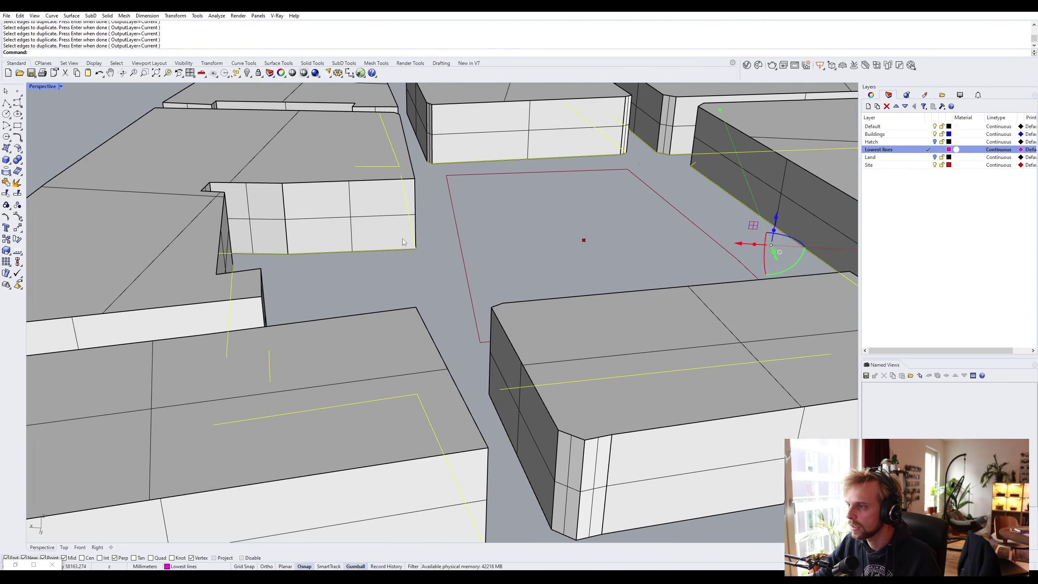
shift+right_drag(426, 260, 373, 243)
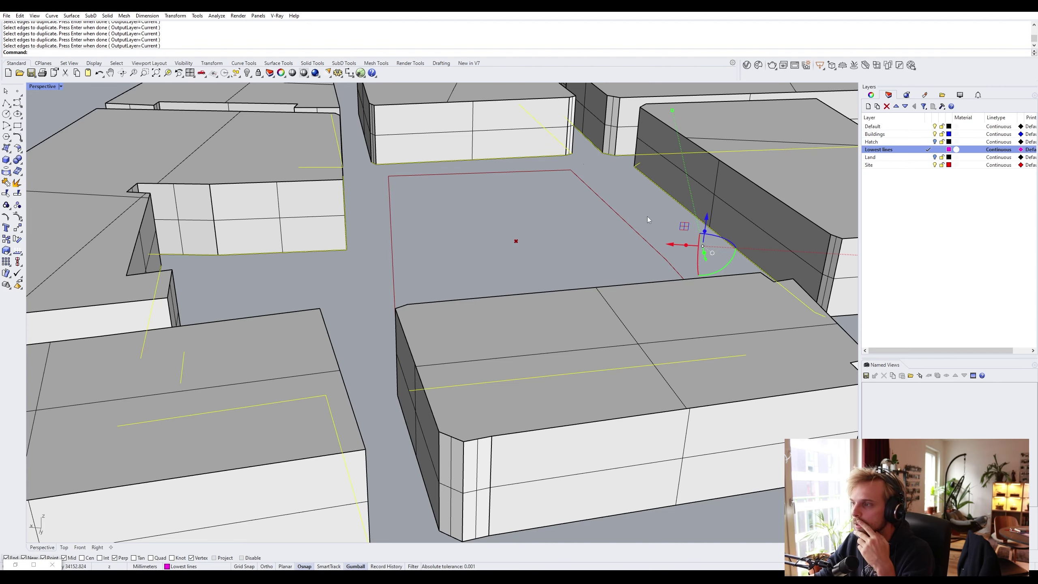
click(708, 220)
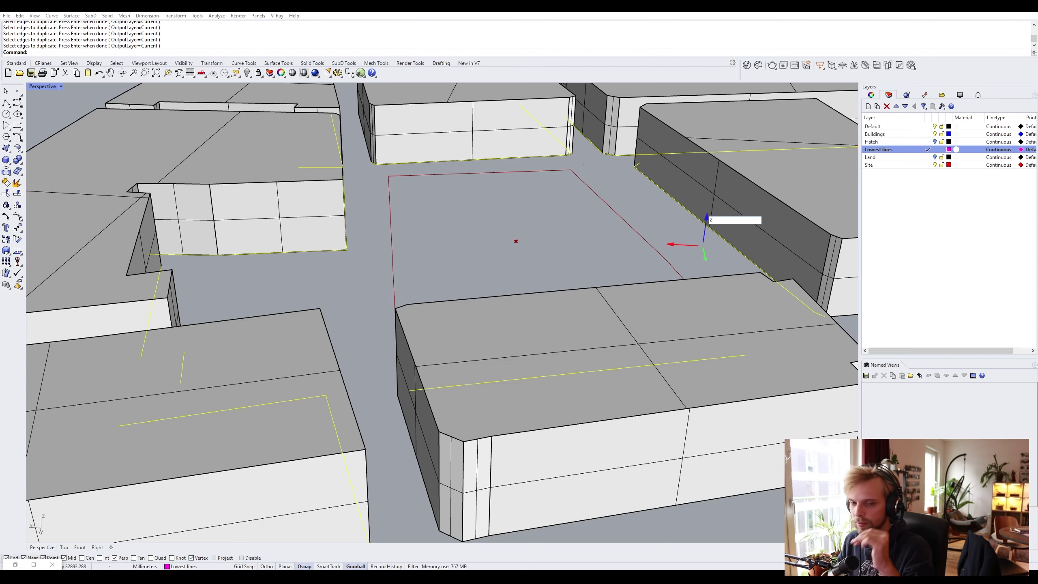
key(Return)
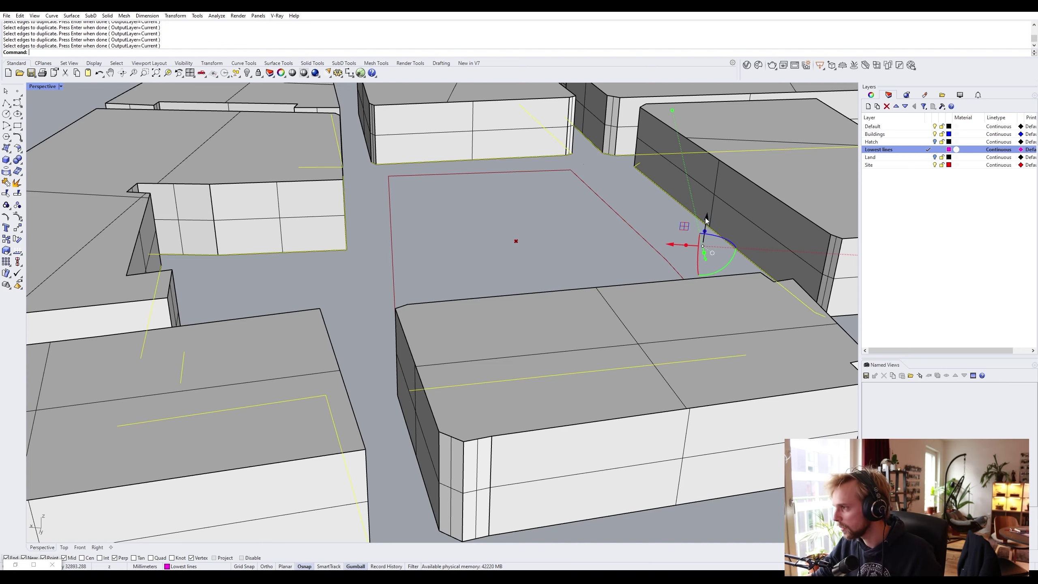
key(ctrl+z)
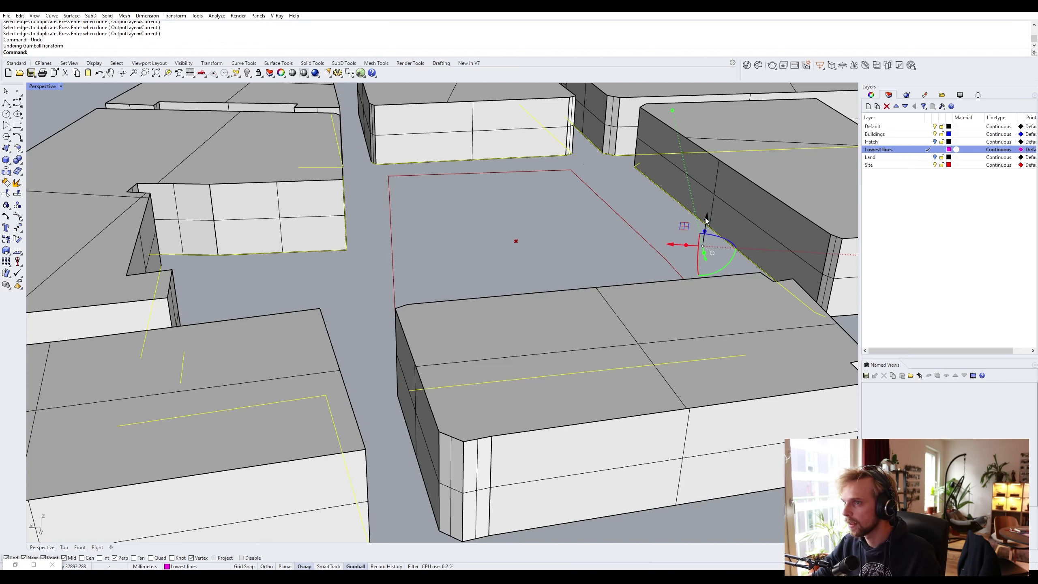
Move the duplicated edge lines up vertically by 2000 mm
click(707, 218)
text(2)
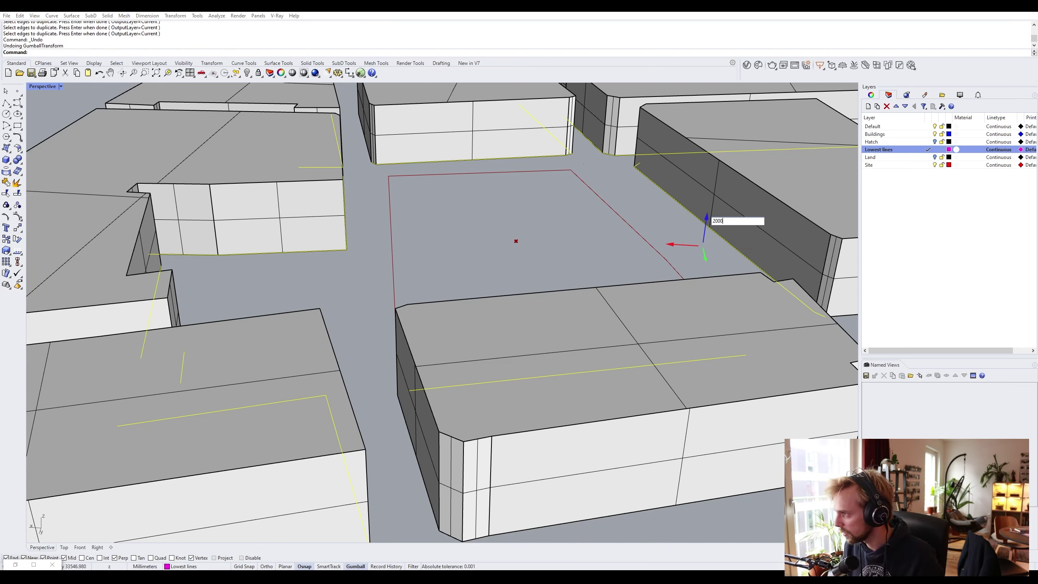
text(000)
key(Return)
Group the raised edge lines and clear the selection
mouse_move(503, 271)
right_down()
mouse_move(572, 269)
mouse_move(512, 286)
right_up()
scroll(514, 283, down, 8)
text(Grop)
key(BackSpace)
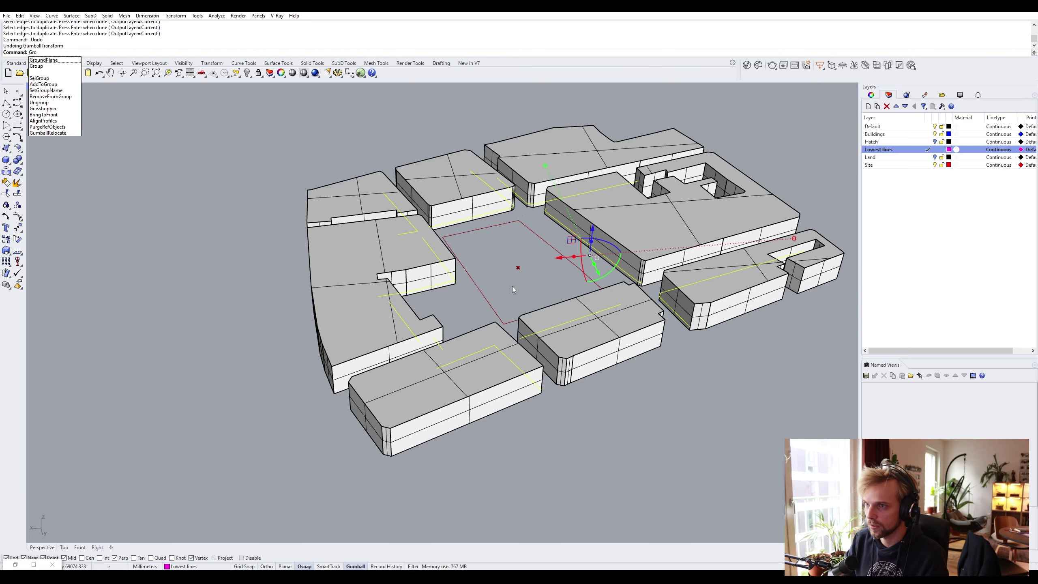
text(up)
key(Return)
right_drag(544, 286, 443, 295)
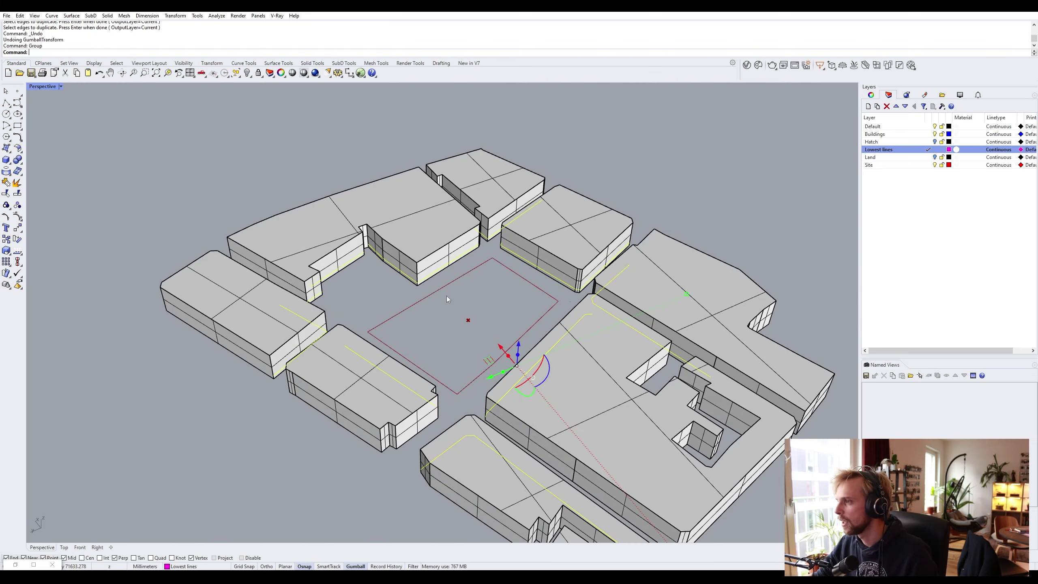
key(Escape)
scroll(414, 286, up, 6)
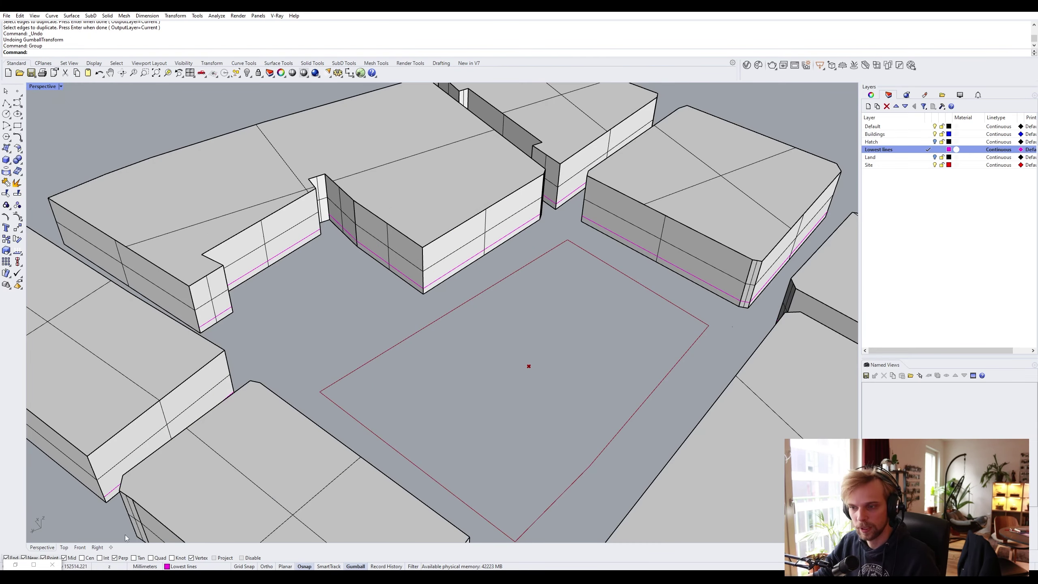
Switch to Grasshopper and move the whole sun path definition lower on the canvas to free space above it
click(15, 565)
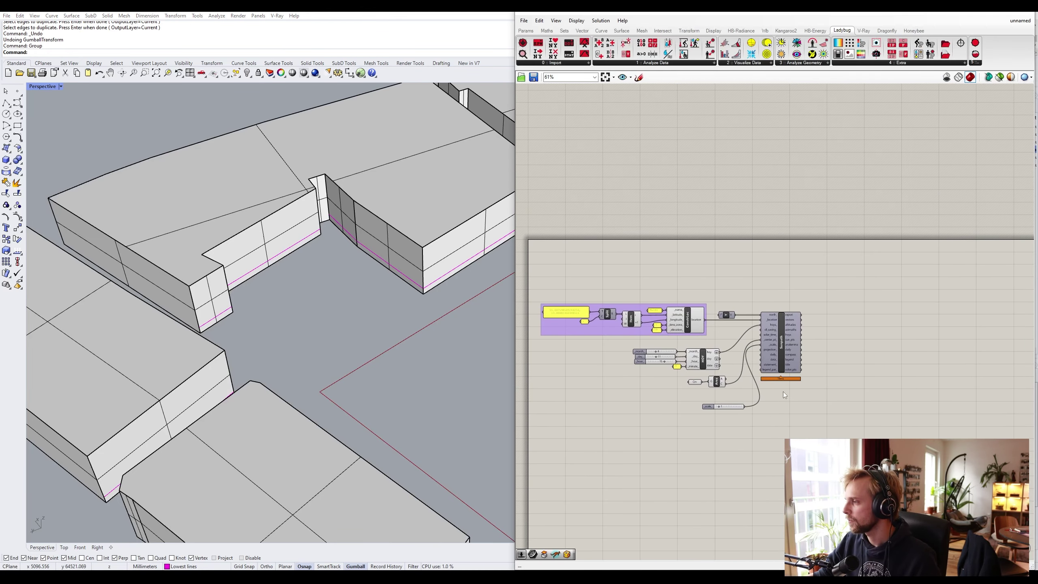
drag(857, 500, 537, 275)
drag(578, 333, 591, 377)
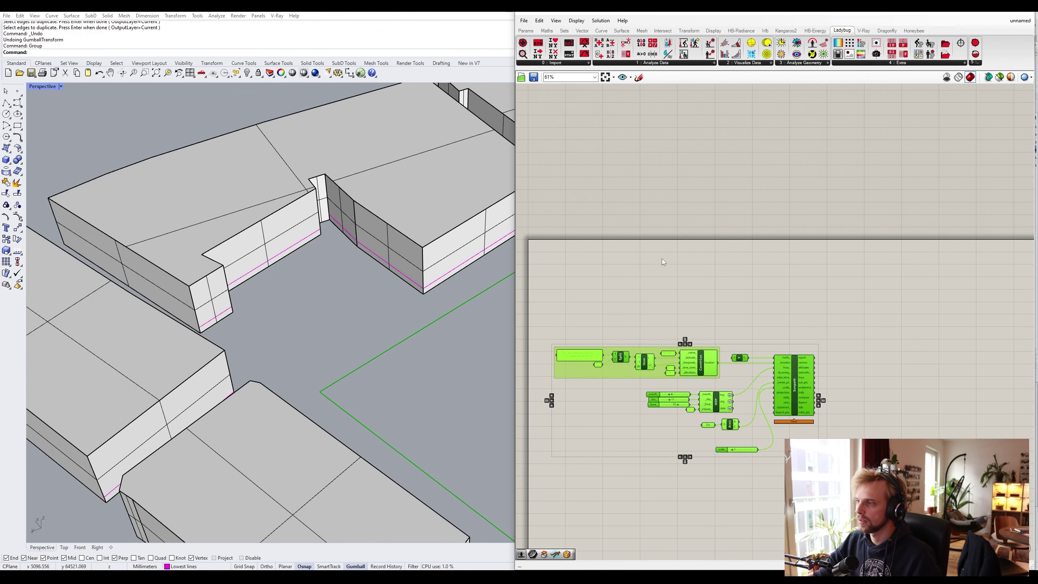
Add a Curve parameter to the Grasshopper canvas above the Sunpath component
click(665, 256)
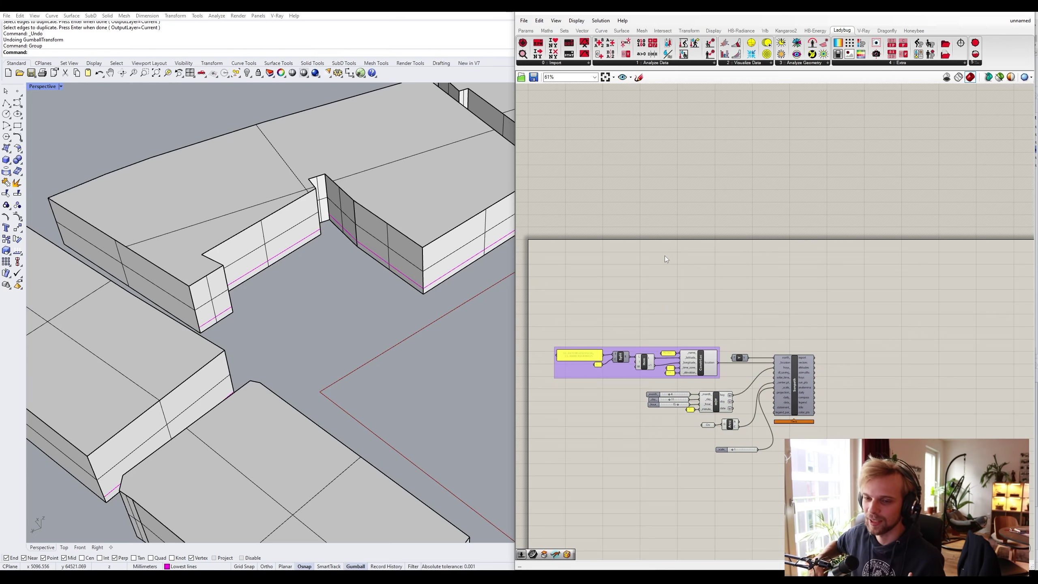
right_drag(779, 332, 758, 304)
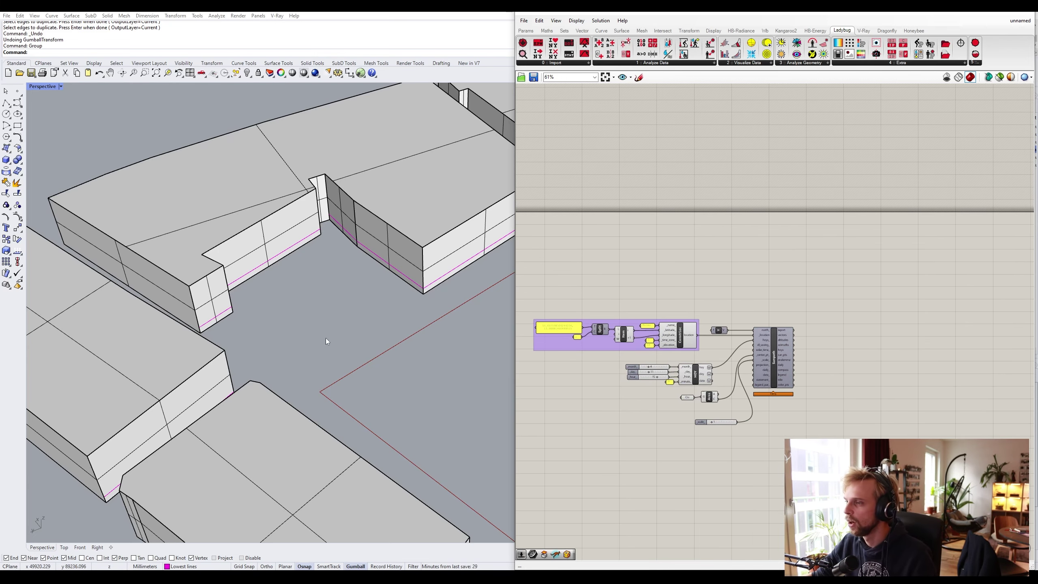
scroll(398, 386, down, 6)
shift+right_drag(398, 386, 323, 346)
scroll(323, 345, up, 2)
drag(317, 339, 225, 286)
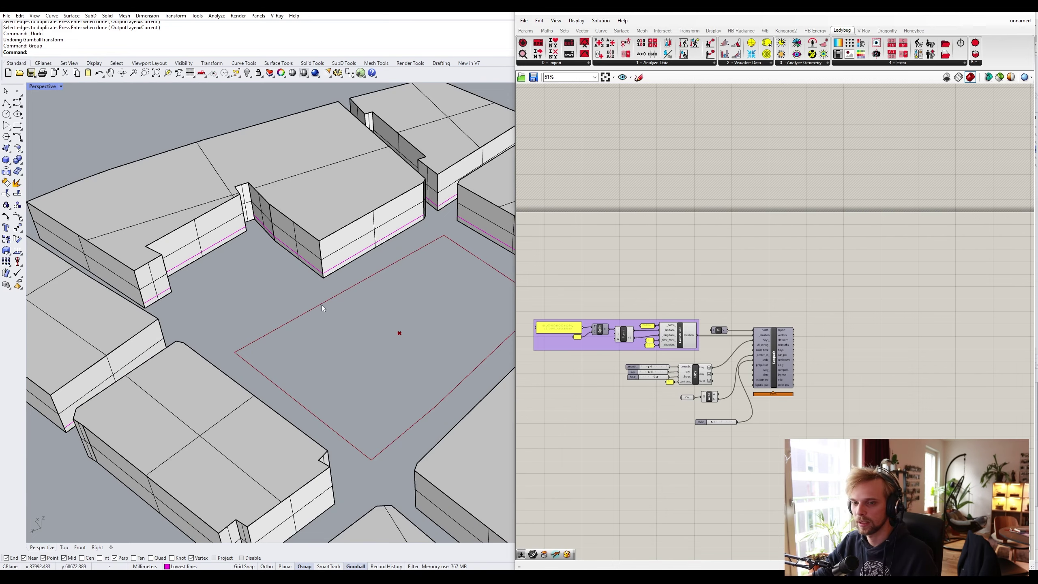
scroll(681, 417, up, 3)
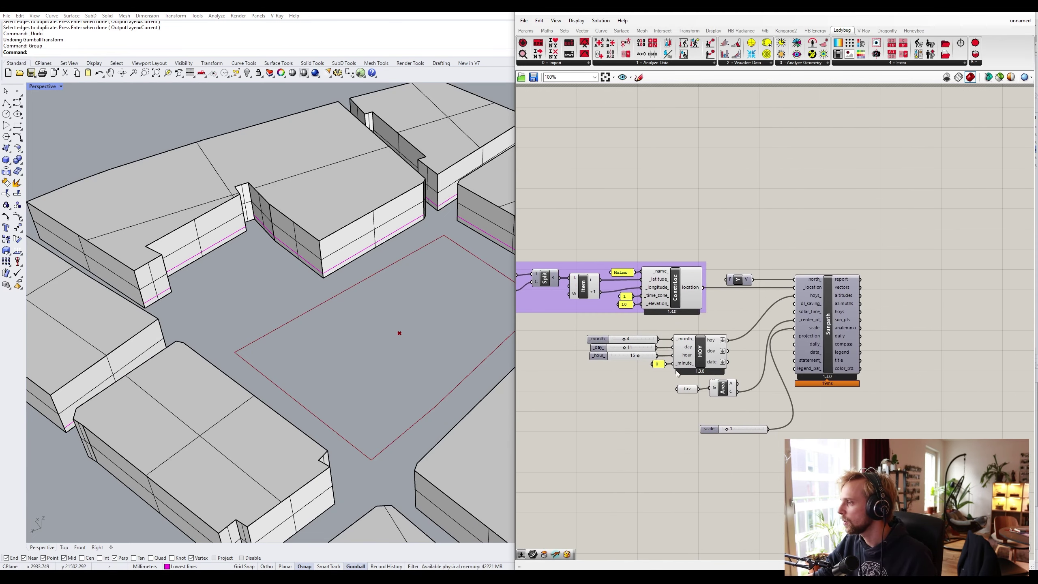
double_click(756, 189)
text(c)
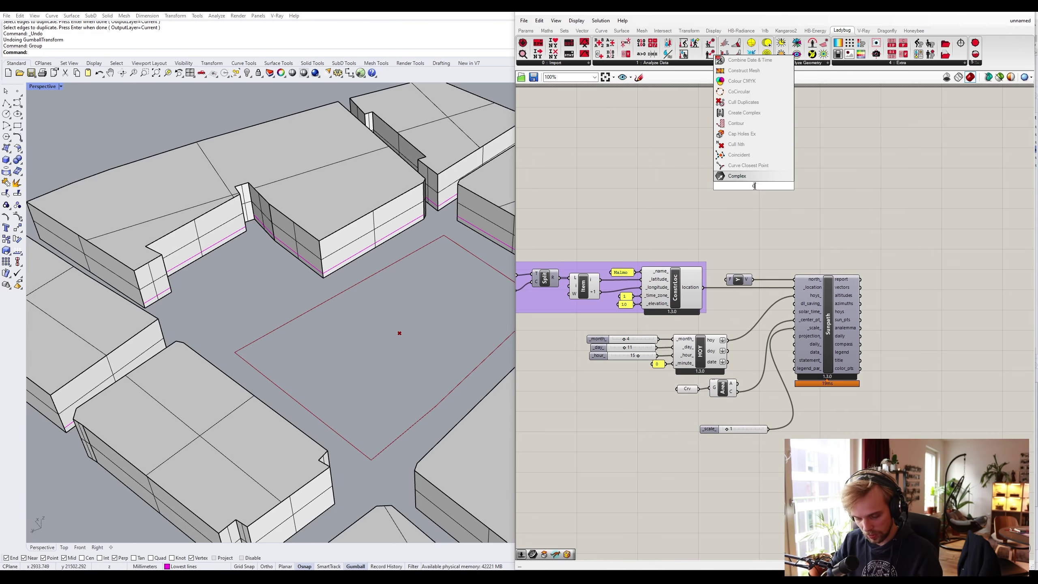
text(urve)
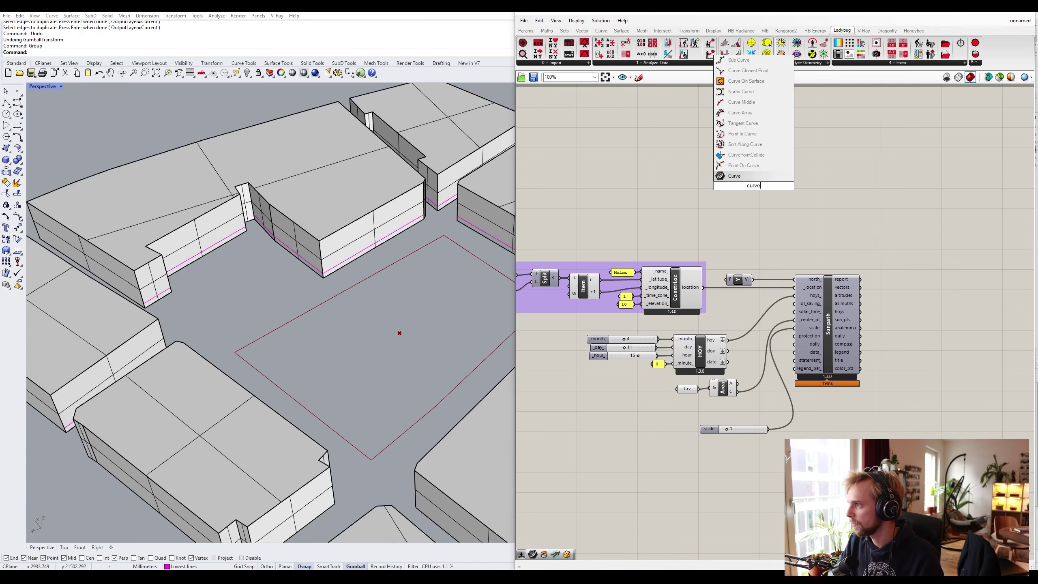
key(Return)
Show the hidden site boundary curve between the building blocks with the ShowSelected command
shift+right_drag(370, 321, 285, 313)
text(ShowSelected)
key(Return)
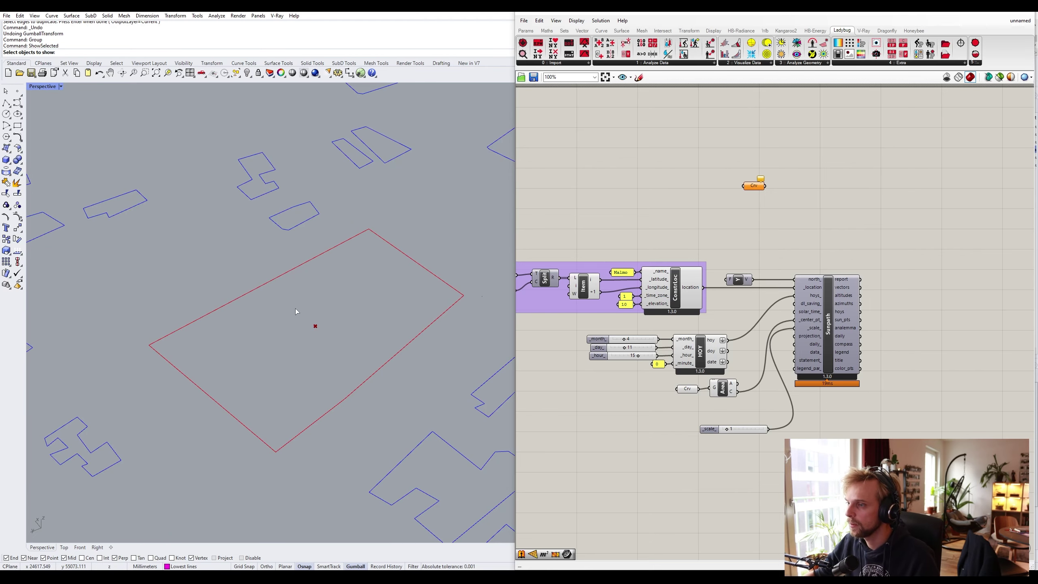
drag(266, 336, 185, 288)
key(Return)
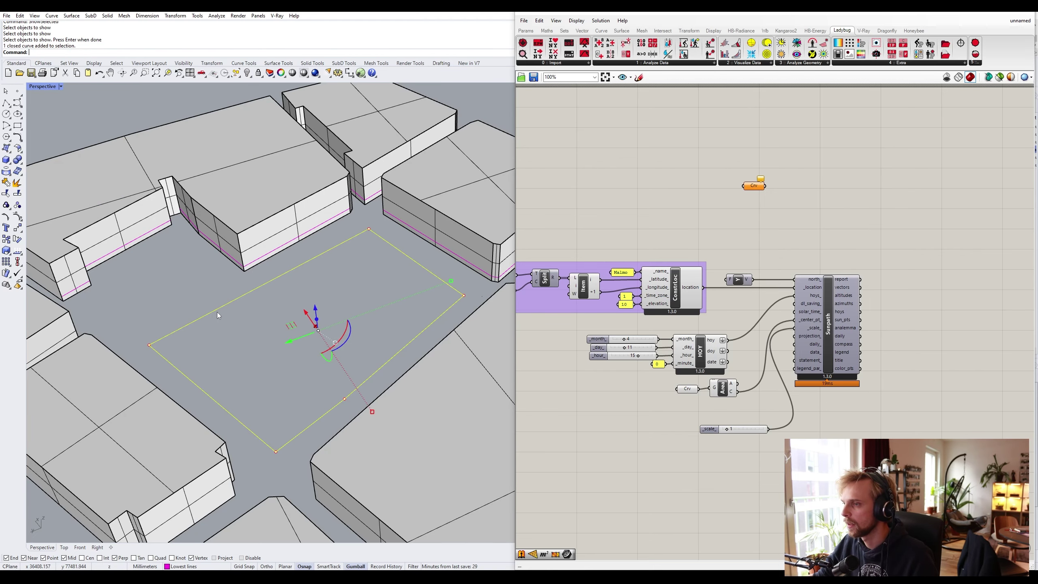
Reference the selected site boundary curve in the new Curve parameter and clear the selection in the model
right_click(753, 186)
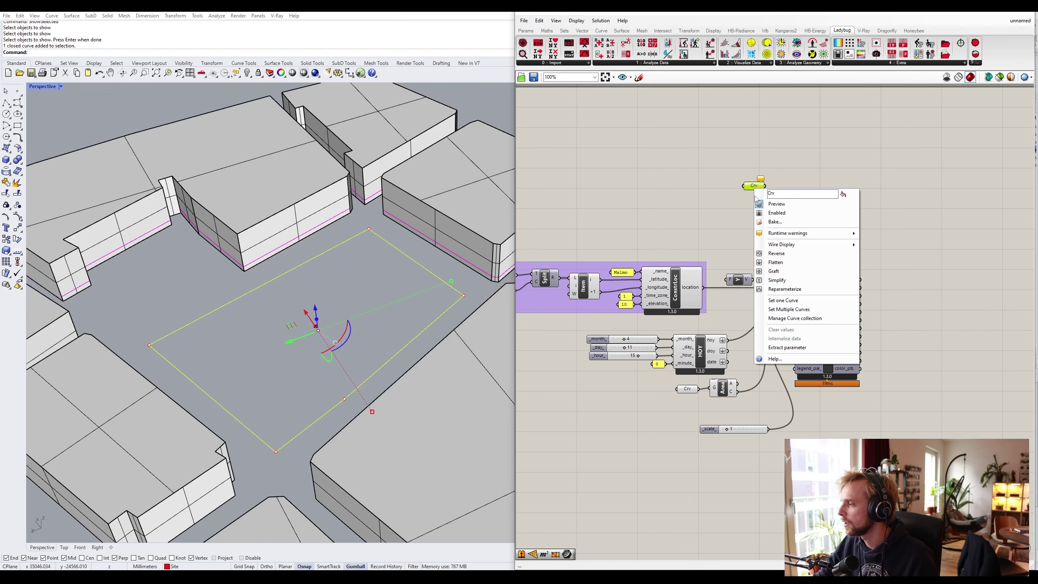
click(793, 304)
key(Escape)
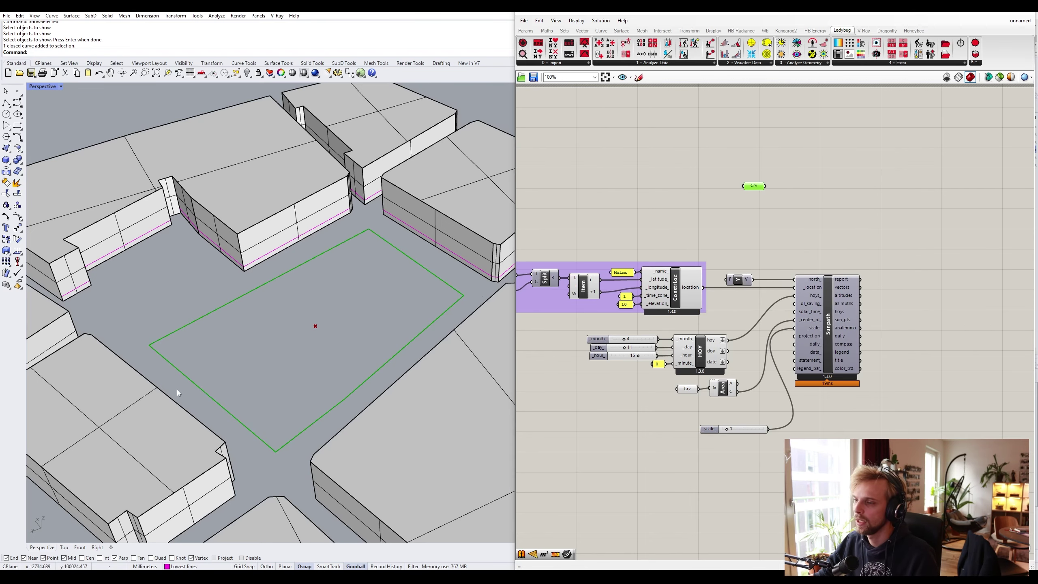
Add an Extrude component and connect the site Curve parameter to its base input
double_click(807, 192)
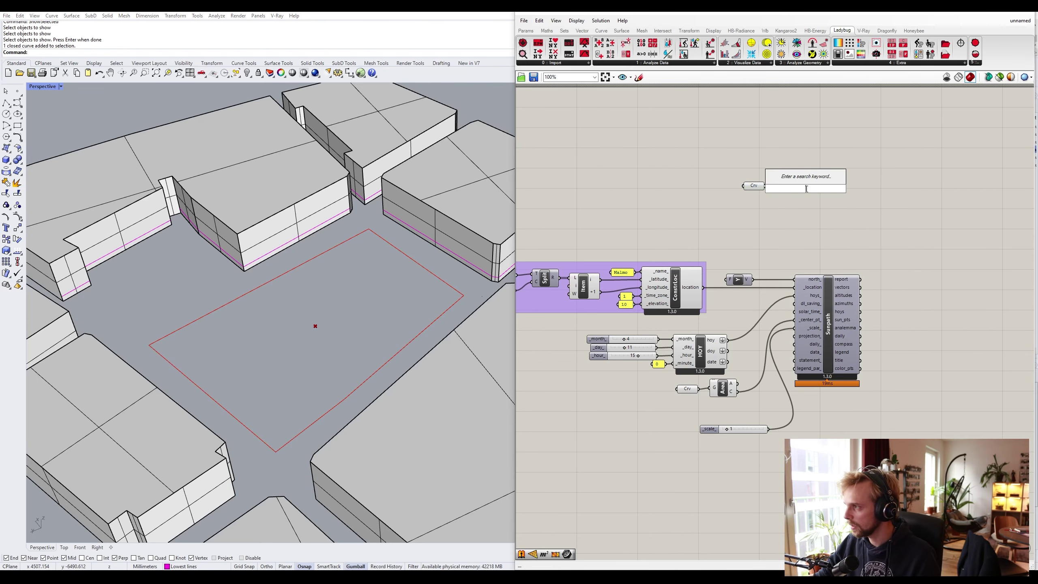
text(extru)
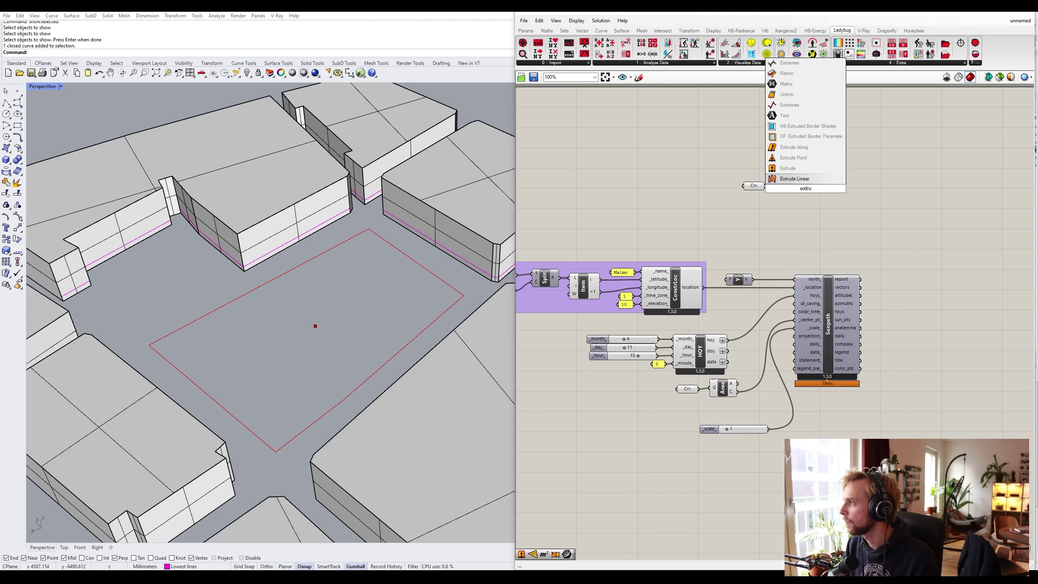
click(788, 168)
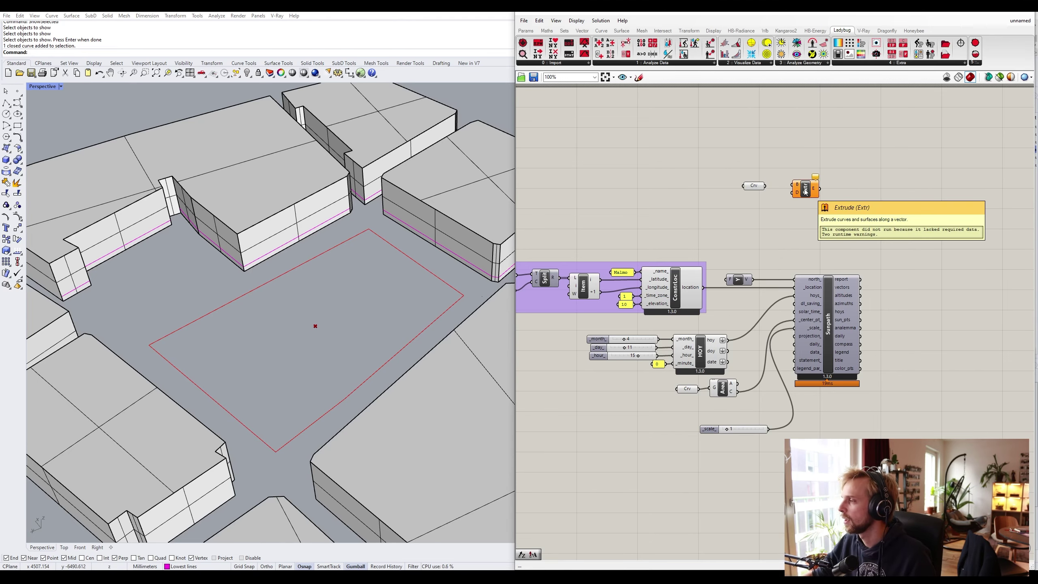
scroll(779, 193, up, 3)
drag(752, 178, 824, 186)
Add a Unit Z vector, connect it to the Extrude direction input and place it below the Curve parameter
double_click(780, 221)
text(z)
click(787, 210)
drag(806, 221, 798, 193)
drag(779, 223, 747, 209)
right_drag(717, 237, 746, 244)
double_click(701, 221)
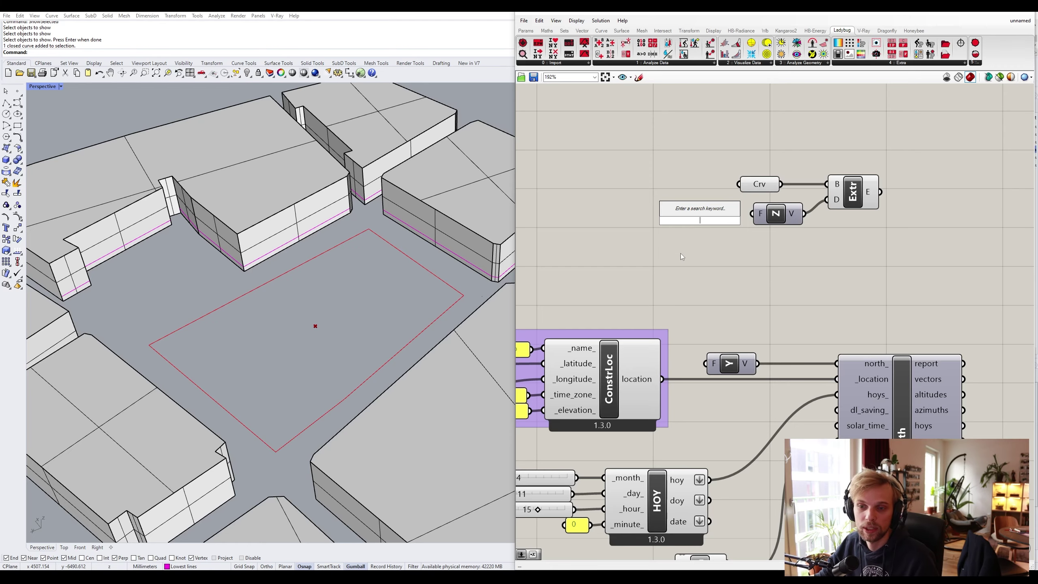
scroll(331, 319, down, 7)
right_drag(332, 319, 326, 253)
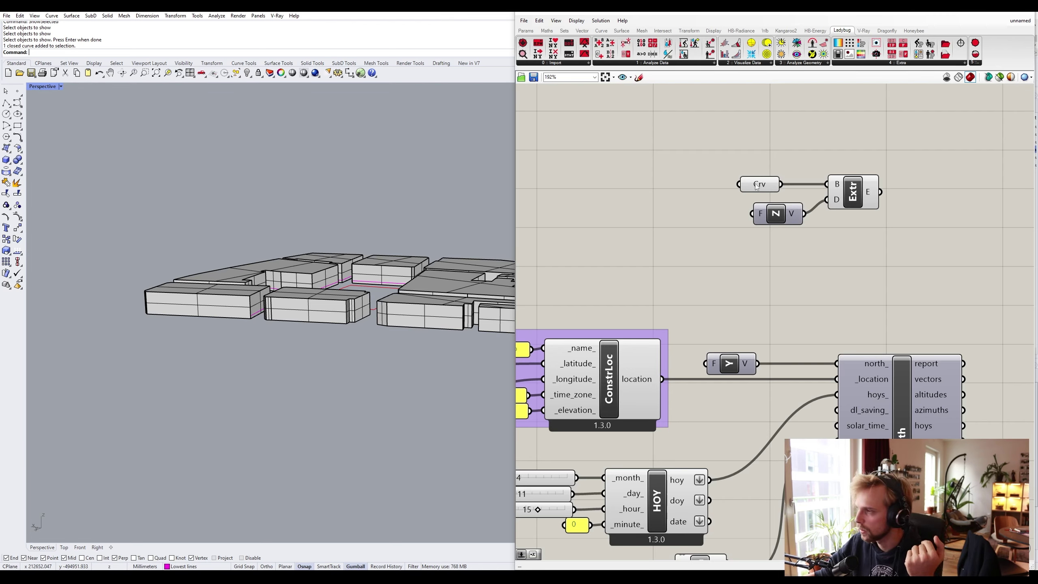
double_click(636, 238)
text(24)
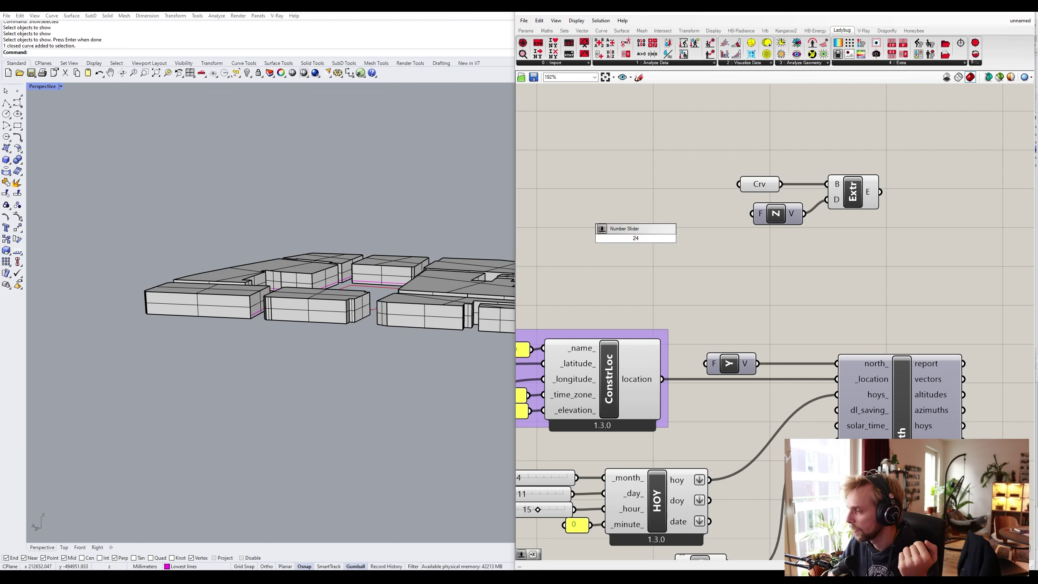
key(Return)
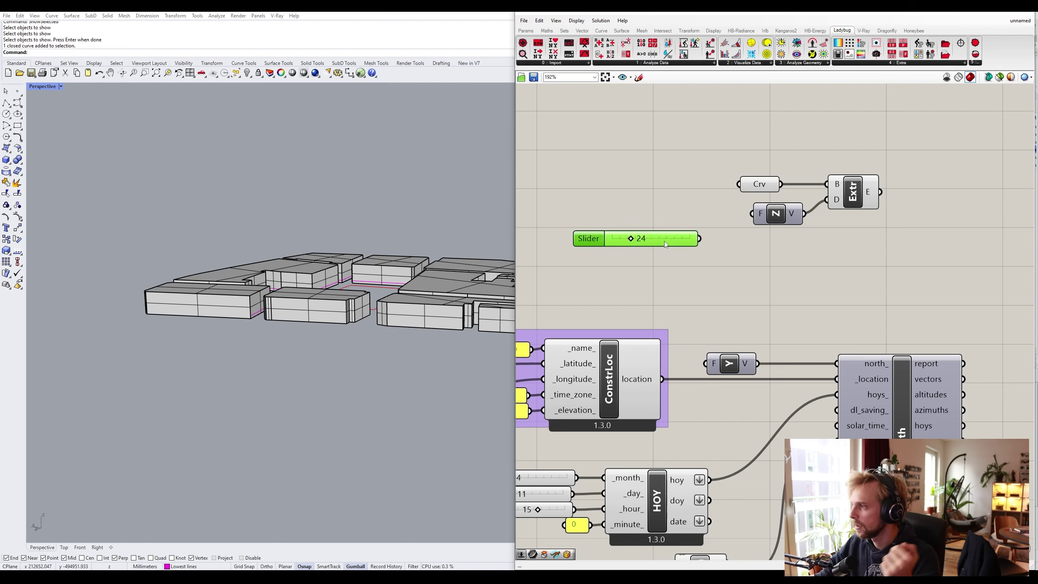
key(Delete)
Add a number slider of 24000, connect it to the Unit Z factor and align it beside the vector
double_click(618, 229)
text(24000)
key(Return)
drag(681, 230, 752, 214)
drag(572, 230, 624, 214)
click(661, 196)
Add a Cap Holes component fed by the Extrude output to close the extruded site volume
right_drag(290, 204, 295, 220)
scroll(352, 283, up, 5)
right_drag(352, 284, 299, 348)
right_drag(740, 258, 642, 251)
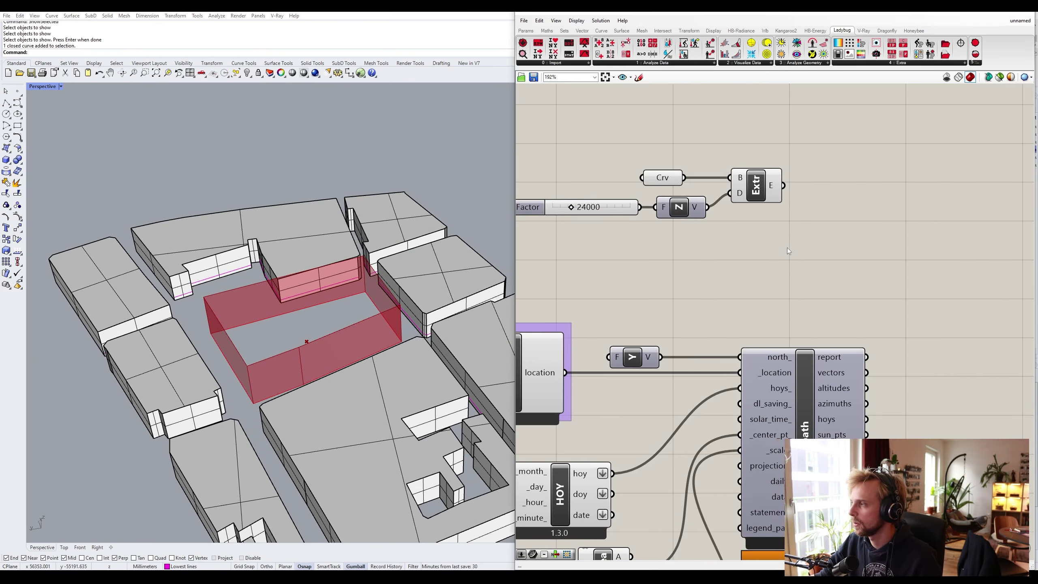
double_click(788, 247)
text(cap)
key(Return)
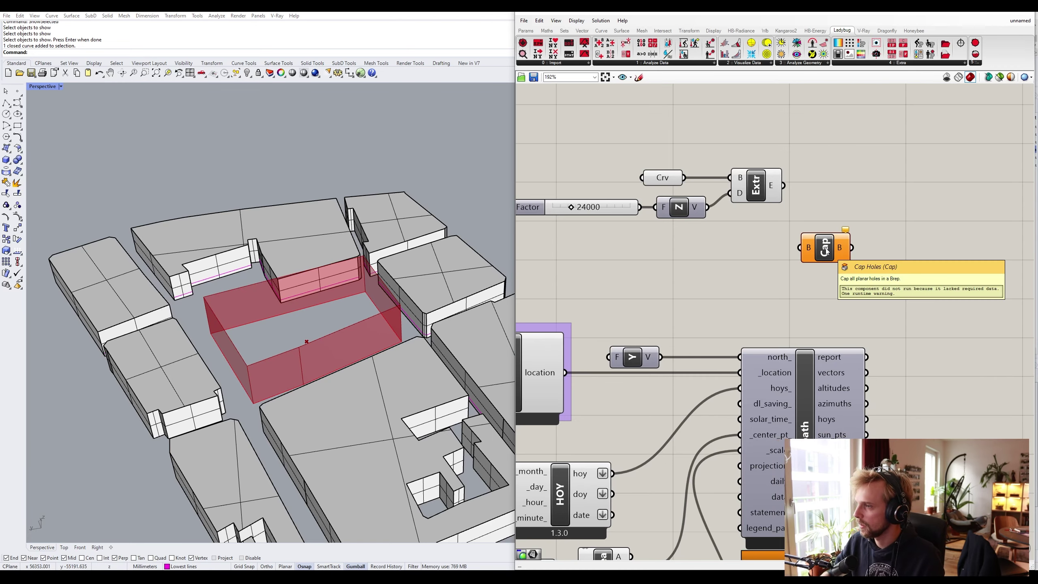
scroll(813, 216, up, 1)
drag(779, 180, 851, 190)
drag(885, 233, 887, 238)
Turn off the preview of the components upstream of Cap Holes so only the capped volume is previewed
drag(817, 259, 569, 138)
middle_click(635, 140)
drag(754, 263, 588, 139)
middle_click(589, 121)
click(614, 98)
click(580, 132)
Move the whole site extrusion component chain together, farther along the canvas above the Sunpath component
right_drag(363, 286, 406, 270)
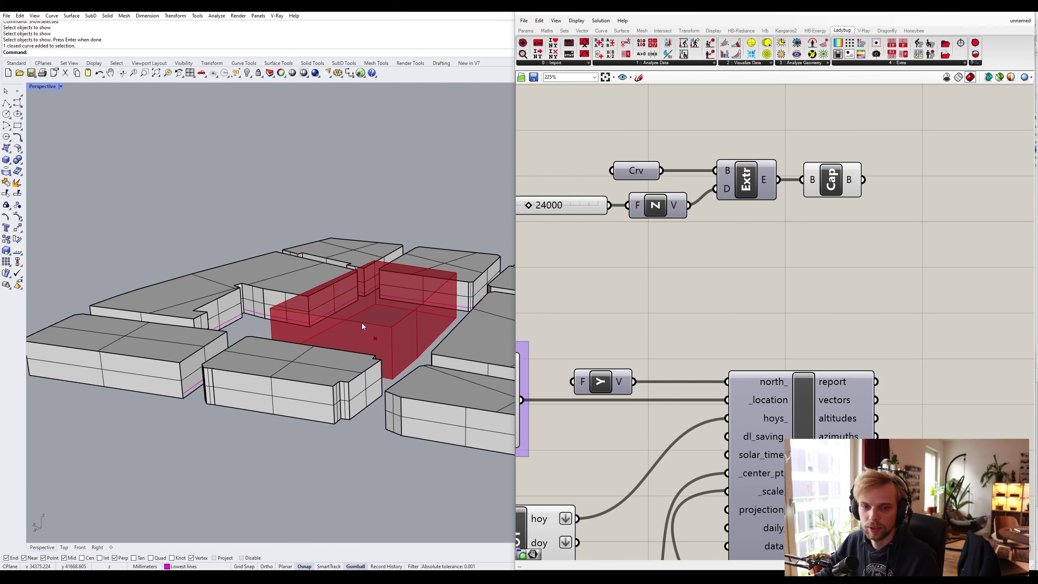
right_drag(362, 324, 424, 213)
right_drag(423, 212, 413, 272)
scroll(258, 222, up, 2)
scroll(258, 222, up, 2)
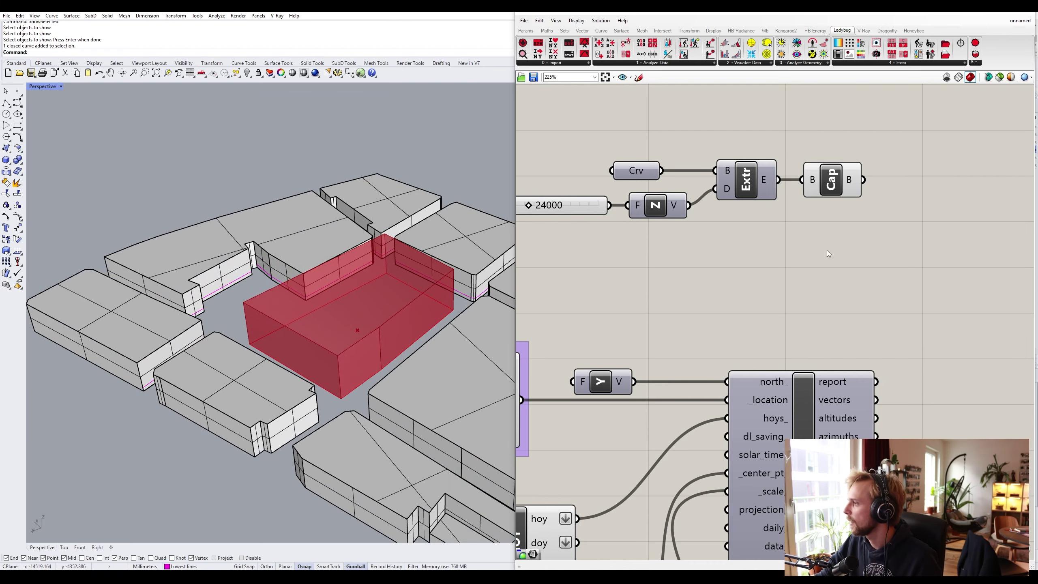
scroll(827, 251, down, 2)
drag(913, 290, 566, 149)
drag(833, 200, 956, 181)
click(994, 217)
scroll(917, 293, down, 2)
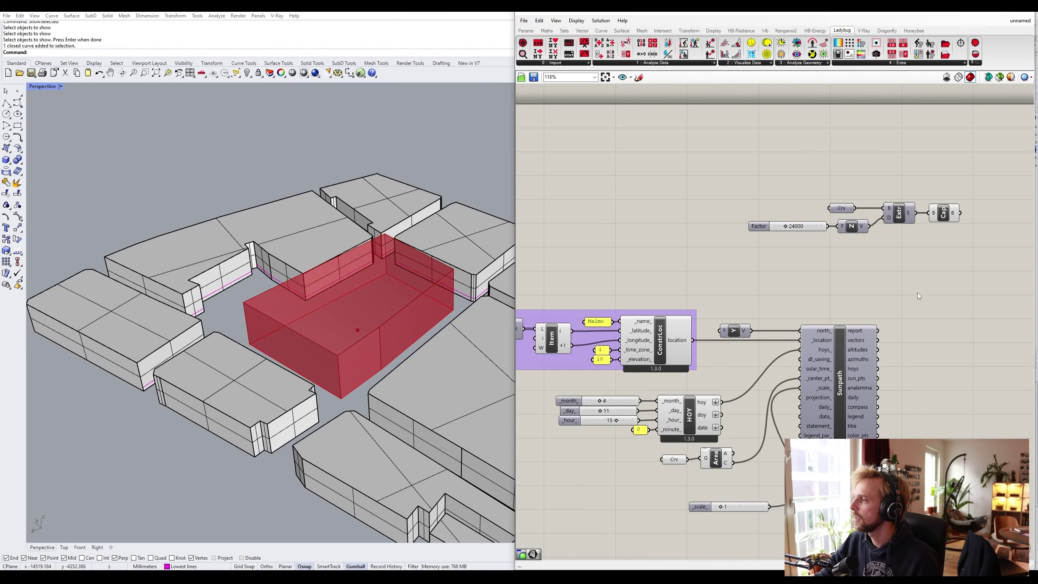
Examine the extruded site volume among the surrounding buildings and the vectors output of the Sunpath component
right_drag(880, 294, 730, 258)
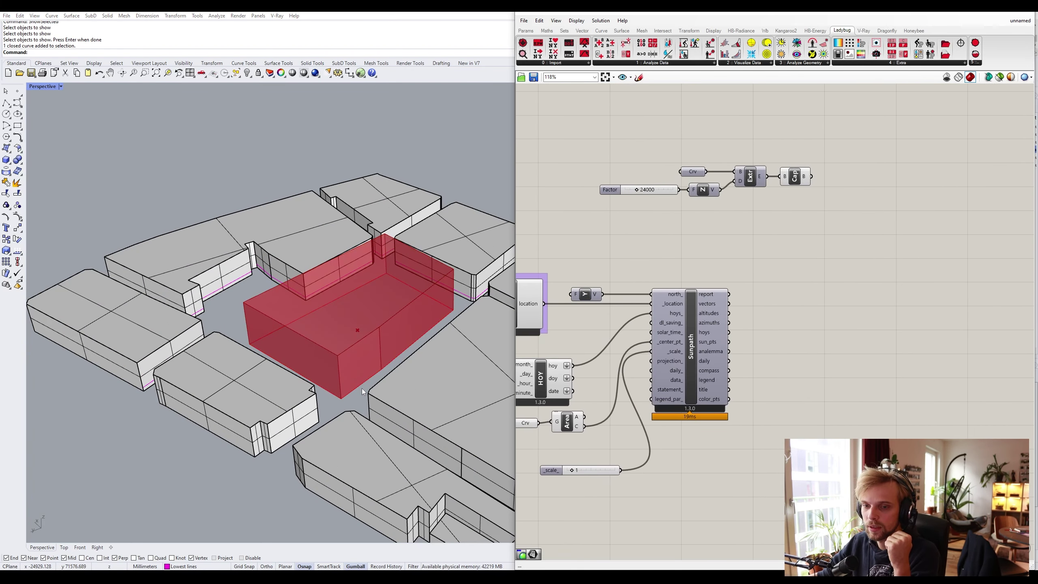
right_drag(378, 377, 281, 307)
scroll(247, 264, up, 4)
scroll(153, 268, up, 3)
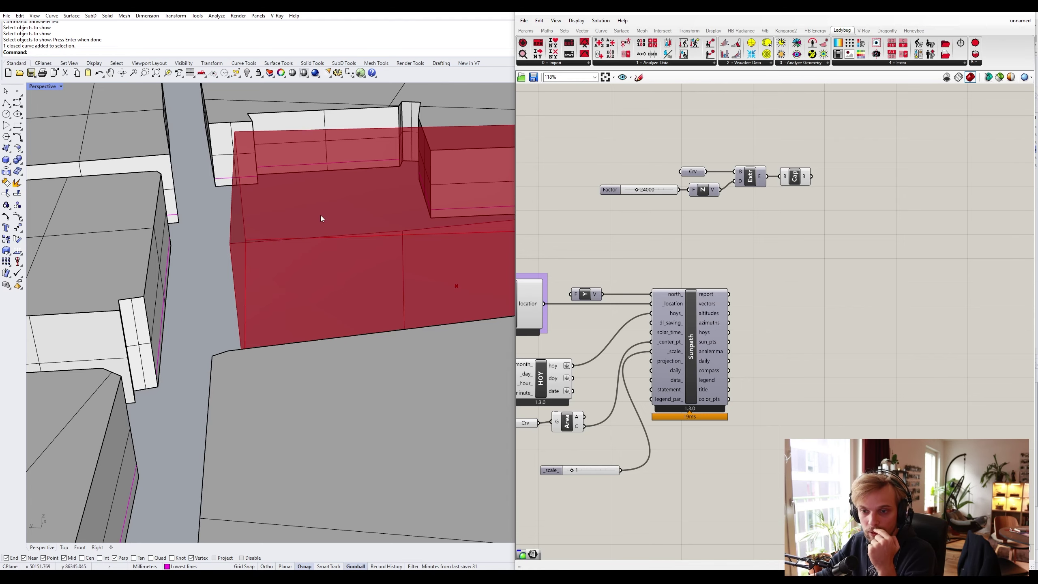
right_drag(284, 260, 297, 244)
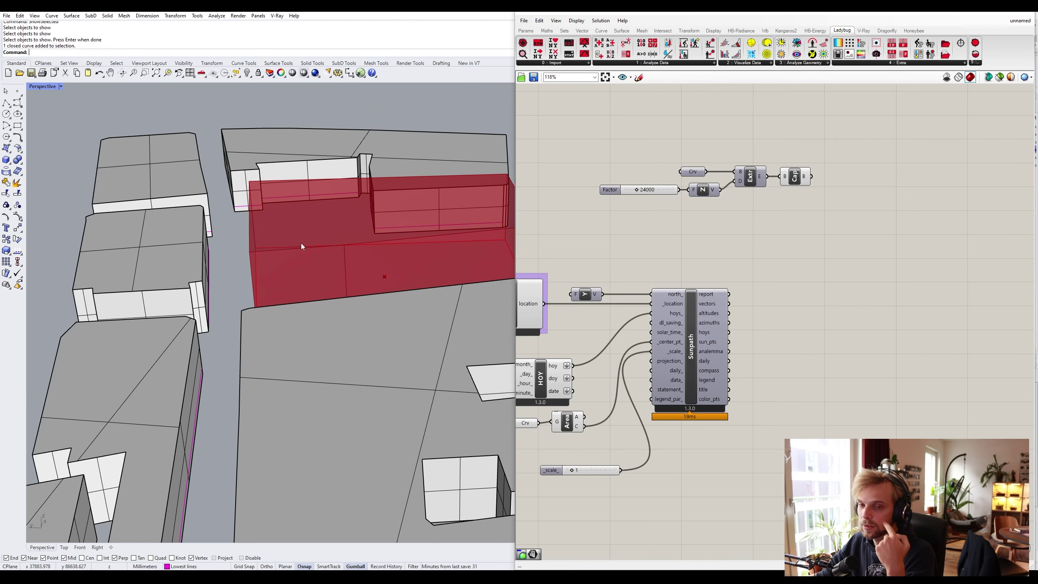
scroll(301, 243, up, 2)
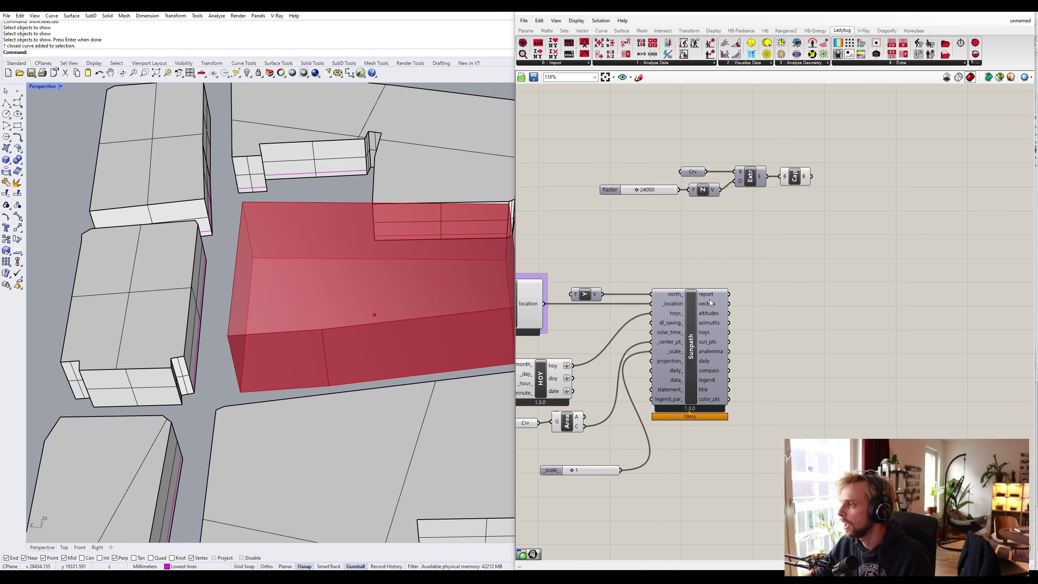
scroll(711, 303, up, 2)
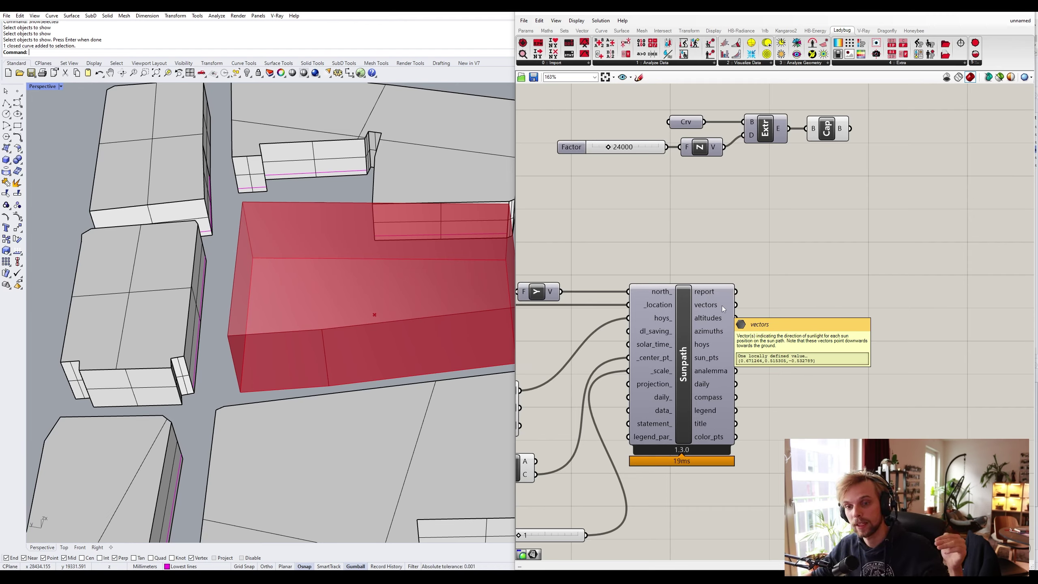
scroll(723, 307, down, 3)
right_drag(563, 341, 712, 294)
scroll(712, 293, up, 4)
drag(617, 308, 574, 377)
click(578, 387)
scroll(716, 355, down, 4)
right_drag(716, 355, 594, 355)
scroll(825, 259, up, 2)
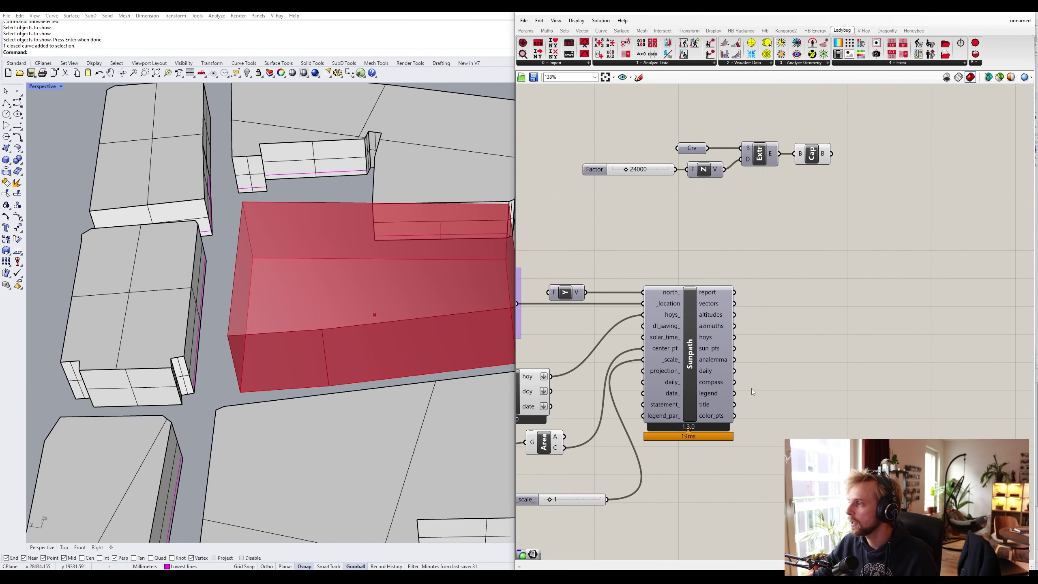
Try hiding all the building polysurfaces with SelPolysrf and Hide, and undo the hiding
click(205, 278)
click(231, 305)
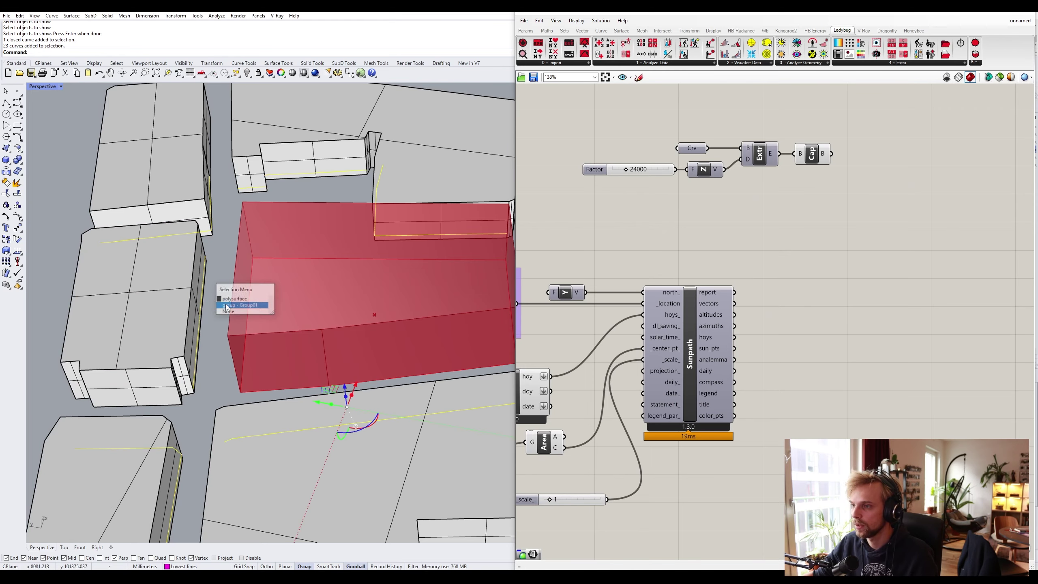
scroll(325, 208, down, 8)
click(157, 192)
text(SelPo)
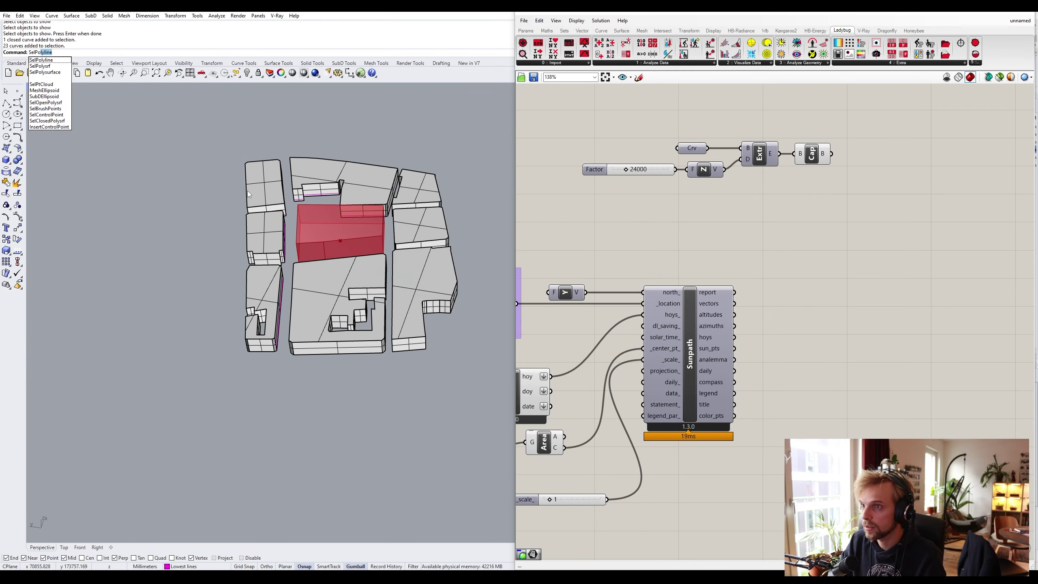
text(lysrf)
key(Return)
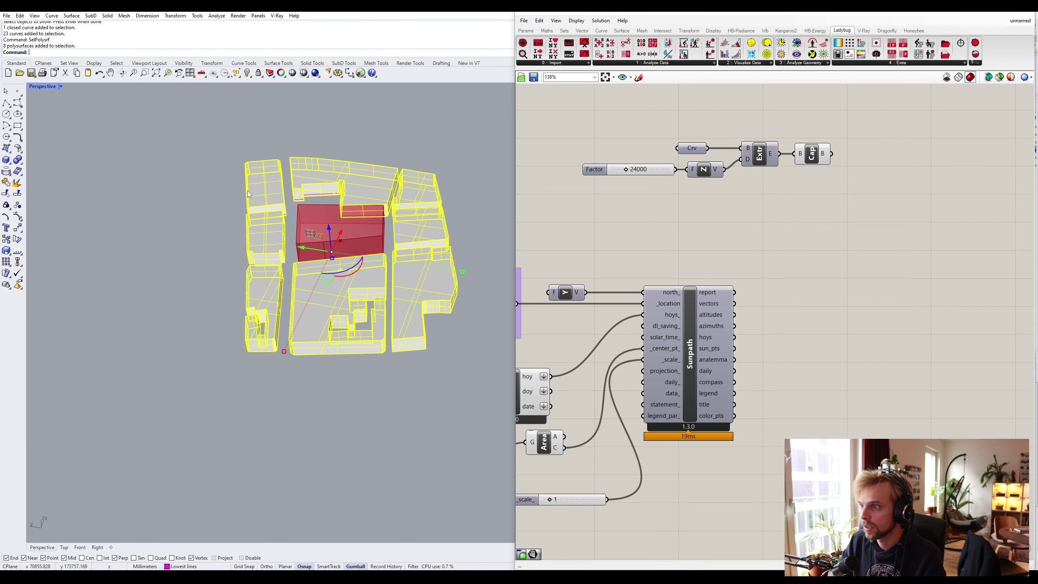
text(Hide)
key(Return)
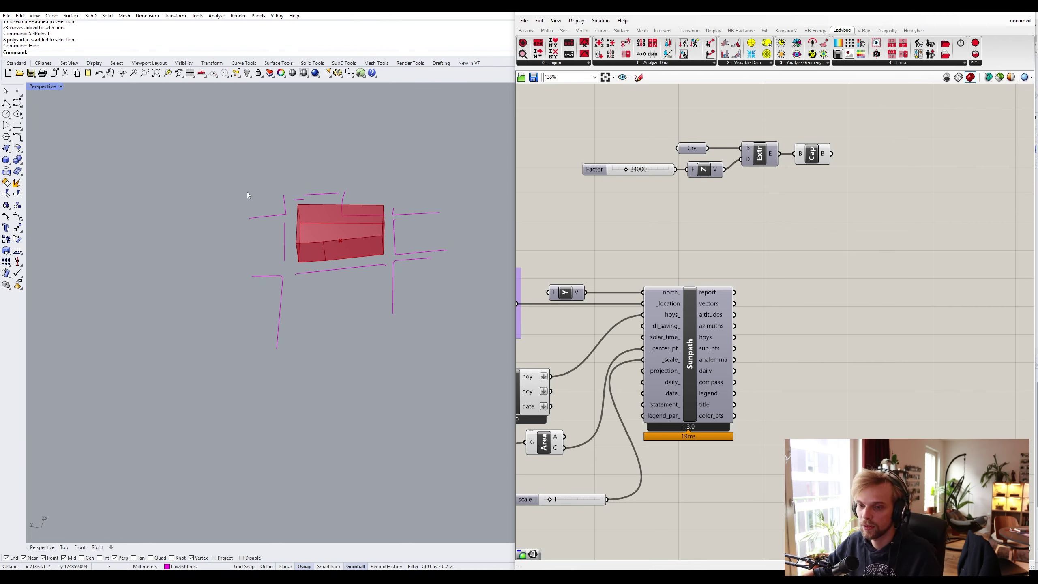
right_drag(248, 198, 300, 286)
key(ctrl+z)
Select the eight building masses around the site volume and lock them
click(229, 283)
shift+click(252, 207)
shift+click(275, 153)
shift+click(409, 143)
shift+click(487, 173)
shift+click(474, 222)
shift+click(456, 278)
shift+click(371, 292)
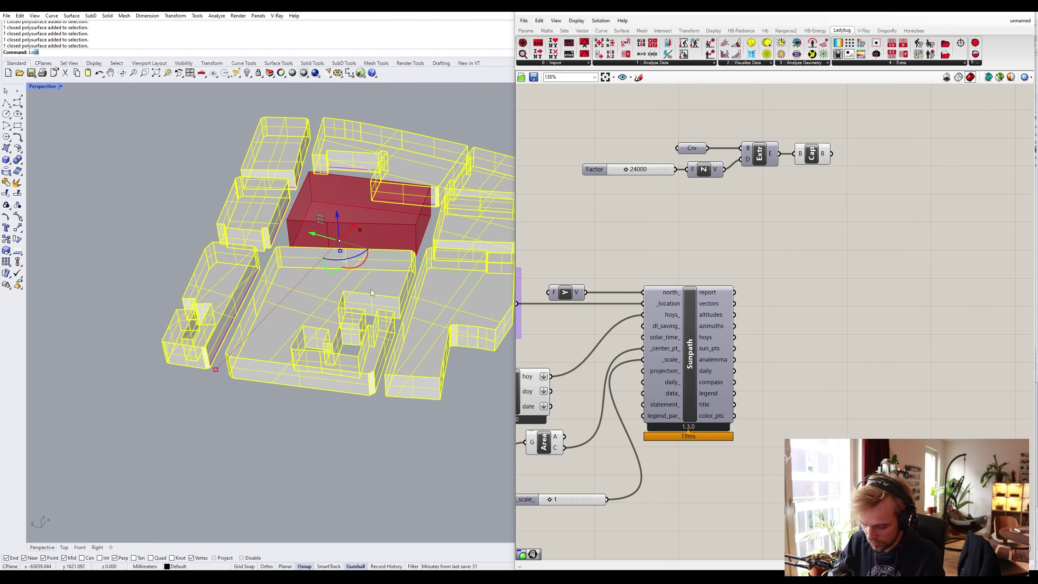
key(Return)
Reference the buildings' lowest line curves in a new multiple-curve Crv parameter placed beside the Sunpath component, and deselect them
right_drag(370, 289, 354, 276)
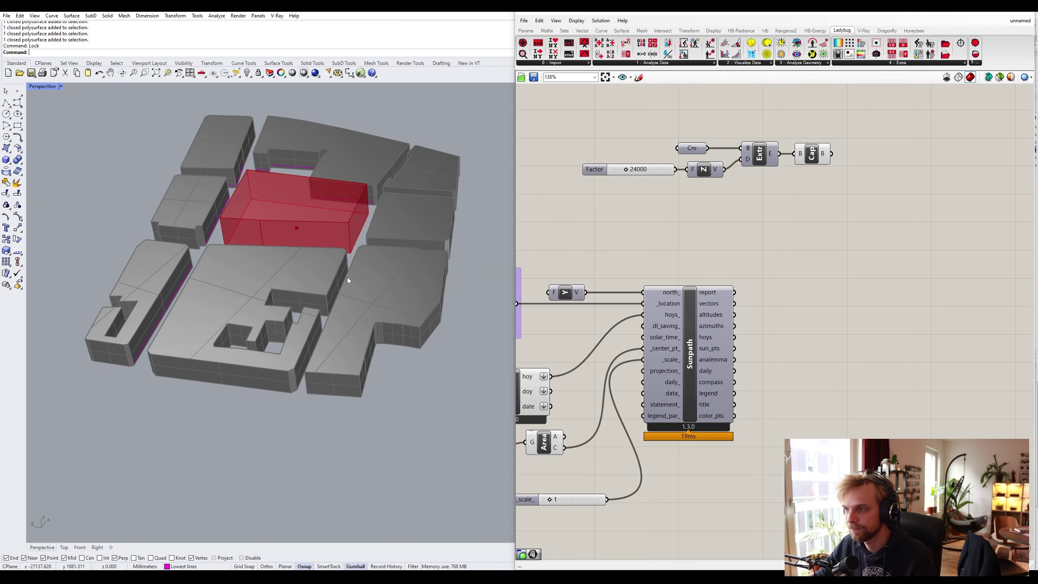
click(234, 184)
double_click(718, 234)
text(c)
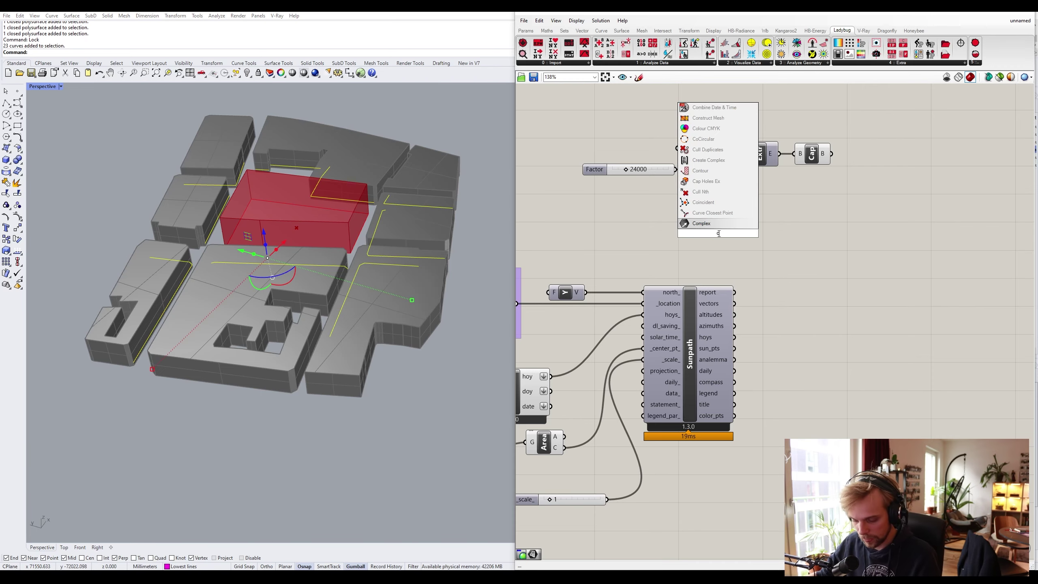
text(rv)
key(Return)
right_click(718, 233)
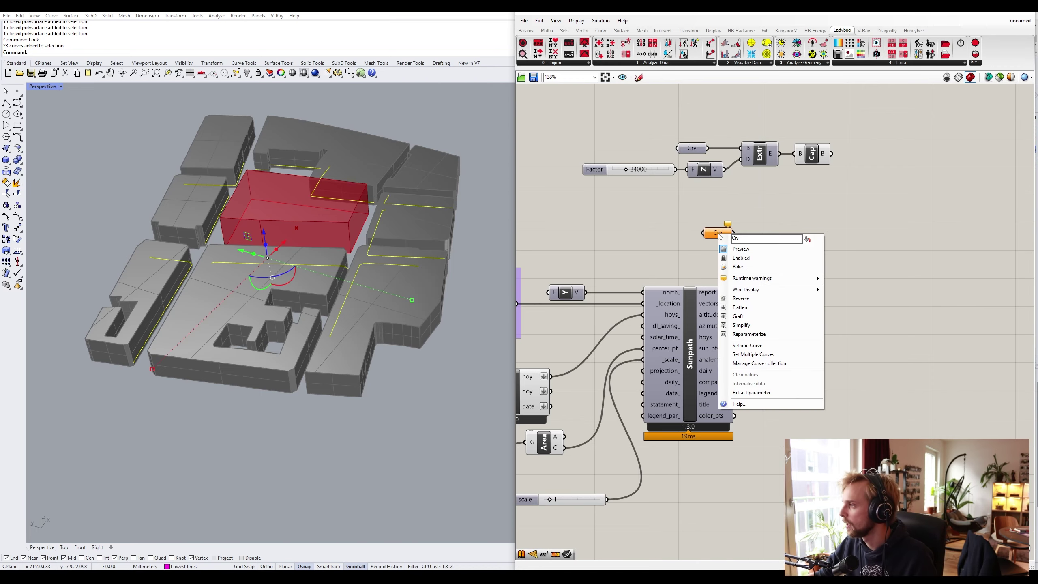
click(754, 354)
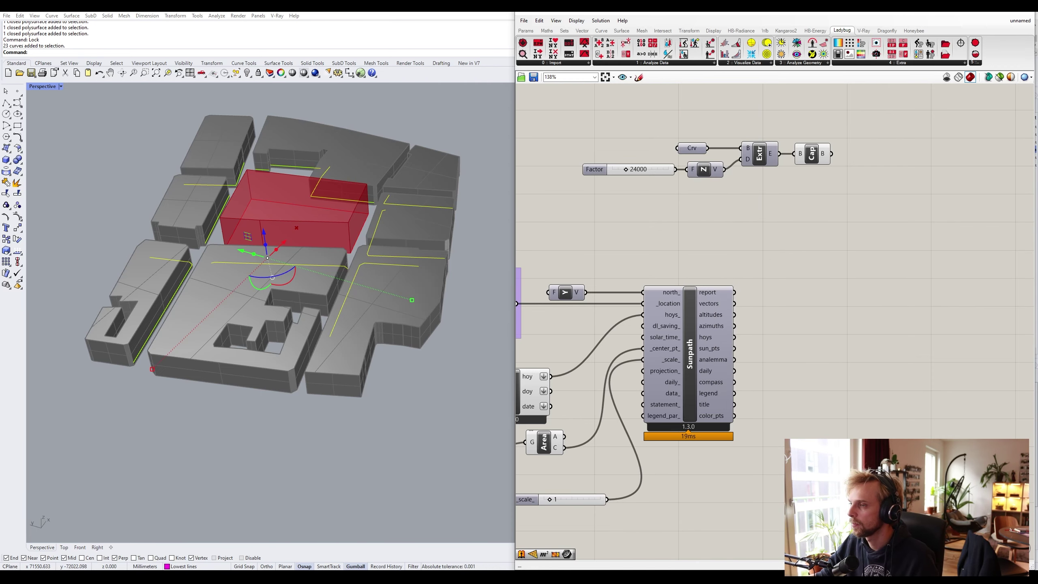
drag(840, 451, 828, 383)
click(863, 337)
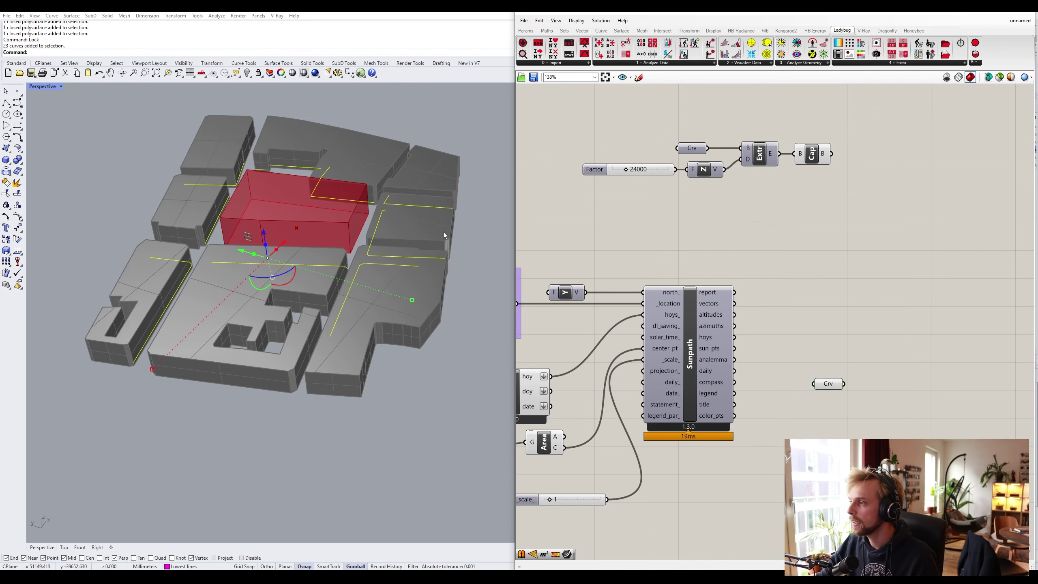
click(212, 404)
scroll(183, 289, up, 5)
Add an Extrude component above the lowest lines' Crv parameter, wire Crv into its base input and align the two
double_click(877, 316)
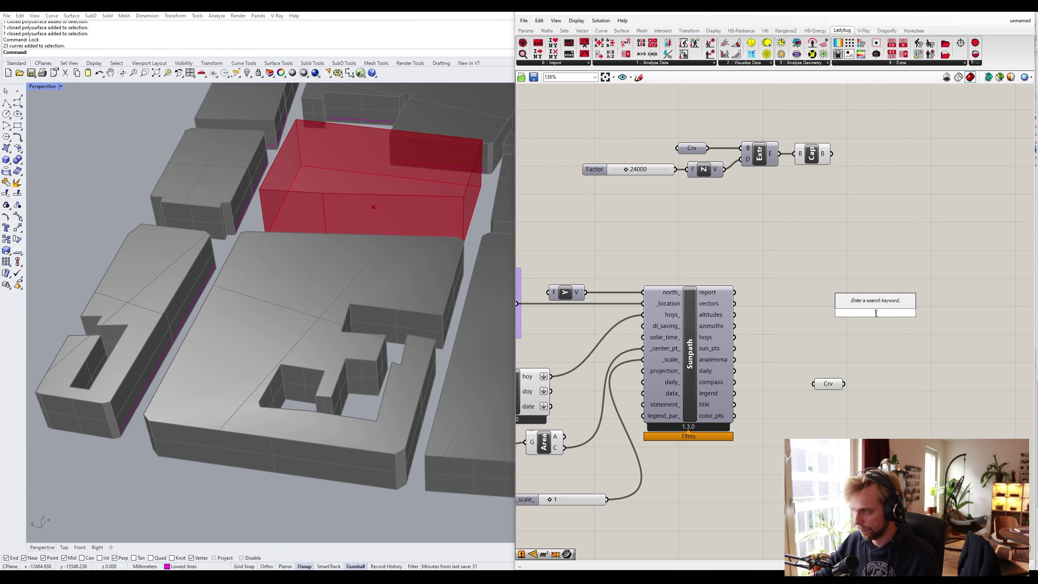
text(extrude)
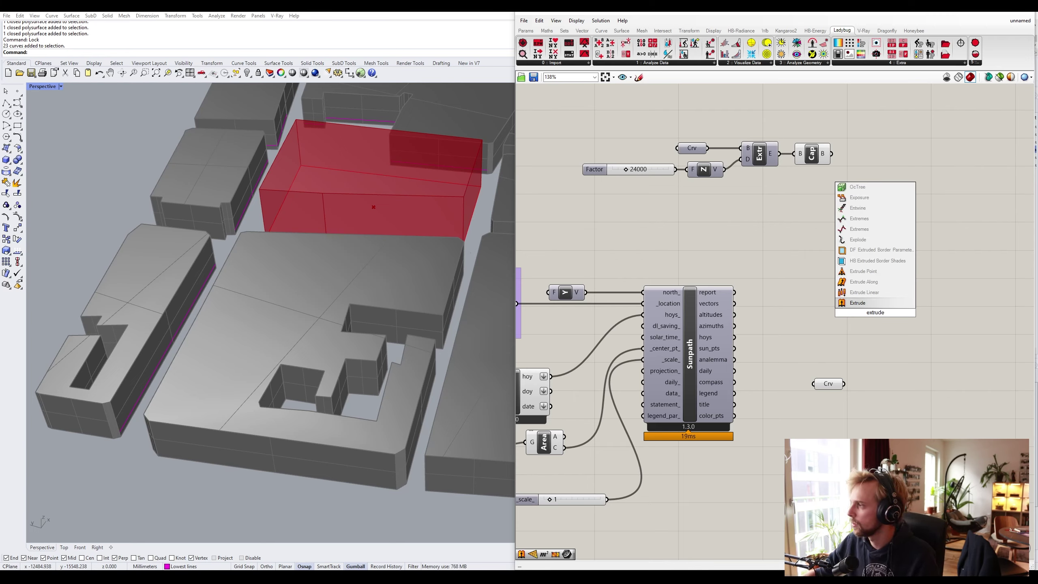
click(857, 303)
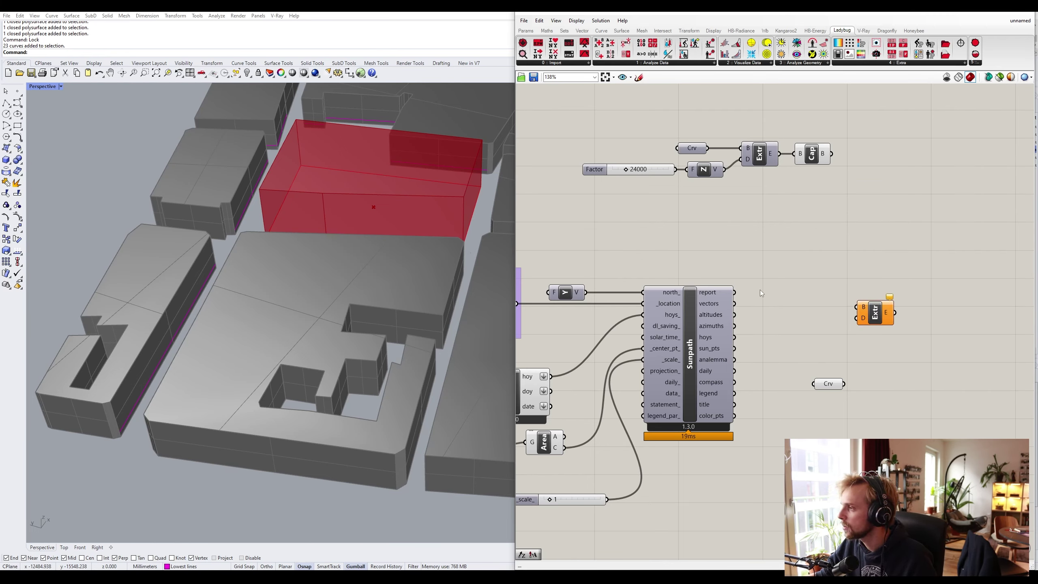
drag(844, 384, 857, 307)
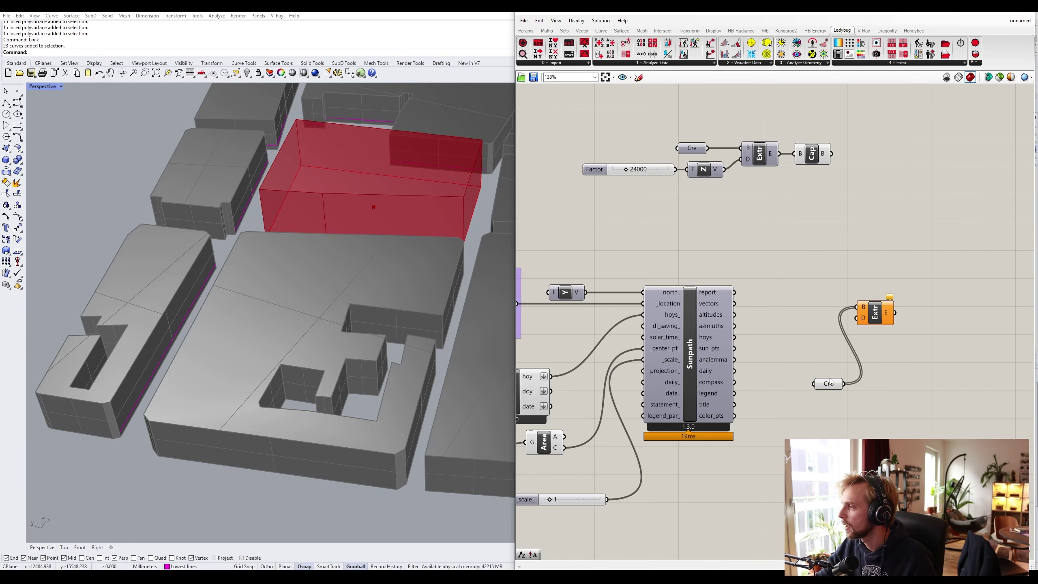
drag(830, 382, 829, 305)
Try extruding the lowest lines directly along the Sunpath vectors output and check the extrusion in the model
drag(941, 372, 800, 287)
drag(883, 326, 884, 303)
drag(734, 304, 858, 294)
scroll(256, 258, up, 5)
scroll(270, 244, up, 10)
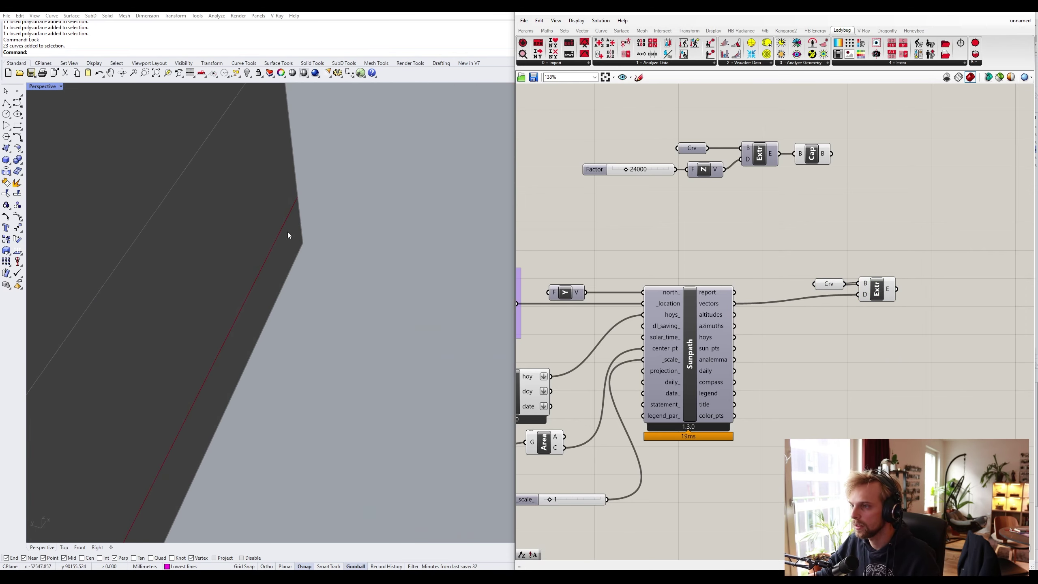
scroll(301, 198, up, 3)
scroll(226, 195, down, 3)
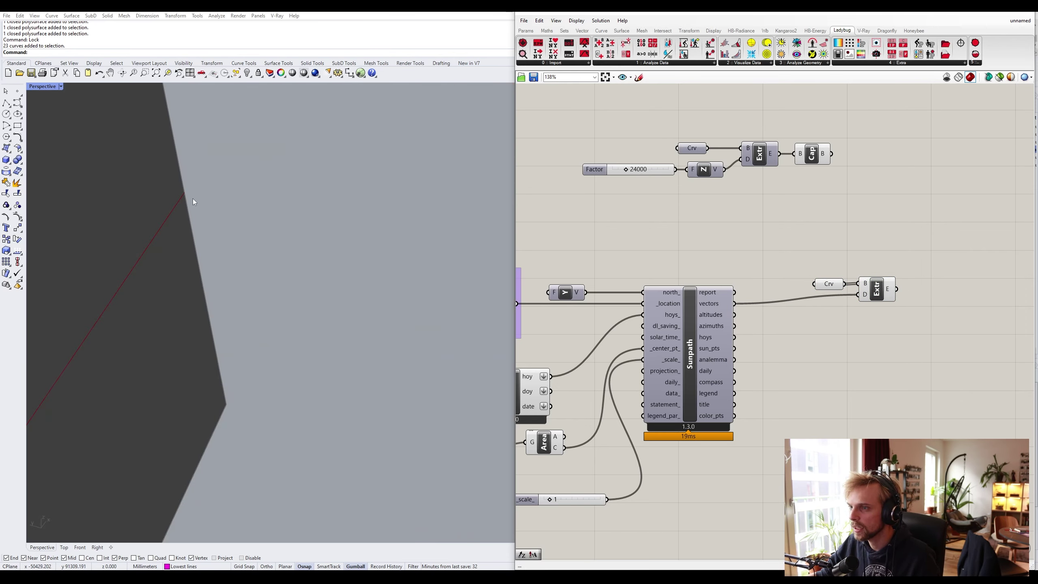
scroll(194, 197, down, 10)
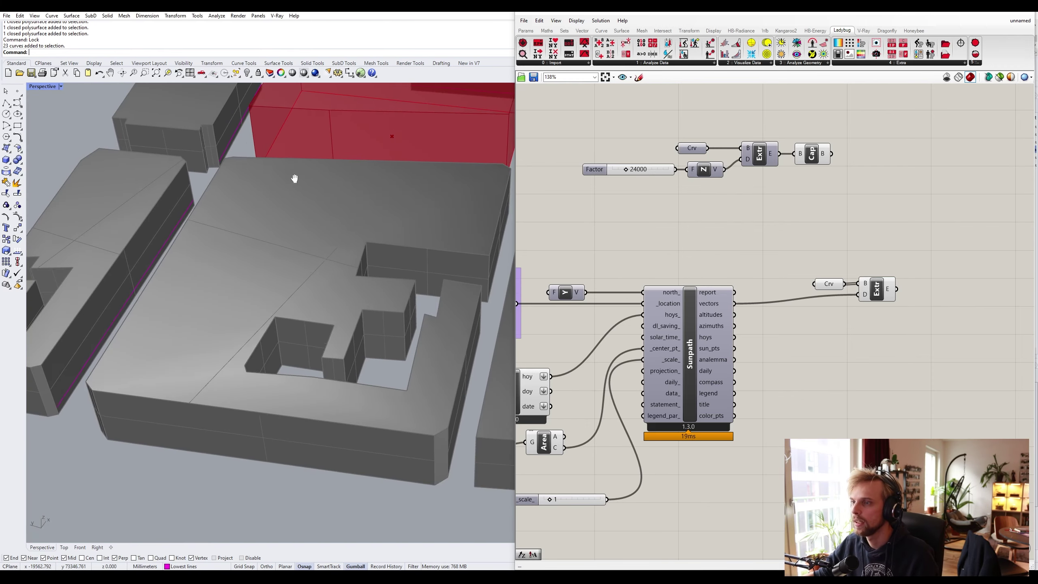
shift+right_drag(293, 185, 234, 282)
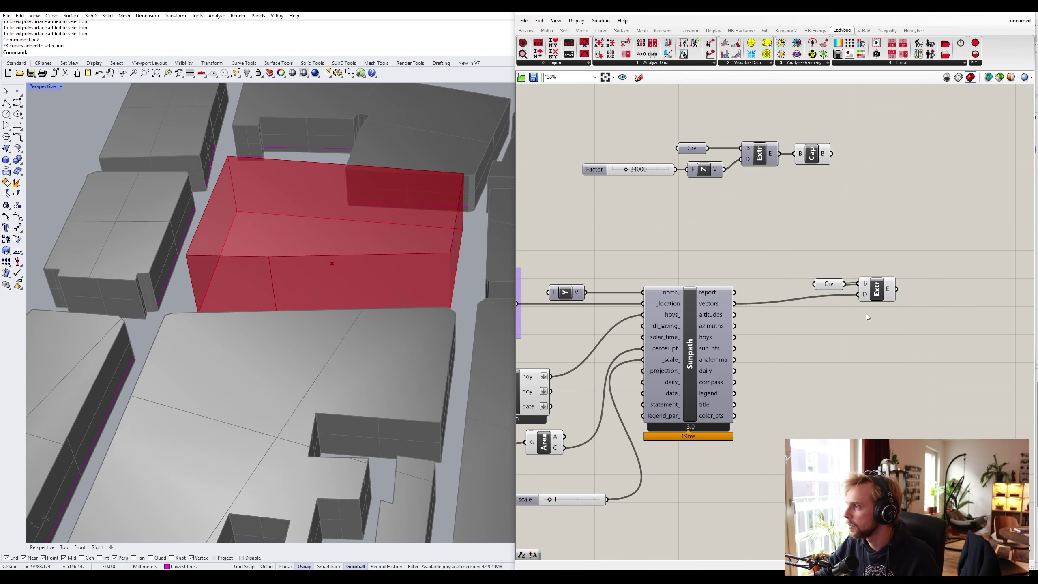
Shift the Crv and Extrude pair aside with the vectors wire detached, and add an Amplitude component below it
drag(899, 264, 814, 310)
drag(880, 286, 889, 275)
double_click(869, 320)
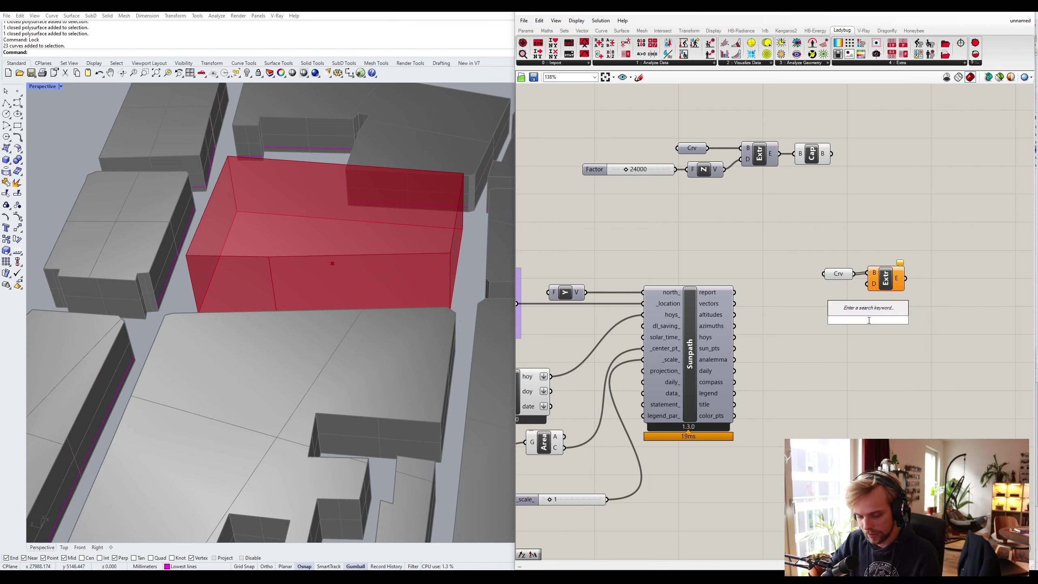
text(amop)
key(BackSpace)
key(BackSpace)
text(p)
key(Return)
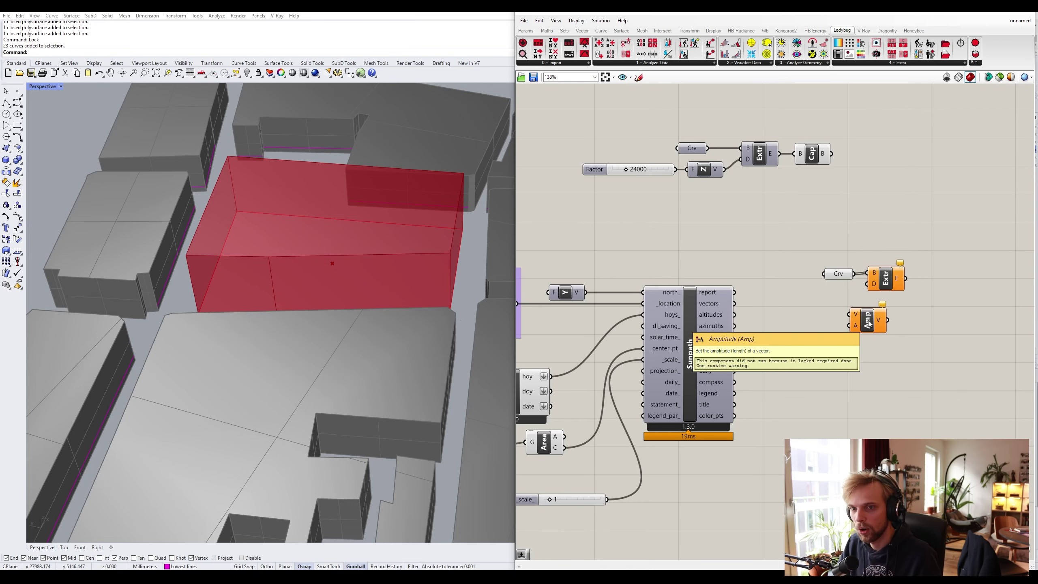
Wire Sunpath vectors through Amplitude into the Extrude direction input, and move the three components farther from Sunpath
drag(862, 320, 816, 312)
scroll(742, 307, up, 2)
drag(740, 309, 813, 313)
mouse_move(906, 293)
mouse_down()
mouse_move(861, 327)
mouse_move(896, 287)
mouse_up()
drag(945, 321, 818, 250)
drag(830, 342, 839, 333)
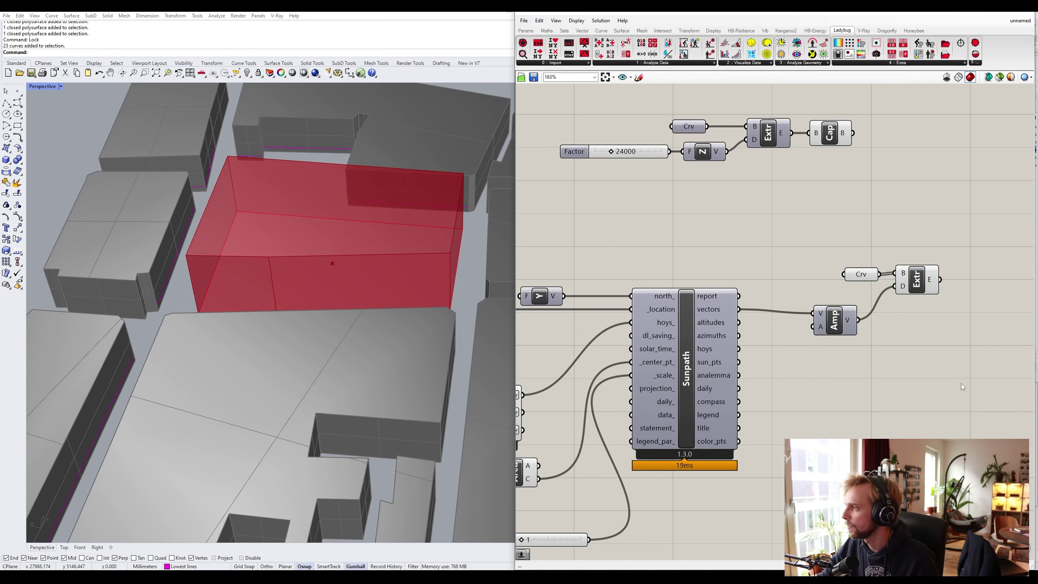
drag(987, 388, 804, 242)
drag(834, 321, 881, 314)
click(850, 349)
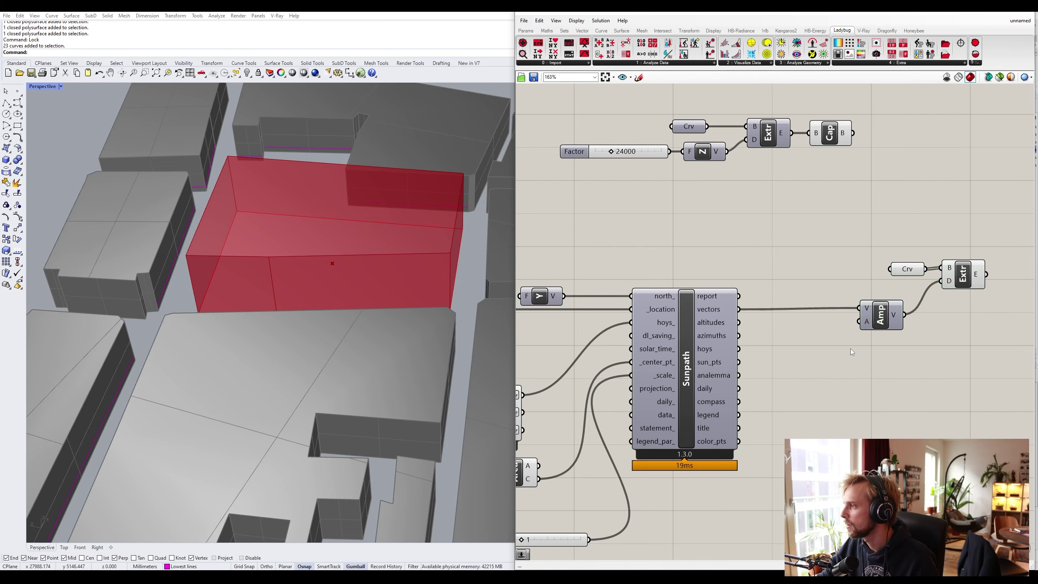
Add a 200000 number slider, wire it into the Amplitude component's length input and view the extruded planes from the side
double_click(804, 382)
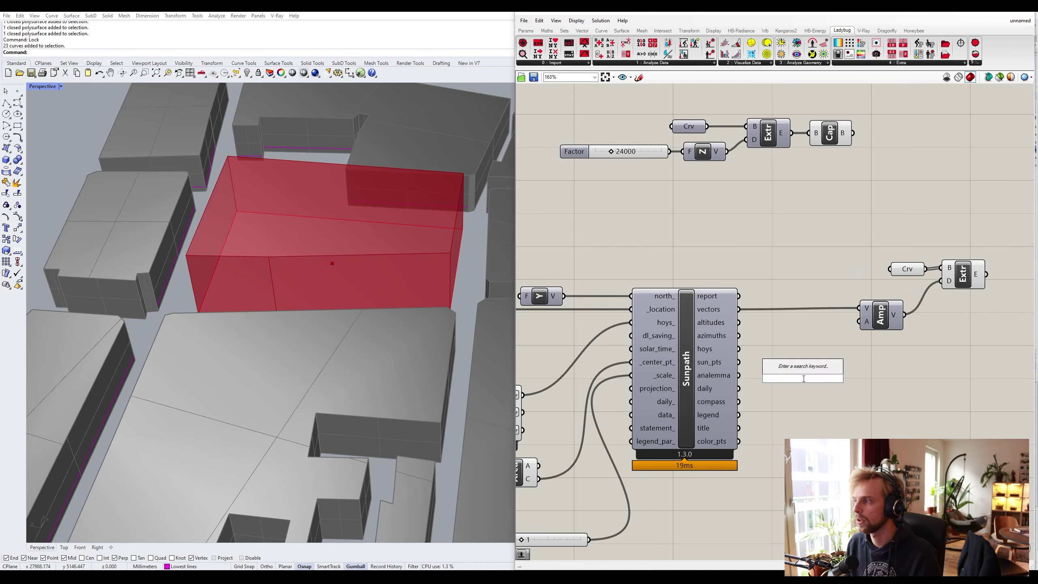
text(200)
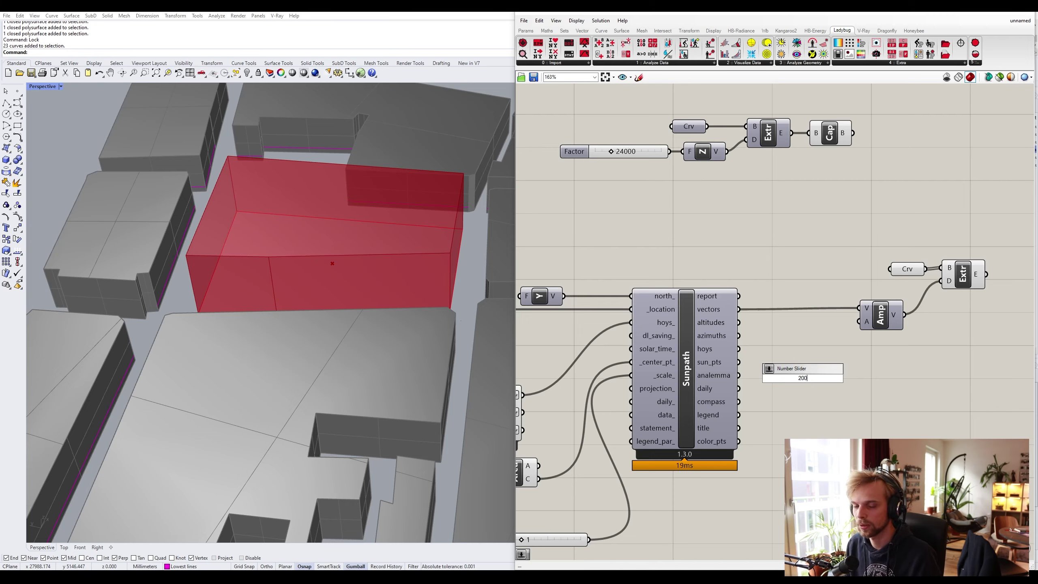
text(000)
key(Return)
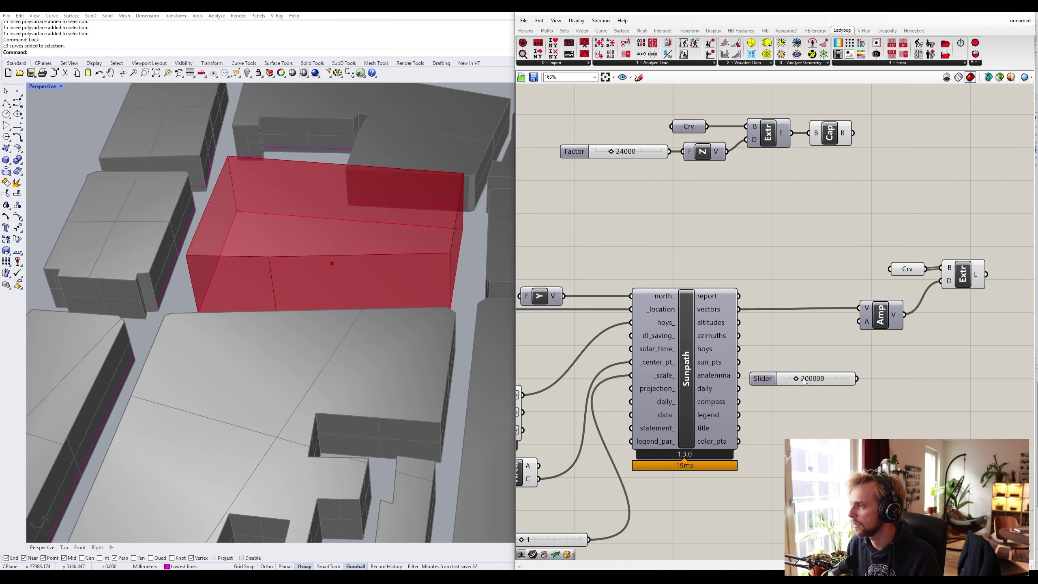
drag(858, 379, 860, 322)
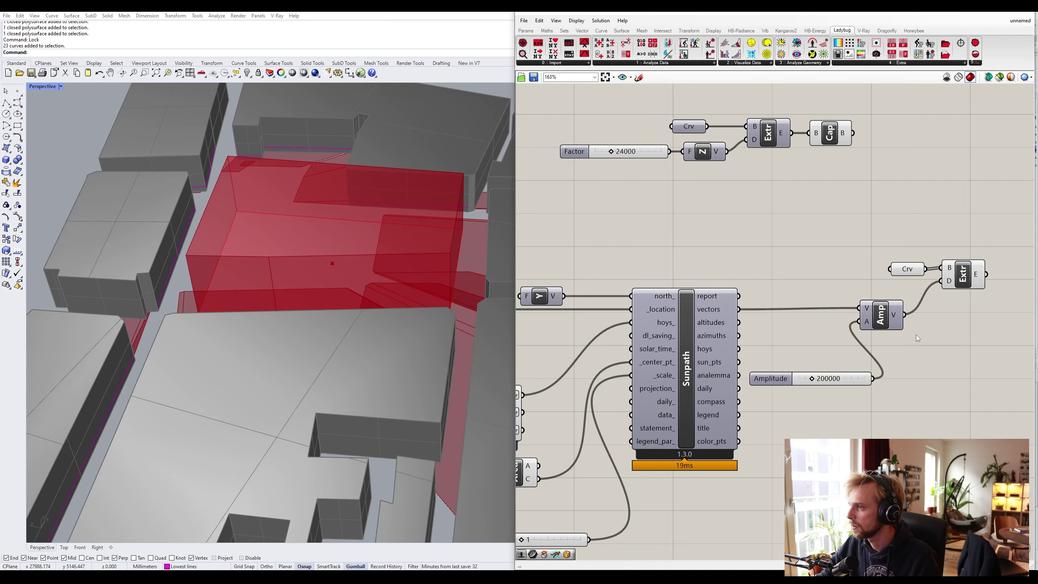
scroll(366, 221, down, 3)
right_drag(366, 221, 279, 212)
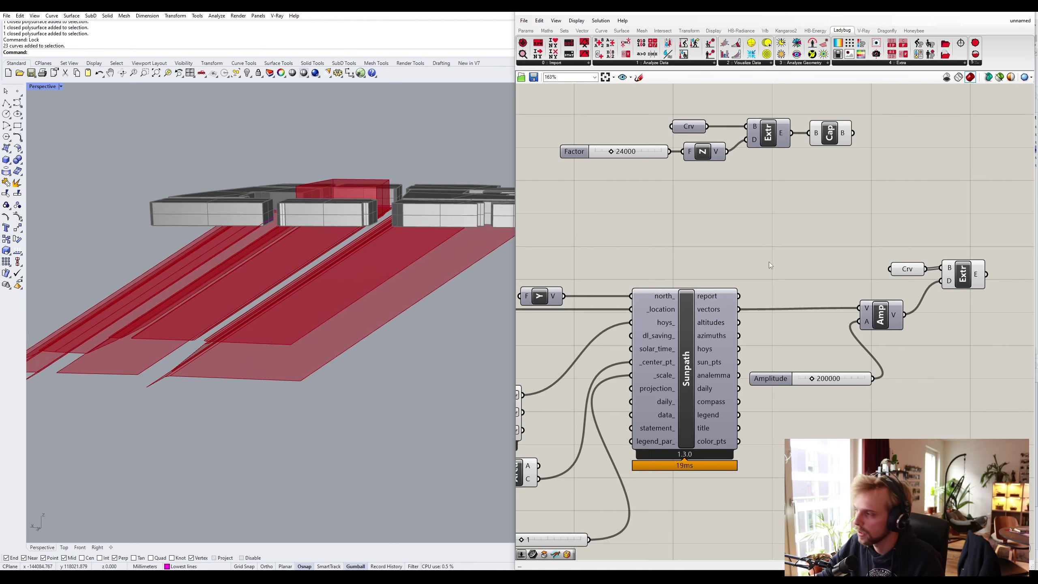
Move the Crv and Extrude pair farther from Amplitude and add a Reverse vector component between them
right_drag(770, 261, 633, 245)
drag(868, 291, 782, 213)
drag(825, 258, 922, 260)
click(825, 338)
double_click(825, 337)
text(rever)
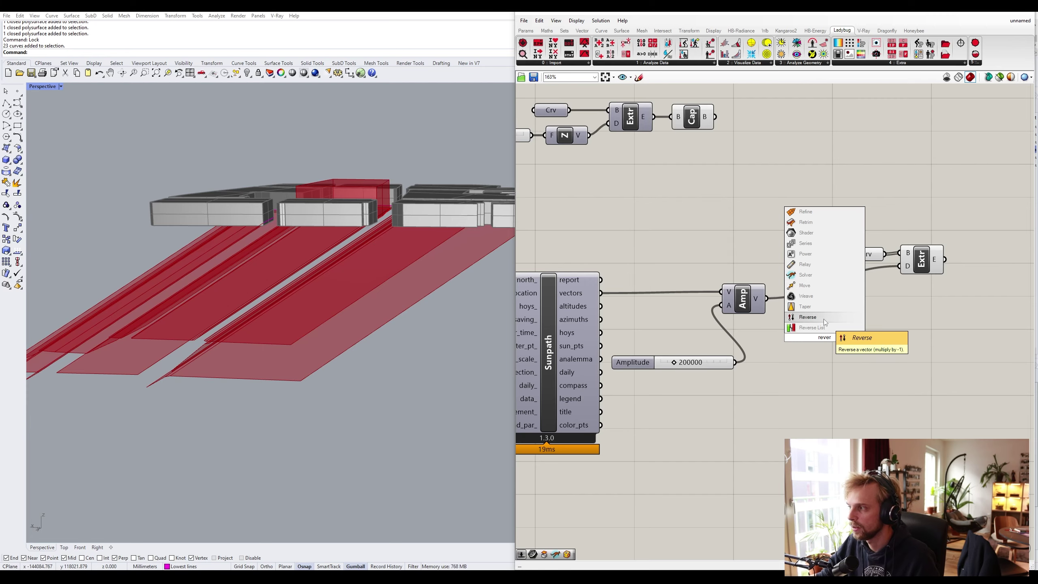
click(824, 318)
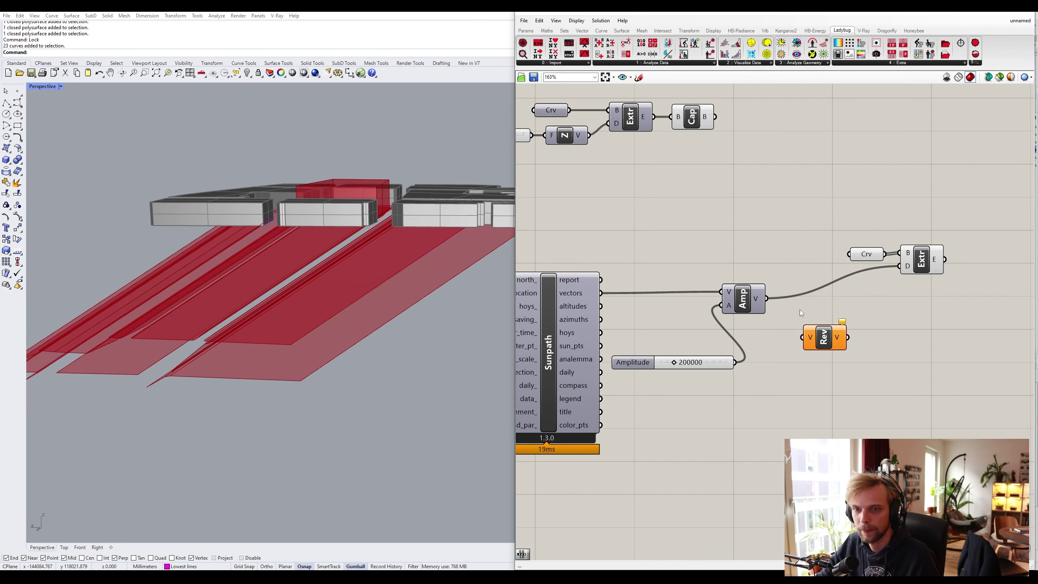
Route the Amplitude output through the Reverse component into the Extrude direction input so the planes rise toward the sun
drag(767, 299, 804, 339)
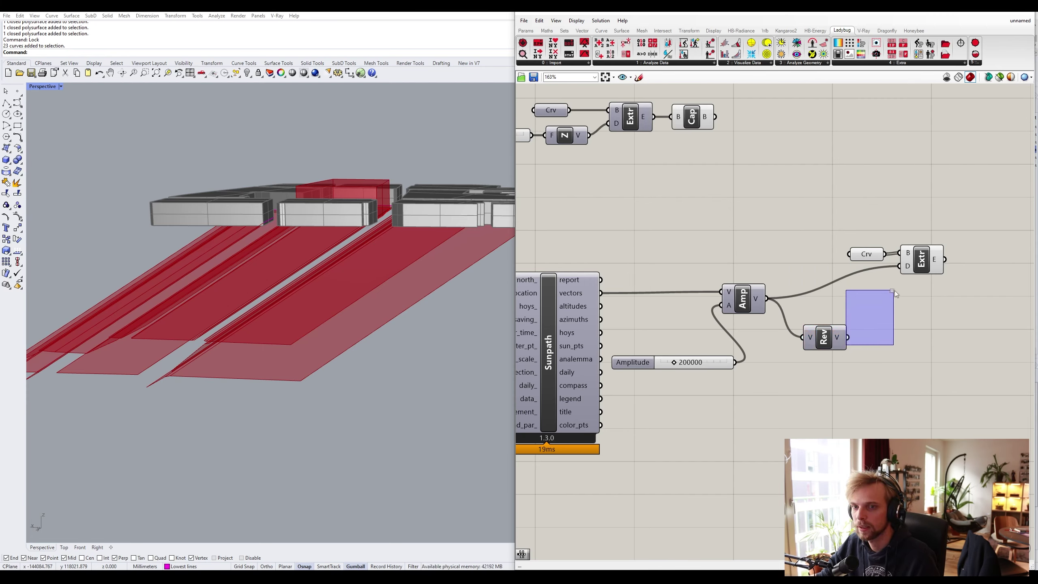
drag(895, 292, 895, 293)
drag(848, 337, 901, 266)
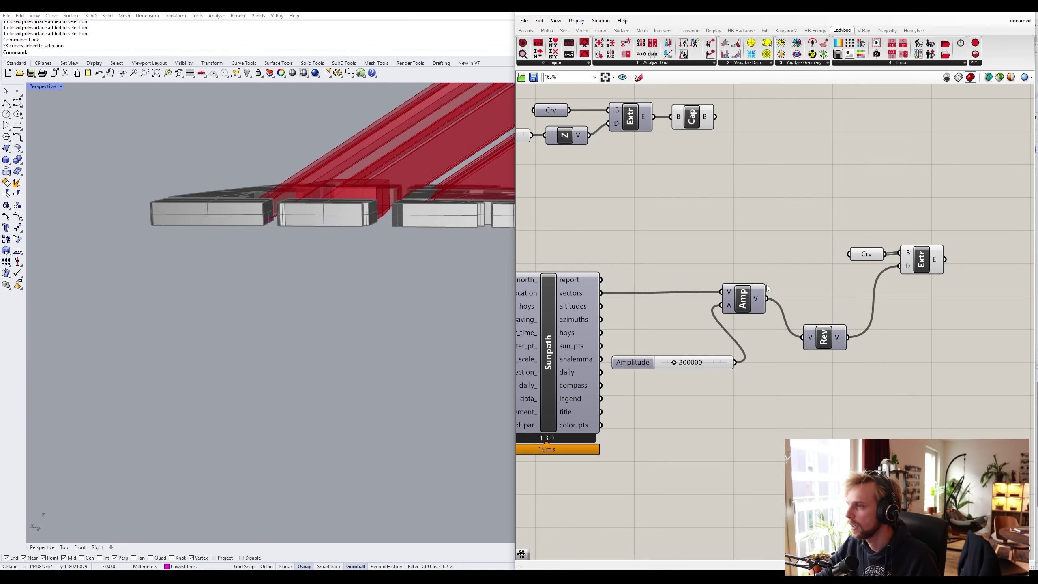
scroll(349, 198, down, 5)
right_drag(349, 198, 346, 247)
scroll(346, 247, up, 2)
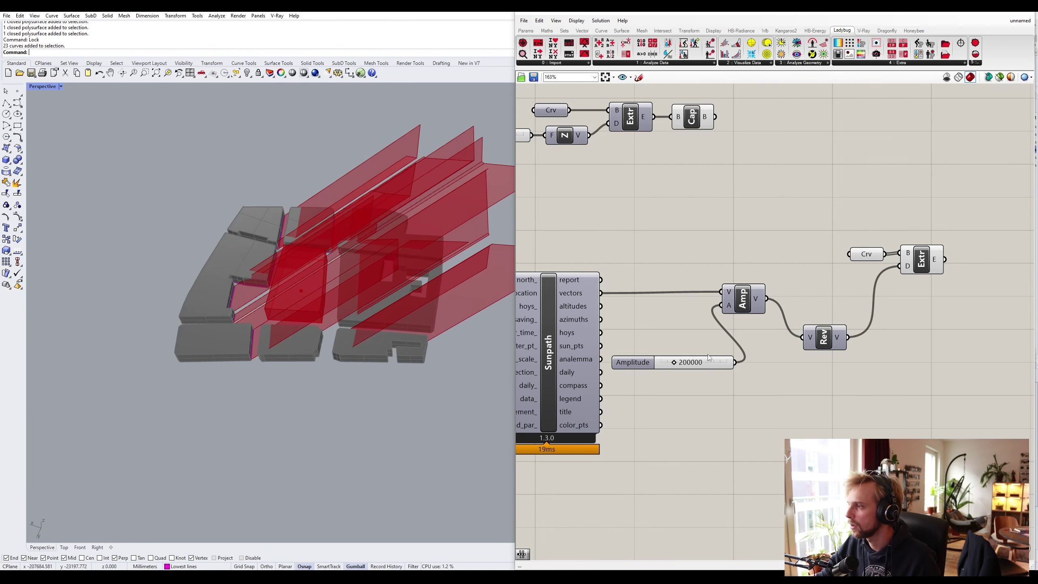
Arrange the amplitude slider, Amplitude, Reverse, Crv and Extrude components into a compact row
drag(708, 358, 691, 303)
drag(853, 365, 695, 271)
drag(838, 340, 879, 298)
click(887, 278)
scroll(904, 285, up, 2)
drag(965, 285, 902, 213)
shift+click(846, 243)
drag(932, 251, 966, 252)
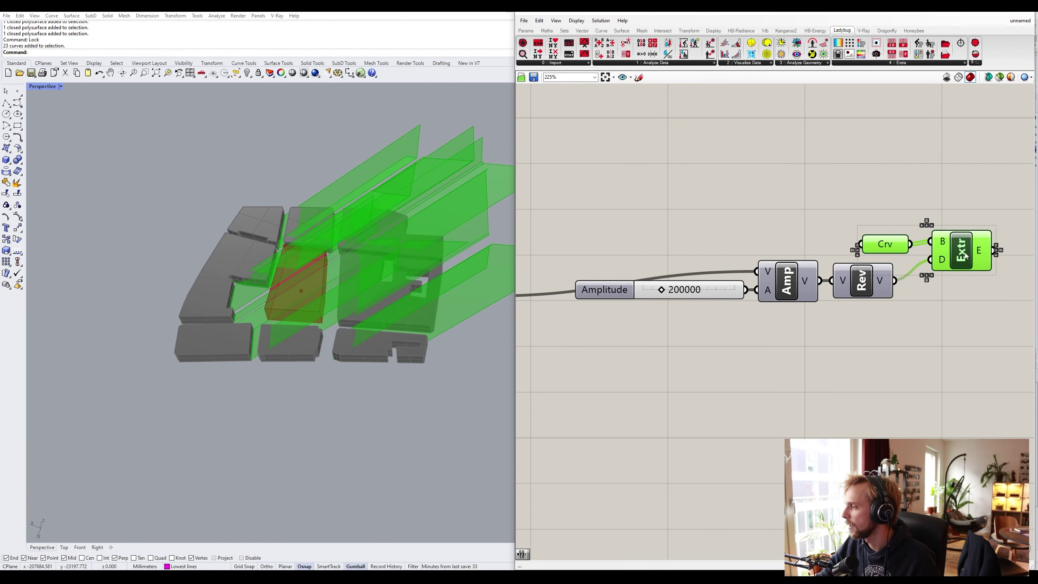
right_drag(995, 327, 828, 295)
click(828, 295)
Inspect how the sun planes cut the site volume and add another Extrude component after the existing one
right_drag(353, 258, 340, 232)
scroll(340, 232, up, 3)
right_drag(808, 279, 745, 274)
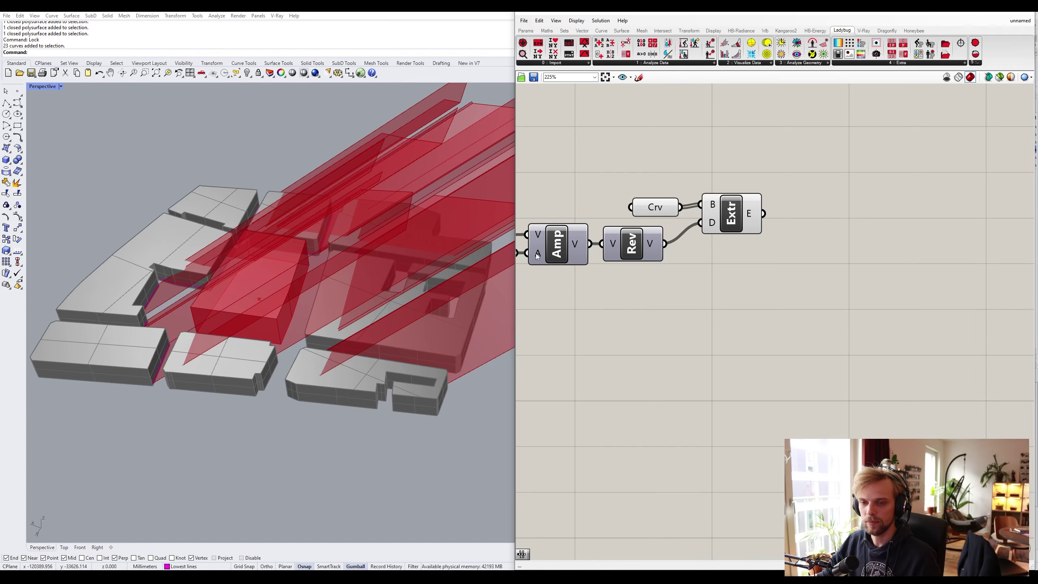
right_drag(344, 251, 218, 415)
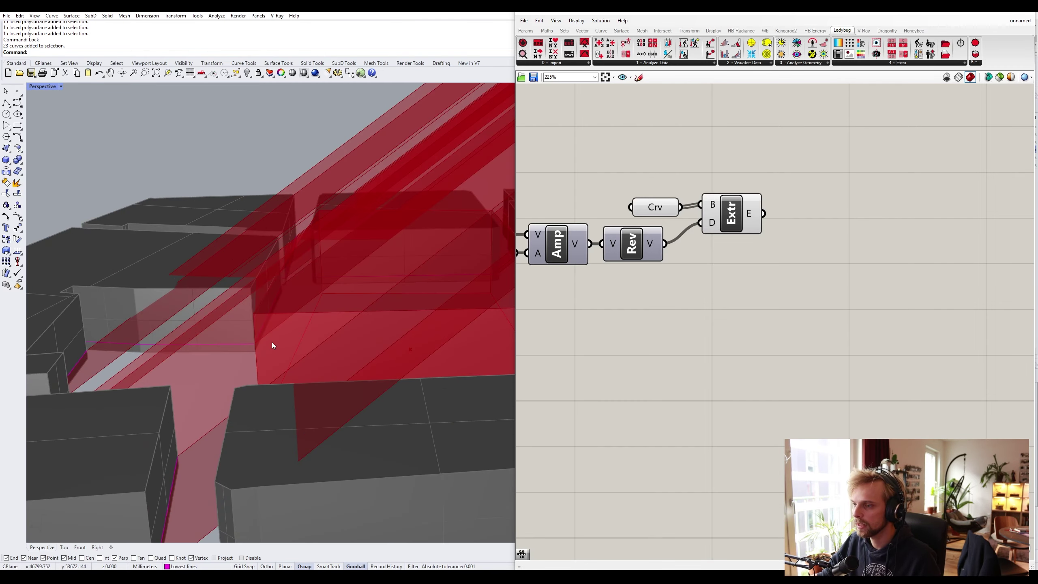
right_drag(261, 340, 327, 272)
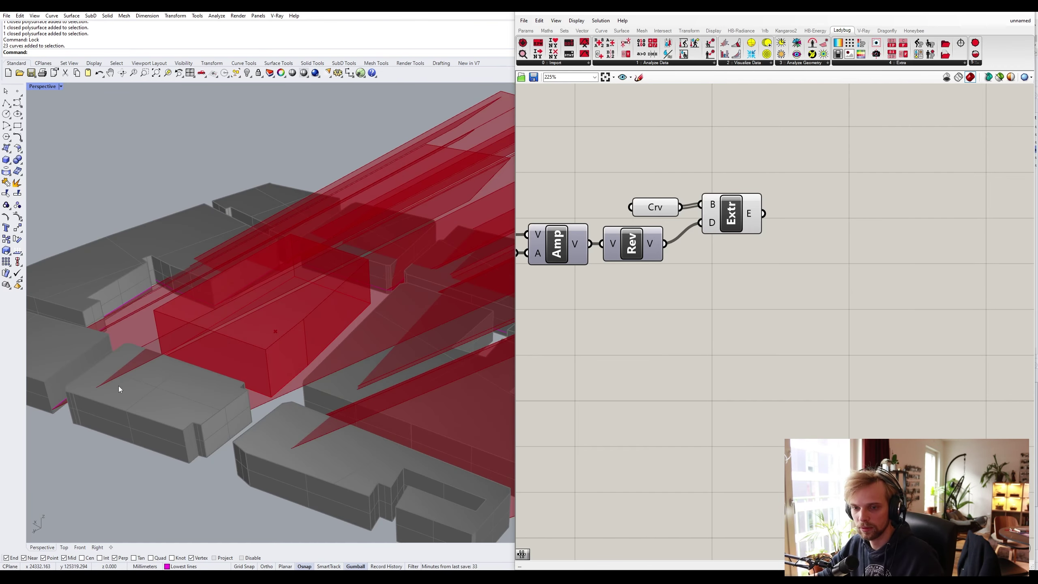
right_drag(228, 364, 491, 355)
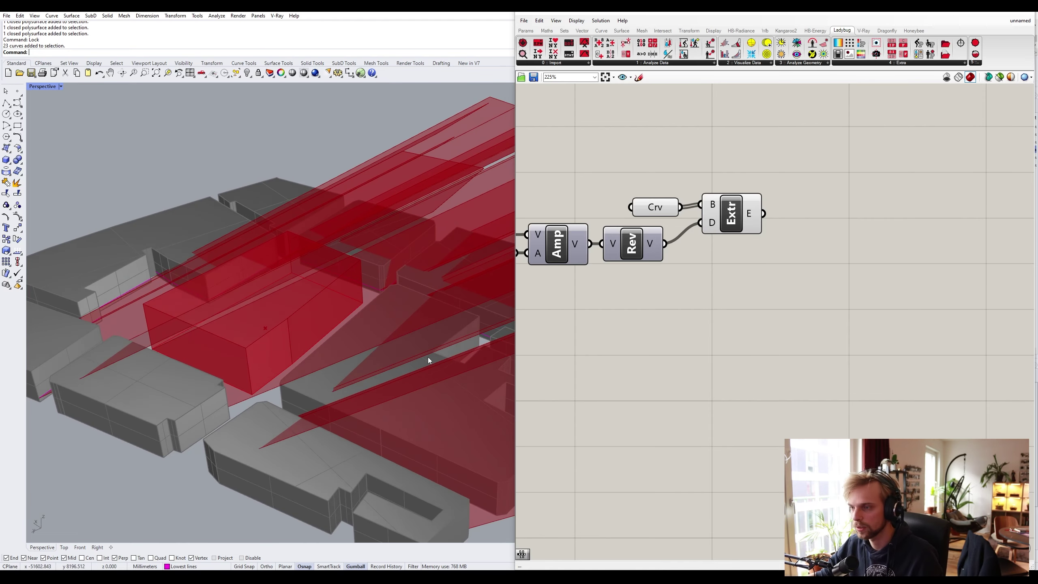
double_click(847, 288)
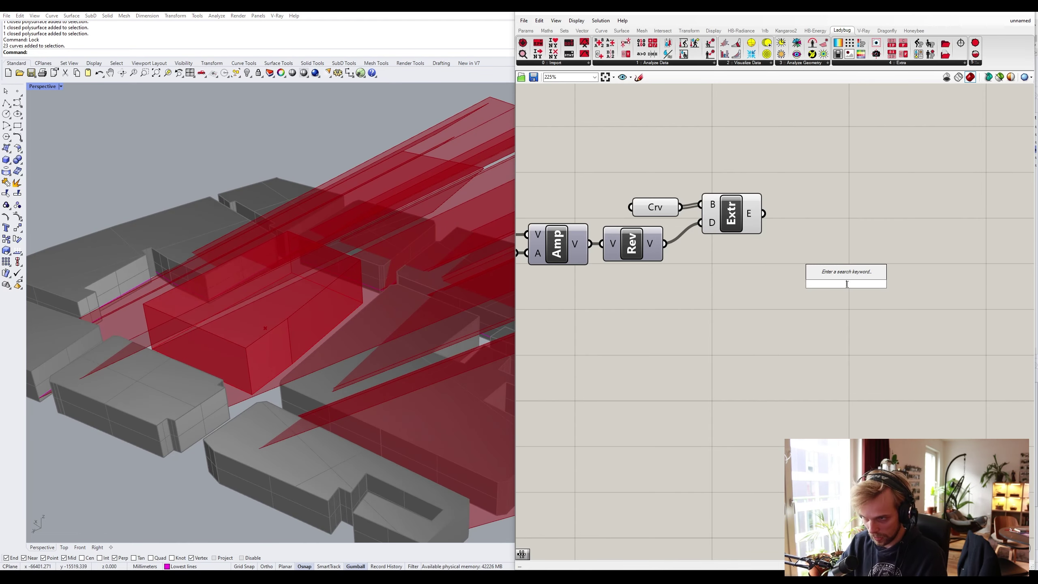
text(extru)
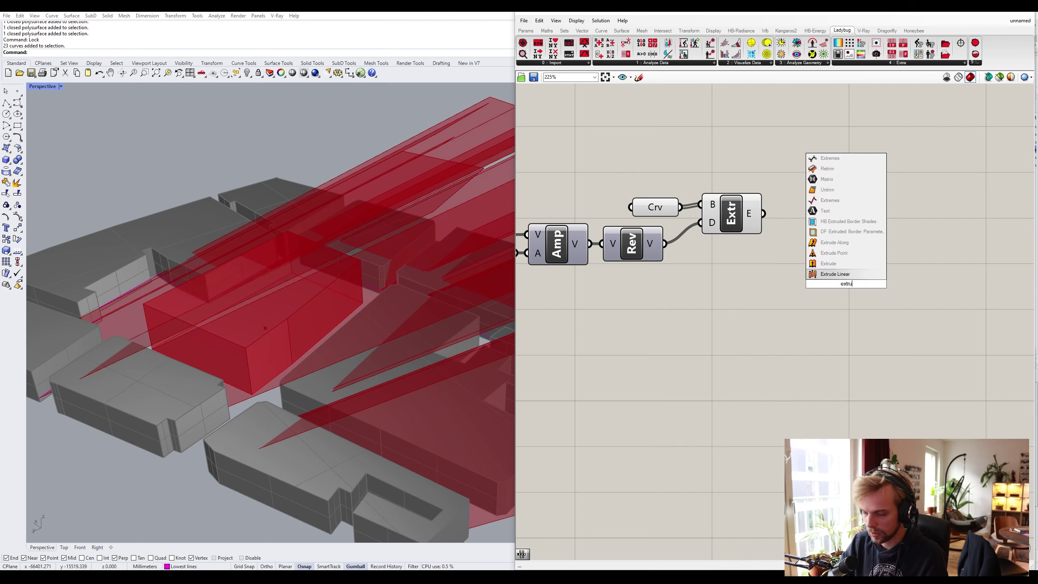
click(829, 264)
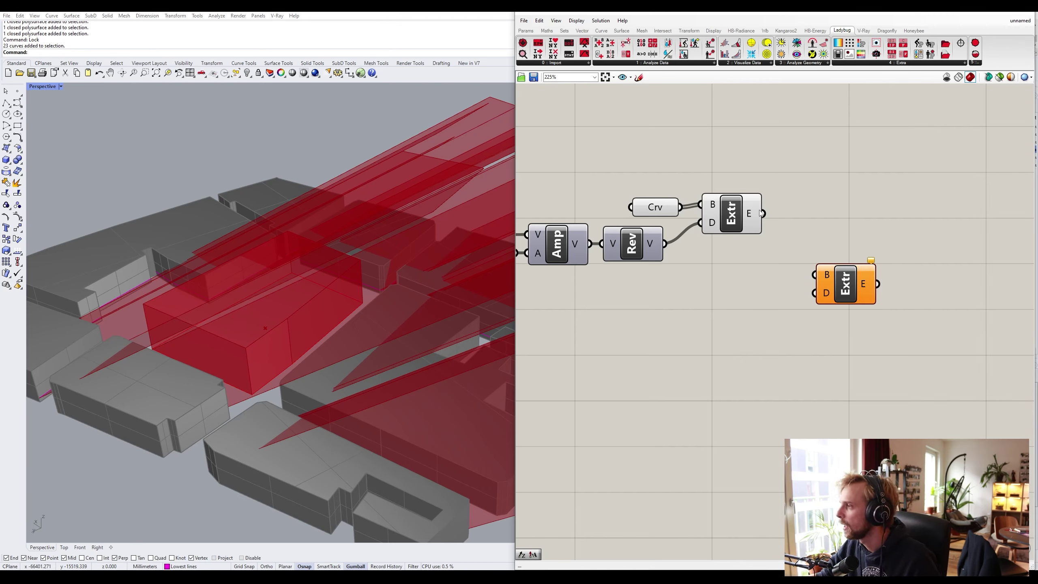
Feed the sun planes into the second Extrude component's base and add a Unit Z vector as its direction
drag(763, 212, 855, 226)
click(753, 328)
double_click(753, 327)
text(z)
click(753, 319)
drag(783, 327, 831, 241)
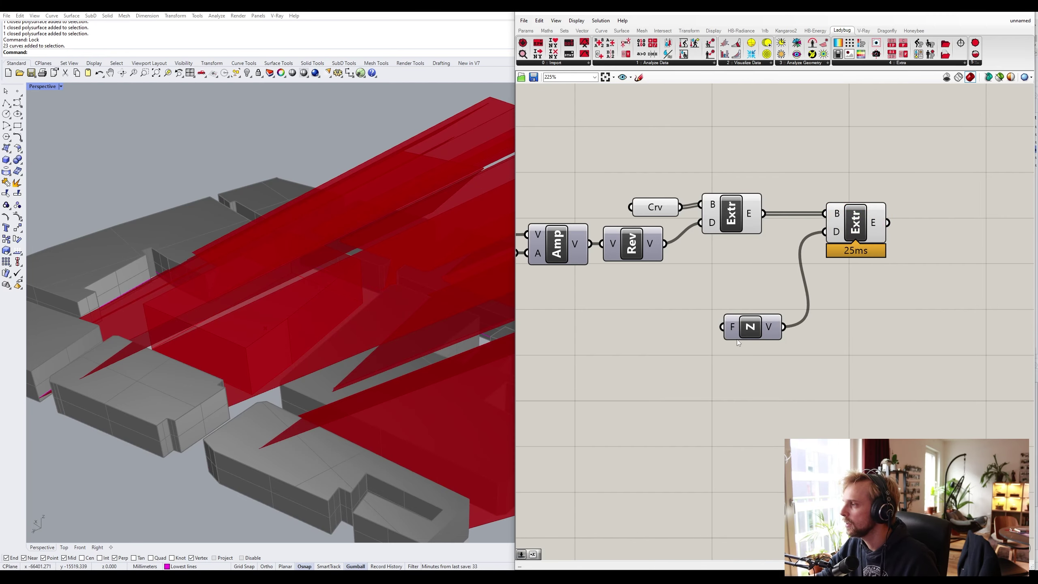
Add a number slider set to 100000 and connect it to the Unit Z factor of the second Extrude
drag(740, 340, 755, 295)
double_click(636, 321)
text(100000)
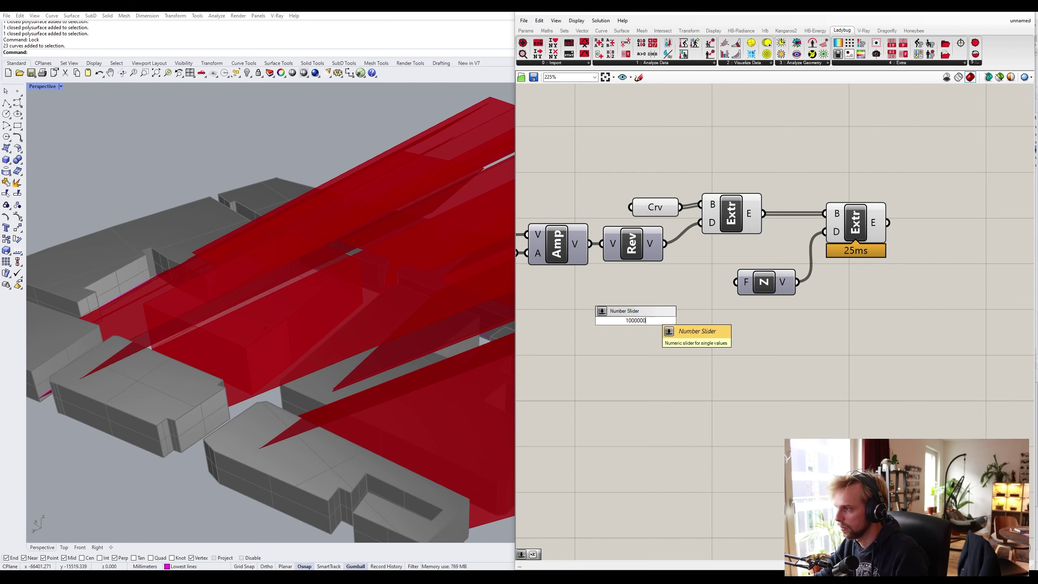
text(0)
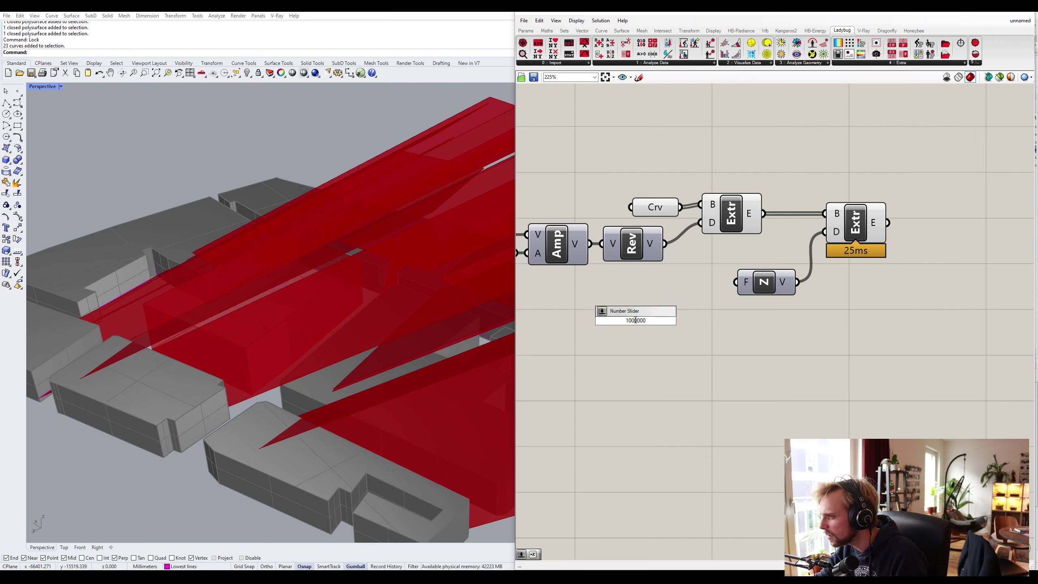
key(Return)
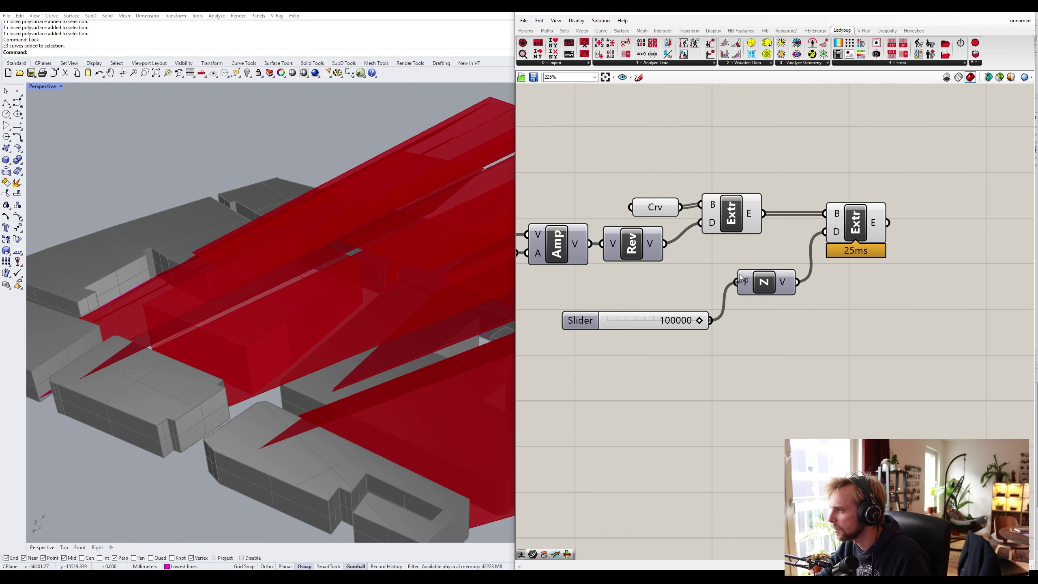
drag(669, 327, 675, 292)
scroll(251, 136, down, 6)
right_drag(269, 152, 304, 283)
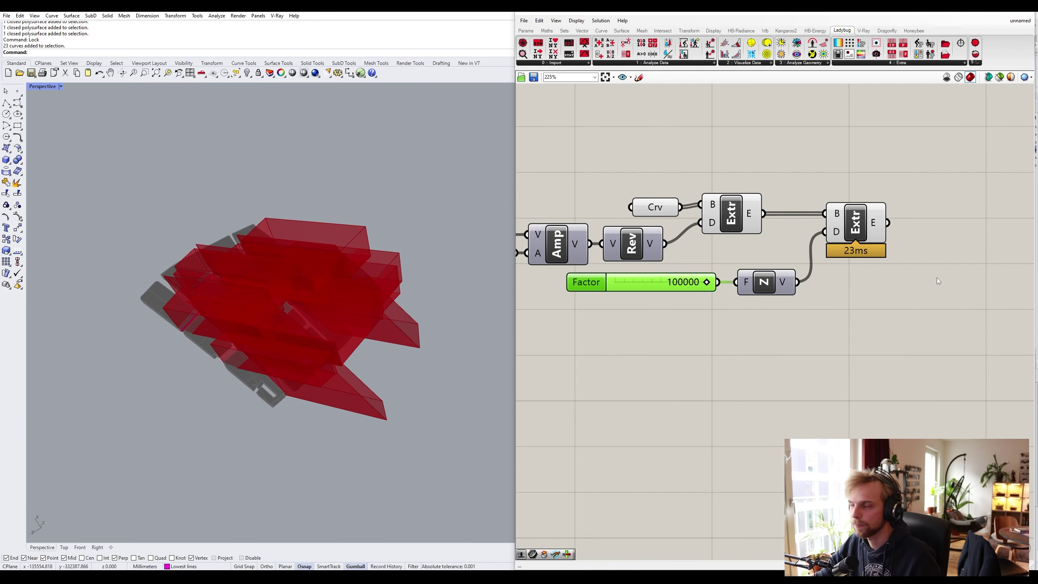
Hide the preview of the Crv, Reverse and first Extrude components
click(771, 296)
drag(740, 248, 625, 143)
middle_click(624, 141)
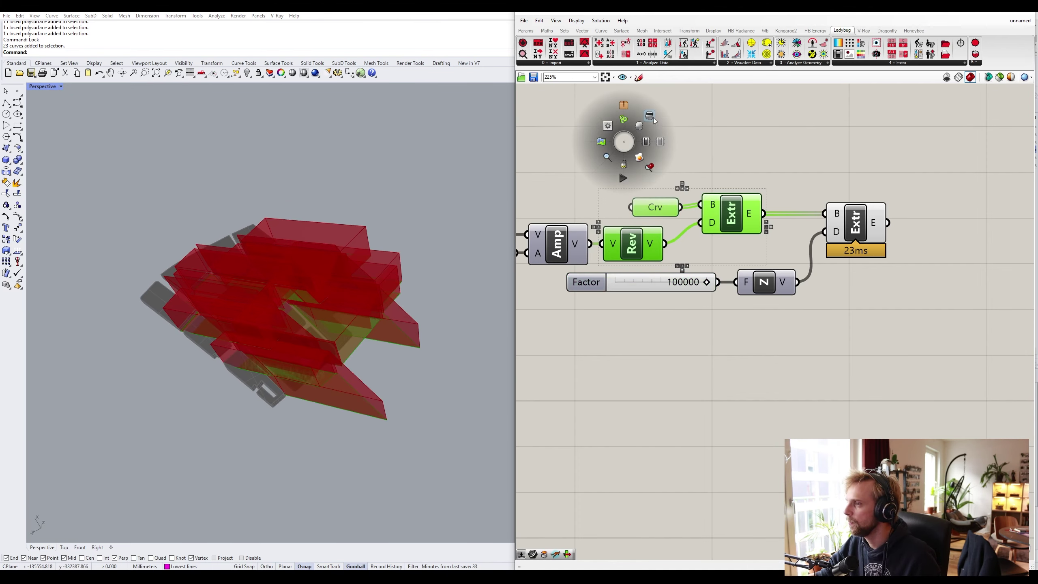
click(653, 117)
click(711, 161)
Add a Solid Difference component in the free area beyond the Cap and second Extrude components
right_drag(395, 327, 454, 270)
scroll(777, 377, down, 6)
drag(852, 308, 676, 251)
scroll(741, 271, up, 2)
drag(757, 290, 954, 285)
right_drag(1024, 324, 771, 299)
click(784, 300)
scroll(800, 302, up, 1)
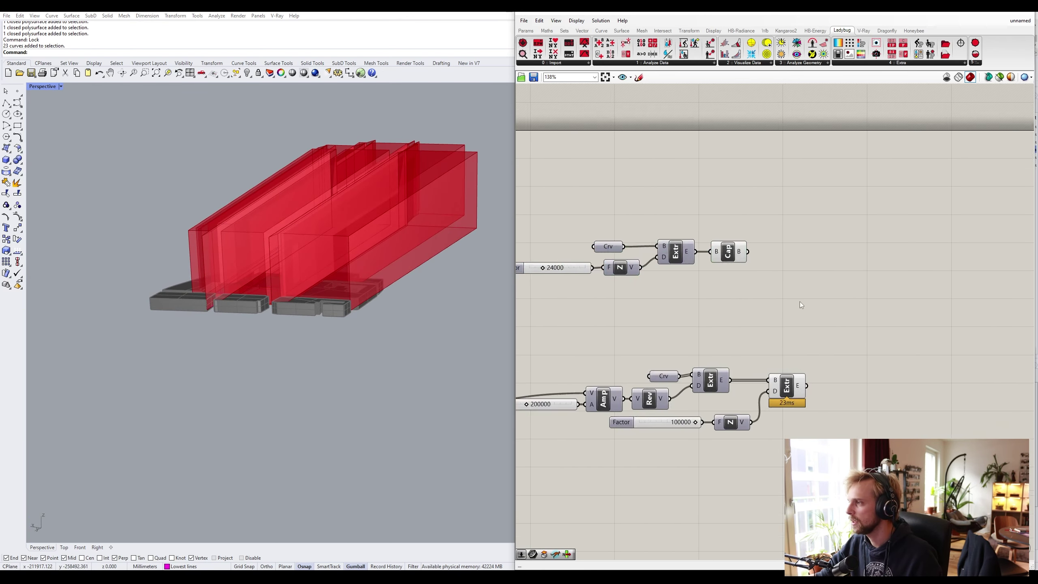
double_click(831, 302)
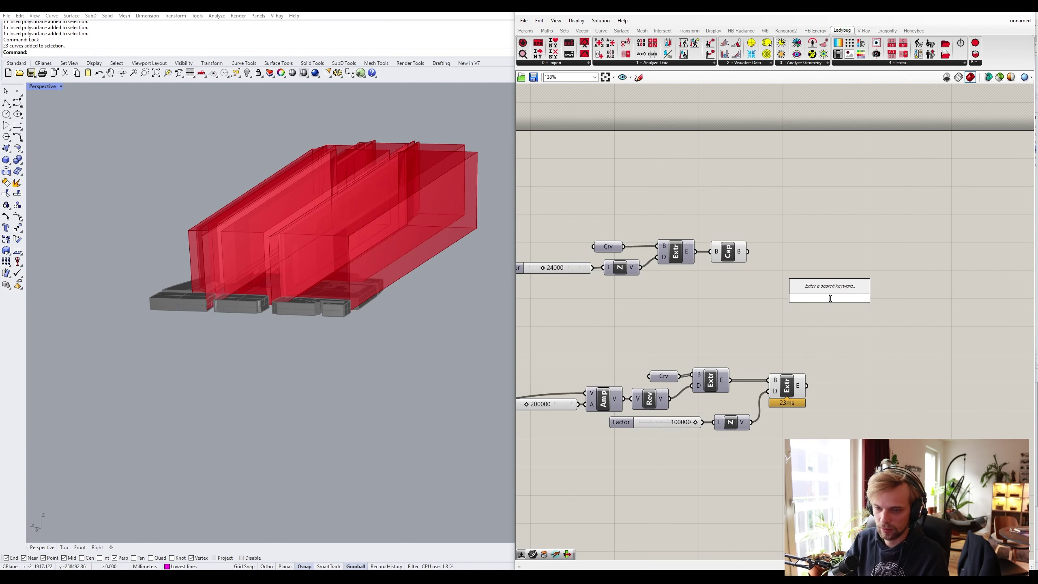
text(solid di)
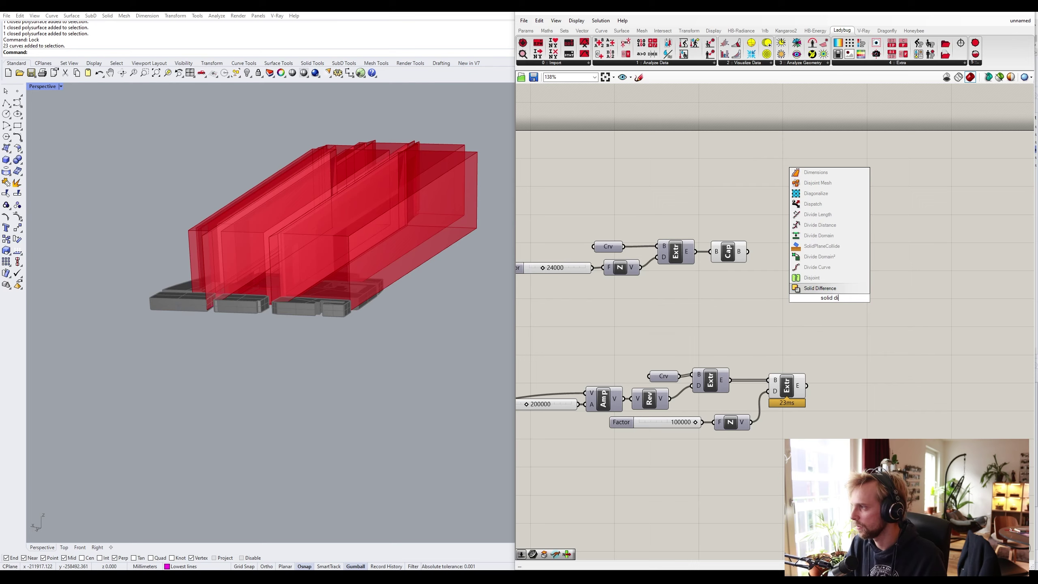
key(Return)
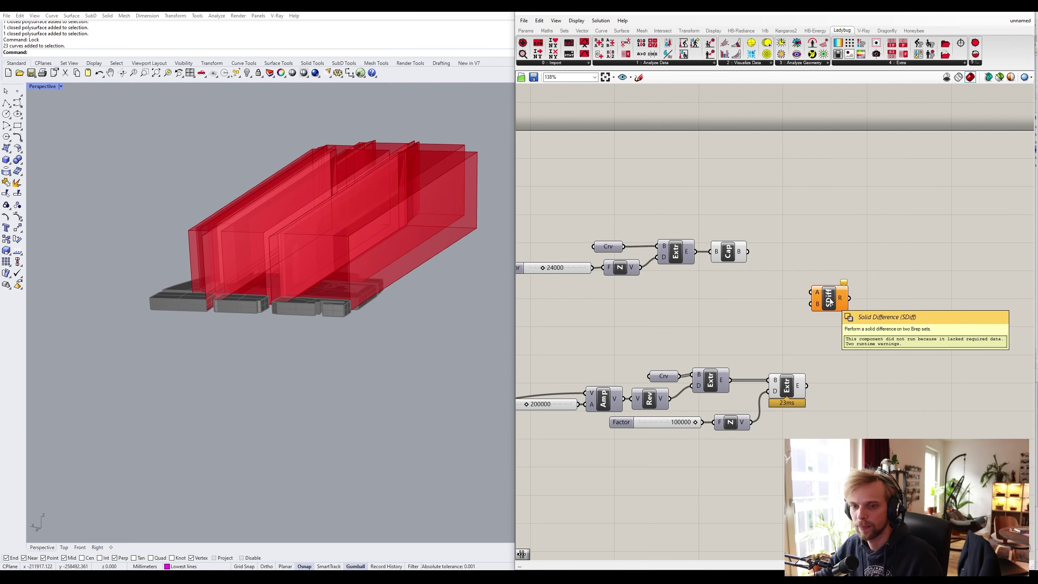
Connect the Cap output to Solid Difference input A and the second Extrude output to input B
click(729, 251)
scroll(277, 297, up, 5)
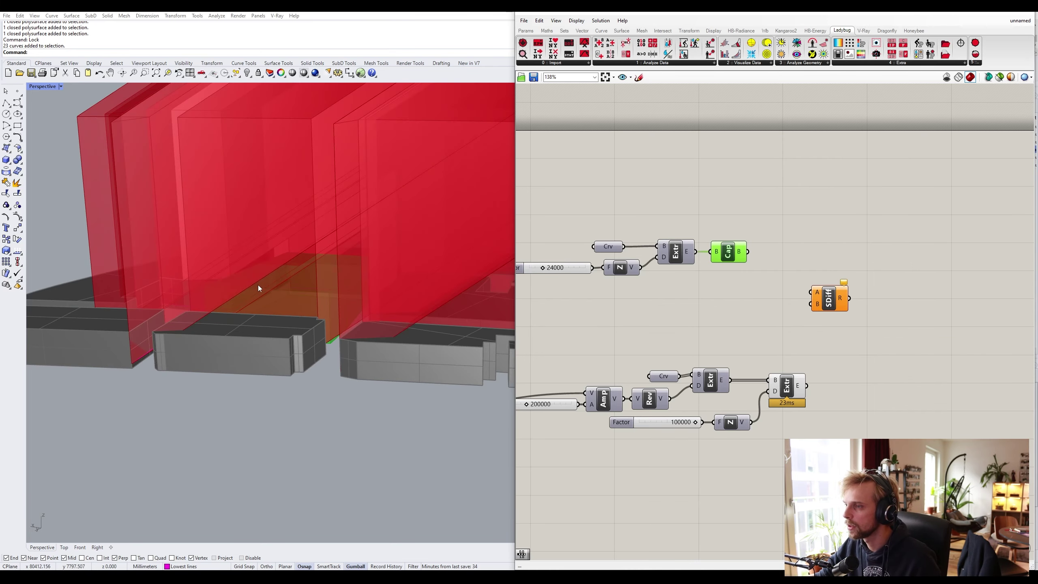
scroll(262, 287, up, 2)
right_drag(400, 321, 358, 442)
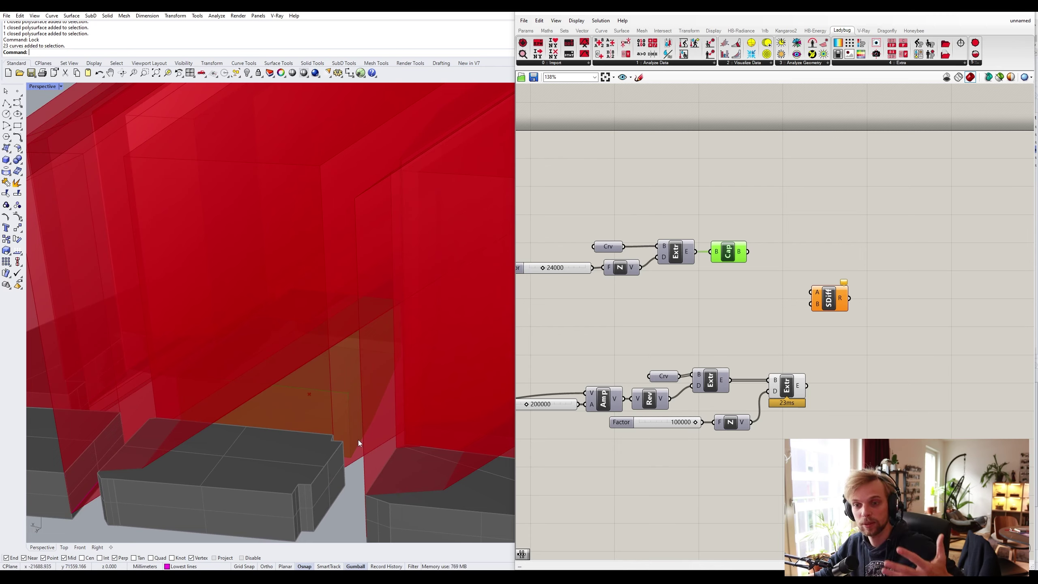
click(741, 276)
drag(747, 252, 875, 277)
click(837, 339)
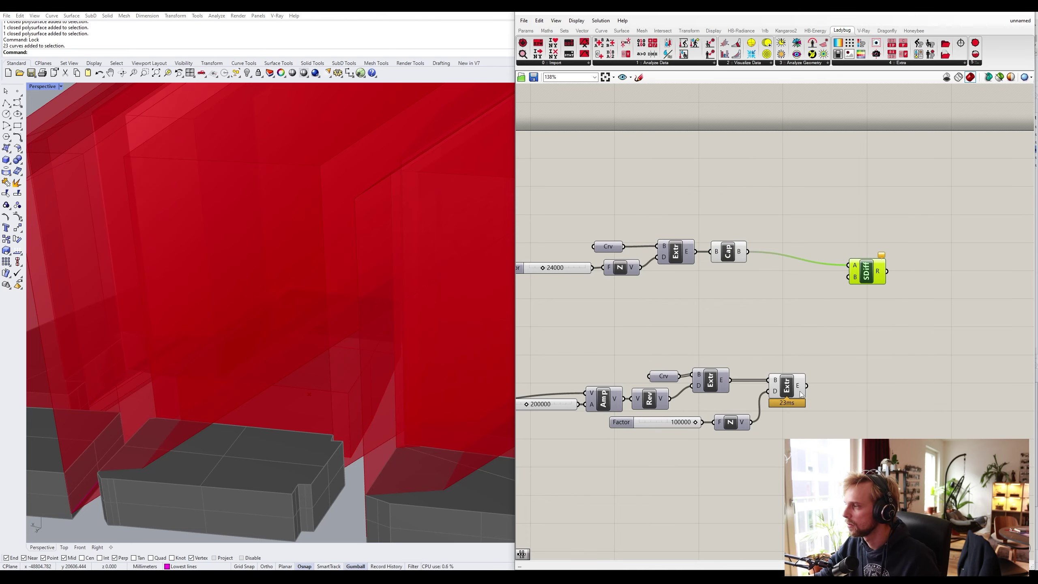
drag(787, 387, 849, 277)
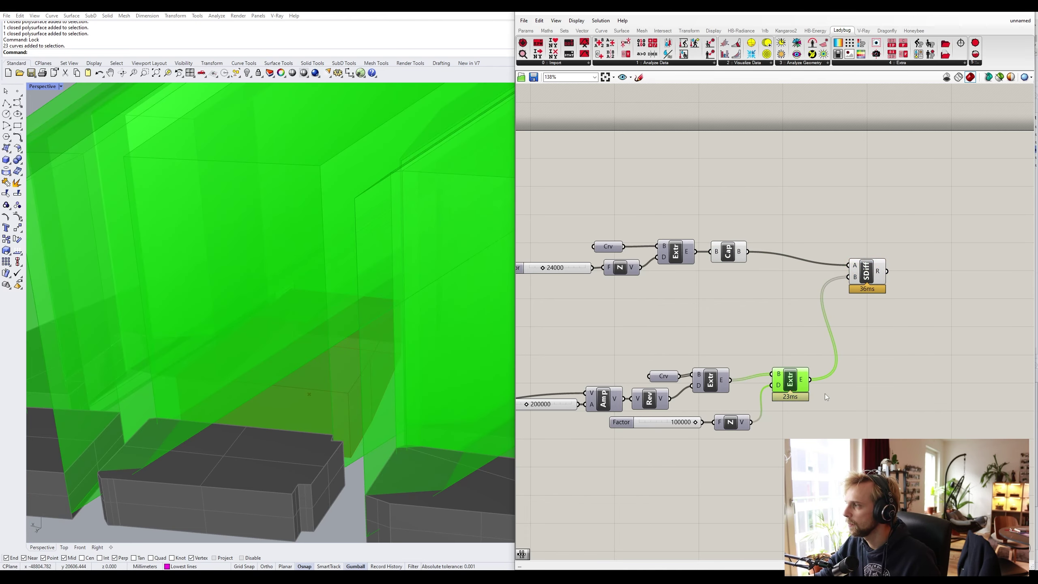
Hide the preview of the second Extrude and the Cap component so only the Solid Difference is displayed
middle_click(778, 372)
click(803, 341)
click(628, 341)
right_drag(368, 302, 255, 376)
click(730, 251)
middle_click(735, 249)
click(759, 220)
click(758, 221)
Examine the cut site volume from several angles together with the month, day and hour sliders
shift+right_drag(211, 270, 354, 217)
right_drag(353, 217, 332, 262)
scroll(381, 197, up, 4)
scroll(595, 240, down, 6)
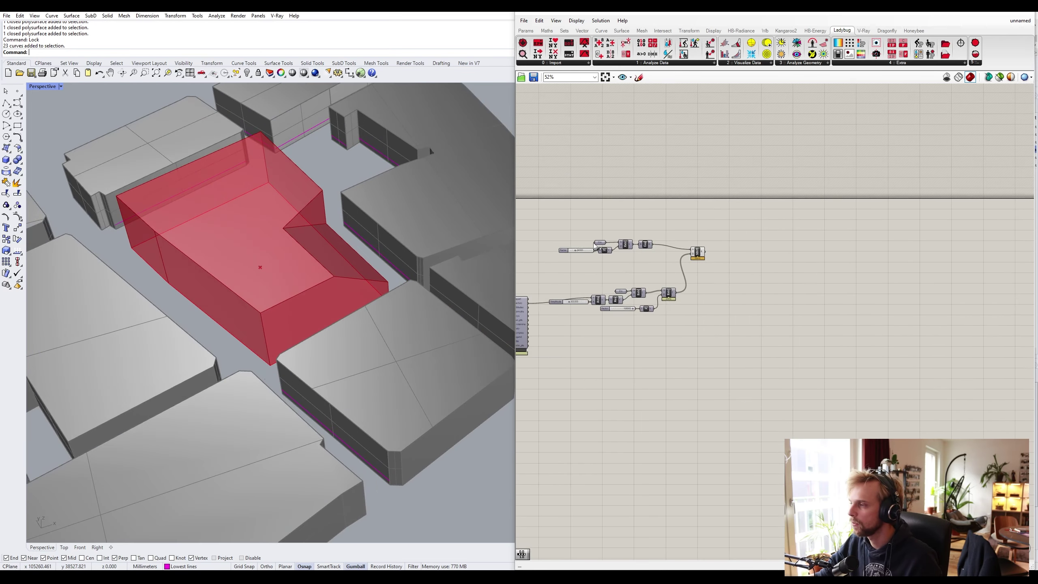
right_drag(596, 239, 933, 252)
scroll(766, 362, up, 8)
scroll(777, 294, up, 1)
drag(655, 409, 604, 285)
right_drag(268, 249, 269, 309)
scroll(300, 270, up, 4)
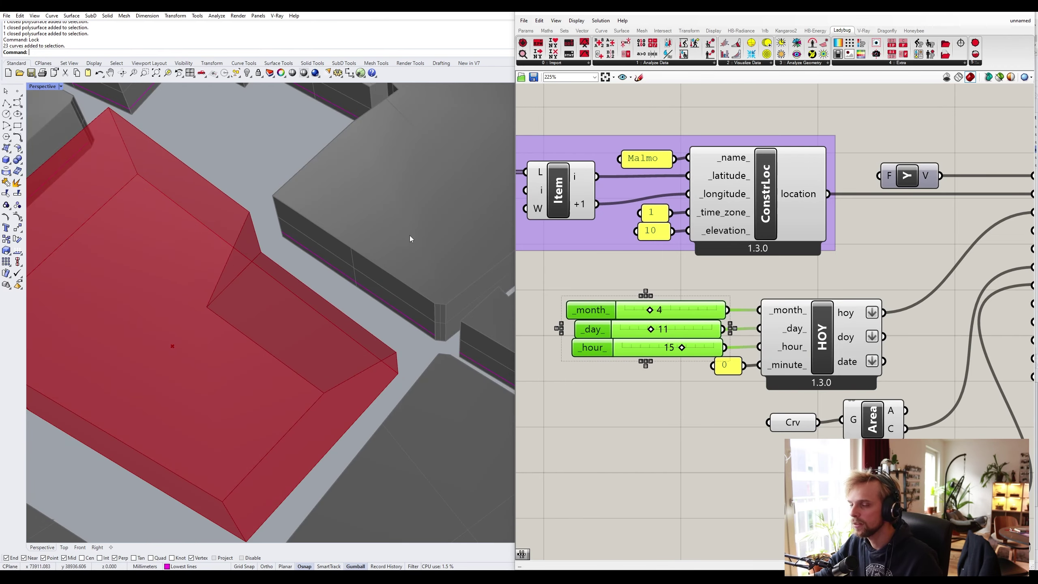
right_drag(346, 243, 329, 314)
click(640, 389)
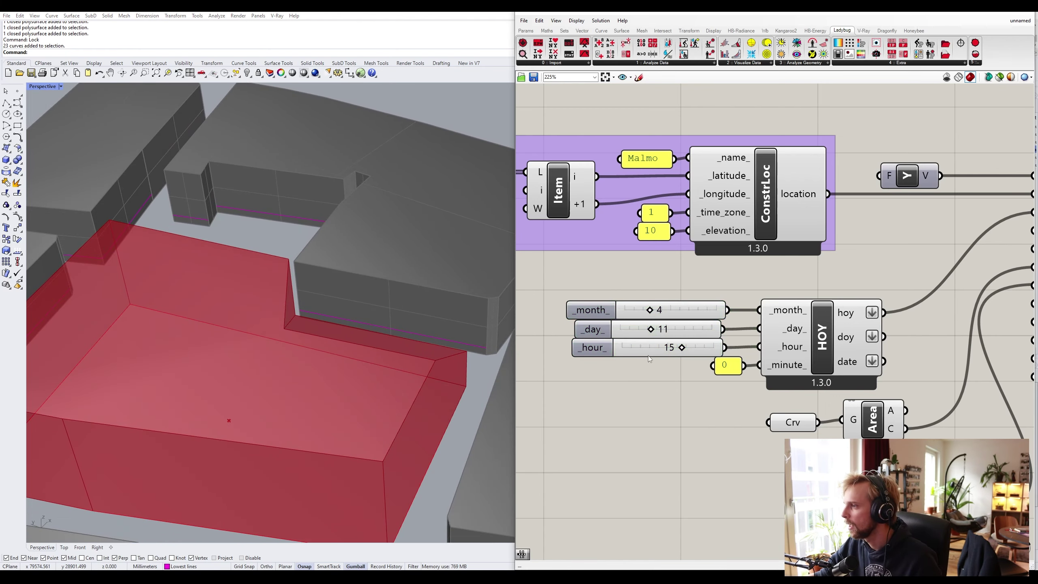
Set the day slider to 13 and the hour slider to 8
scroll(666, 339, up, 1)
scroll(387, 303, down, 5)
scroll(676, 348, up, 3)
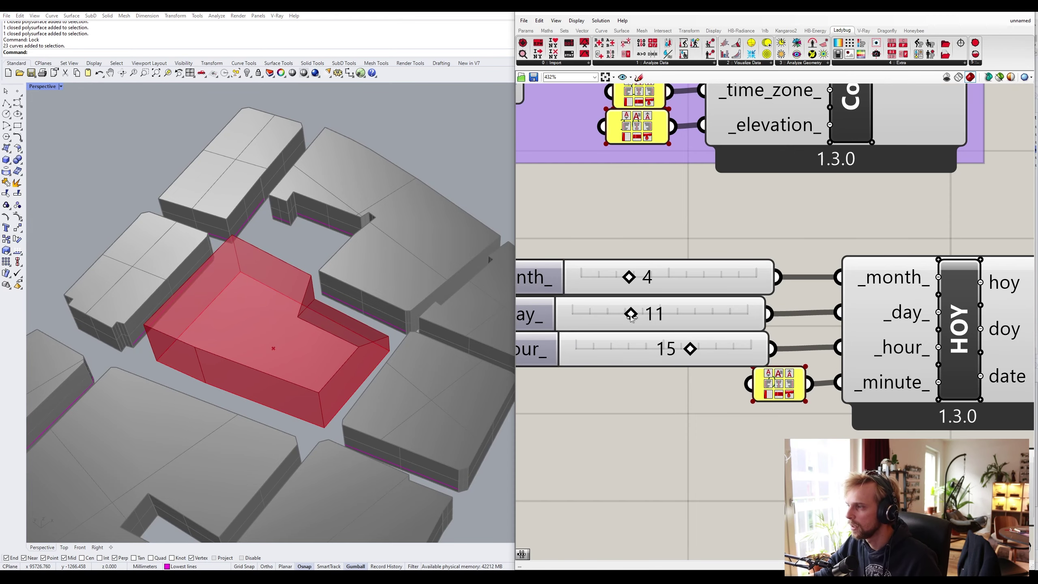
mouse_move(631, 319)
mouse_down()
mouse_move(585, 321)
mouse_move(644, 322)
mouse_up()
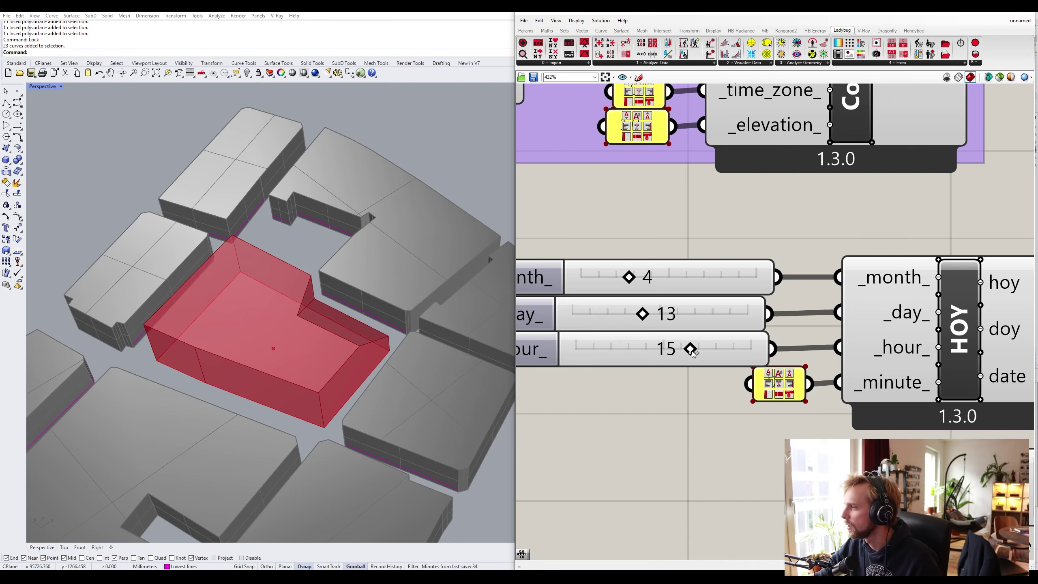
drag(689, 353, 641, 351)
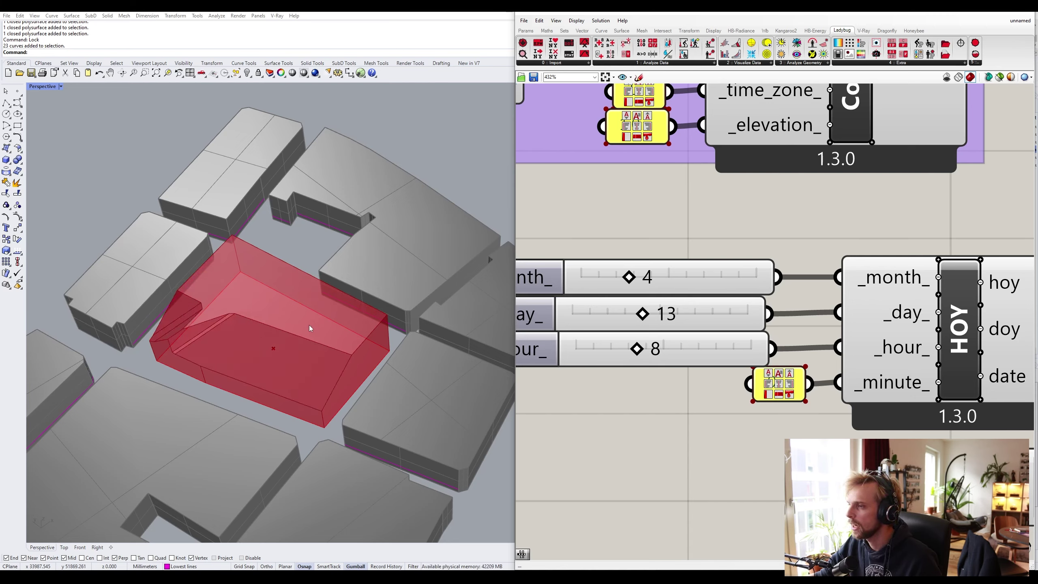
Inspect how the morning sun planes carve the site volume's corners next to the surrounding buildings
right_drag(309, 326, 301, 295)
scroll(399, 288, down, 4)
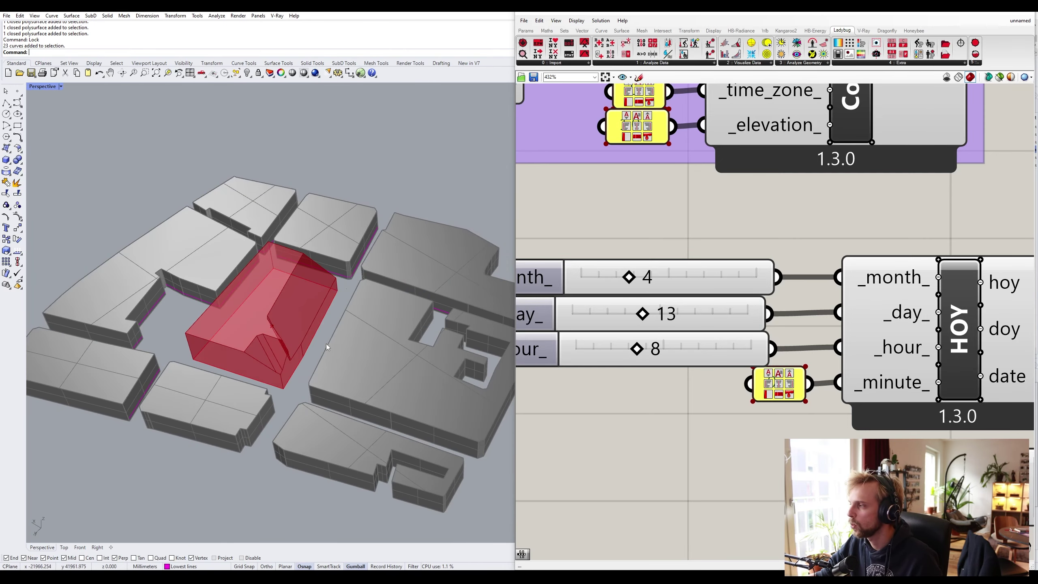
right_drag(328, 344, 341, 315)
scroll(340, 315, up, 5)
scroll(413, 348, down, 3)
shift+right_drag(413, 348, 271, 253)
scroll(216, 249, up, 3)
scroll(350, 352, up, 5)
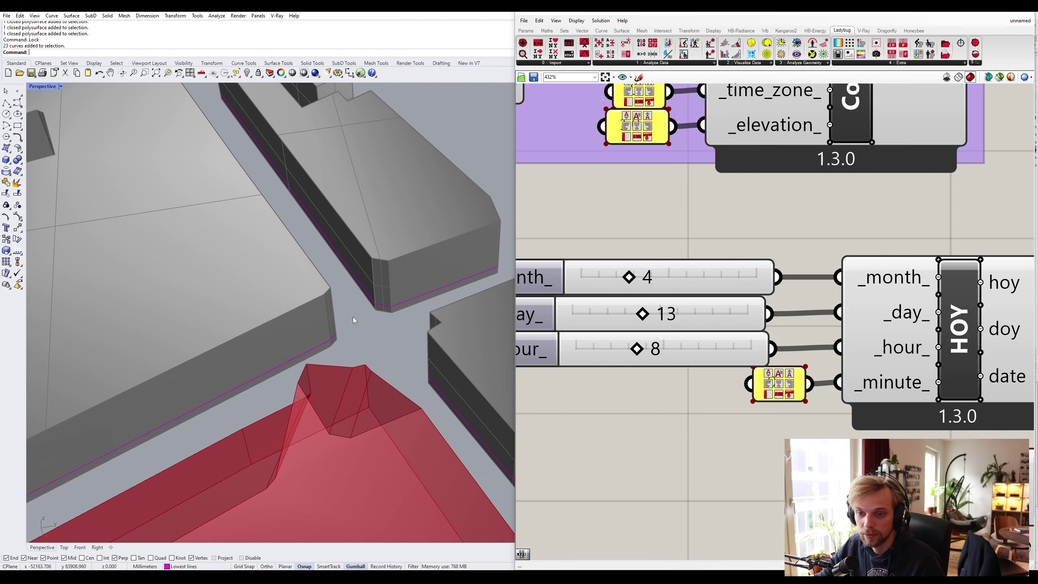
scroll(354, 320, down, 5)
right_drag(354, 320, 368, 286)
scroll(633, 355, up, 1)
Set the hour slider to 16
mouse_move(634, 356)
mouse_down()
mouse_move(610, 355)
mouse_move(731, 357)
mouse_move(645, 357)
mouse_move(711, 360)
mouse_up()
scroll(709, 360, down, 5)
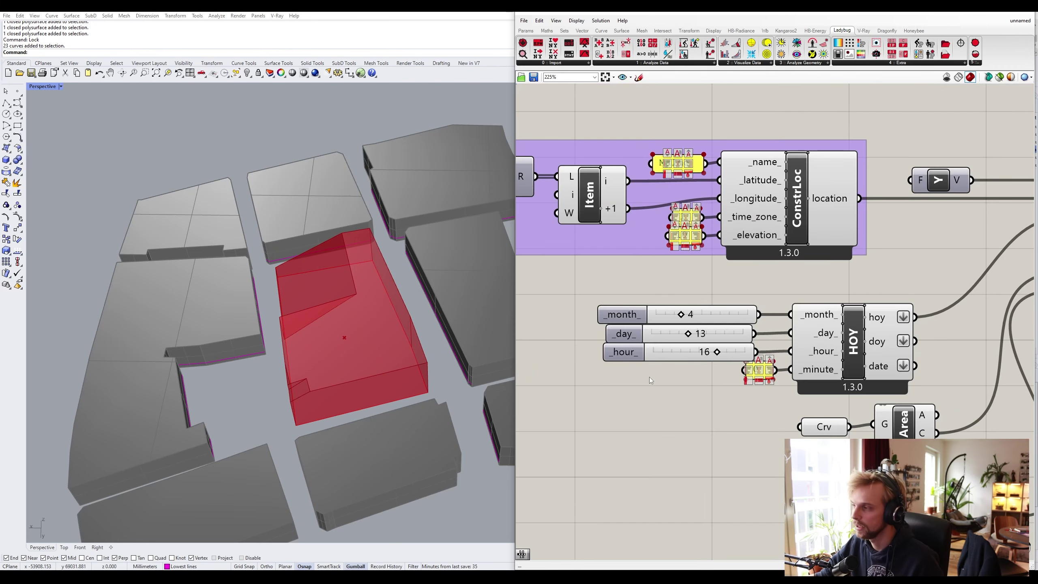
click(690, 351)
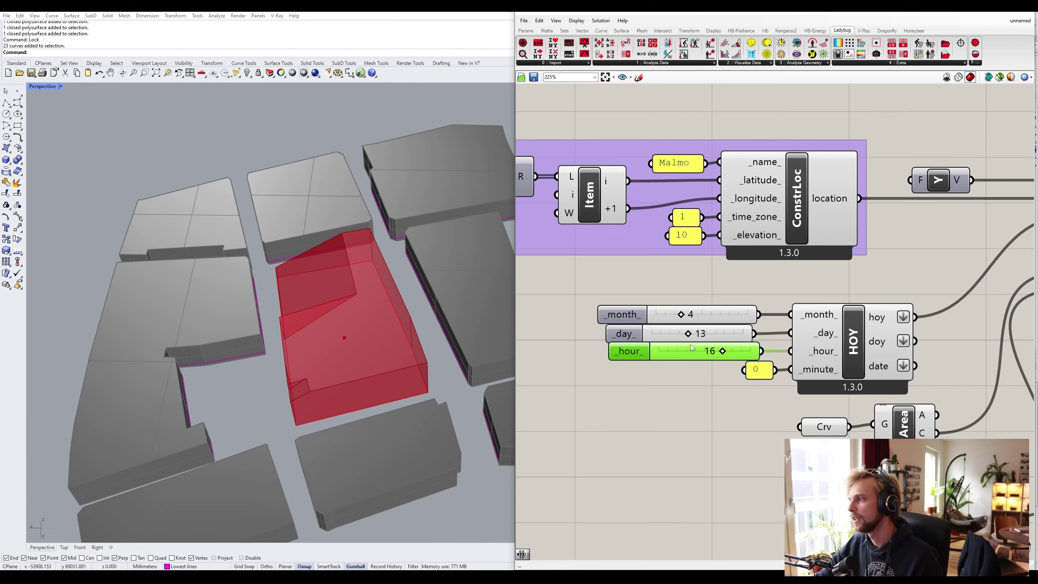
click(671, 375)
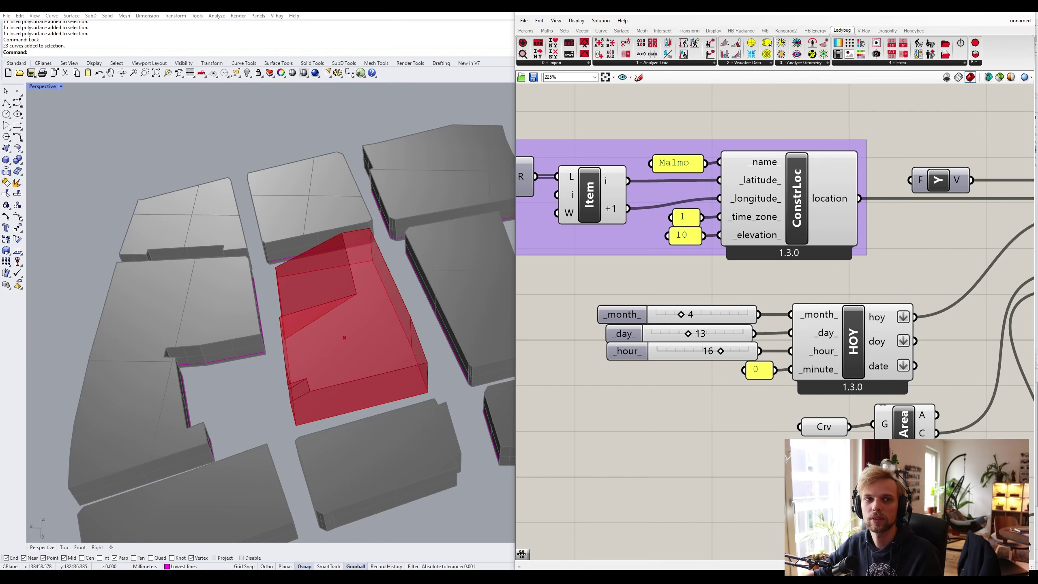
Switch to the browser, check the spring equinox date in the Google results and return to Grasshopper
key(alt+Tab)
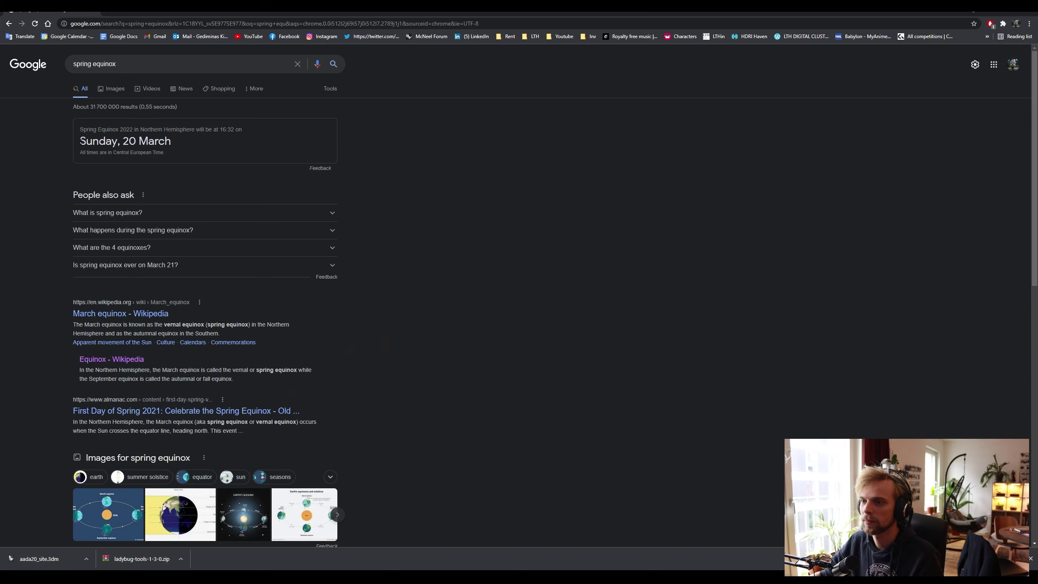
drag(81, 144, 171, 143)
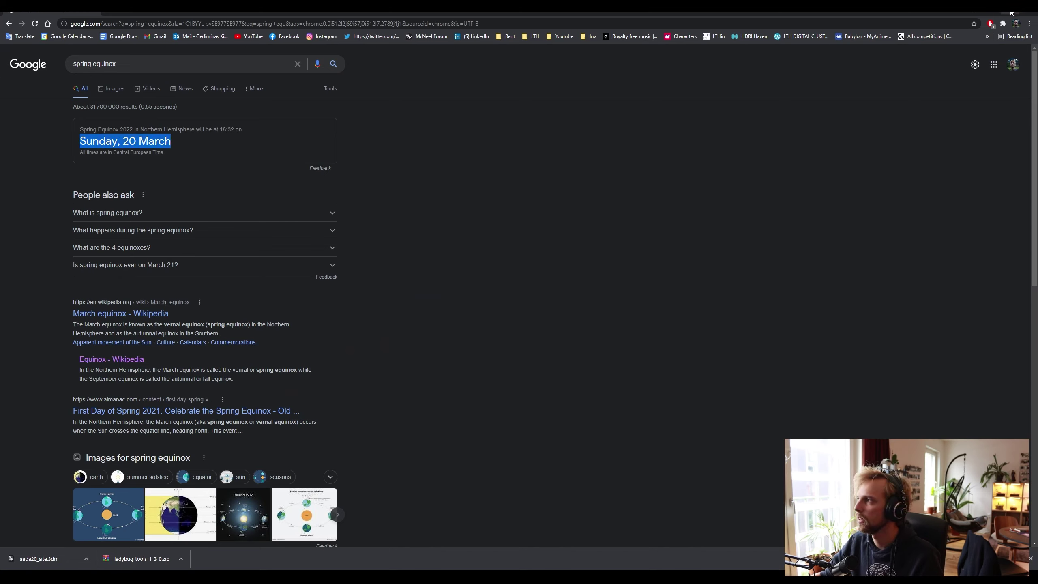
click(1035, 13)
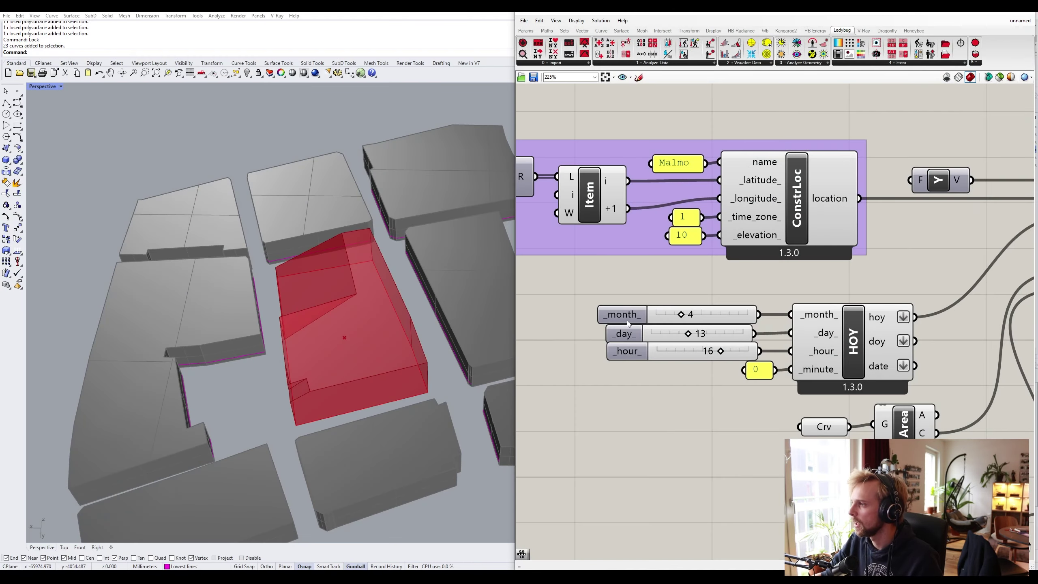
Set the month slider to 3 and the day slider to 20, and move both farther from the hour slider
scroll(654, 320, up, 3)
double_click(755, 315)
text(3)
key(Return)
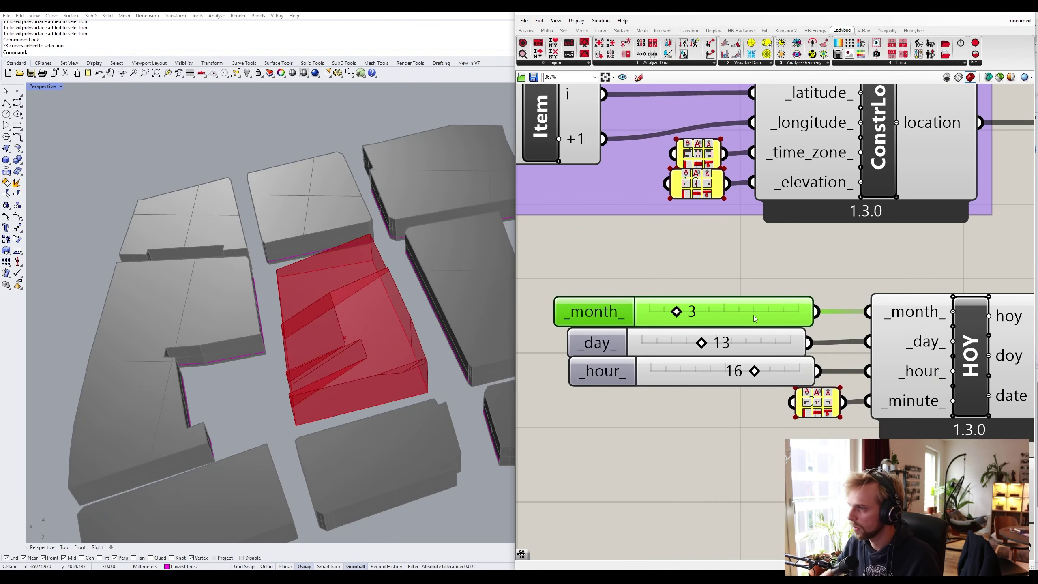
double_click(747, 346)
text(20)
key(Return)
drag(736, 304, 737, 288)
drag(763, 345, 766, 314)
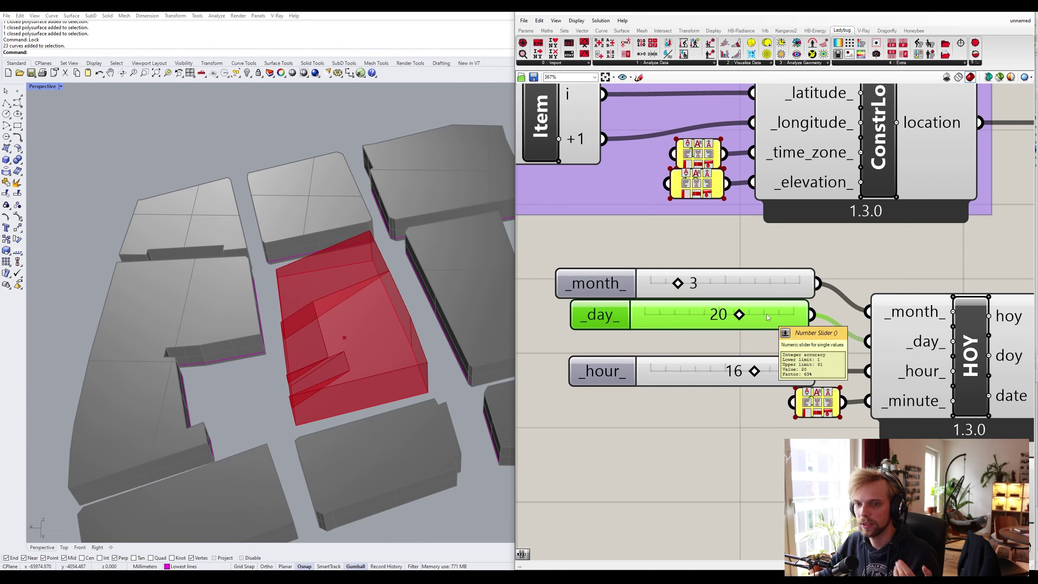
Move the hour slider away from the HOY component and delete it
drag(639, 372, 662, 371)
scroll(729, 359, down, 5)
scroll(690, 369, up, 4)
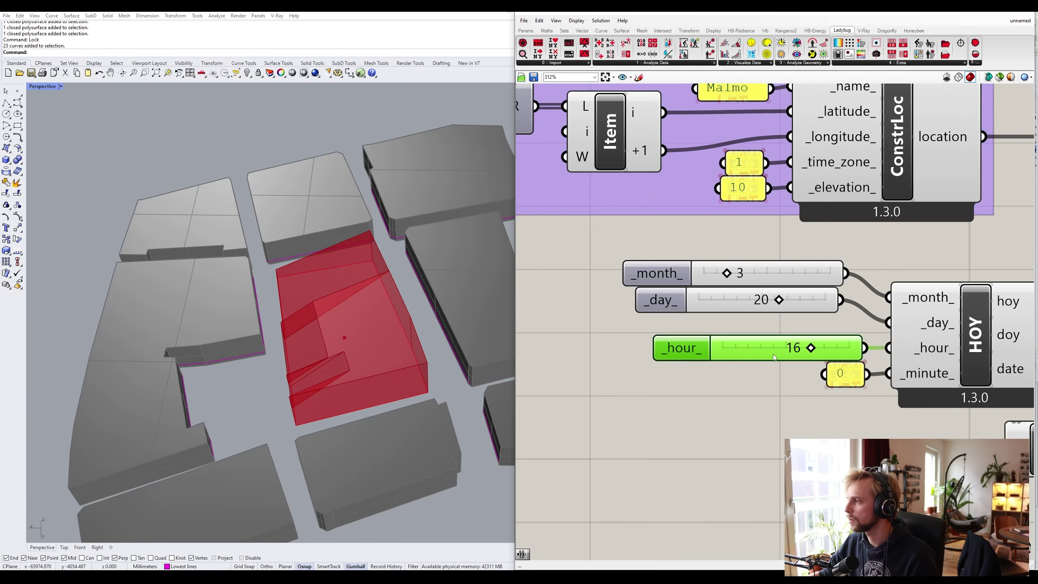
drag(768, 348, 610, 348)
right_drag(610, 353, 683, 334)
key(Delete)
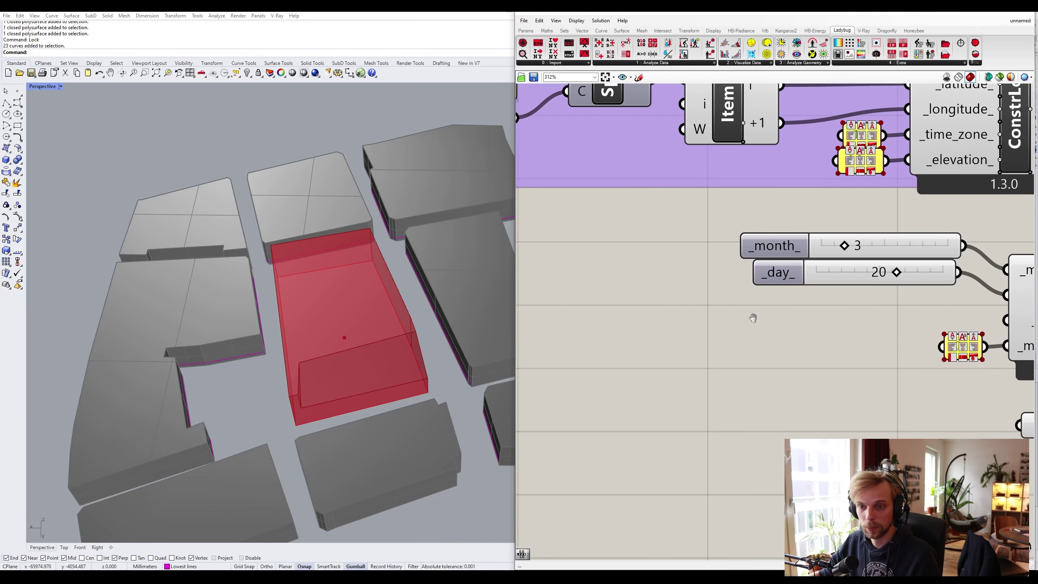
Add a Series component in front of the HOY component's hour input
scroll(755, 318, down, 3)
double_click(740, 334)
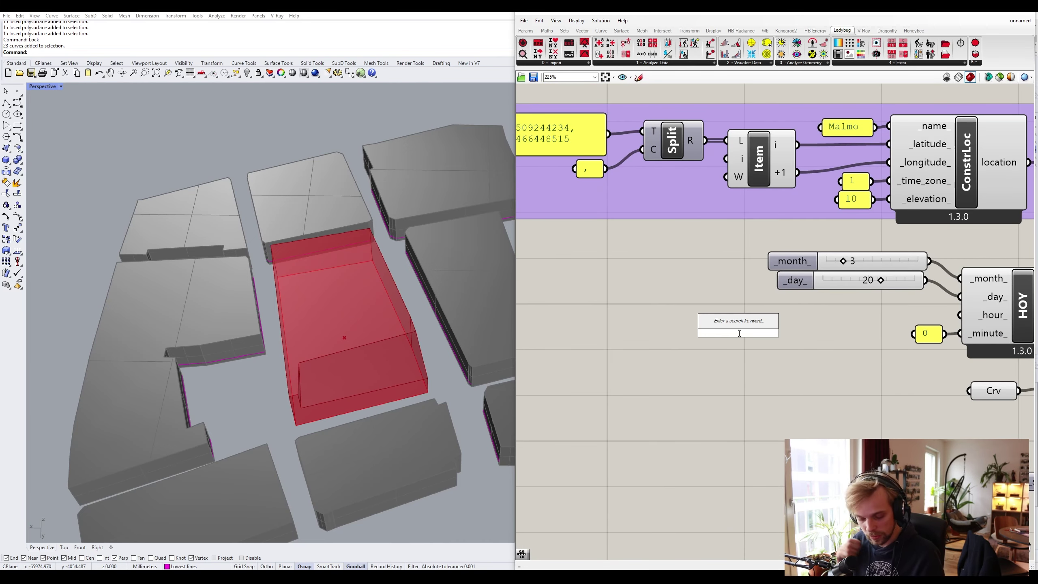
text(series)
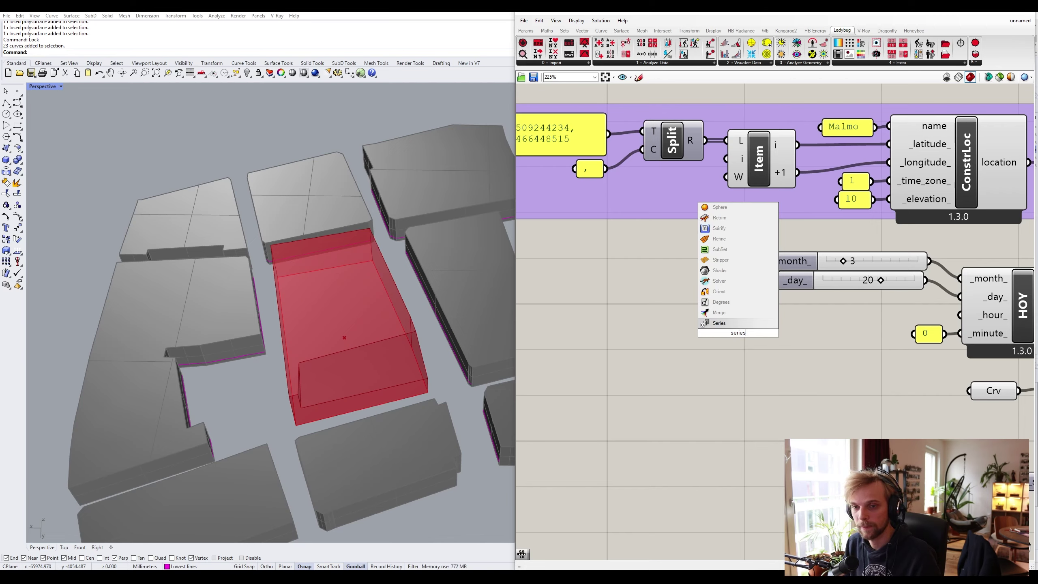
key(Return)
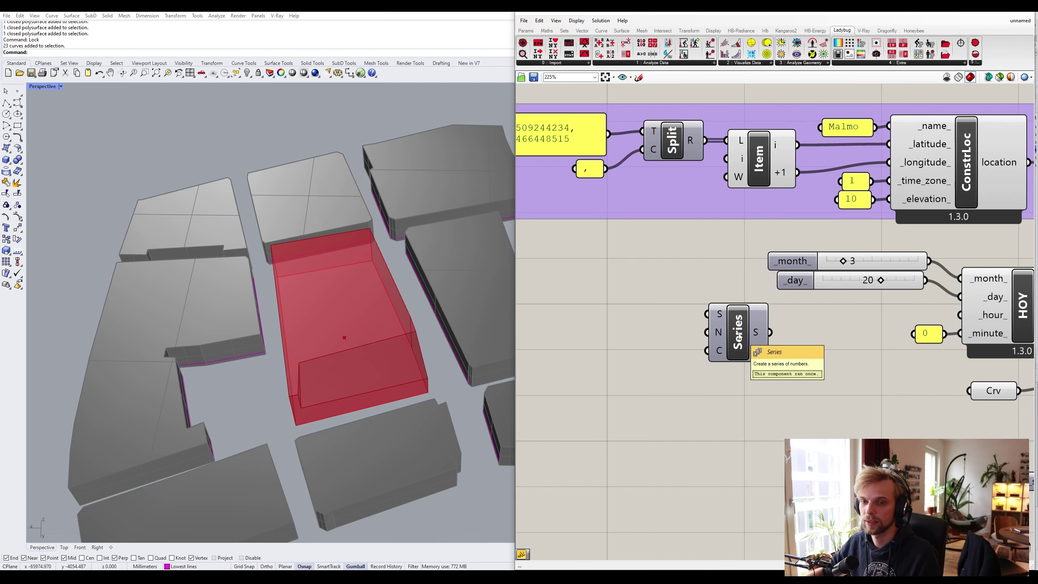
Connect the Series output to the HOY component's _hour_ input and reposition the Series component
drag(737, 333, 960, 314)
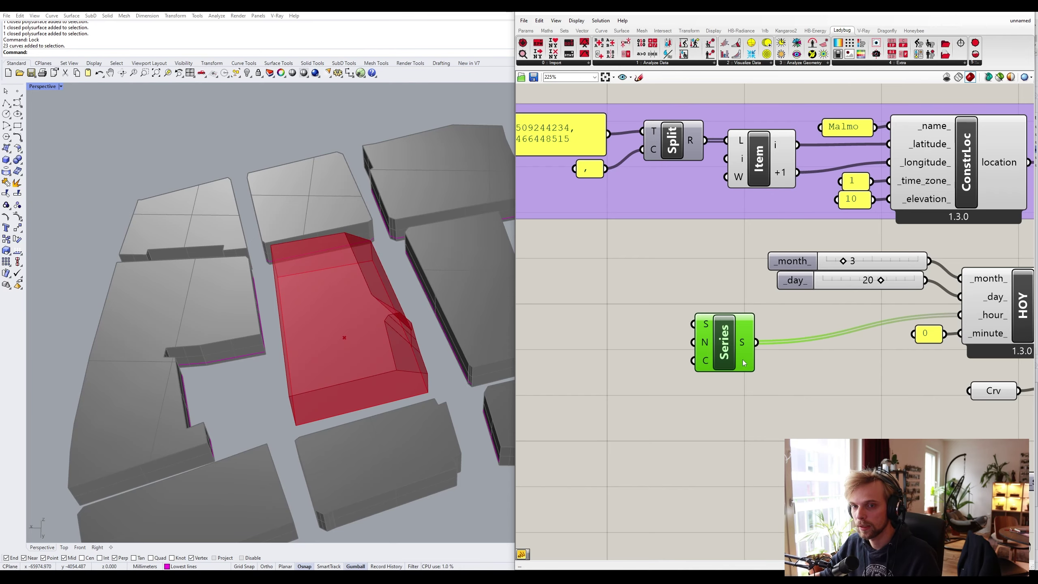
drag(732, 359, 731, 335)
click(722, 361)
right_drag(722, 361, 798, 384)
scroll(780, 324, up, 2)
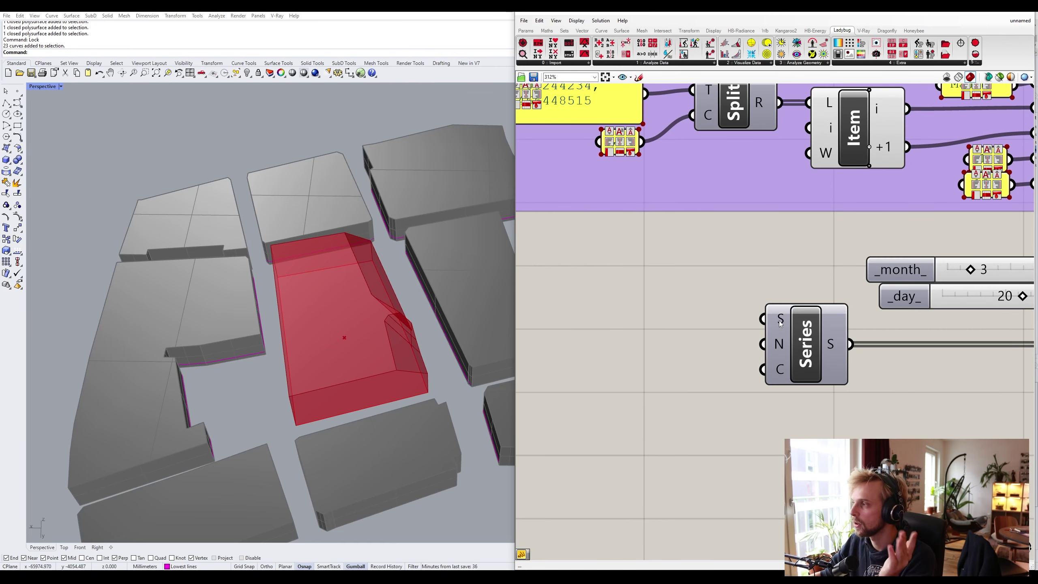
Add a number slider set to 8, connect it to the Series start input and line it up in front
double_click(684, 309)
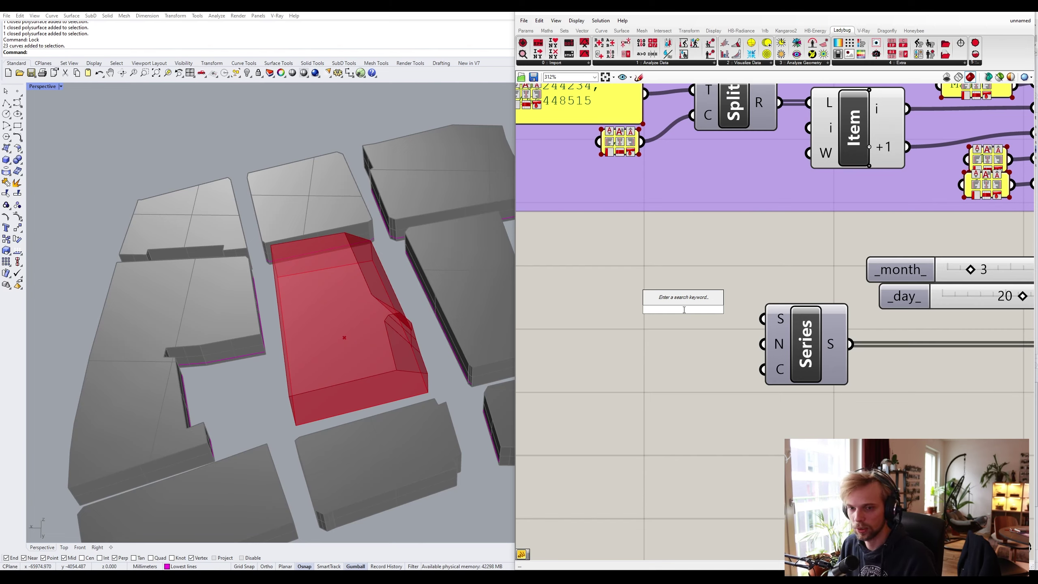
text(0)
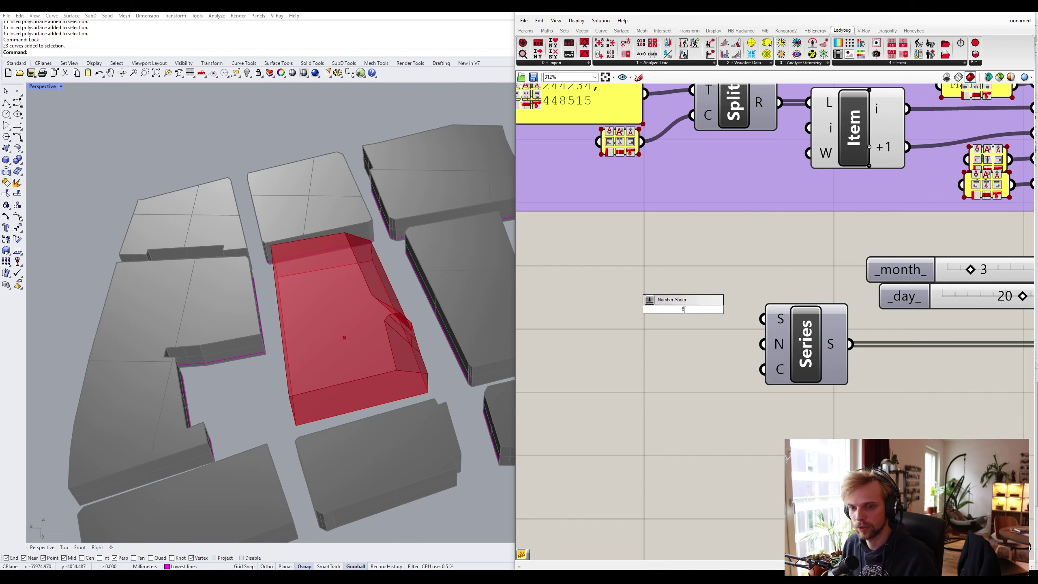
key(Return)
mouse_move(755, 322)
mouse_down()
mouse_move(682, 324)
mouse_move(763, 320)
mouse_up()
right_drag(870, 323, 913, 286)
right_drag(695, 305, 763, 310)
scroll(686, 308, up, 1)
drag(685, 284, 689, 292)
click(658, 369)
right_drag(392, 359, 369, 295)
scroll(377, 245, up, 4)
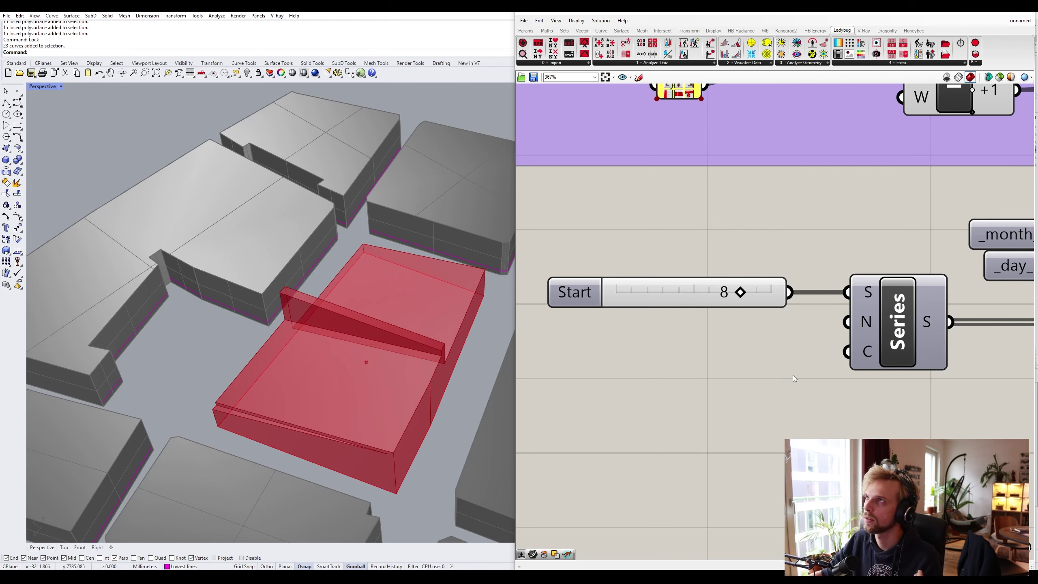
mouse_move(866, 359)
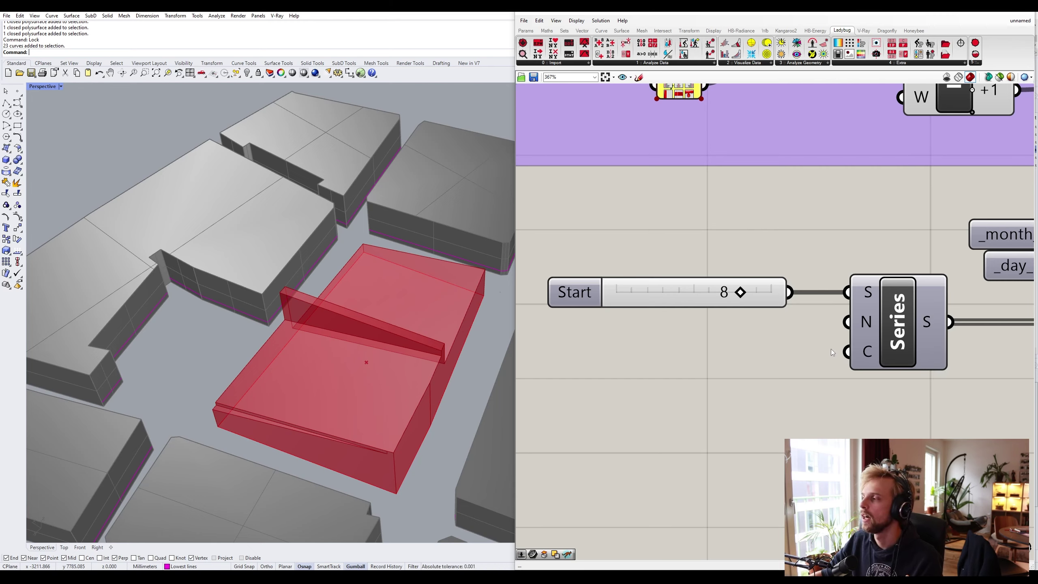
drag(695, 289, 702, 288)
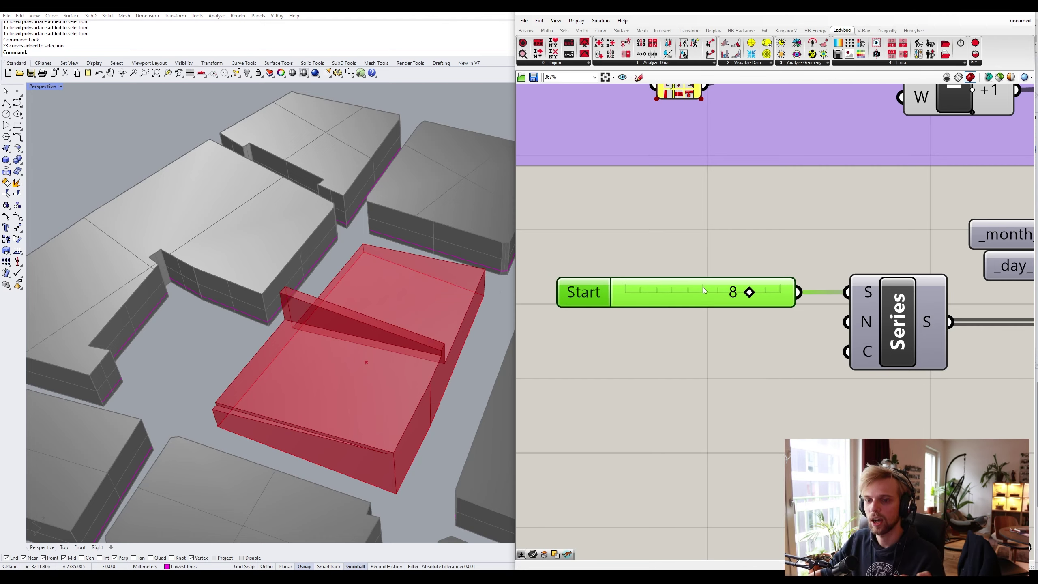
mouse_move(702, 288)
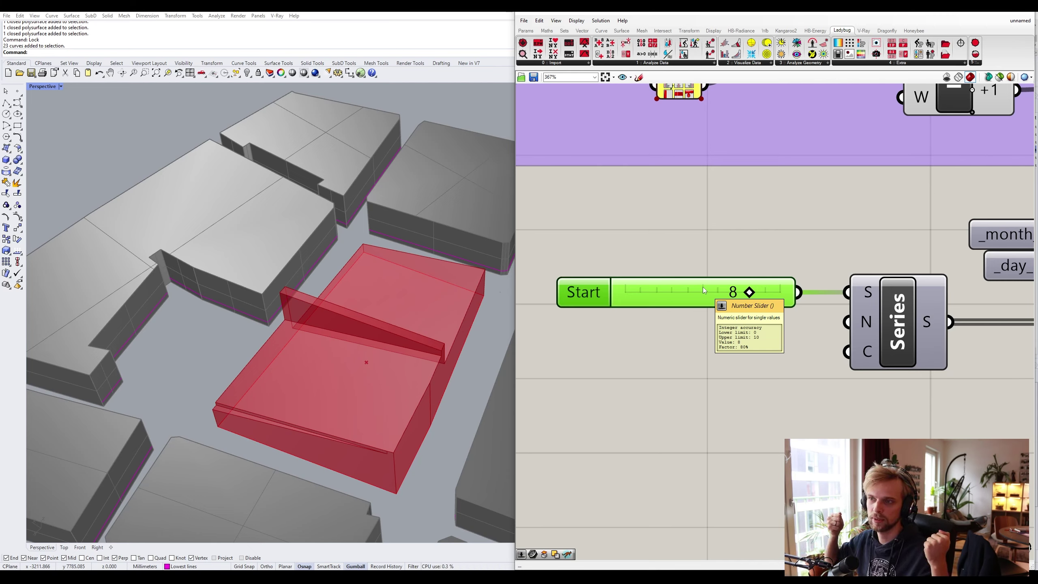
Add a second number slider set to 20 and place it below the Start slider
double_click(689, 359)
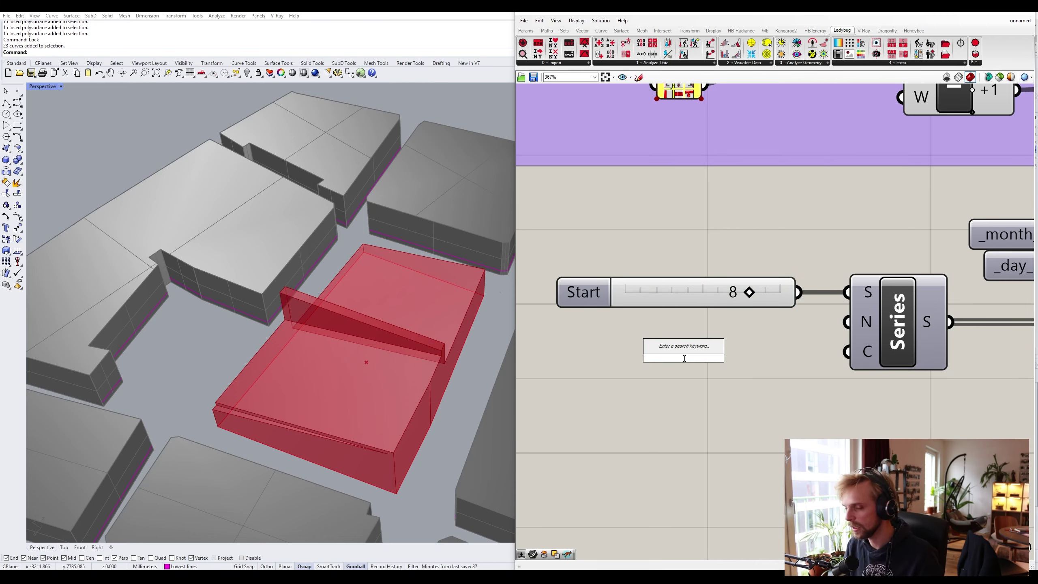
text(20)
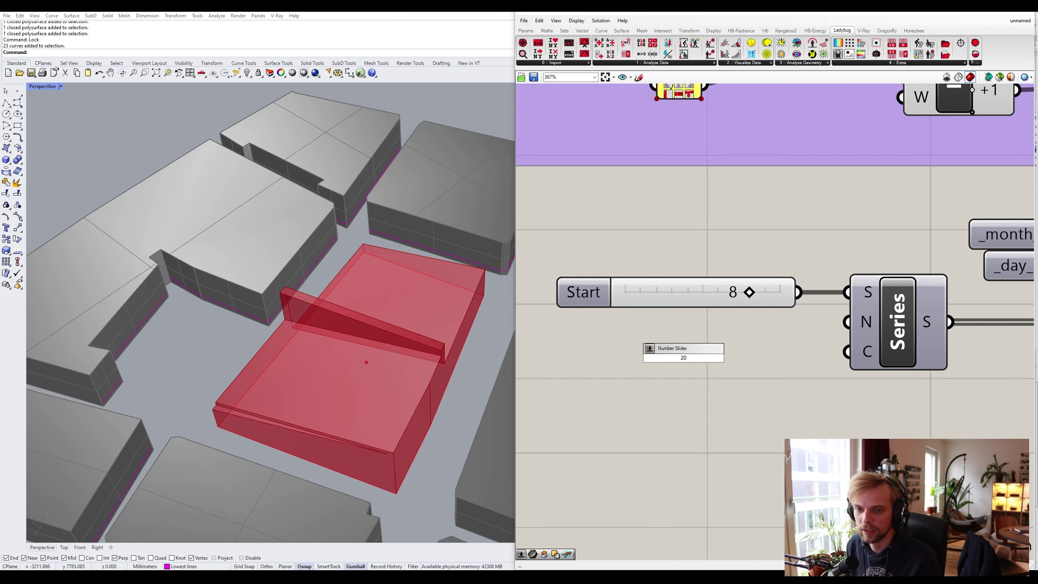
key(Return)
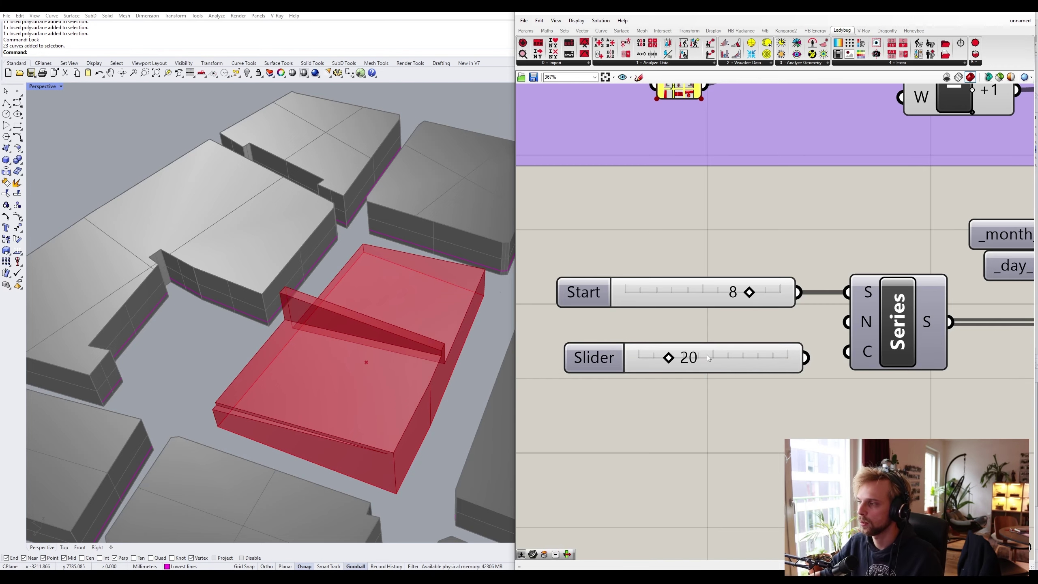
drag(736, 354, 650, 343)
scroll(838, 337, down, 3)
drag(849, 319, 798, 319)
click(830, 361)
right_drag(828, 380, 650, 360)
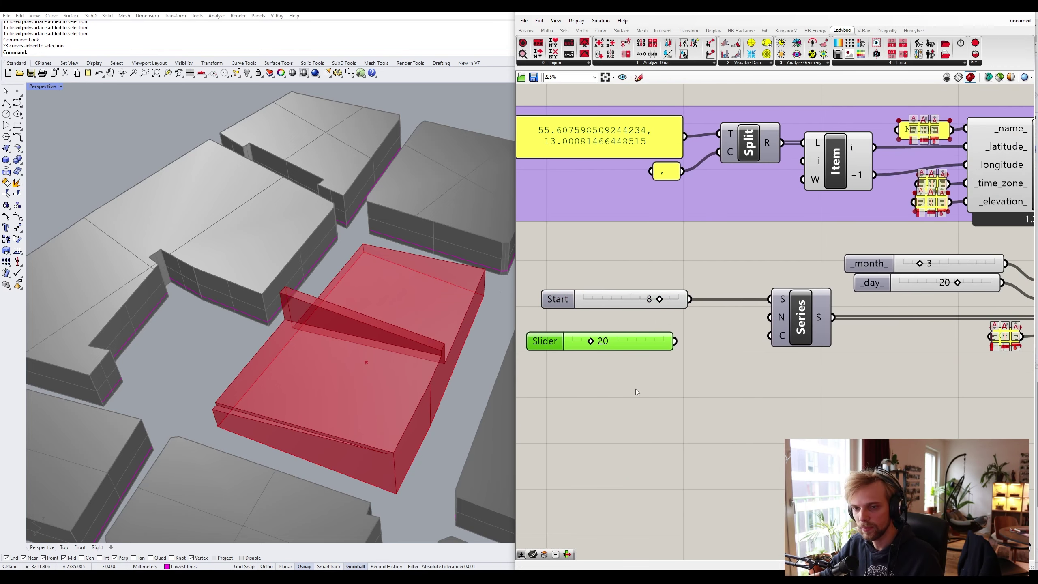
Add a Subtraction component with the 20 slider as A and the 8 slider as B
double_click(683, 377)
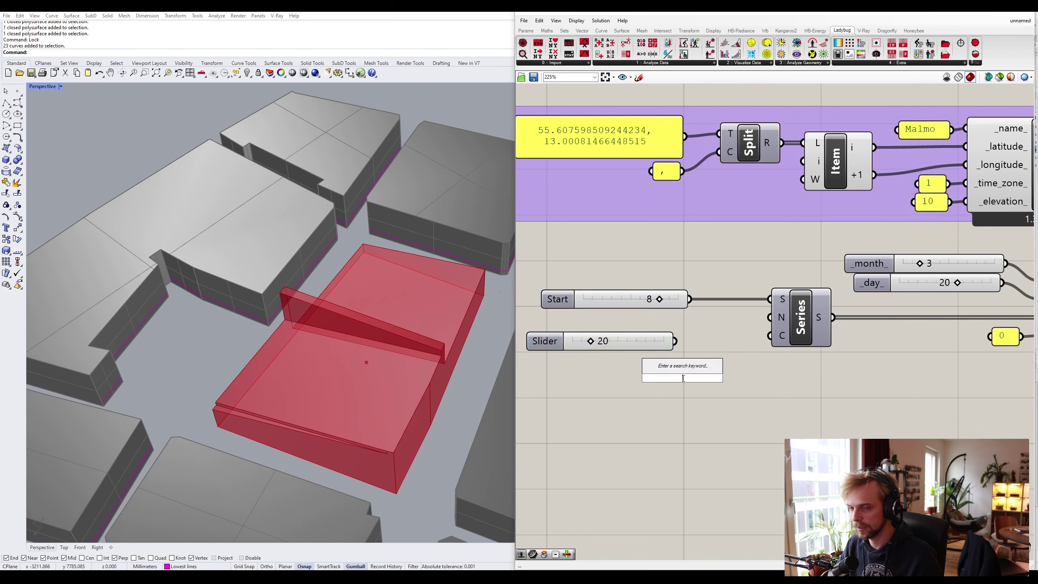
text(-)
key(Return)
drag(685, 380, 737, 352)
drag(690, 299, 708, 359)
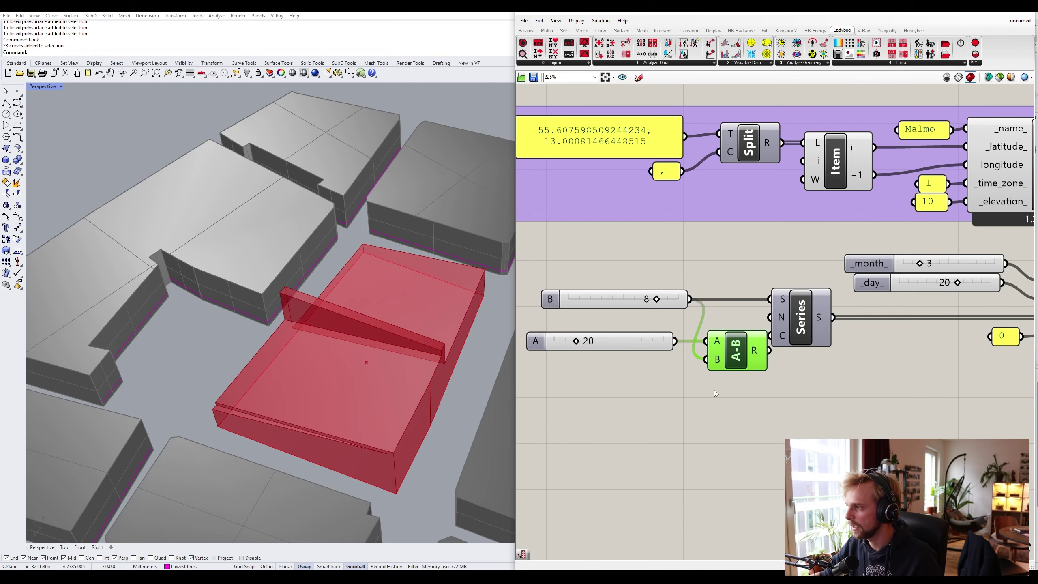
Connect the Subtraction result to the count input of the Series component
drag(722, 395, 607, 333)
drag(750, 355, 770, 336)
click(696, 387)
mouse_move(707, 354)
right_drag(533, 369, 548, 367)
scroll(654, 311, down, 5)
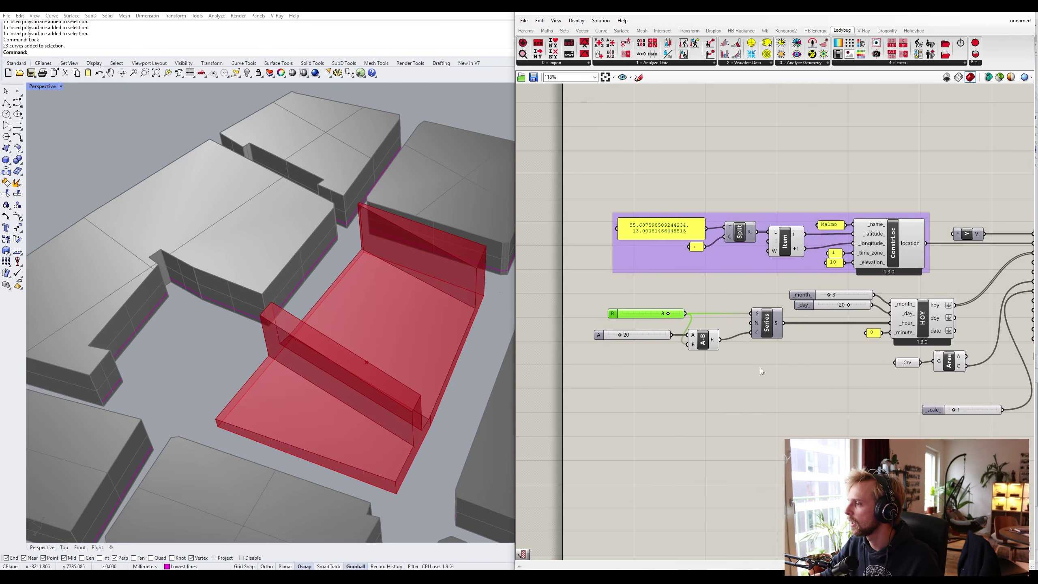
Examine the carved site volume and the component chain from the hour series through Sunpath to the solid difference
drag(752, 373, 577, 292)
right_drag(335, 303, 376, 268)
right_drag(364, 313, 323, 332)
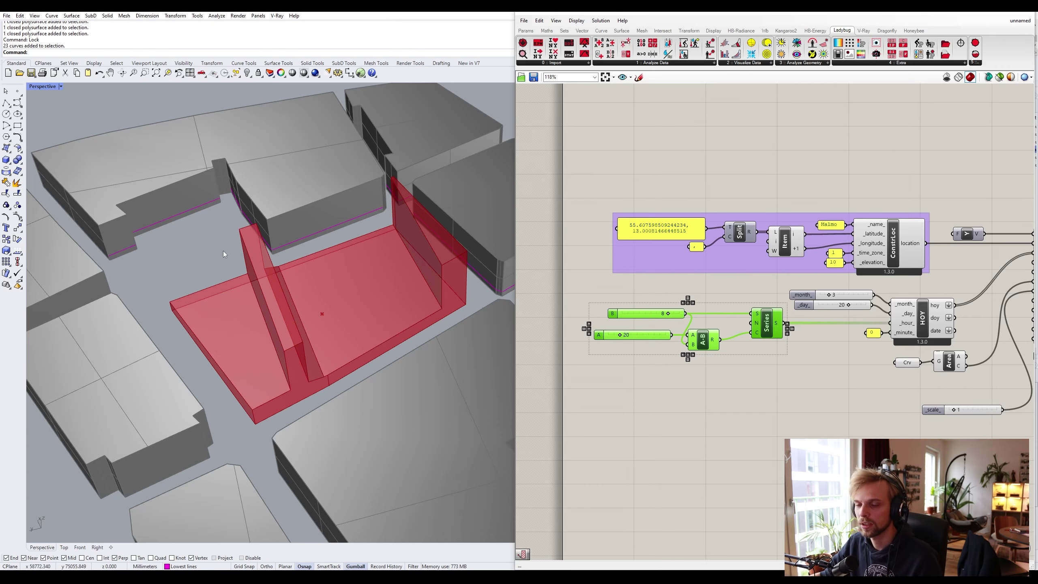
scroll(276, 285, down, 2)
right_drag(282, 286, 349, 296)
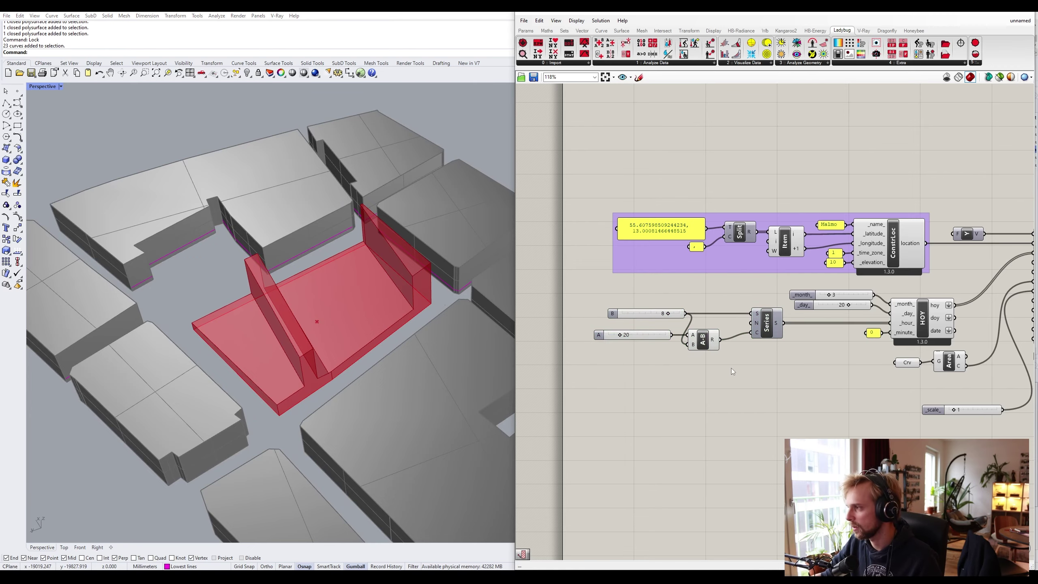
scroll(731, 368, down, 5)
scroll(804, 299, up, 6)
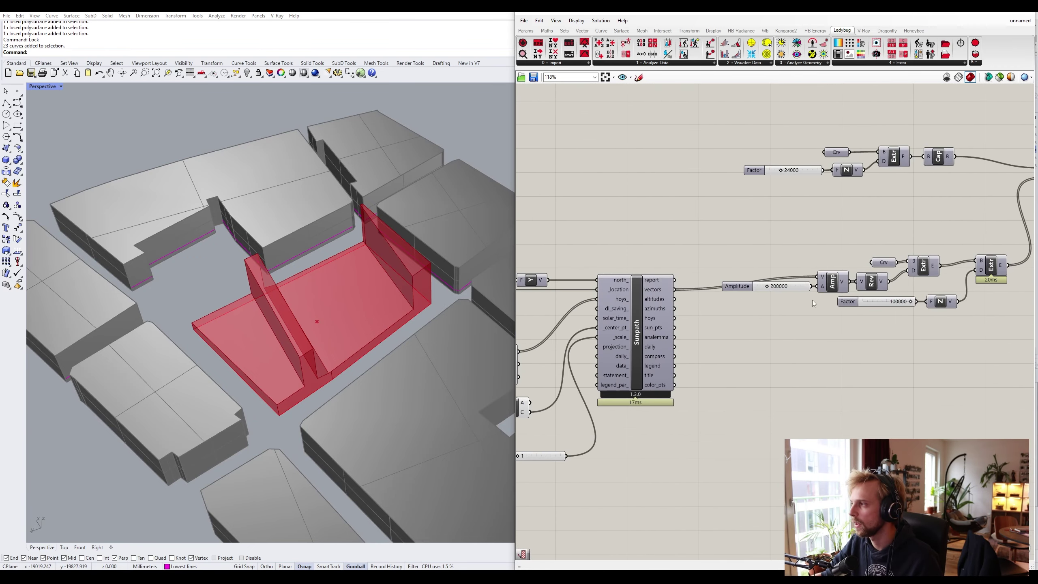
scroll(676, 385, down, 2)
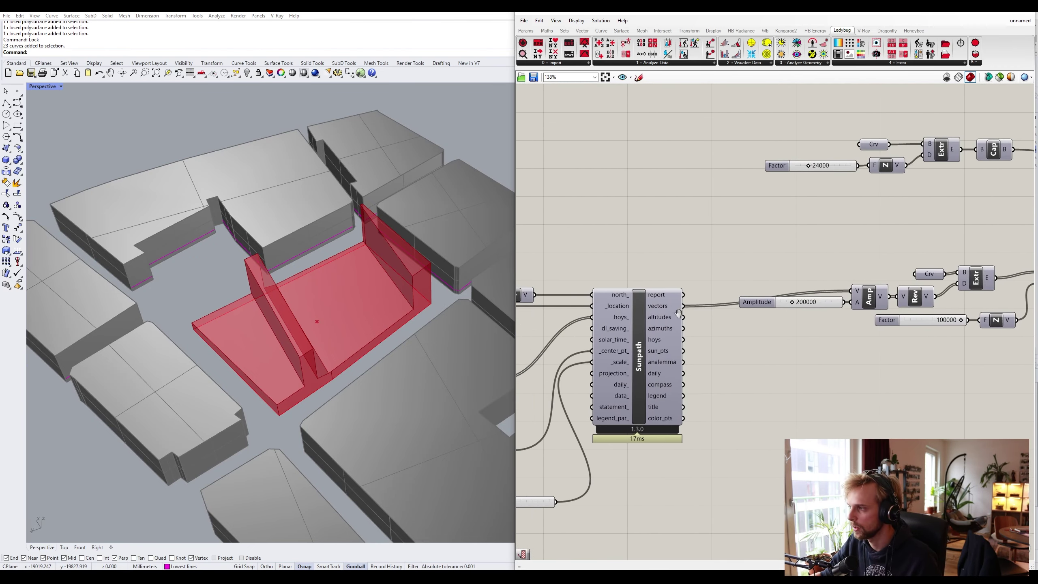
right_drag(932, 298, 786, 306)
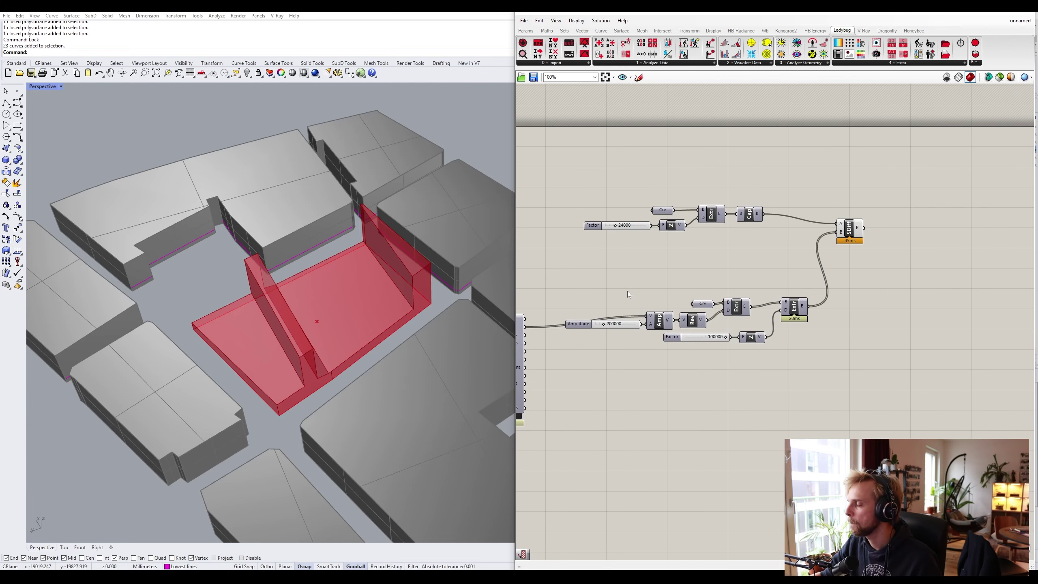
scroll(626, 291, up, 4)
mouse_move(596, 316)
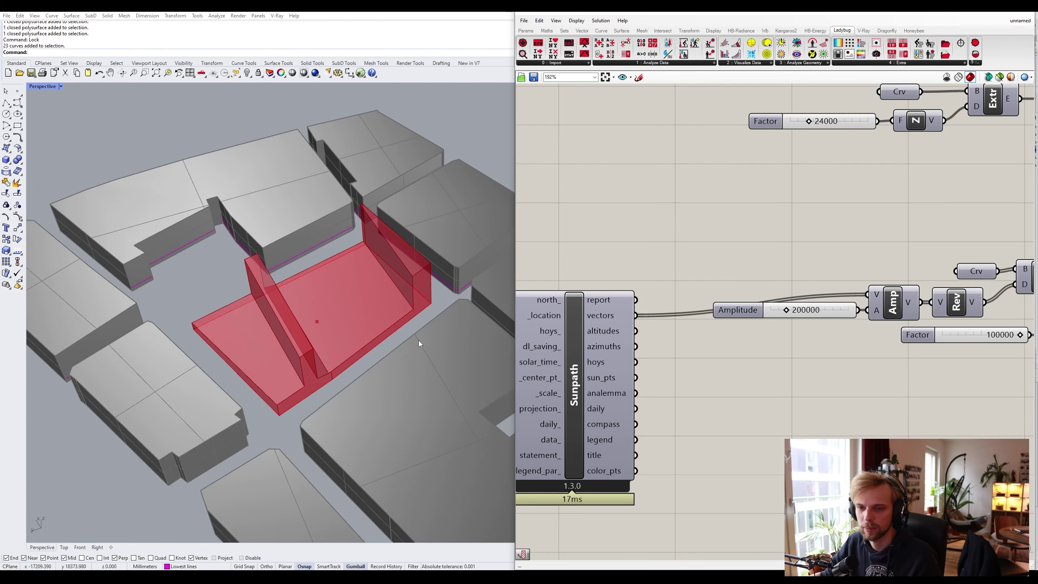
Preview the Sunpath component to examine the sun path around the buildings, and hide the preview again
scroll(312, 196, down, 12)
click(598, 350)
middle_click(595, 350)
click(577, 336)
click(576, 262)
scroll(352, 180, up, 6)
right_drag(357, 258, 377, 224)
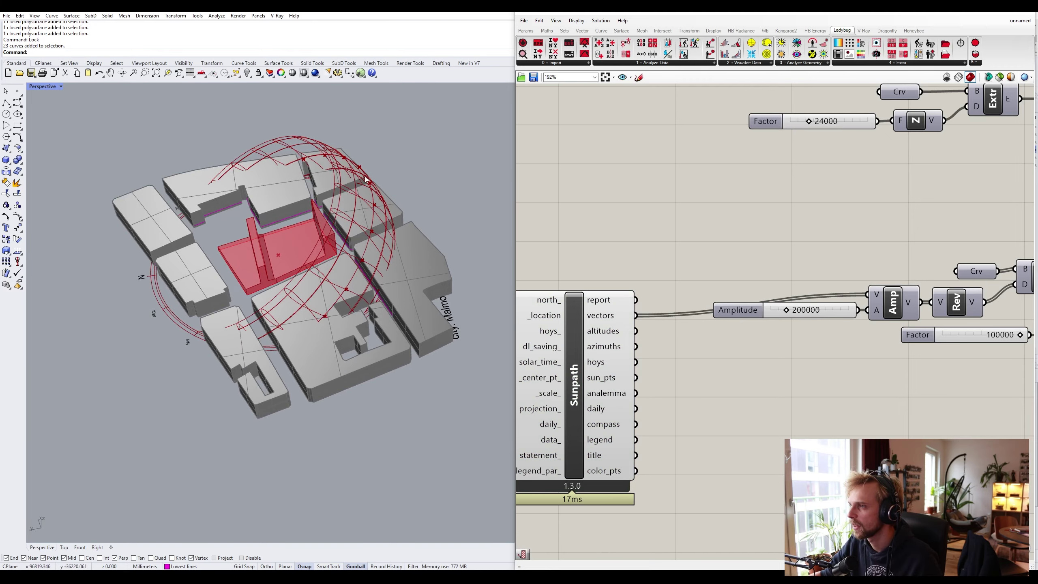
right_drag(376, 224, 239, 266)
scroll(239, 266, up, 3)
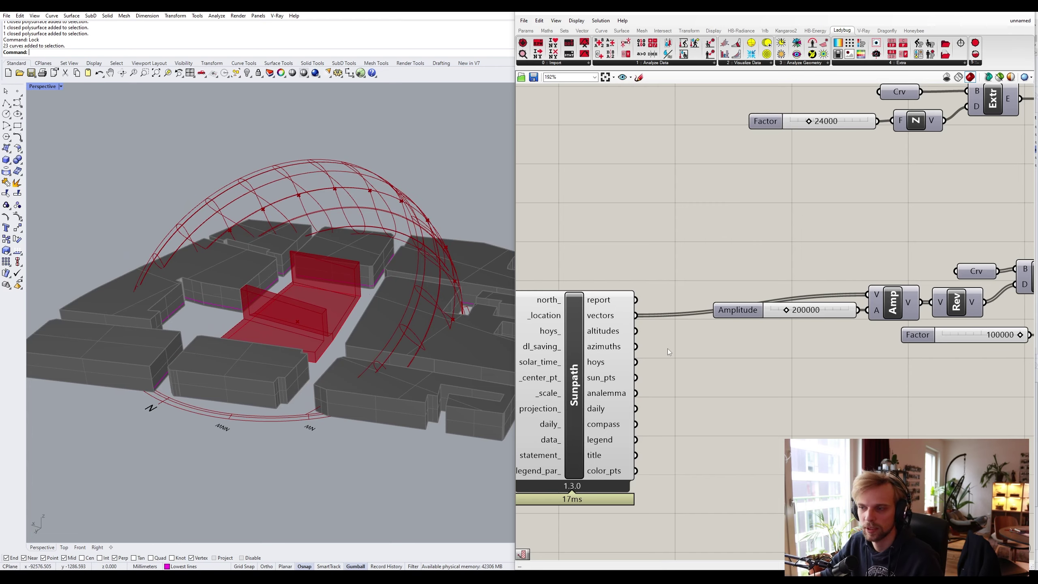
click(574, 350)
middle_click(574, 350)
click(590, 335)
click(688, 336)
Check the contents of the curve parameter feeding the first sun-plane Extrude component and move it slightly away
right_drag(803, 338, 733, 333)
scroll(753, 280, up, 1)
drag(752, 279, 721, 237)
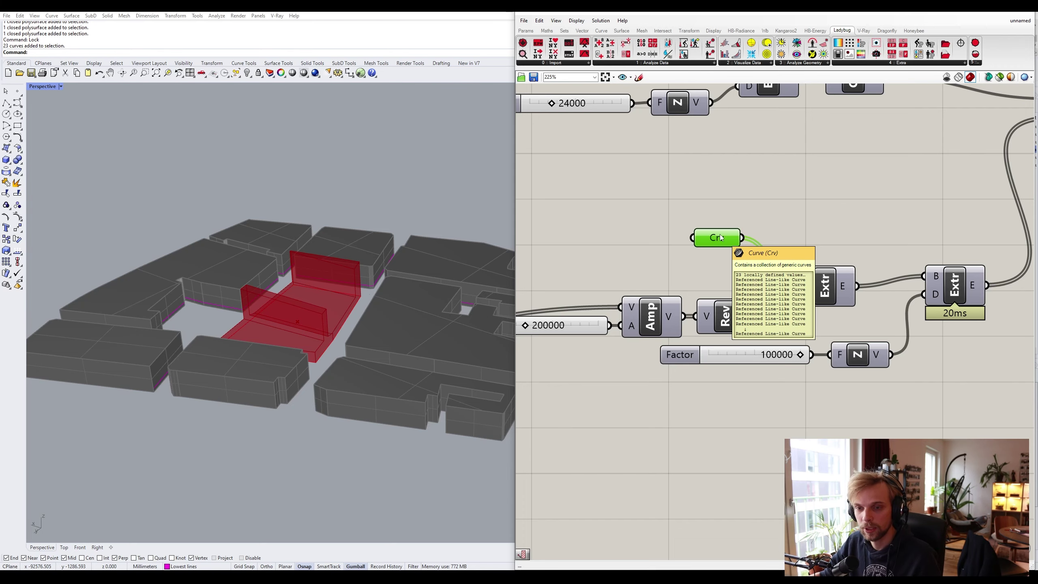
drag(726, 241, 730, 271)
right_drag(874, 254, 840, 239)
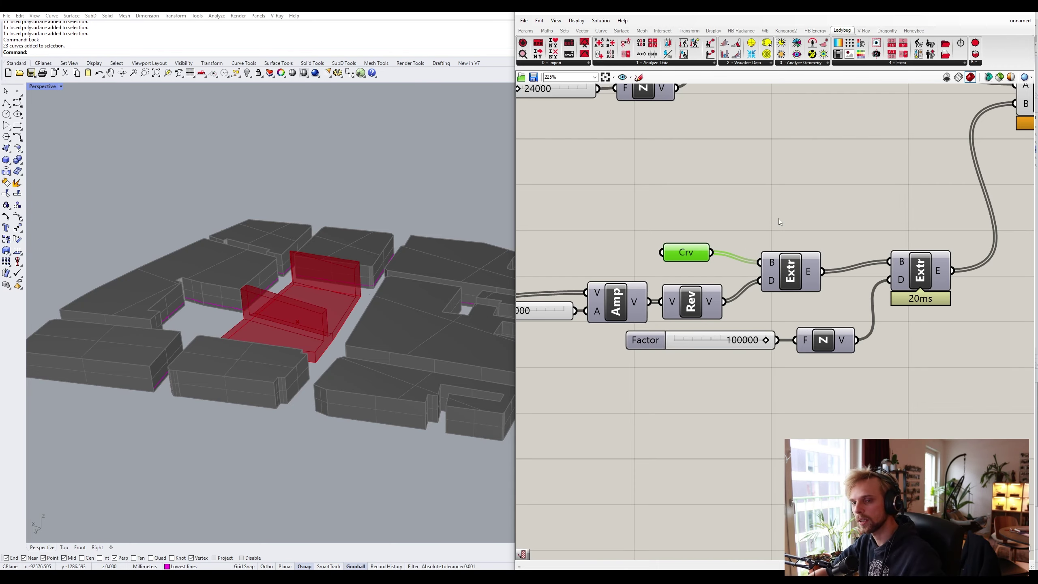
drag(696, 251, 700, 255)
right_drag(726, 257, 920, 181)
scroll(654, 209, down, 2)
right_drag(653, 208, 721, 212)
scroll(618, 233, up, 2)
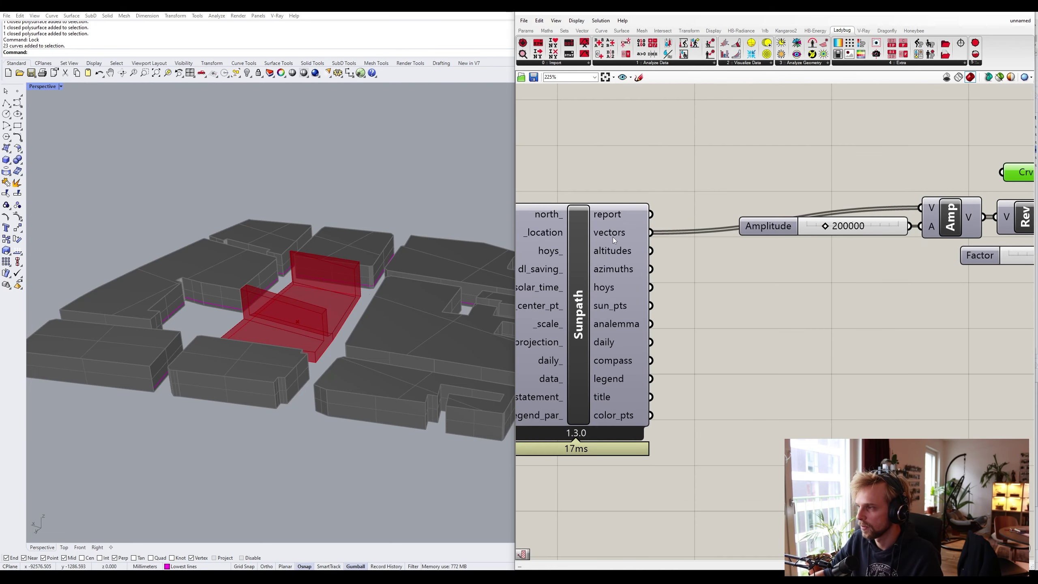
right_click(622, 238)
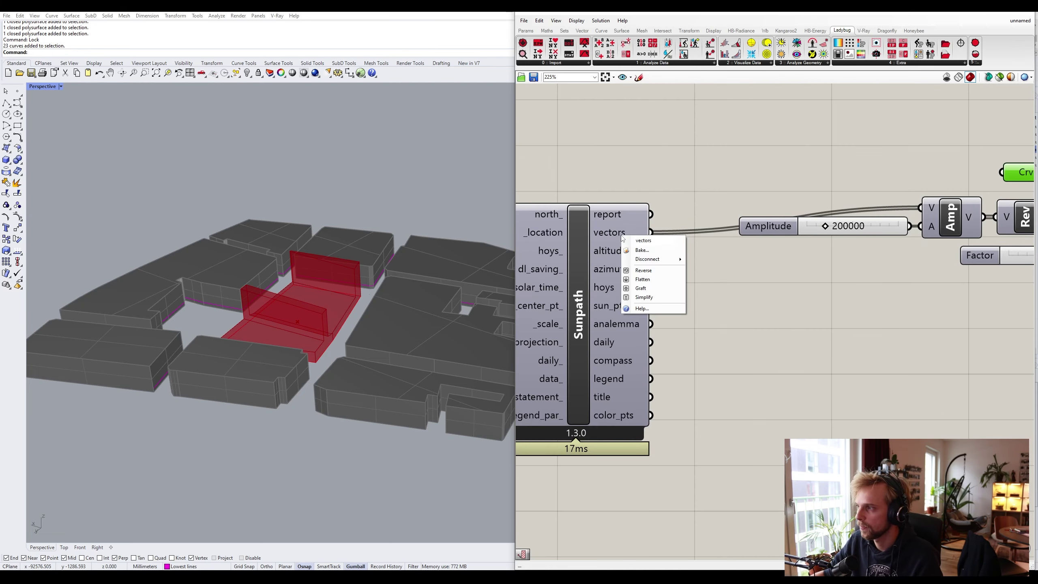
click(748, 201)
right_drag(930, 198, 727, 196)
click(824, 170)
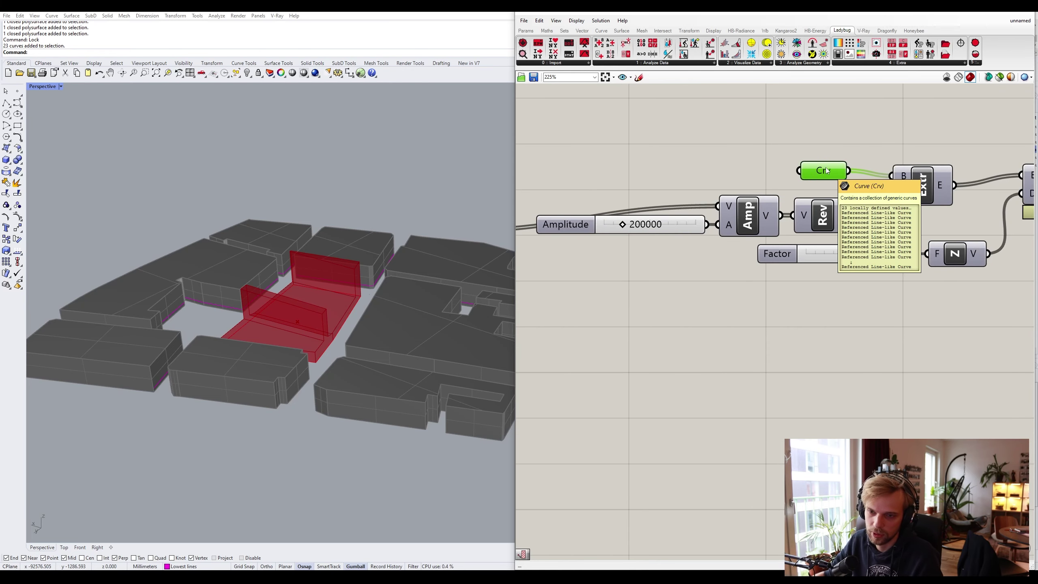
Graft the vectors output of the Sunpath component
right_drag(618, 204, 770, 196)
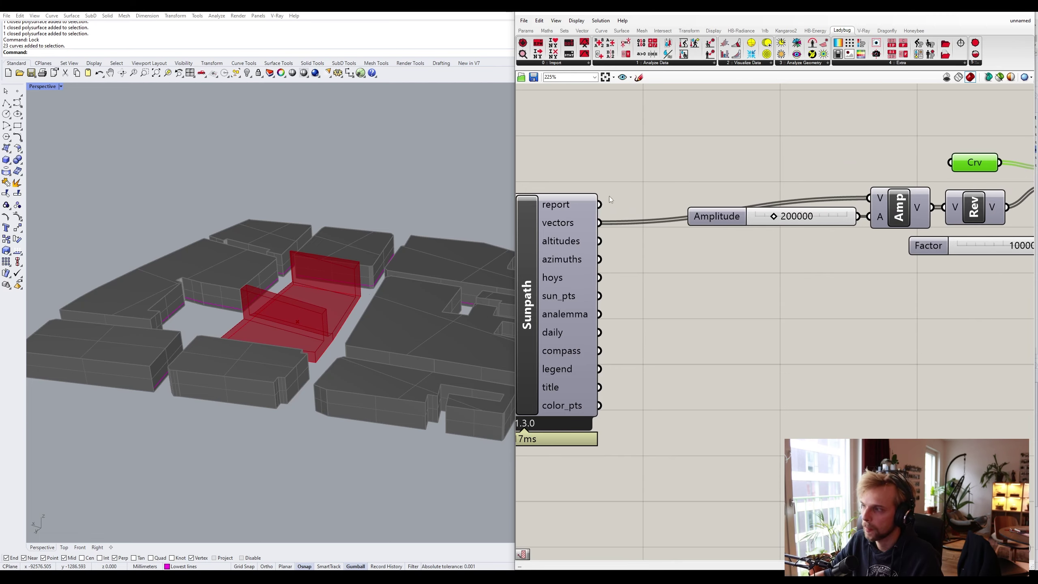
click(621, 188)
right_click(574, 227)
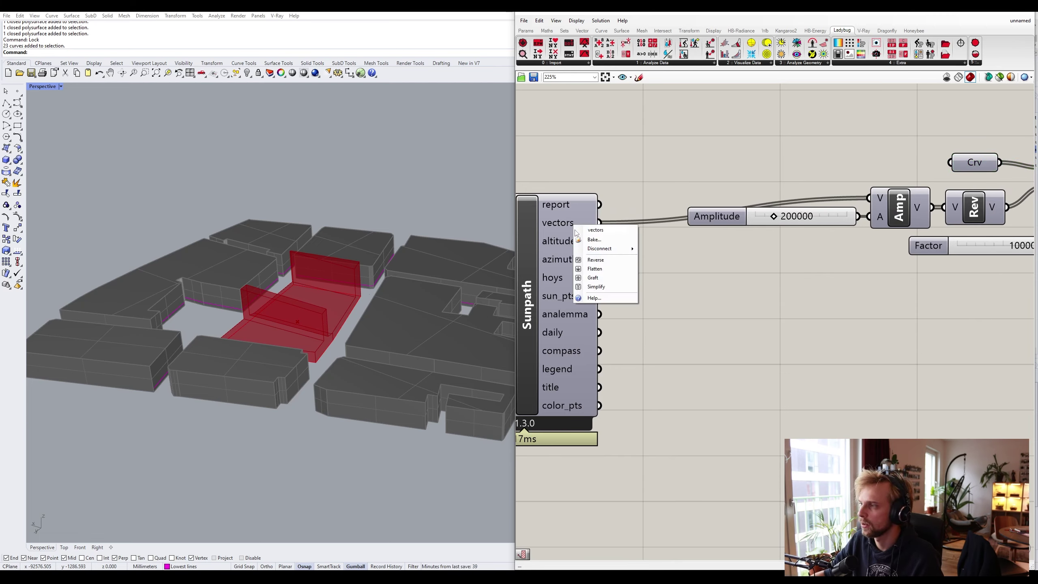
click(603, 278)
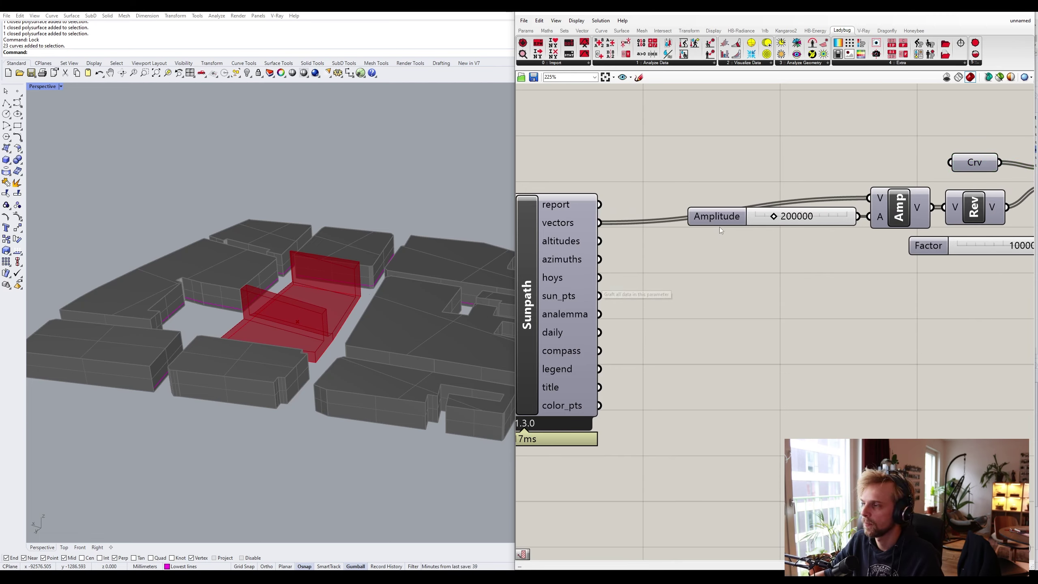
scroll(321, 313, up, 2)
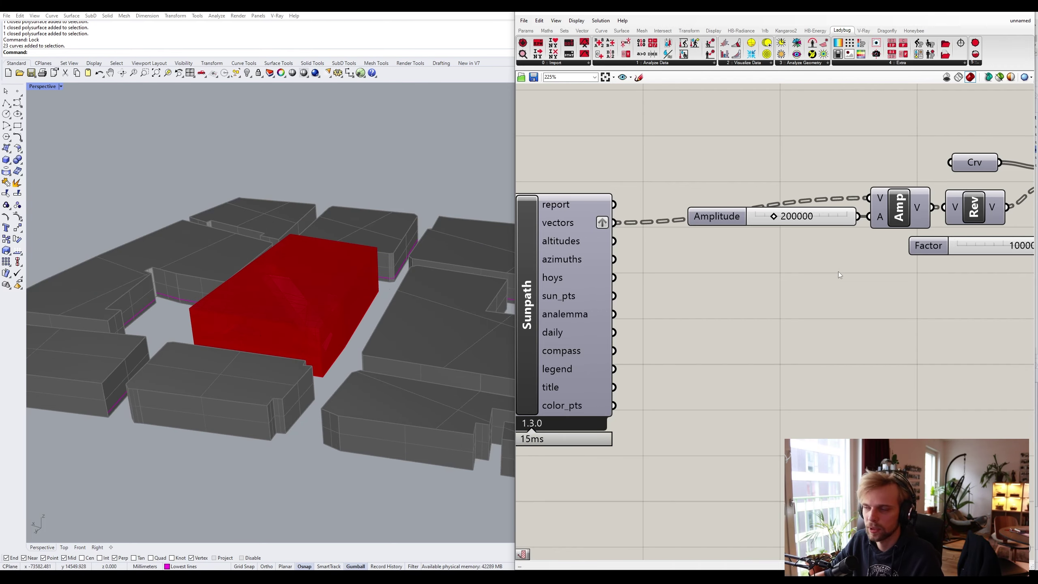
Inspect the second sun-plane Extrude component's output and turn on its preview to examine the extrusions in the viewport
scroll(841, 270, down, 4)
right_drag(1022, 194, 775, 311)
scroll(773, 204, up, 2)
mouse_move(766, 356)
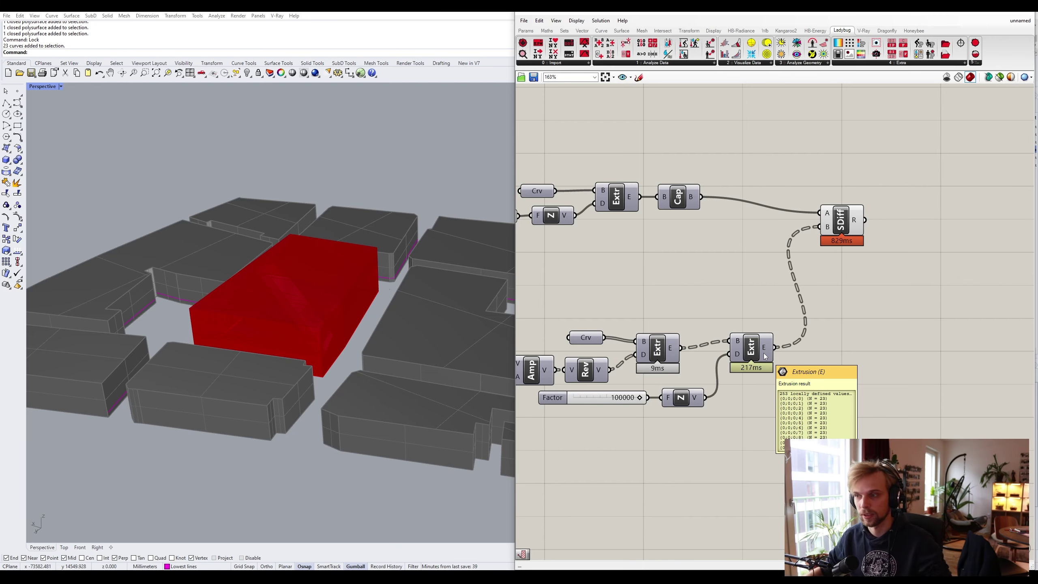
middle_click(762, 348)
click(774, 327)
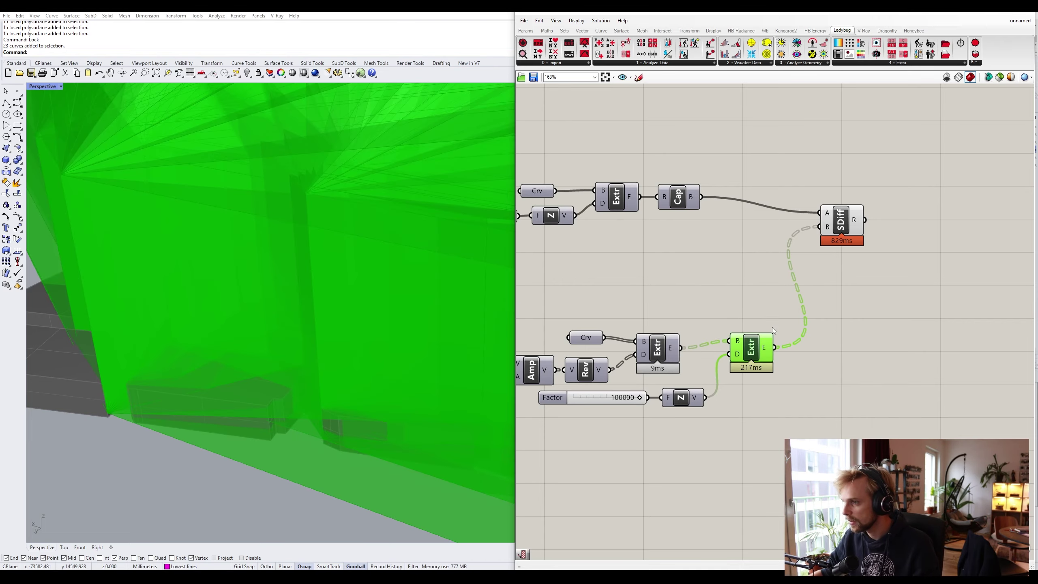
click(763, 299)
scroll(273, 164, down, 10)
right_drag(304, 165, 308, 164)
scroll(309, 164, down, 3)
right_drag(320, 211, 335, 255)
Turn off the preview of the second sun-plane Extrude component
click(750, 358)
middle_click(751, 358)
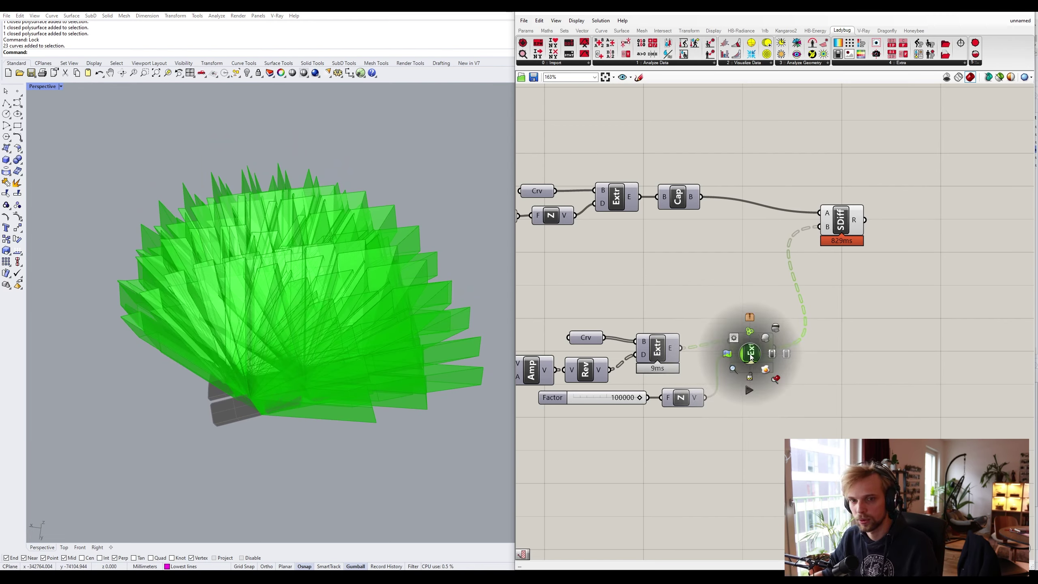
click(771, 353)
Flatten the extrusion output of the second sun-plane Extrude component that feeds the Solid Difference
scroll(764, 353, up, 5)
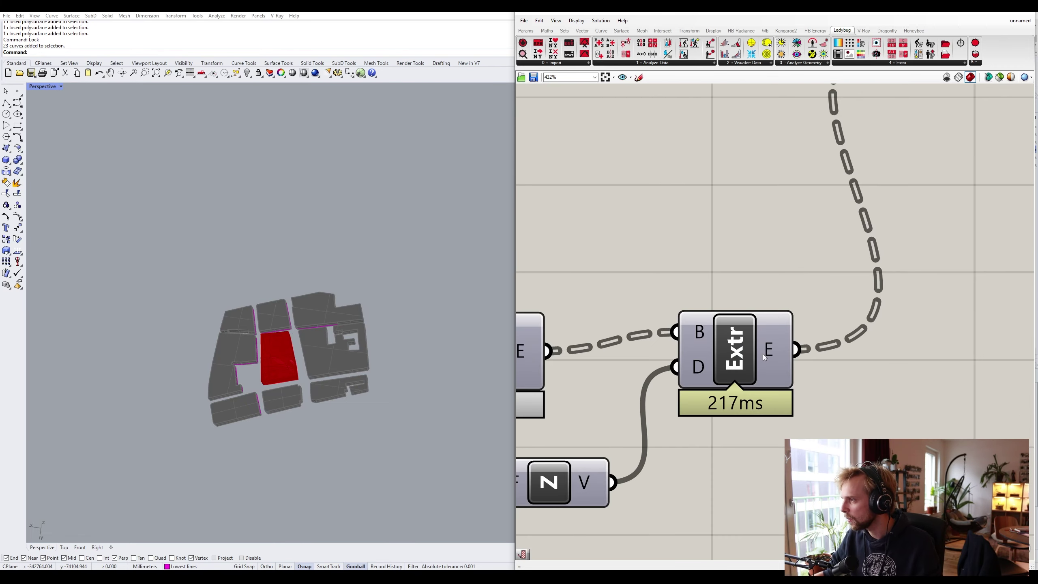
right_click(768, 350)
click(737, 279)
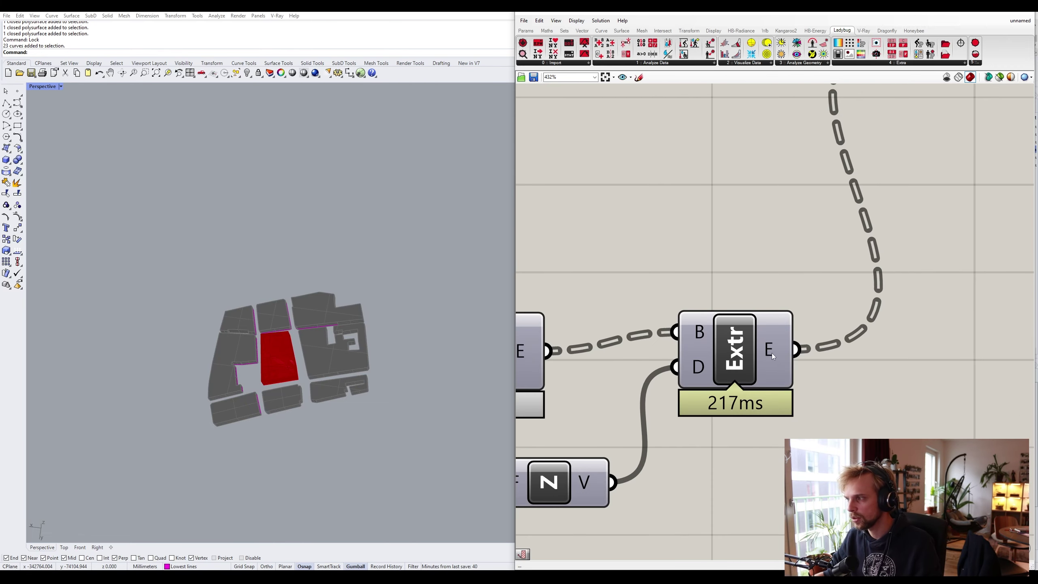
click(768, 354)
scroll(768, 354, down, 4)
right_click(769, 354)
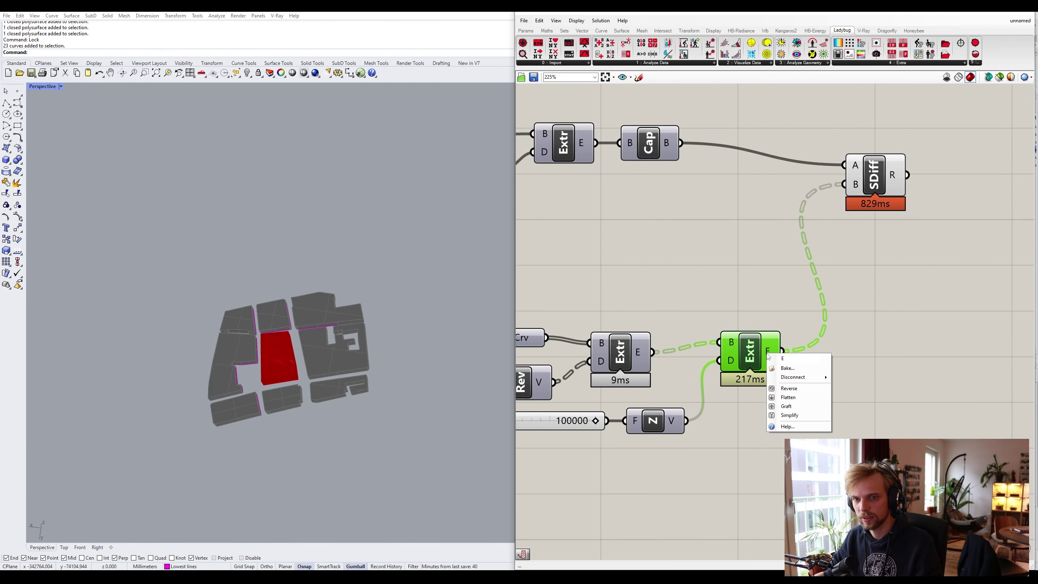
click(799, 397)
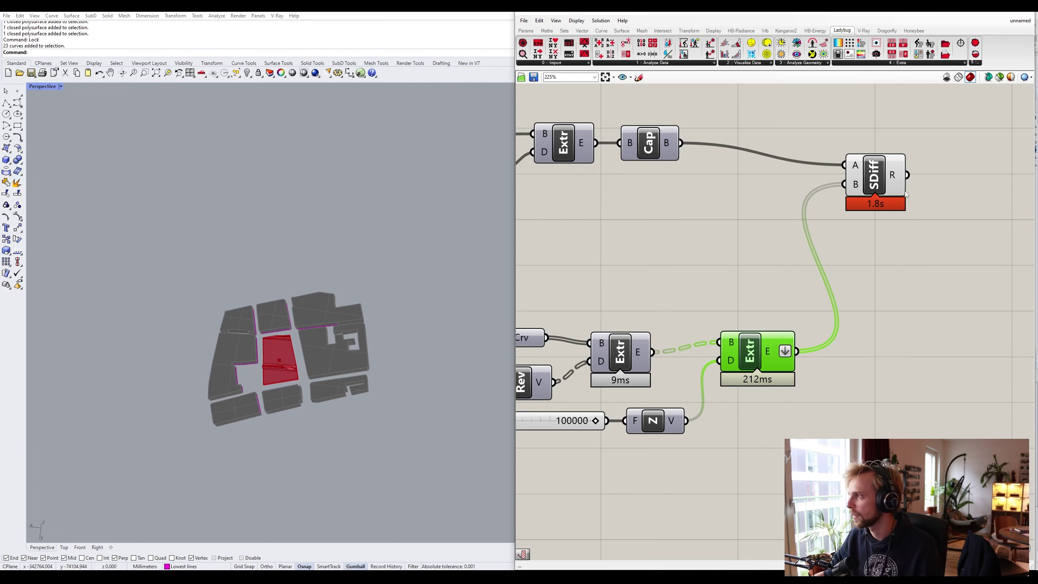
Move the Solid Difference component so its A input lines up with the Cap component's output
drag(880, 190, 890, 167)
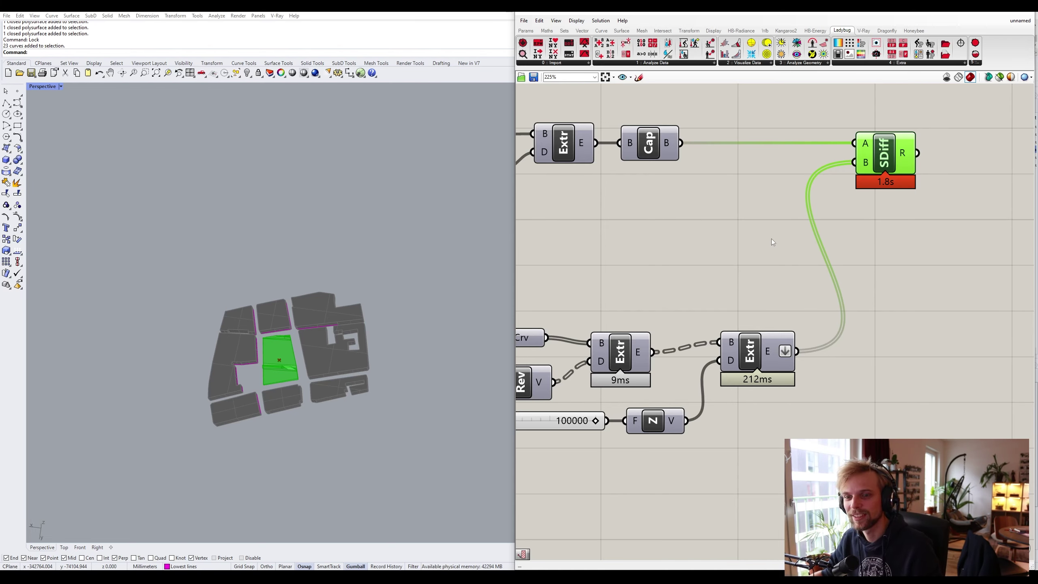
scroll(763, 243, down, 3)
click(752, 243)
Examine the carved site volume between the surrounding buildings from several angles
right_drag(265, 317, 198, 295)
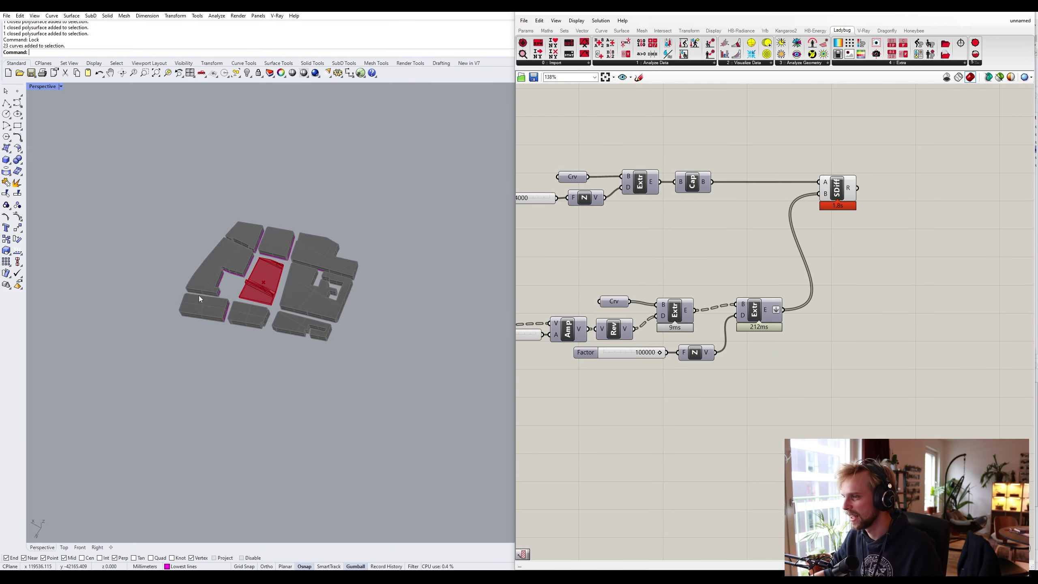
scroll(241, 294, up, 7)
shift+right_drag(324, 301, 298, 164)
scroll(300, 167, up, 5)
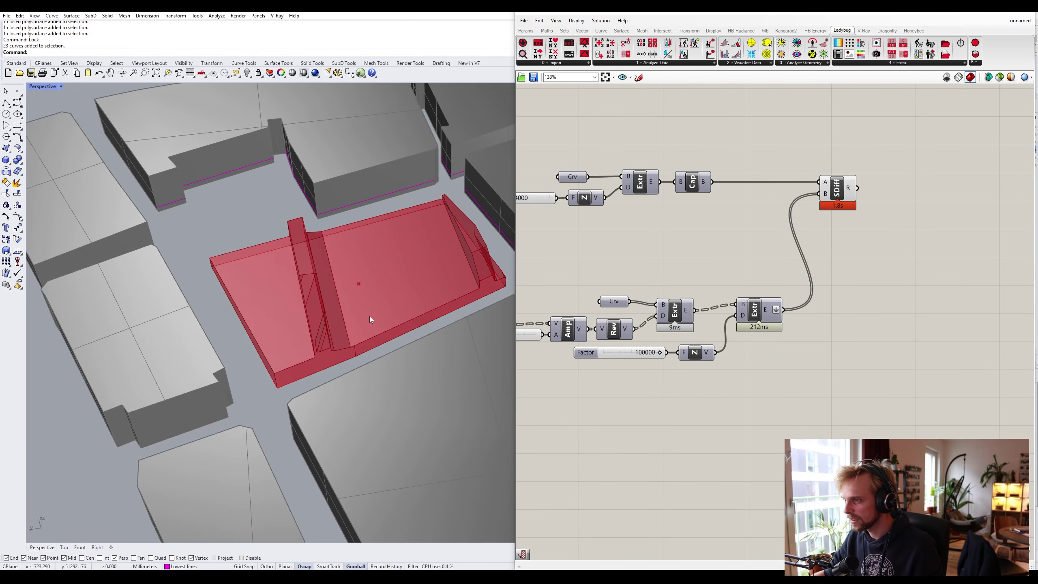
right_drag(370, 317, 350, 292)
scroll(288, 179, up, 5)
right_drag(289, 179, 359, 184)
scroll(397, 351, down, 6)
scroll(684, 293, down, 4)
Line up the start-hour slider B with the end-hour slider A ahead of the Series component
right_drag(687, 292, 884, 294)
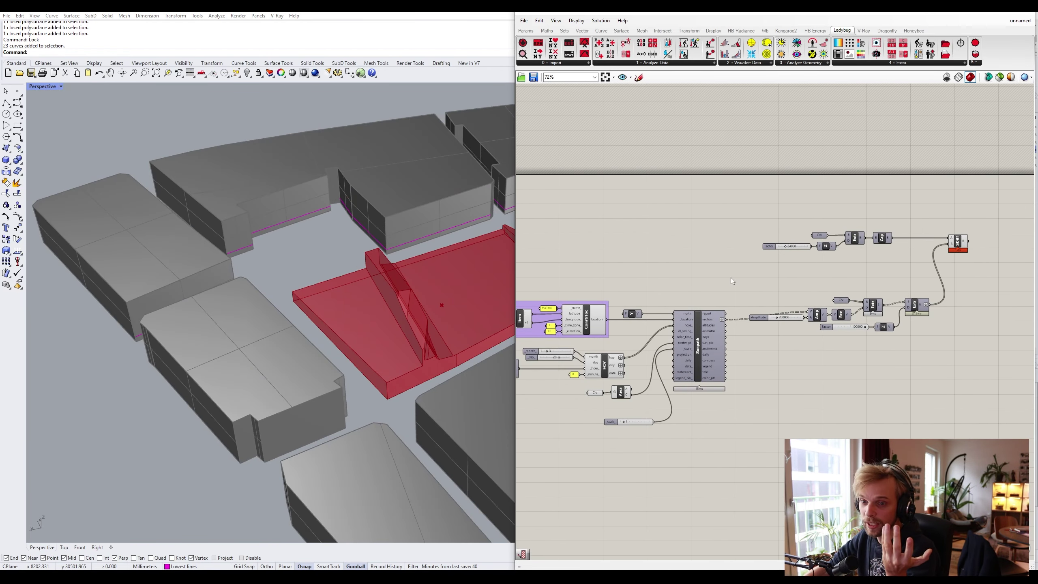
right_drag(670, 303, 833, 256)
scroll(604, 329, up, 5)
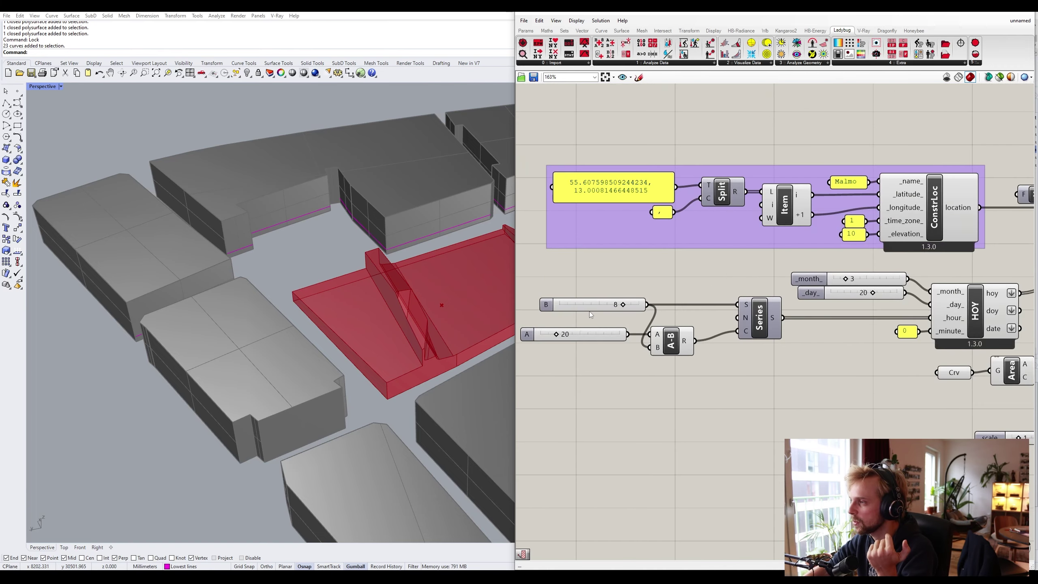
drag(589, 314, 566, 314)
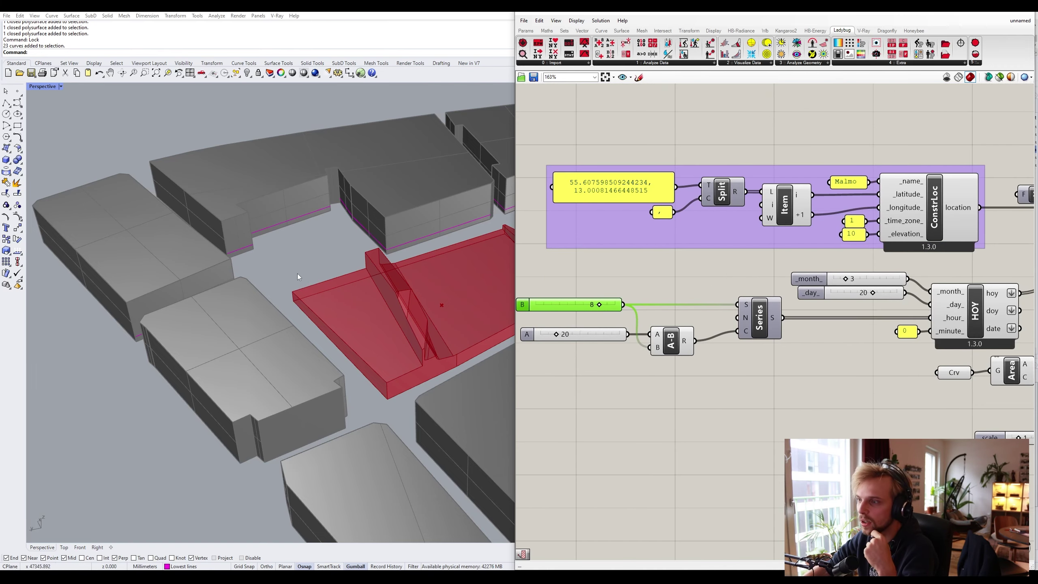
right_drag(297, 275, 237, 268)
right_drag(301, 224, 311, 243)
scroll(554, 335, up, 1)
click(580, 338)
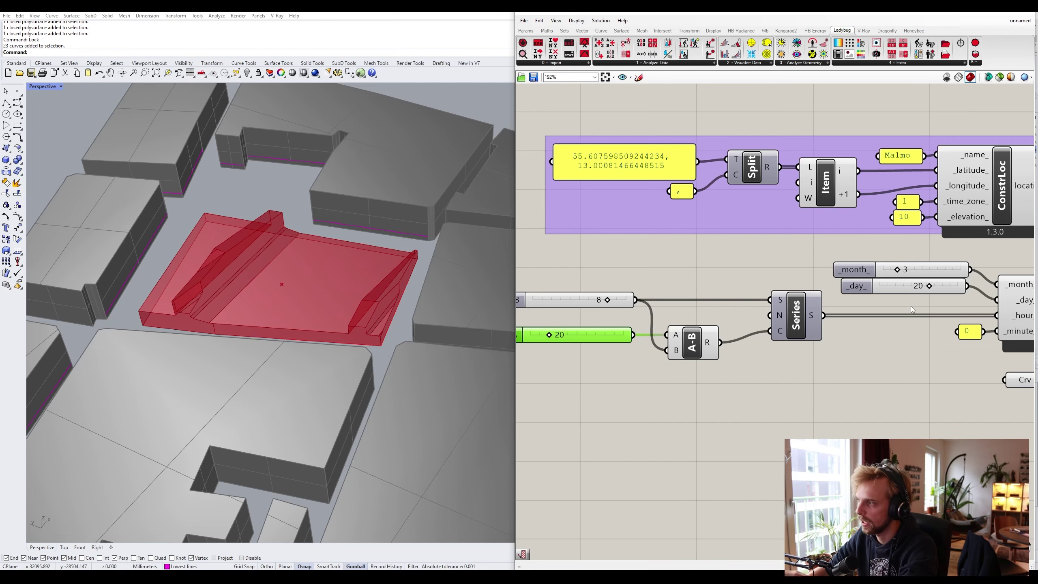
right_drag(725, 296, 767, 288)
right_drag(673, 297, 836, 254)
scroll(836, 253, up, 2)
mouse_move(798, 295)
mouse_down()
mouse_move(802, 287)
mouse_move(801, 295)
mouse_up()
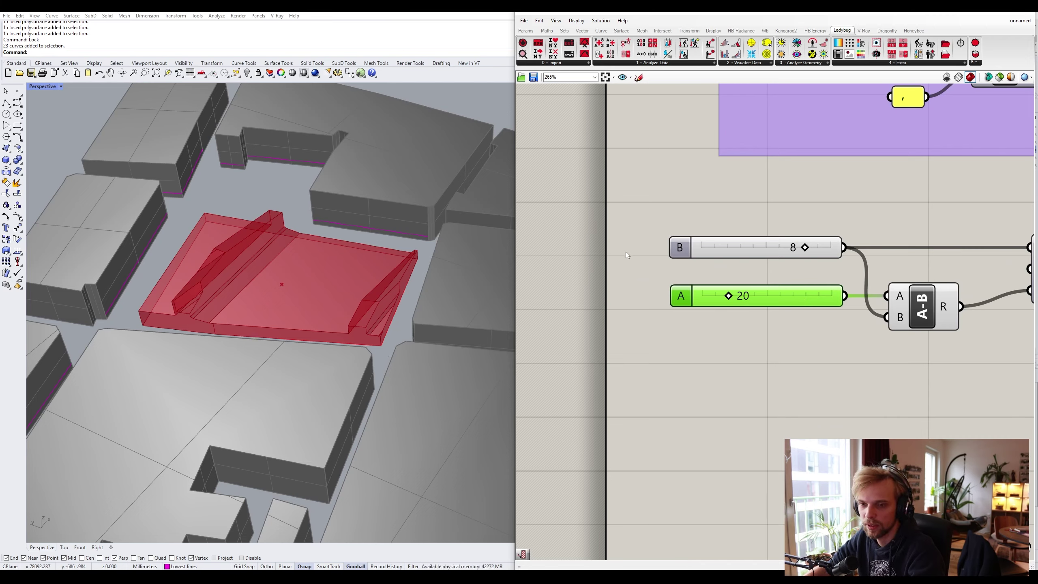
Set the start-hour slider B to 9 and the end-hour slider A to 19
double_click(746, 245)
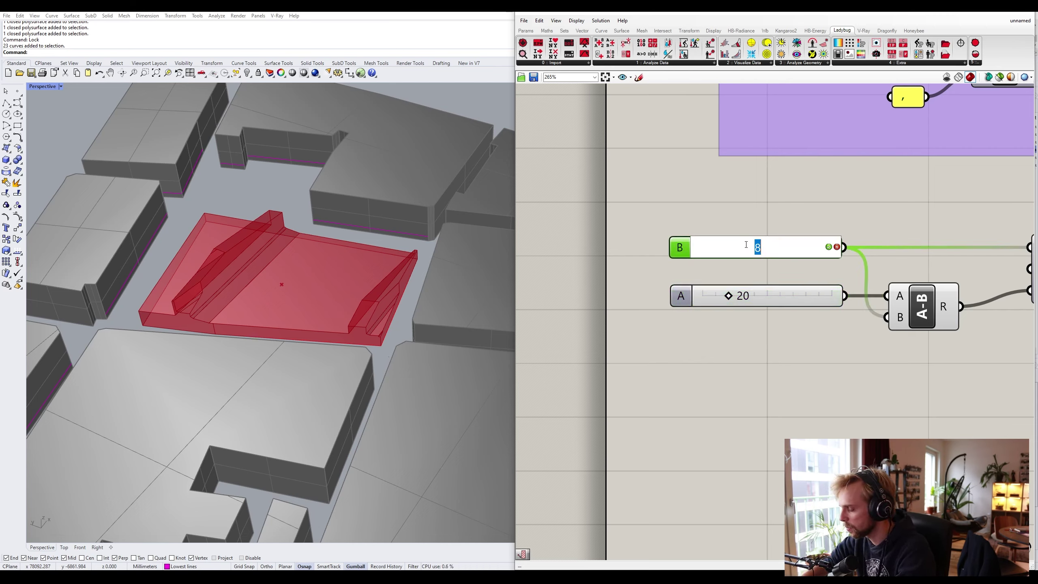
text(9)
key(Return)
key(Return)
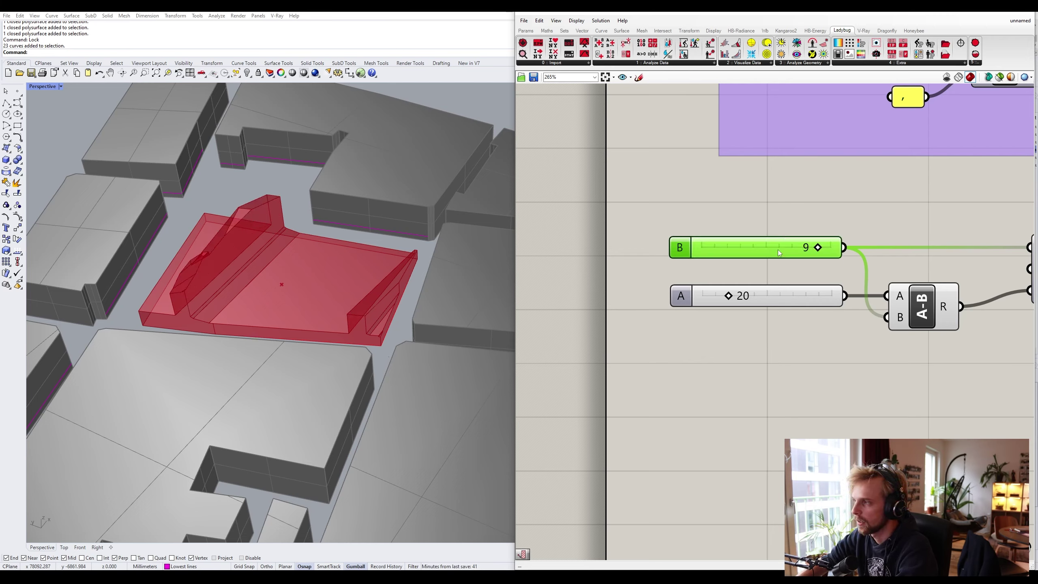
double_click(797, 295)
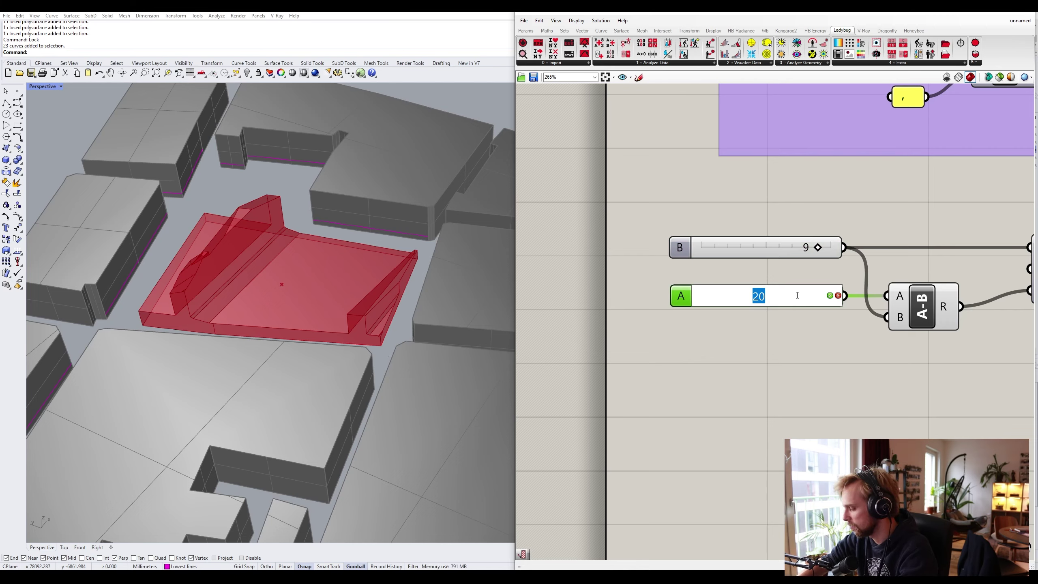
text(19)
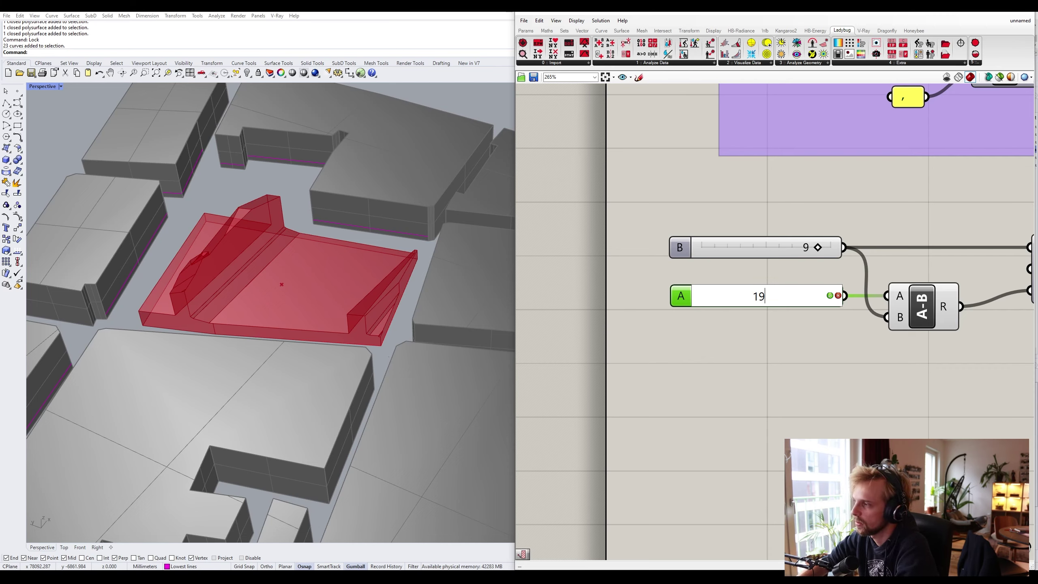
key(Return)
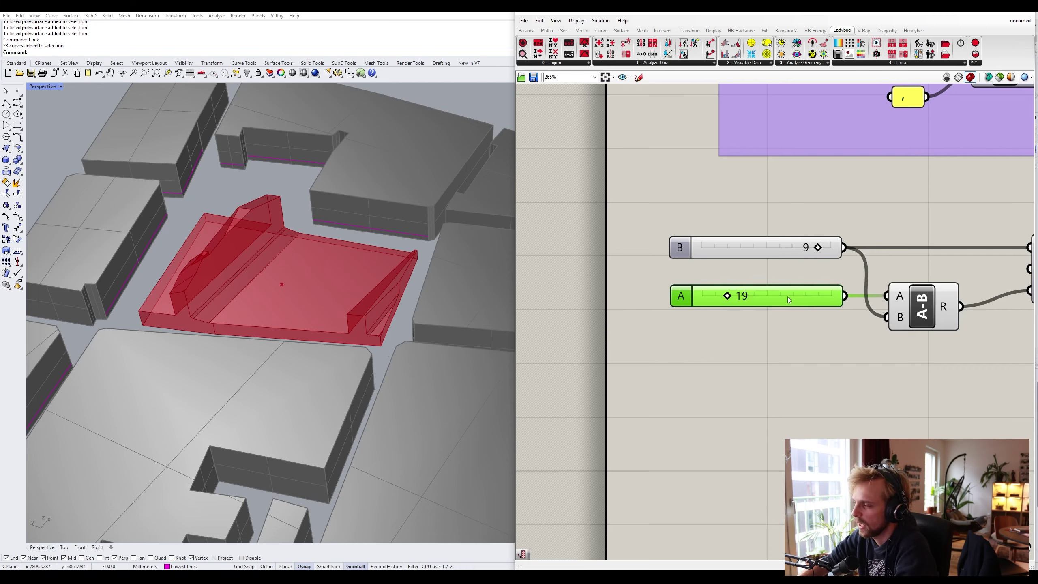
Set the end-hour slider A to 18 and view the carved volume from the opposite side
double_click(788, 295)
text(18)
key(Return)
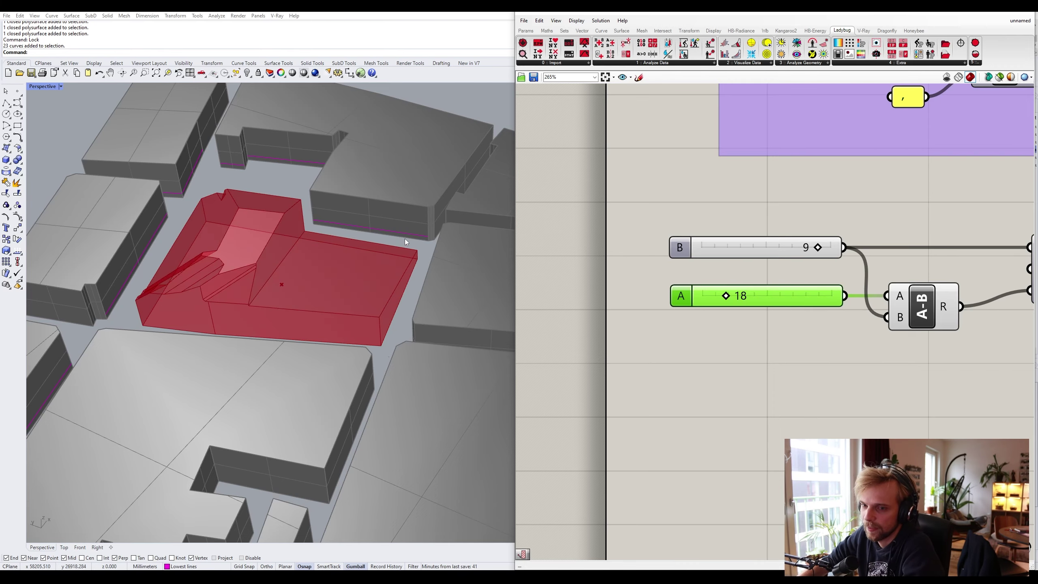
right_drag(406, 239, 419, 297)
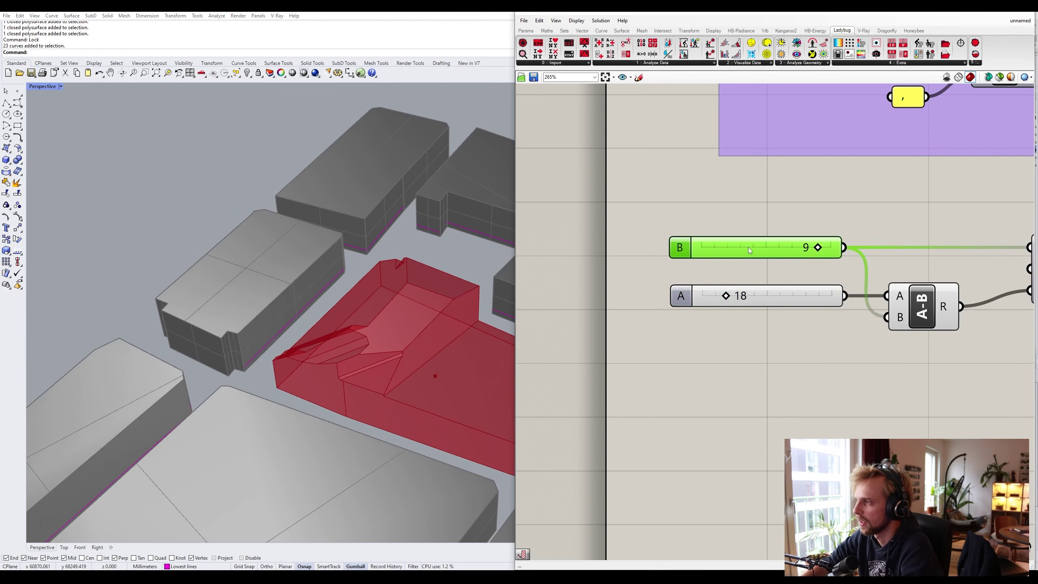
Set the start-hour slider B to 10 and inspect the carved volume between the buildings
double_click(749, 247)
text(10)
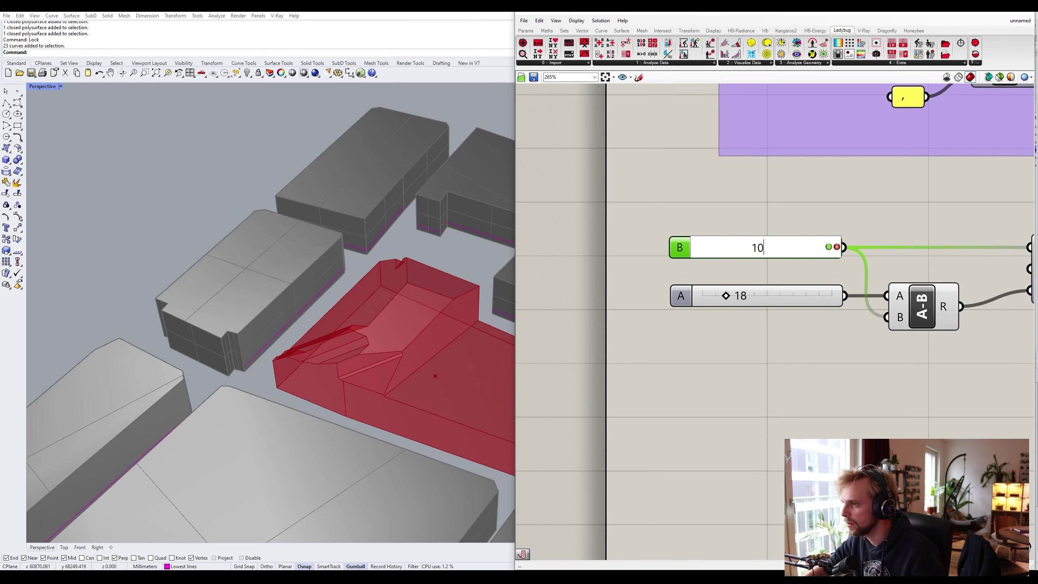
key(Return)
right_drag(357, 317, 275, 278)
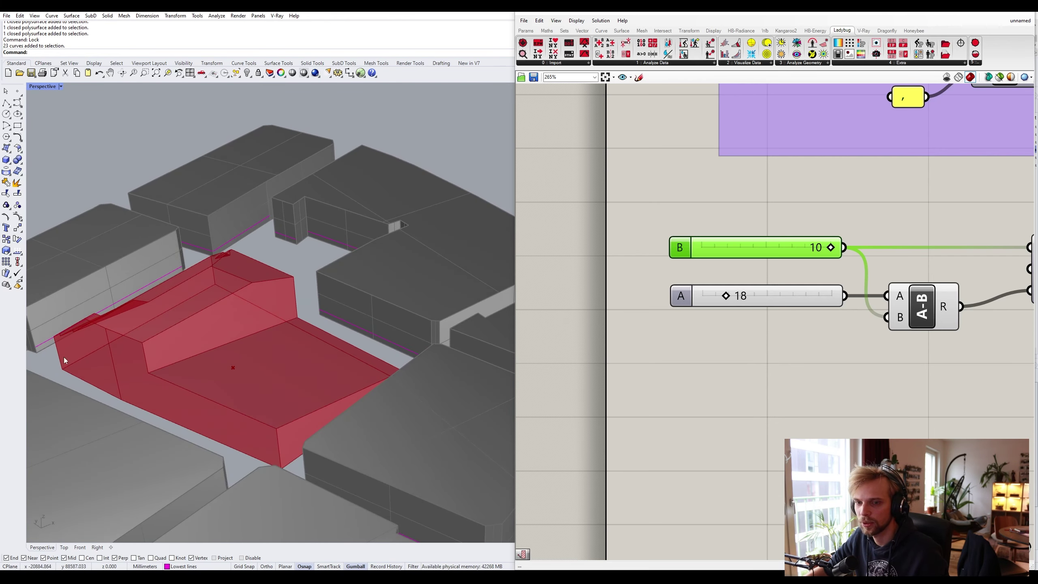
scroll(213, 292, down, 5)
right_drag(216, 292, 314, 282)
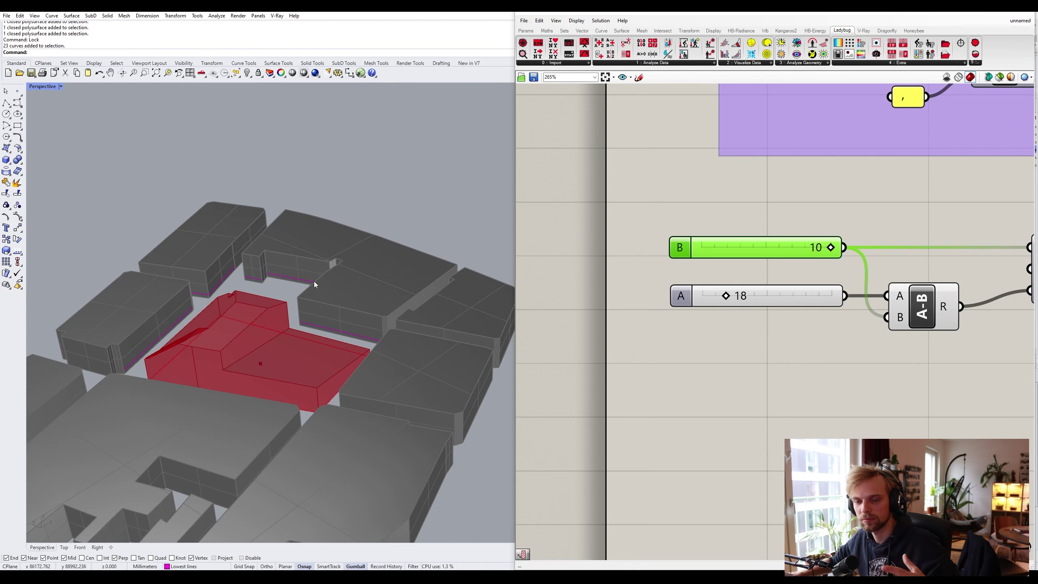
scroll(403, 300, up, 4)
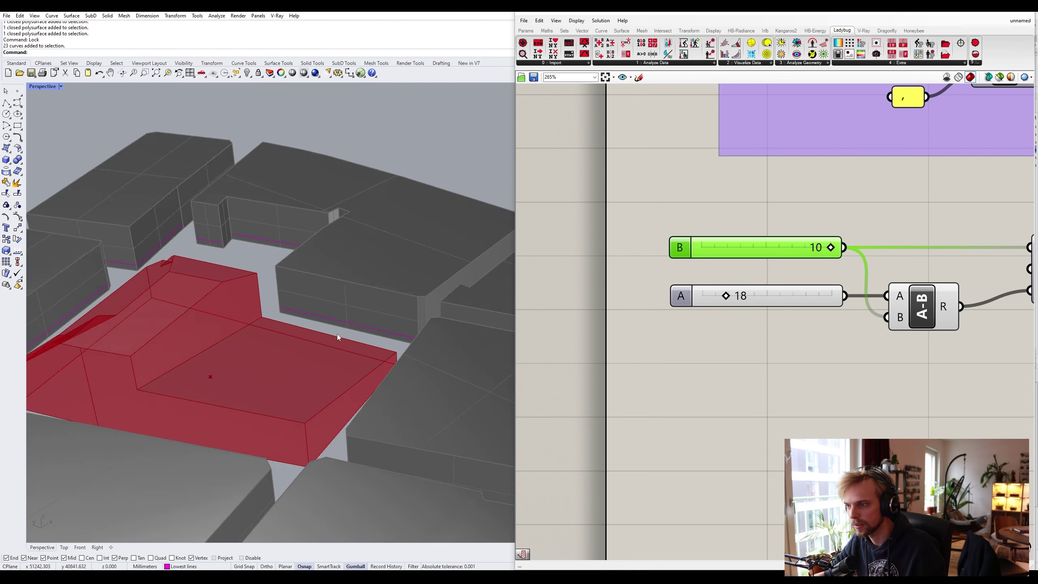
Ungroup the lowest-line curves on the surrounding building facades
click(376, 325)
scroll(377, 325, down, 6)
right_drag(367, 325, 292, 288)
scroll(277, 291, up, 2)
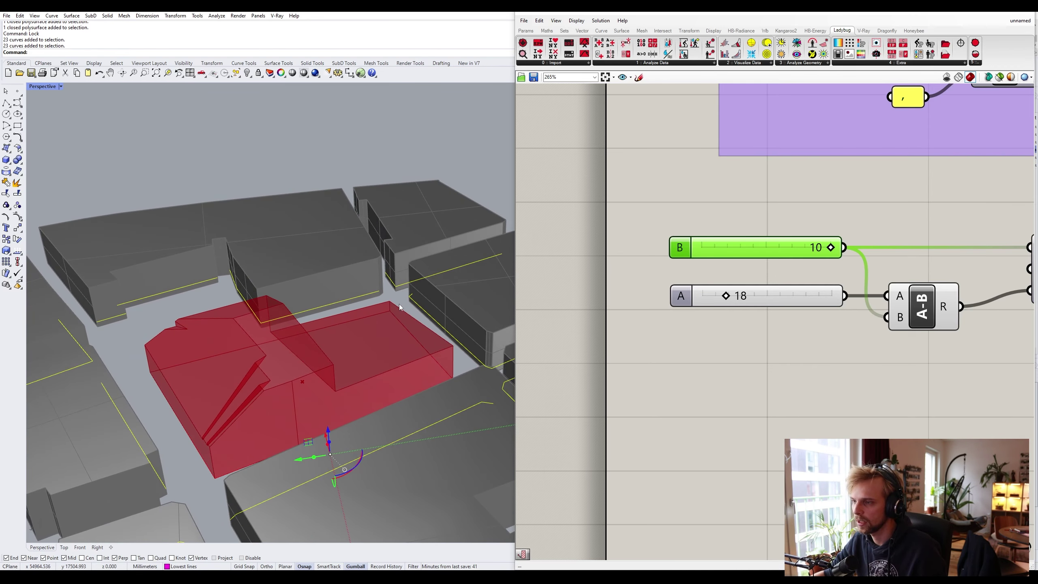
scroll(408, 307, up, 3)
key(Escape)
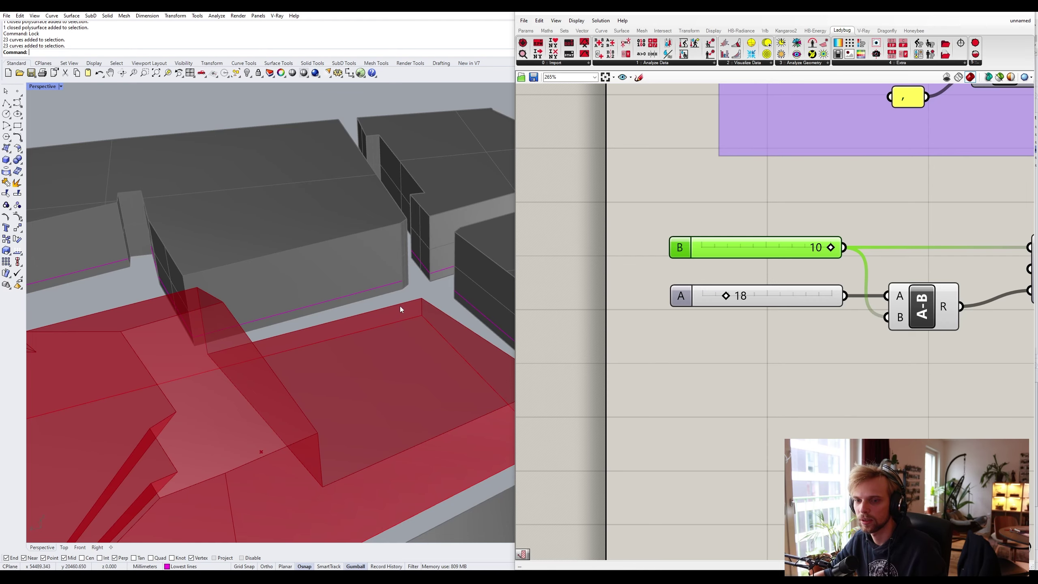
right_drag(372, 305, 358, 321)
click(325, 338)
text(Ungroup)
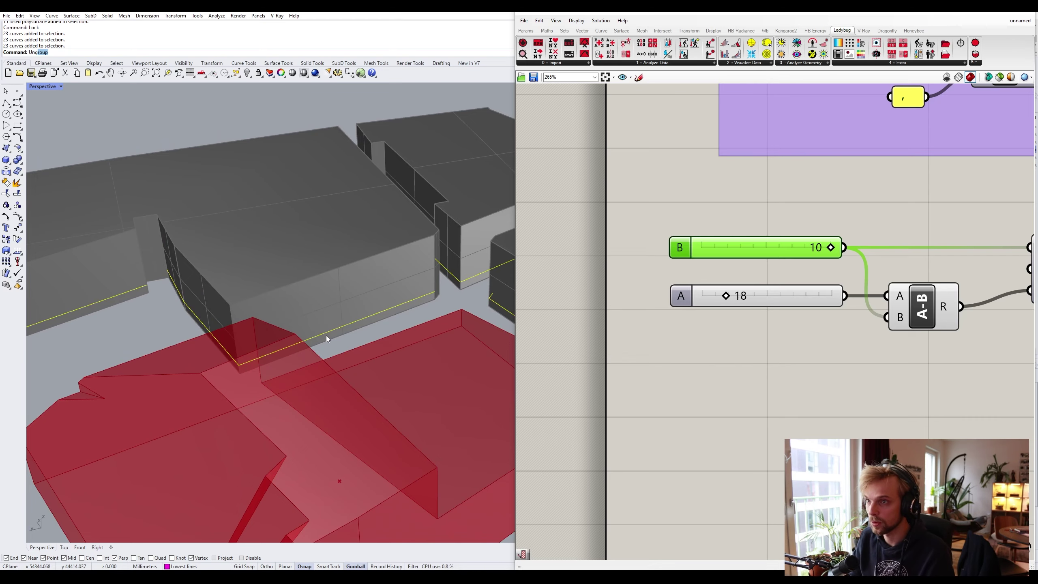
key(Return)
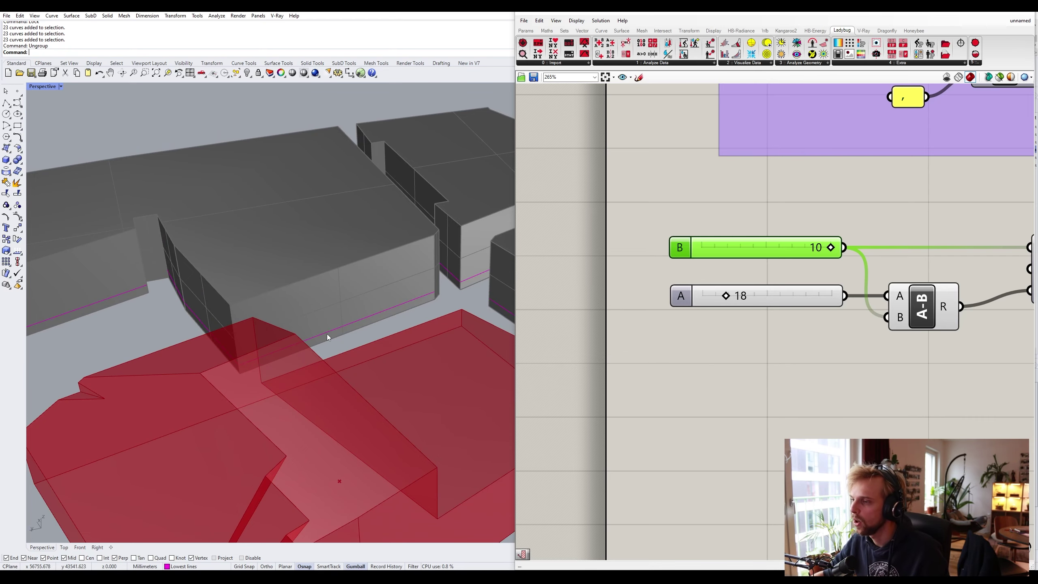
Raise the lowest-line curve on the building facade facing the carved volume vertically by 3000 mm
click(327, 338)
shift+right_drag(327, 337, 265, 359)
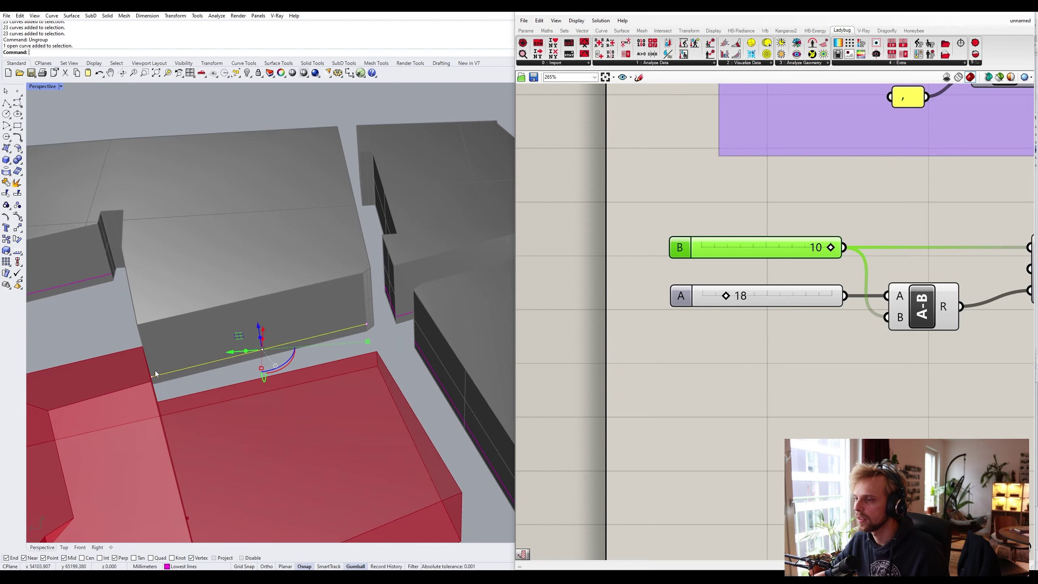
right_drag(220, 388, 259, 361)
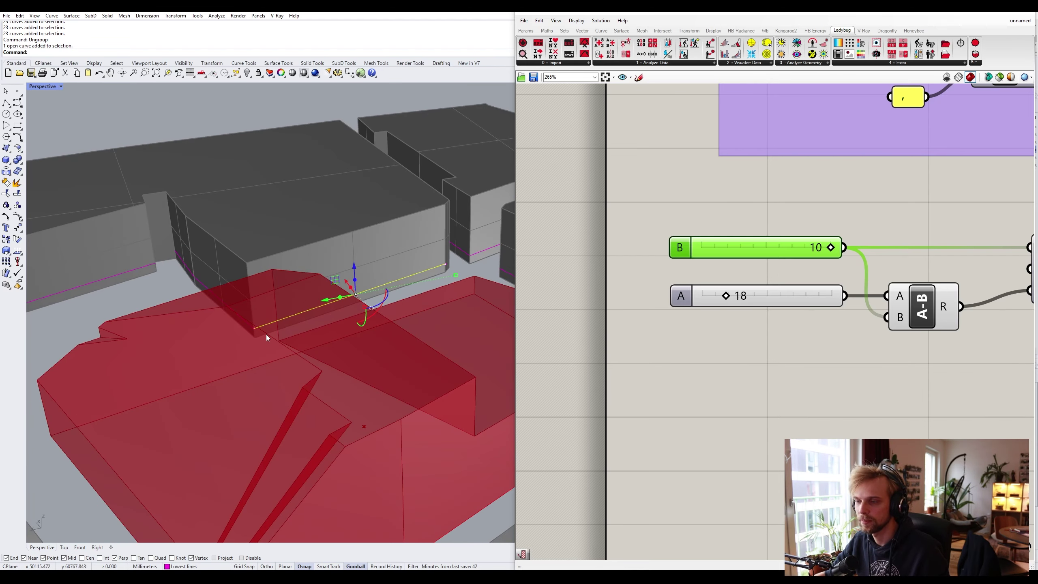
right_drag(335, 305, 295, 266)
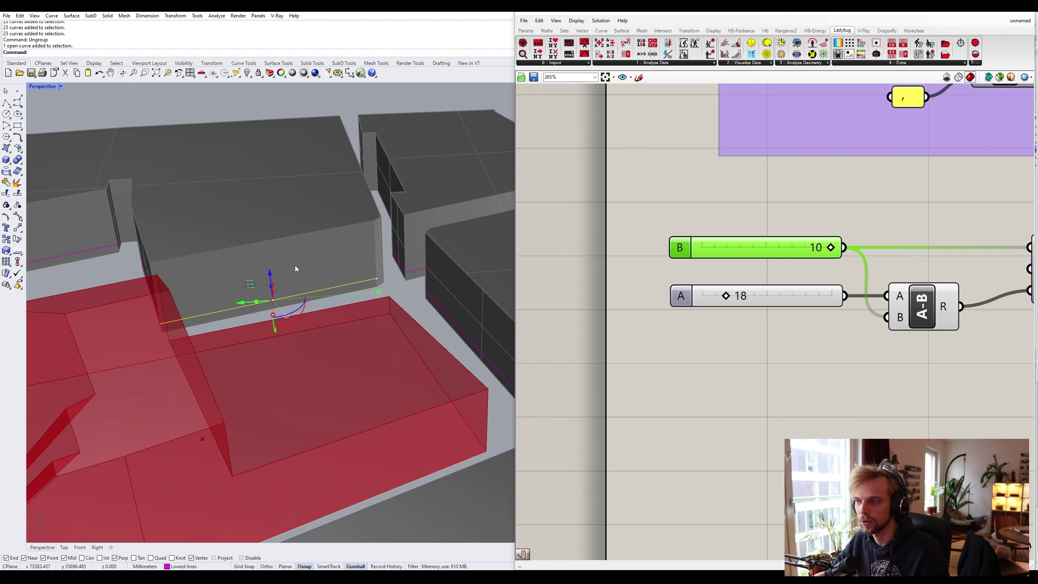
click(268, 273)
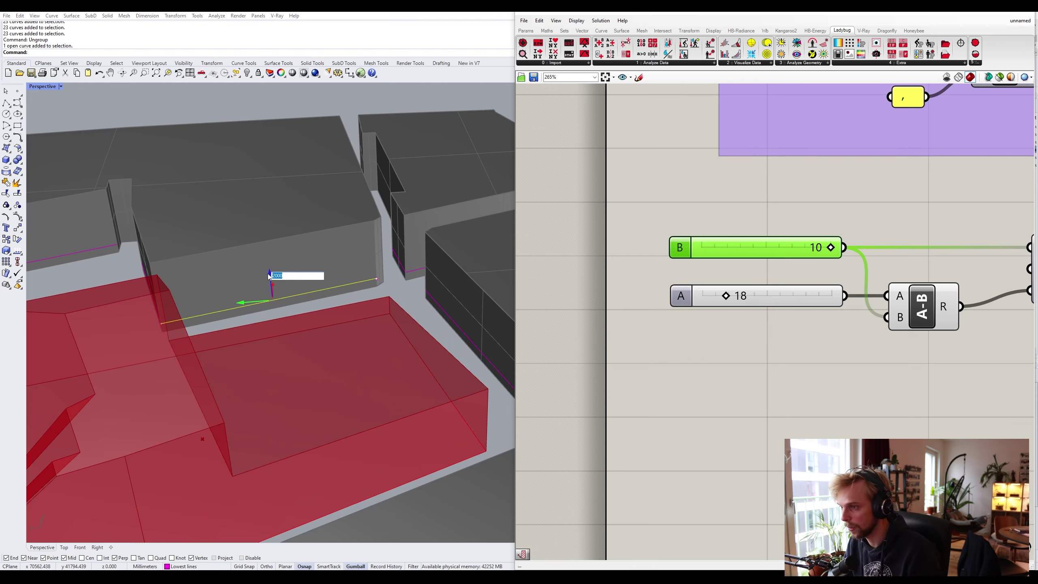
text(300)
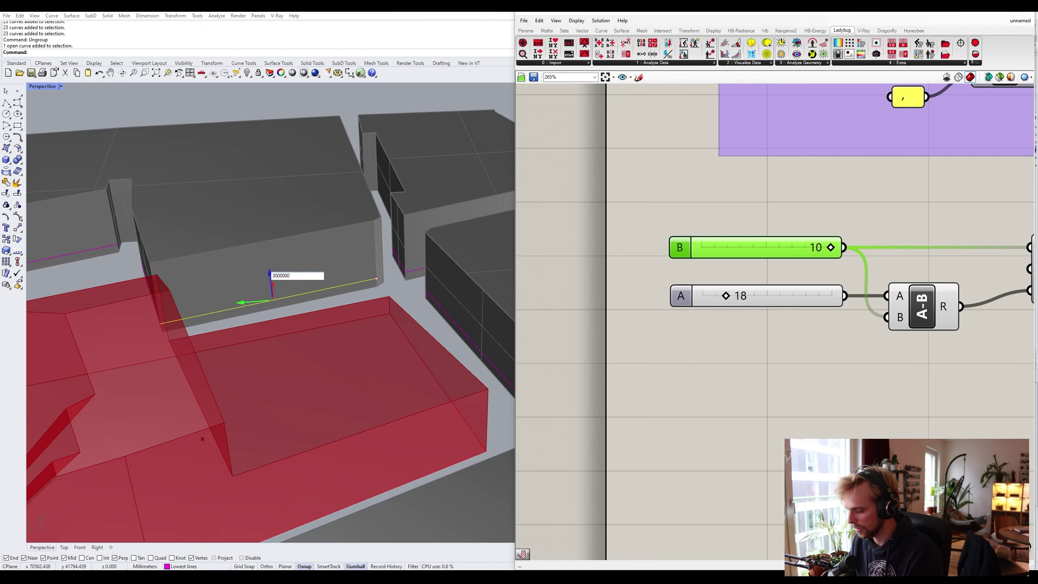
key(BackSpace)
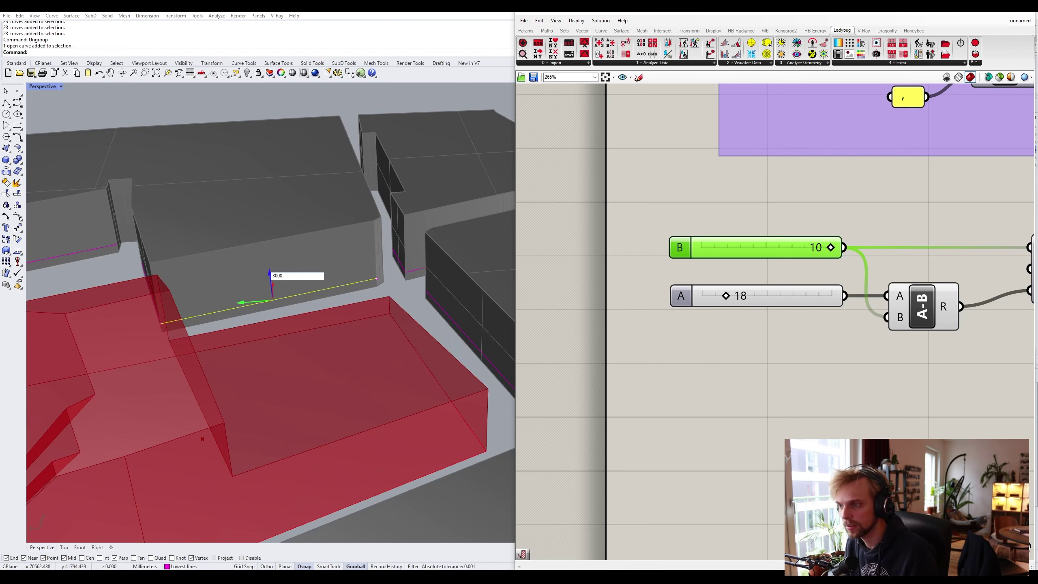
key(Return)
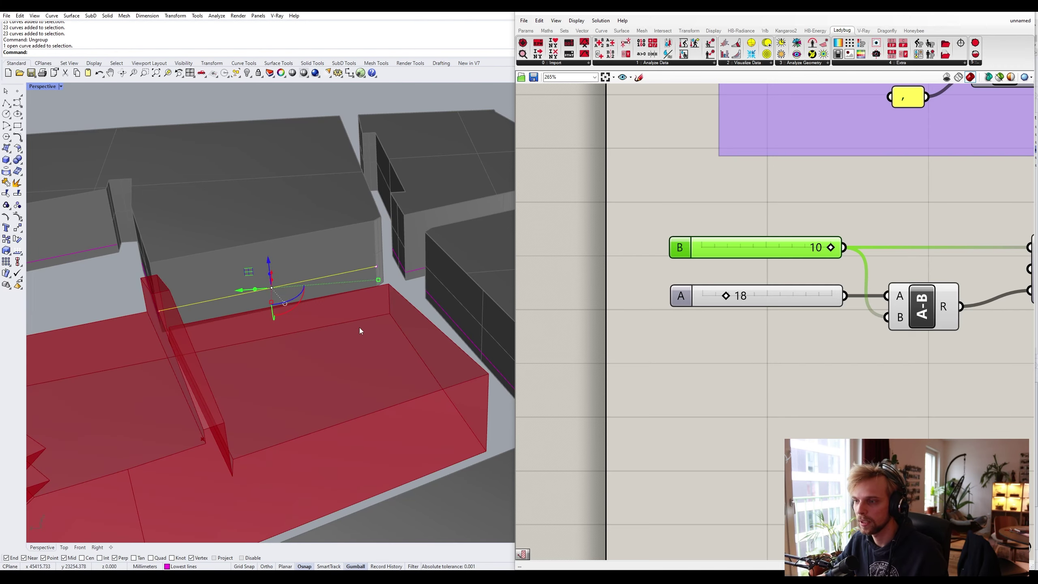
Deselect the raised facade line and examine the recarved volume among the surrounding buildings from several angles
scroll(359, 328, down, 8)
right_drag(358, 329, 186, 303)
click(334, 294)
scroll(273, 287, up, 2)
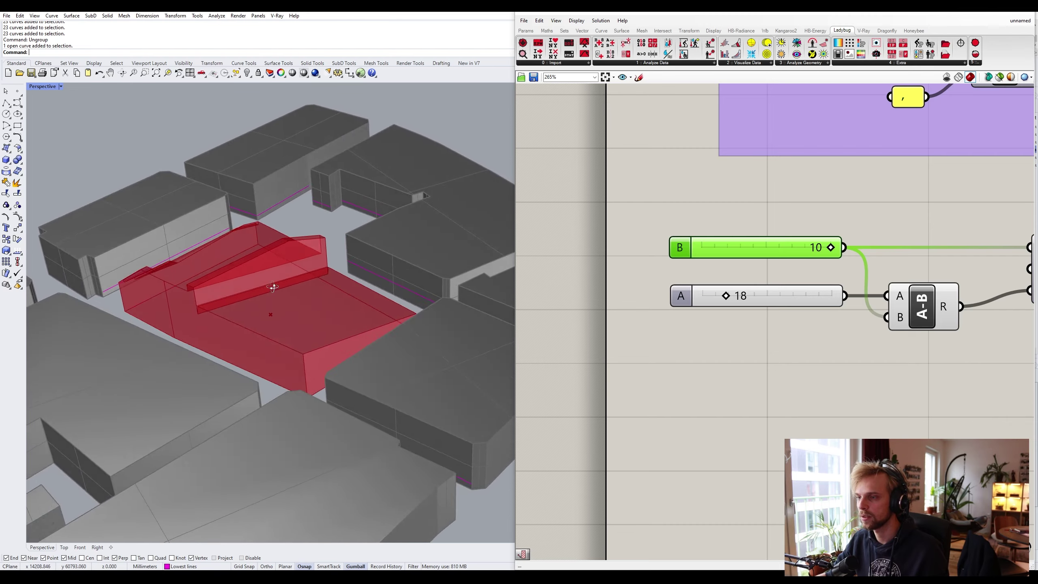
right_drag(273, 287, 282, 278)
right_drag(202, 291, 326, 285)
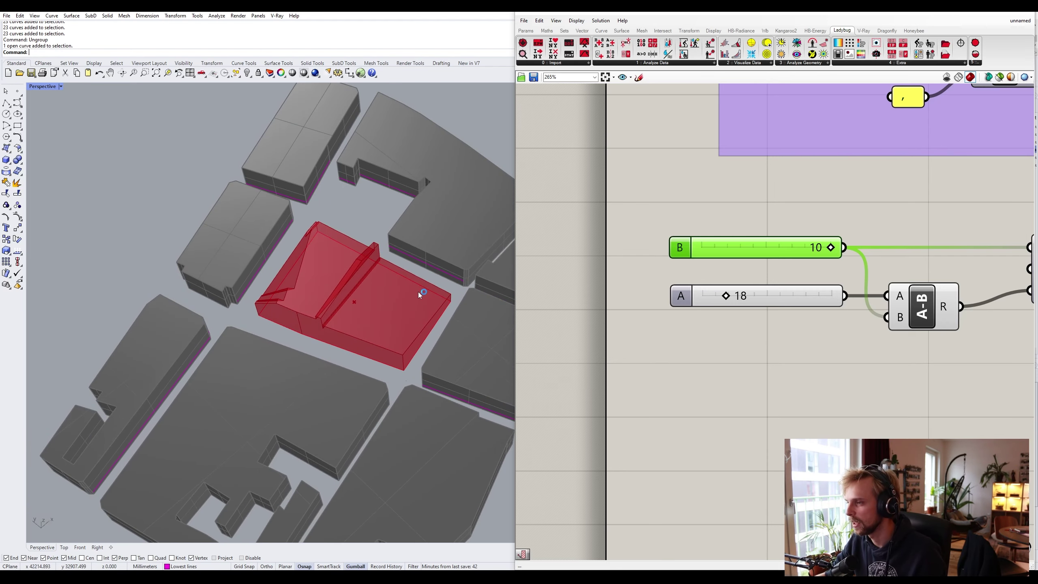
shift+right_drag(418, 292, 348, 279)
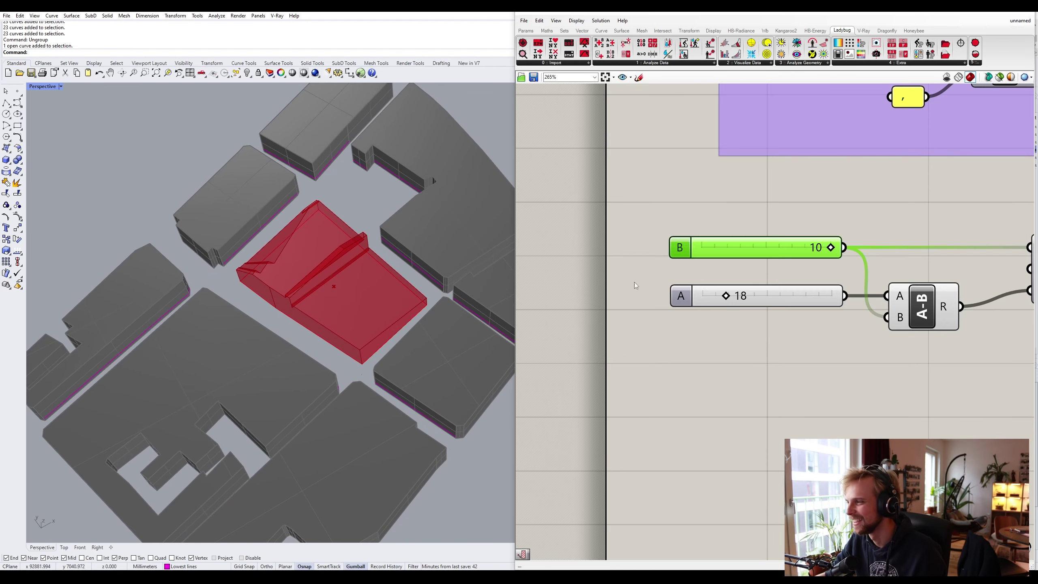
Set the end-hour slider A to 17
scroll(676, 285, down, 3)
scroll(676, 285, up, 3)
scroll(724, 300, down, 2)
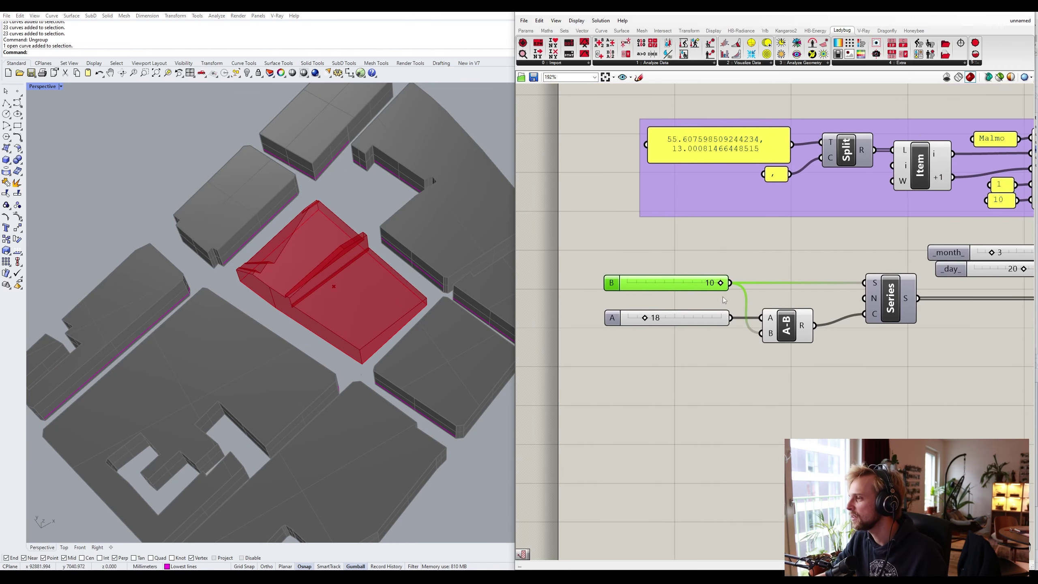
scroll(629, 312, up, 3)
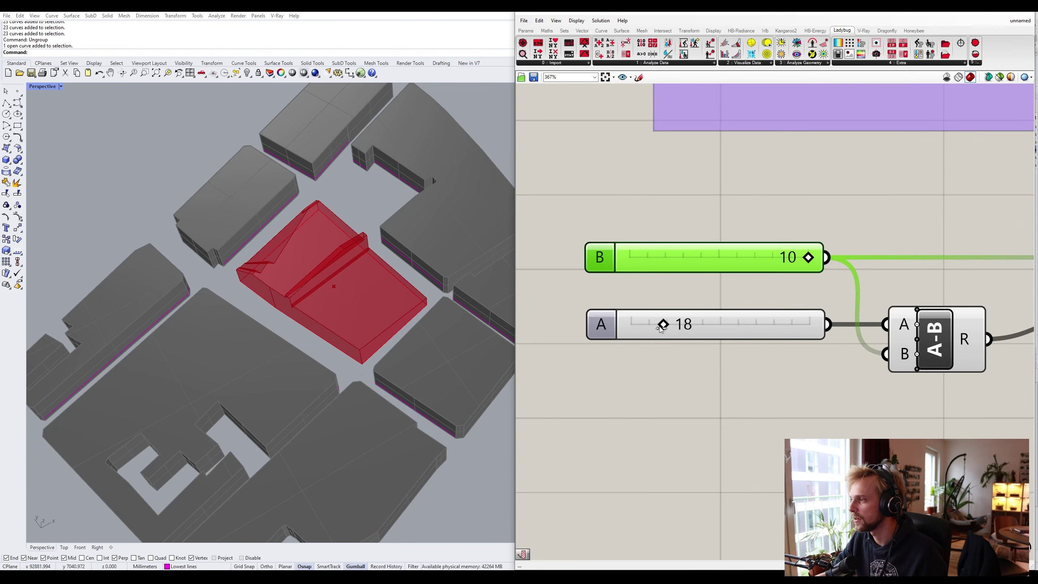
drag(661, 328, 666, 327)
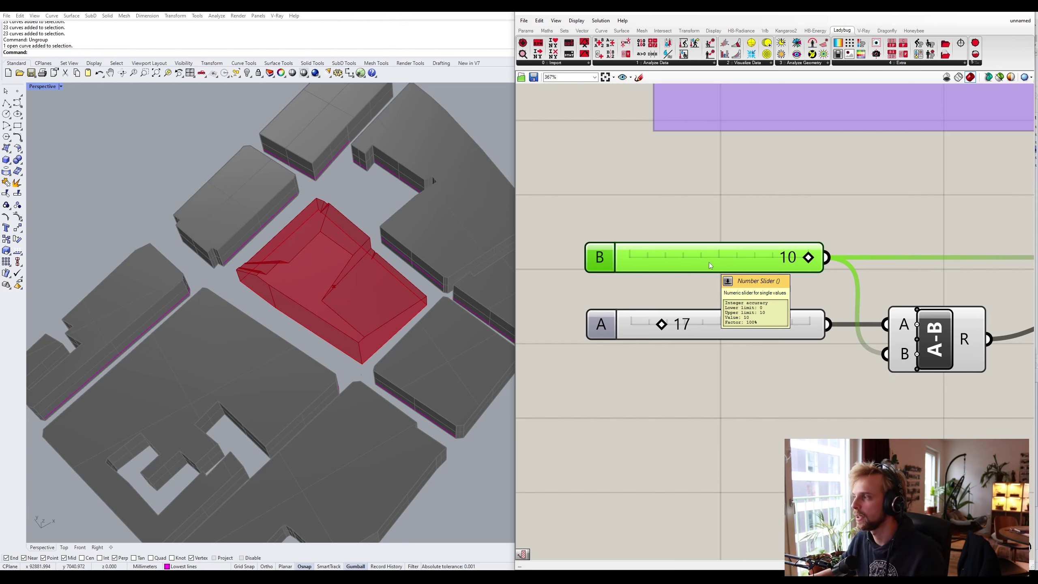
click(691, 225)
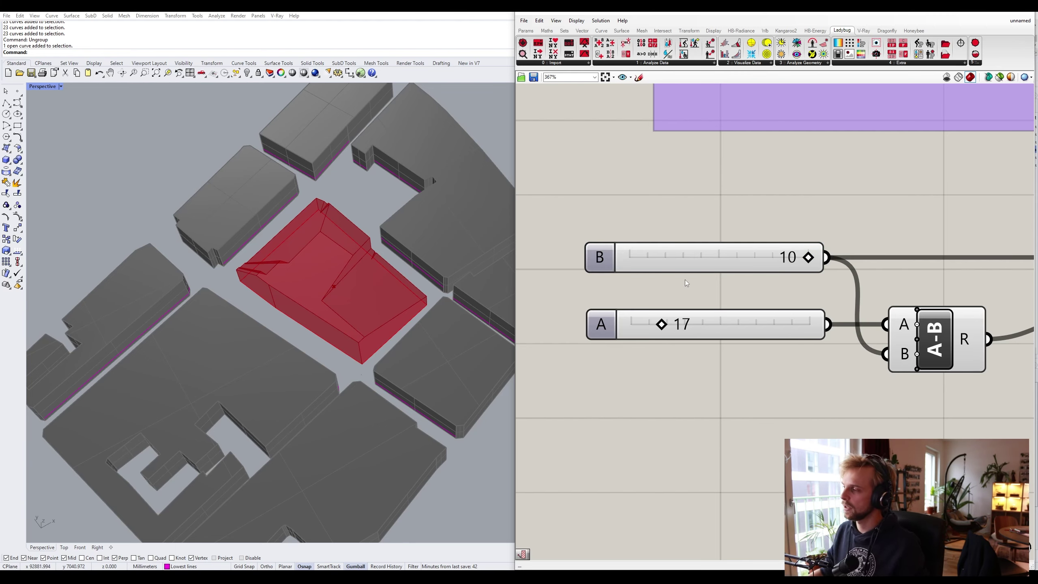
click(719, 255)
click(739, 322)
click(743, 259)
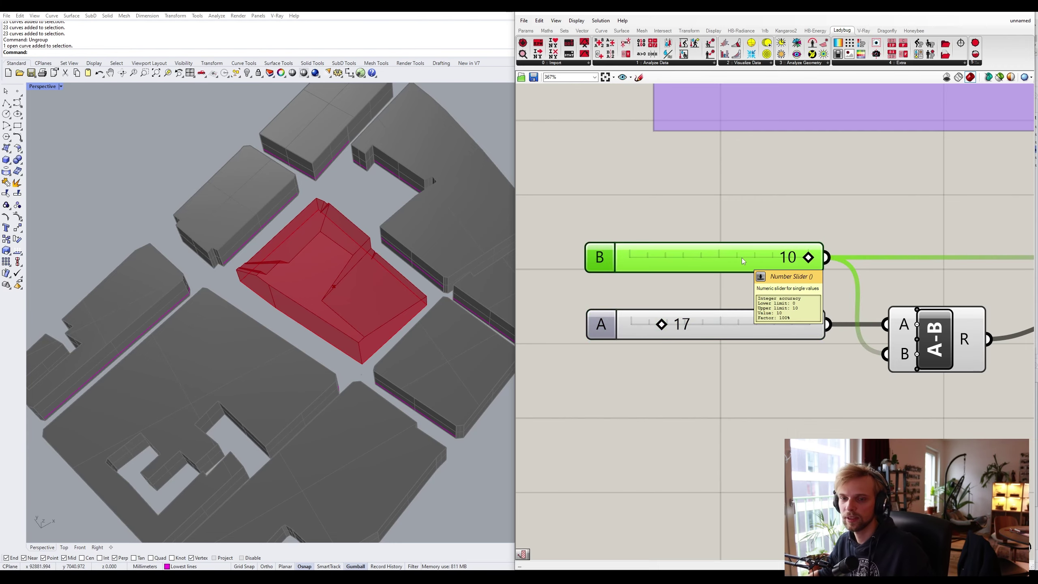
click(654, 208)
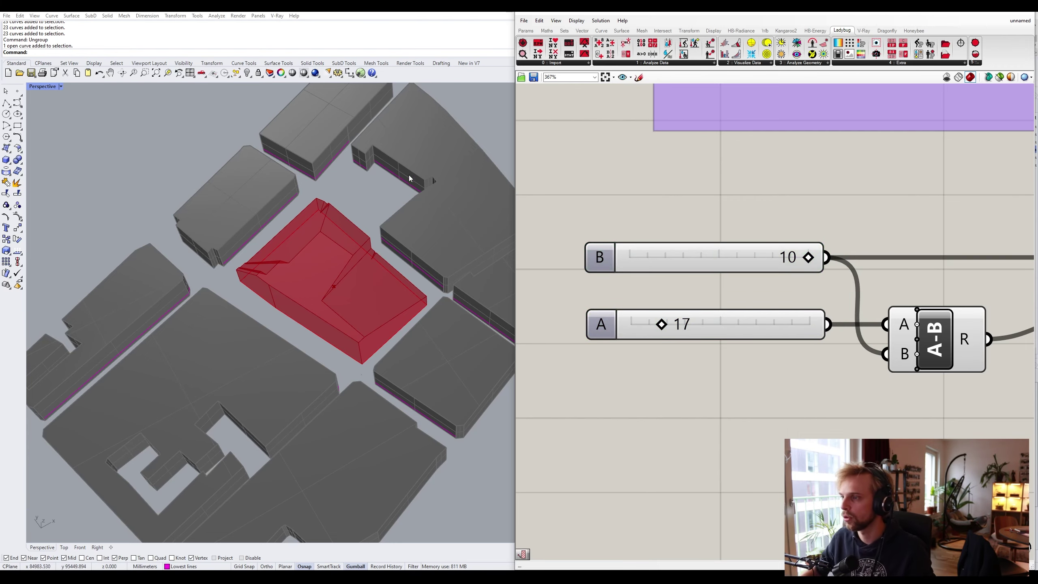
Set the Factor slider for the site volume's vertical extrusion to 28000
right_drag(422, 360, 387, 301)
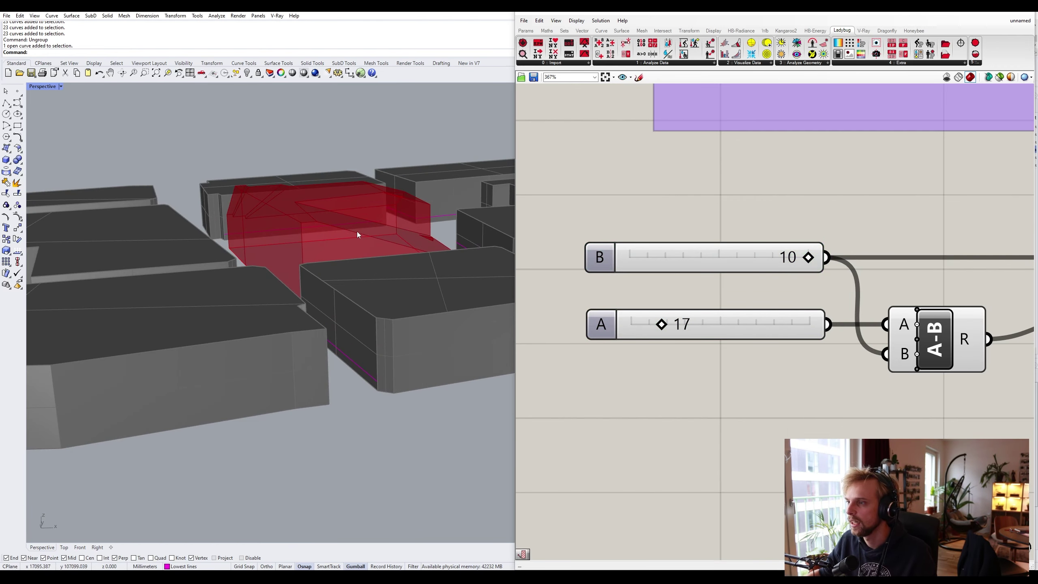
right_drag(357, 235, 390, 271)
scroll(582, 227, down, 5)
right_drag(876, 121, 671, 310)
scroll(671, 309, down, 5)
right_drag(946, 283, 848, 291)
scroll(784, 273, up, 10)
mouse_move(784, 273)
right_down()
mouse_move(802, 298)
mouse_move(774, 283)
right_up()
right_drag(428, 272, 390, 286)
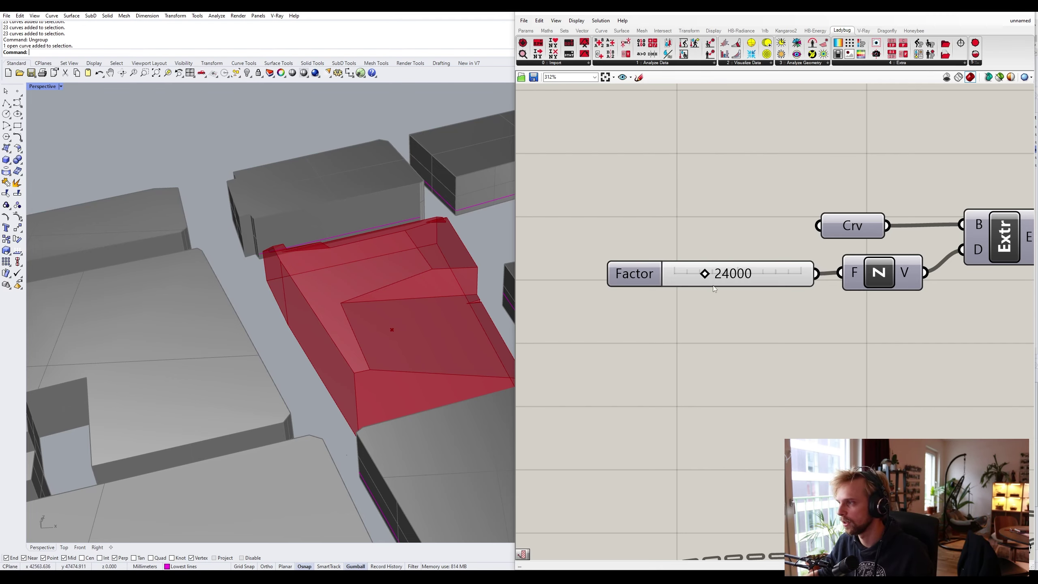
double_click(731, 286)
drag(723, 275, 734, 276)
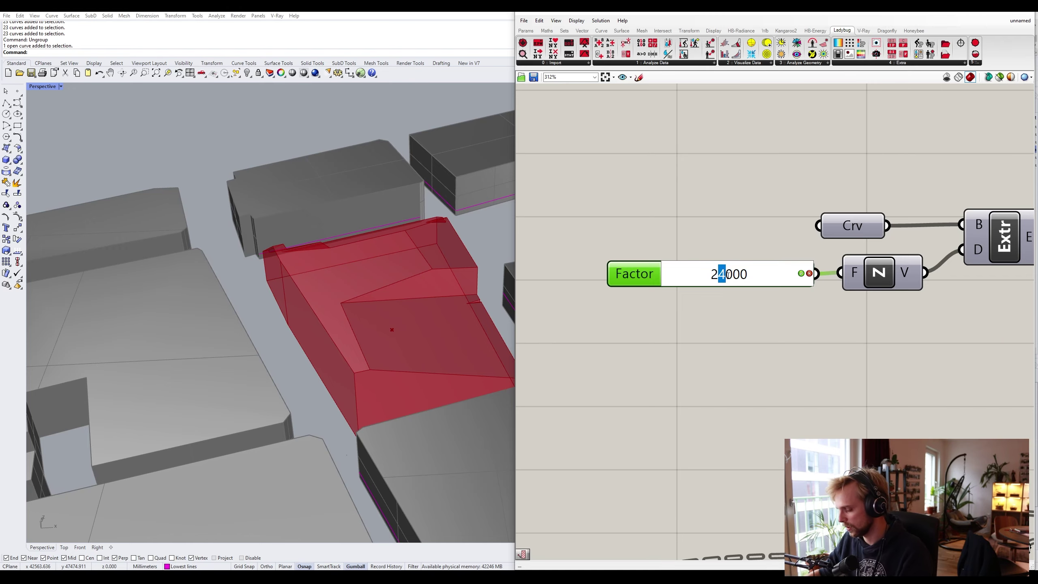
click(802, 273)
Examine the taller carved volume within the surrounding blocks and the solid difference part of the definition
right_drag(430, 349, 323, 352)
scroll(297, 303, down, 4)
shift+right_drag(398, 277, 251, 327)
scroll(864, 313, down, 5)
scroll(863, 313, down, 3)
right_drag(959, 346, 770, 311)
scroll(734, 282, up, 3)
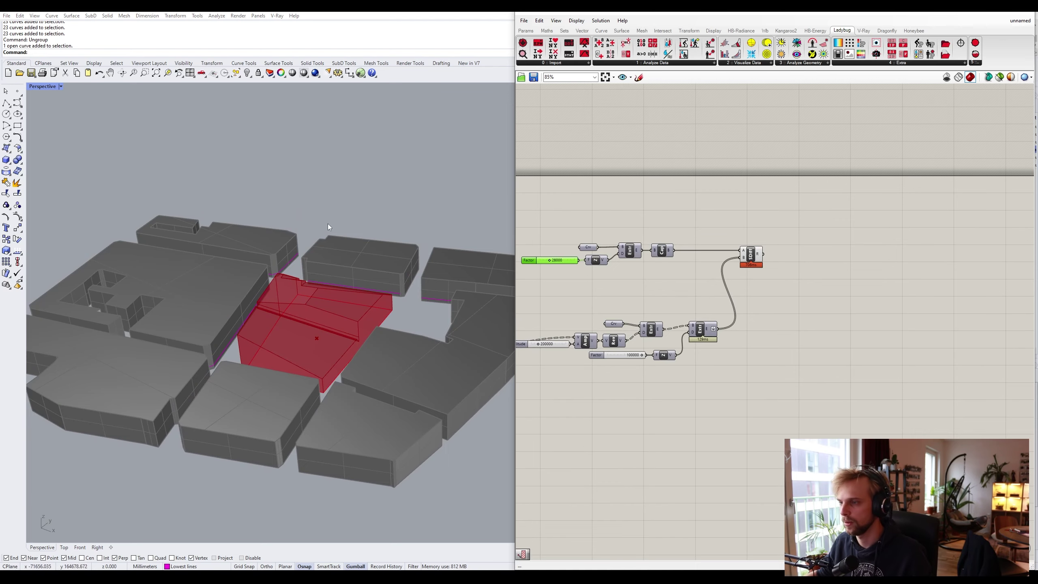
scroll(816, 258, up, 3)
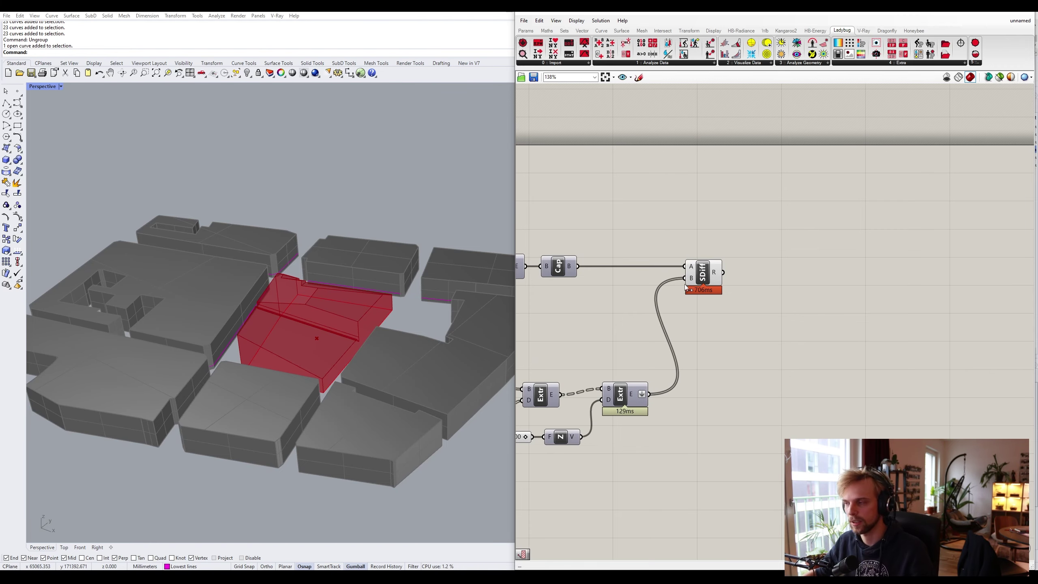
Add a brep Contour component after the solid difference and feed the difference result into its shape input
right_drag(776, 334, 737, 338)
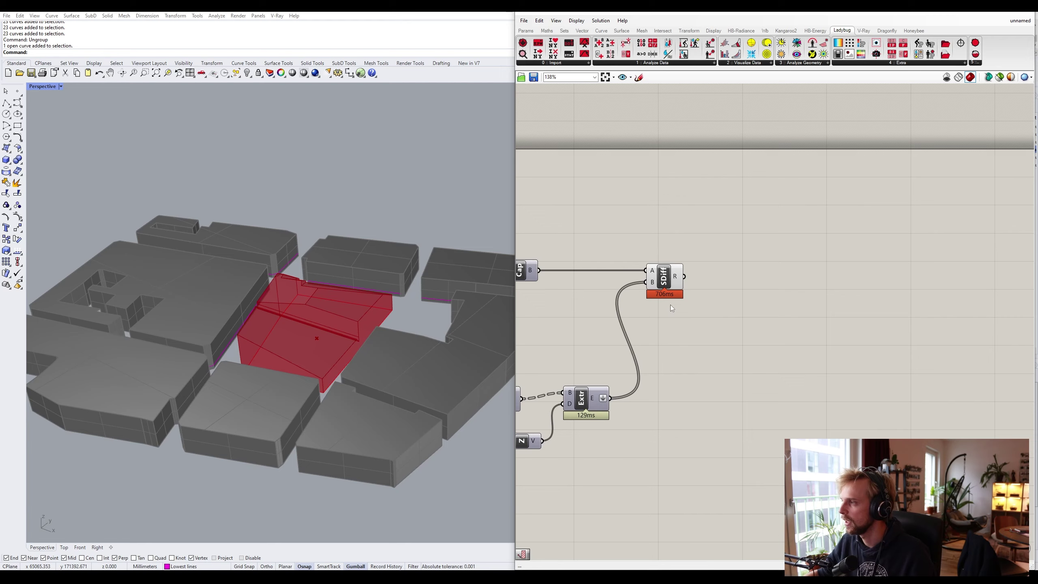
double_click(714, 306)
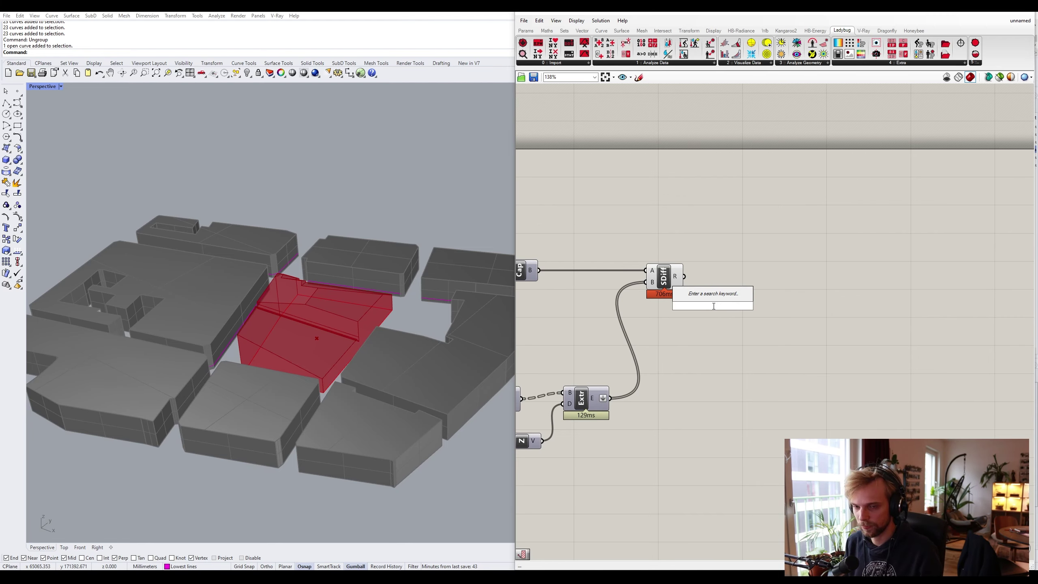
text(controu)
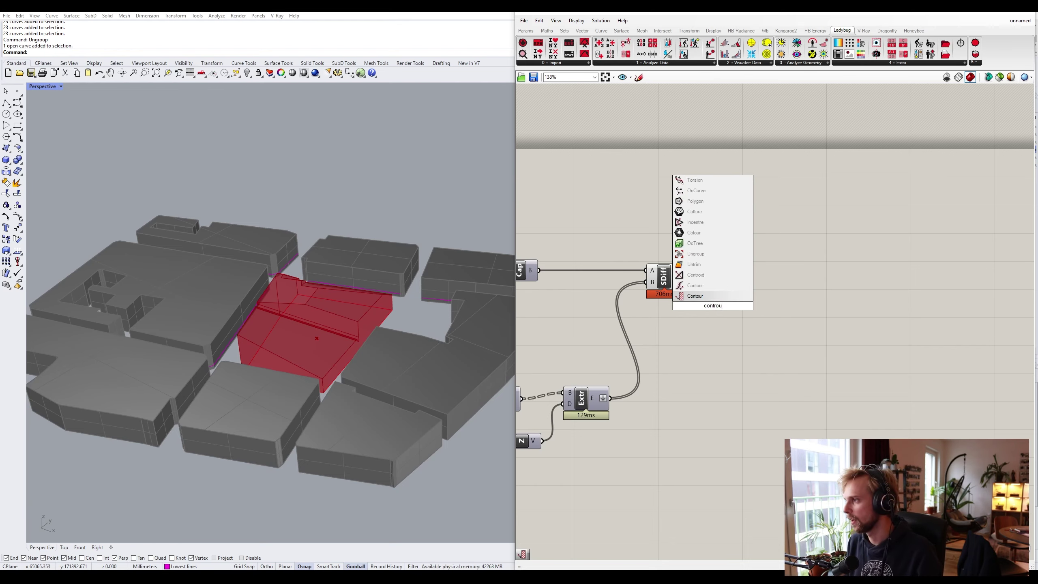
key(Return)
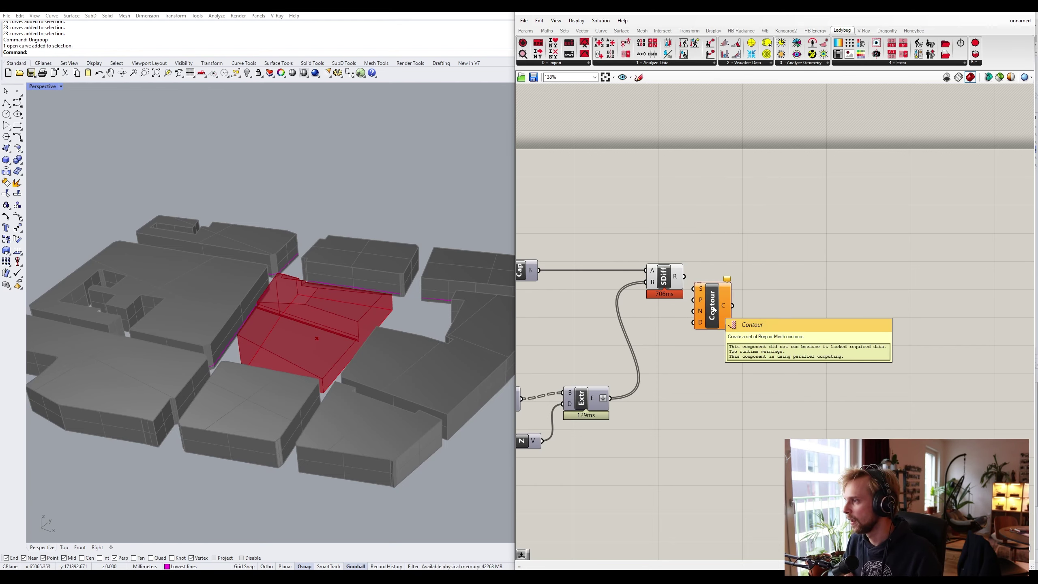
drag(713, 311, 881, 335)
scroll(686, 275, up, 2)
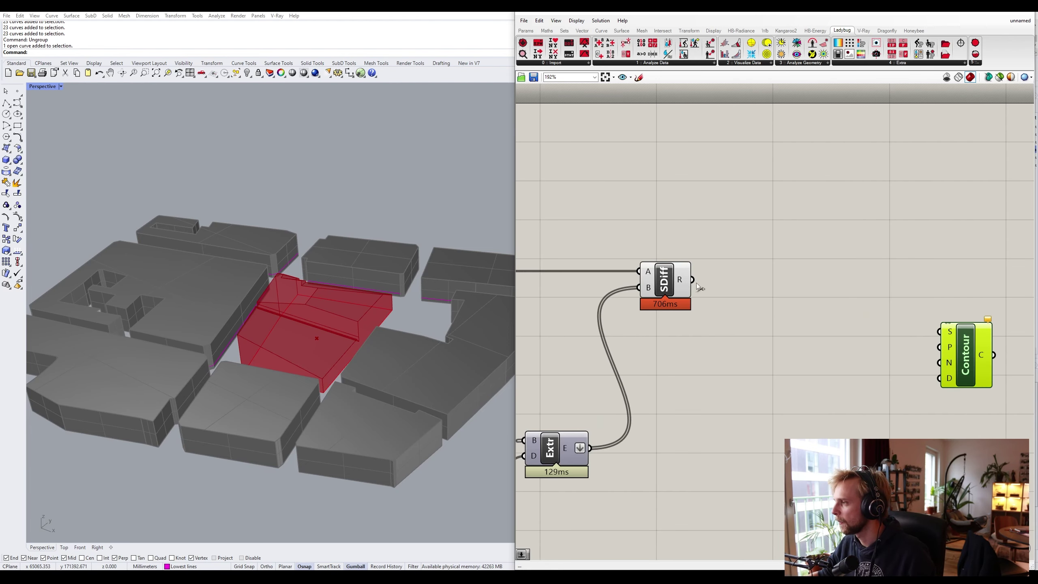
drag(695, 283, 821, 310)
click(787, 327)
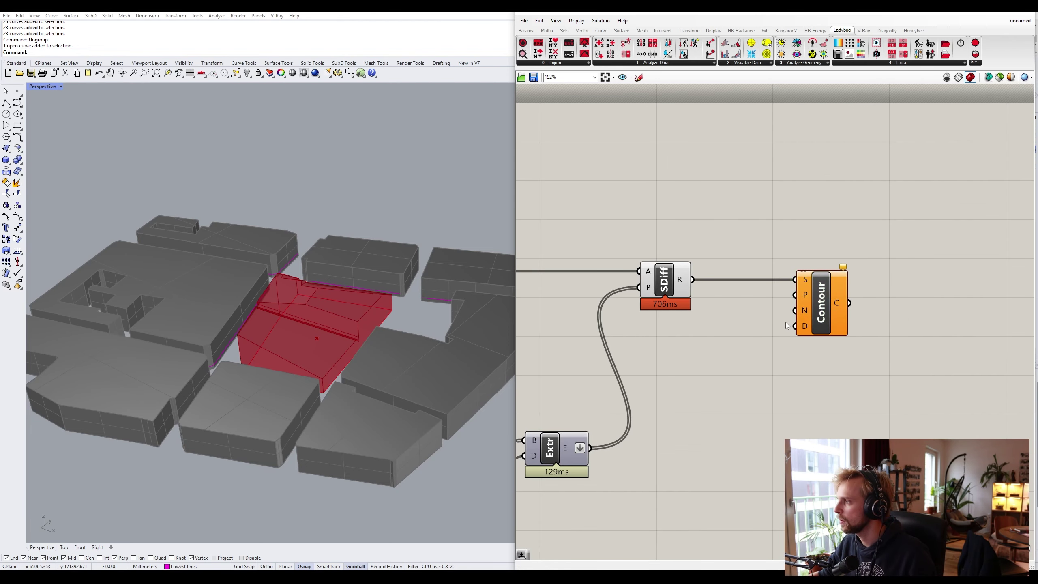
Add a Unit Z vector, connect it to the Contour component's normal input and place it beside that input
double_click(706, 337)
text(z)
click(711, 332)
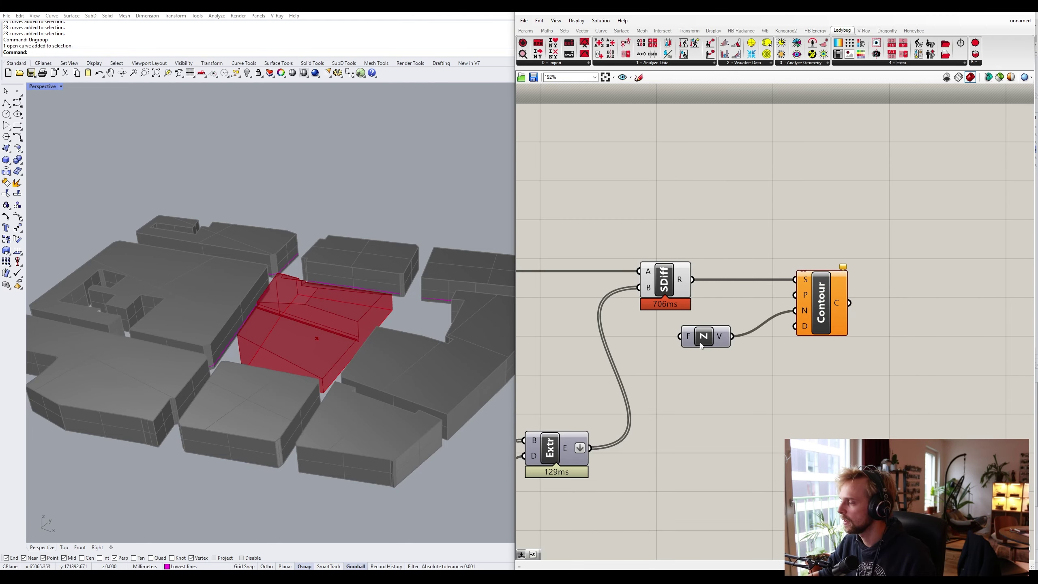
drag(701, 346, 756, 314)
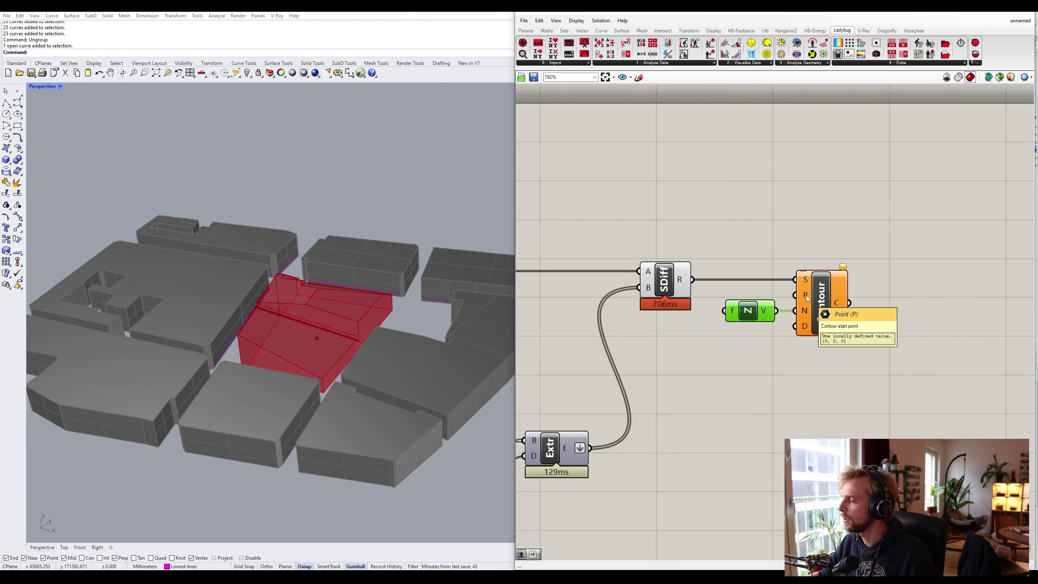
Inspect the site's base curve at the corner of the carved volume
right_drag(213, 403, 272, 332)
scroll(286, 333, up, 5)
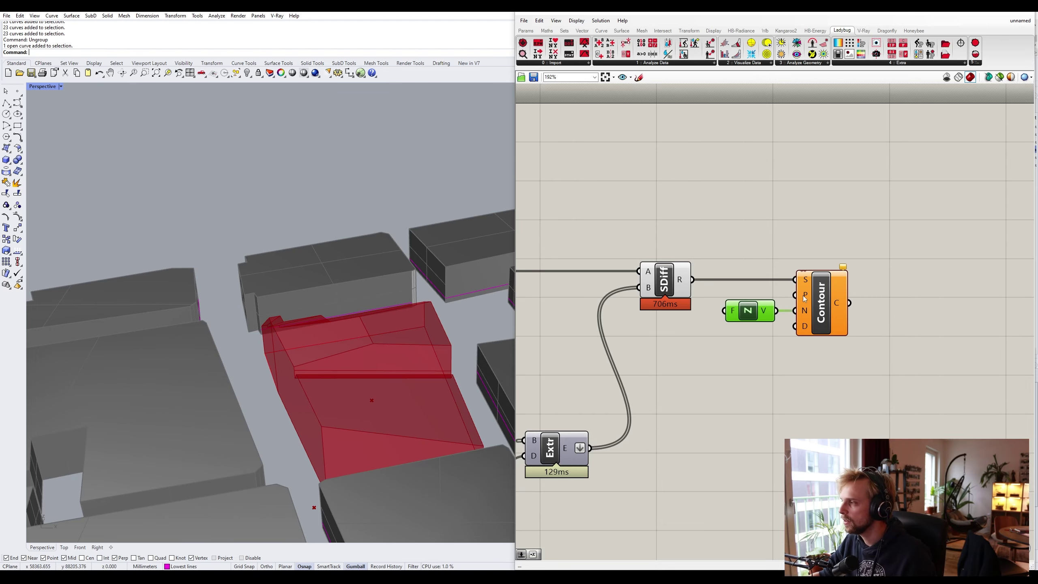
scroll(246, 358, up, 5)
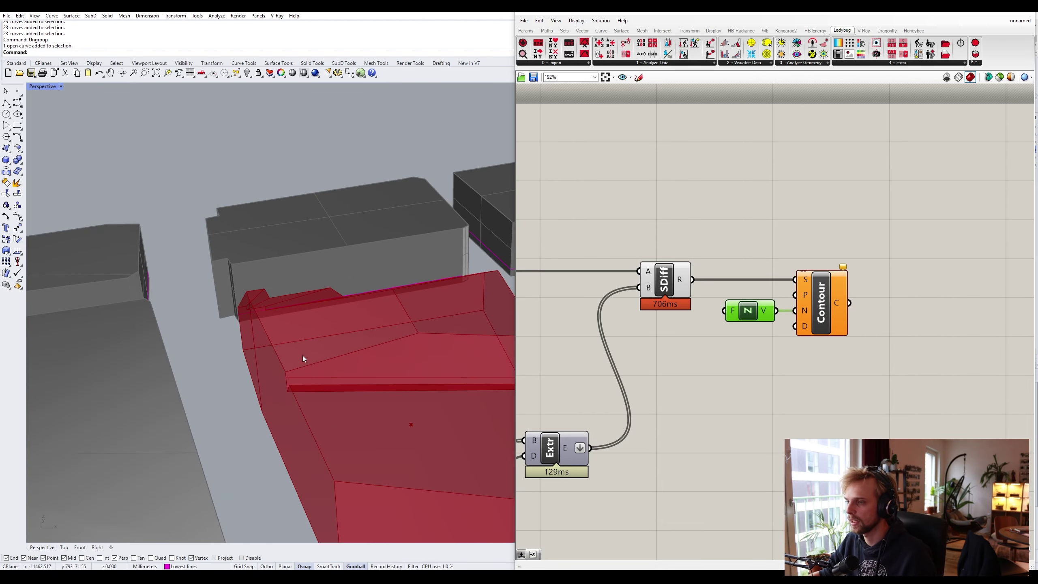
click(250, 352)
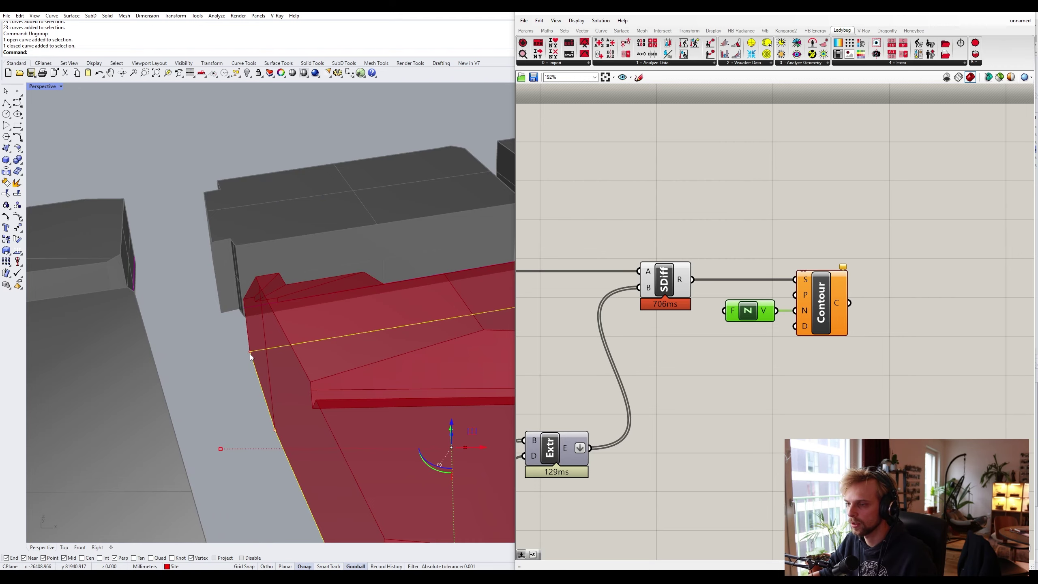
click(255, 378)
scroll(278, 421, down, 3)
click(470, 339)
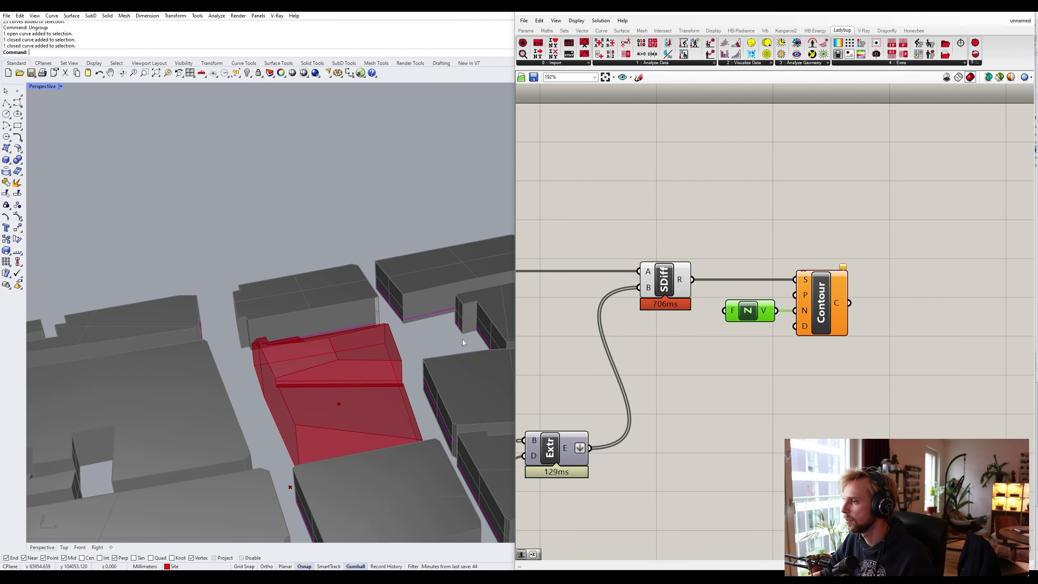
Add a number slider set to 4000 and connect it to the Contour component's distance input
right_drag(810, 301, 766, 300)
mouse_move(763, 296)
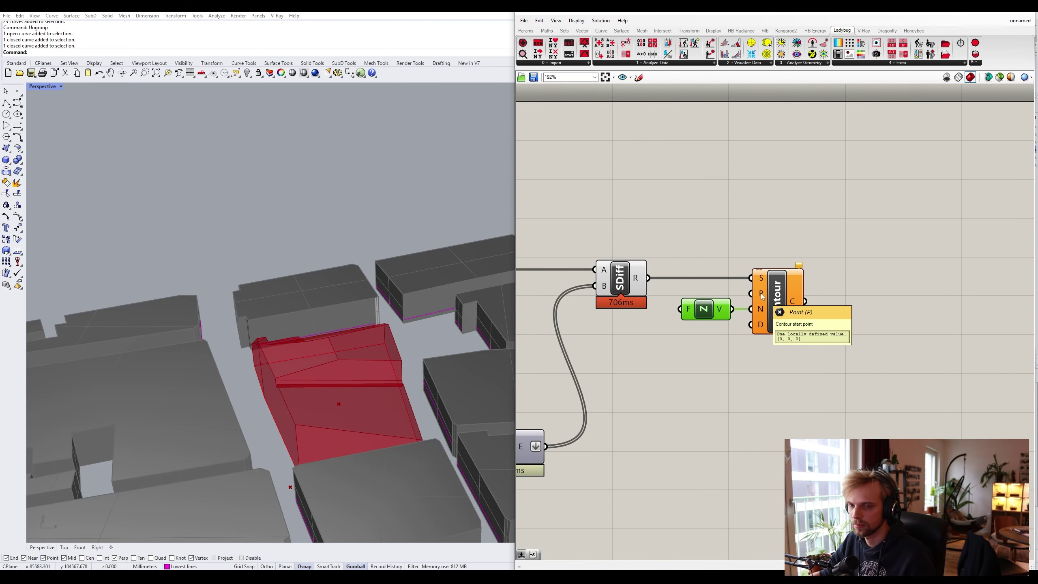
drag(785, 366, 702, 318)
click(819, 332)
mouse_move(760, 333)
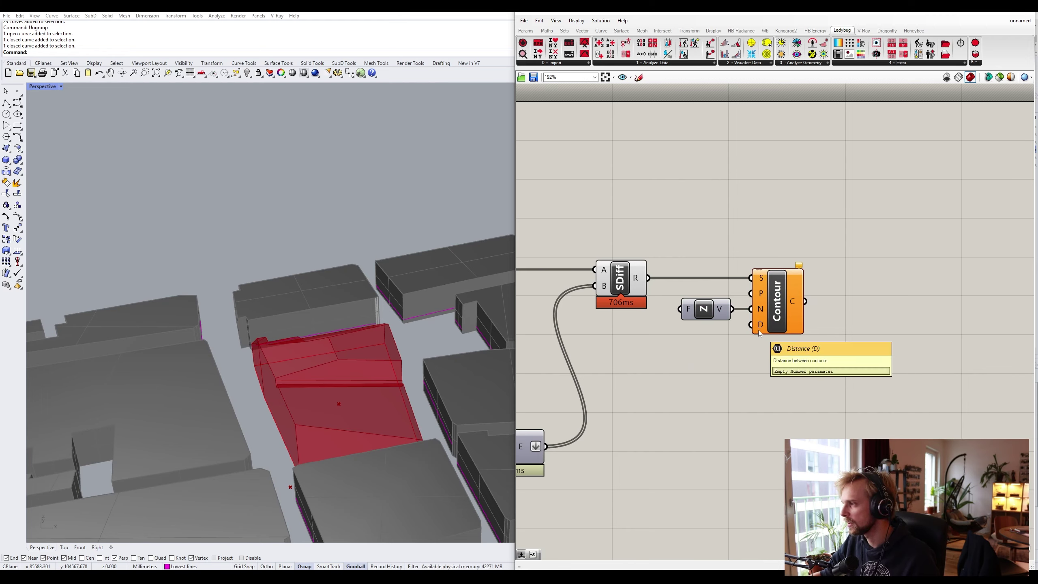
double_click(700, 371)
text(4000)
key(Return)
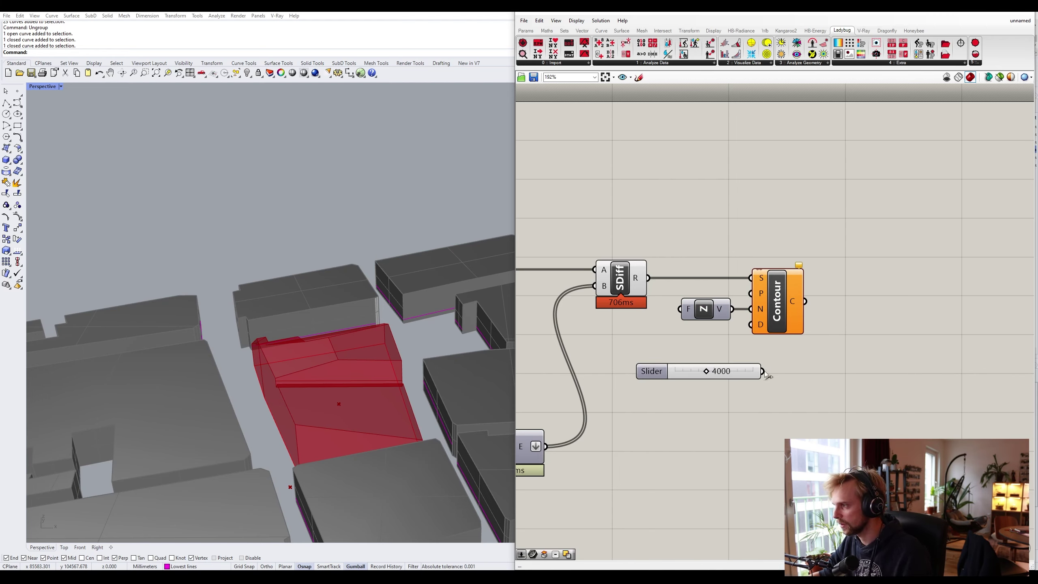
drag(793, 307, 860, 307)
drag(755, 372, 763, 339)
right_drag(273, 390, 282, 380)
Add a Boundary Surfaces component and connect the contour curves to its edges input
right_drag(954, 354, 872, 359)
double_click(892, 361)
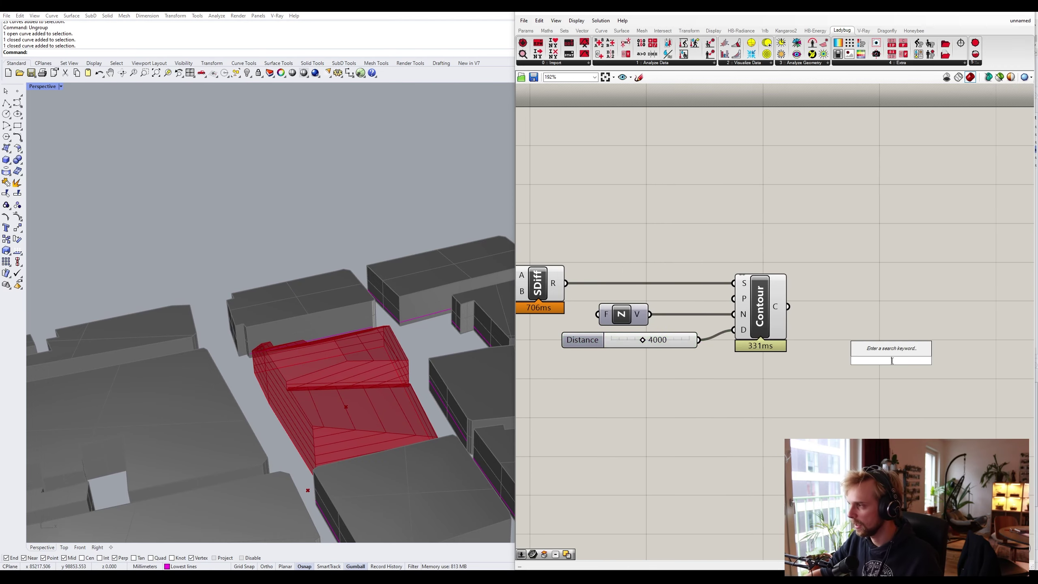
text(boundary su)
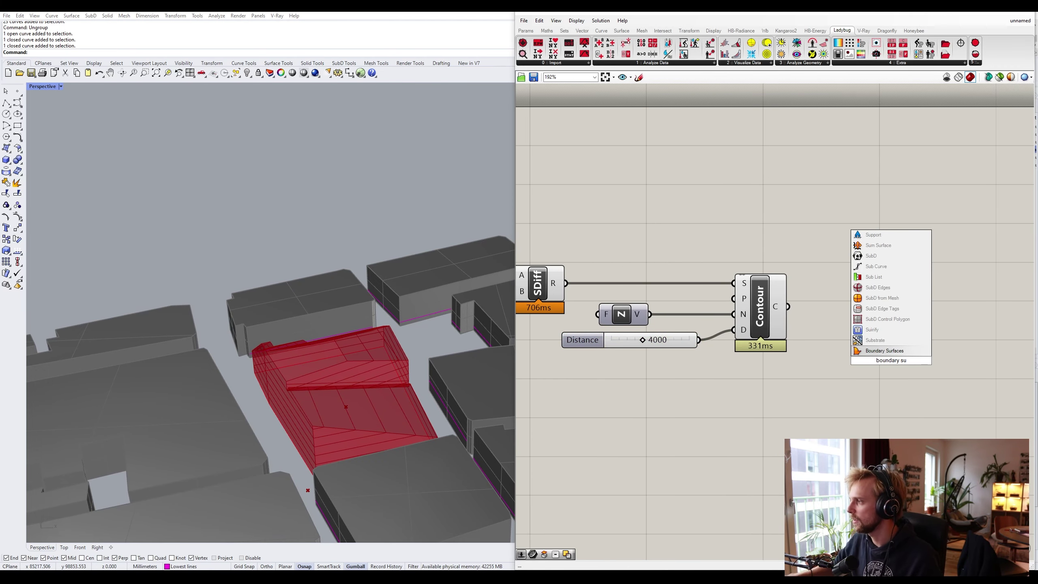
key(Return)
scroll(814, 325, up, 1)
drag(785, 304, 841, 314)
Turn off the preview of the Contour component
drag(761, 417, 670, 306)
middle_click(675, 247)
click(702, 221)
click(854, 424)
Add an Extrude component and connect the boundary surfaces to its base input
right_drag(921, 316, 800, 305)
scroll(800, 305, up, 2)
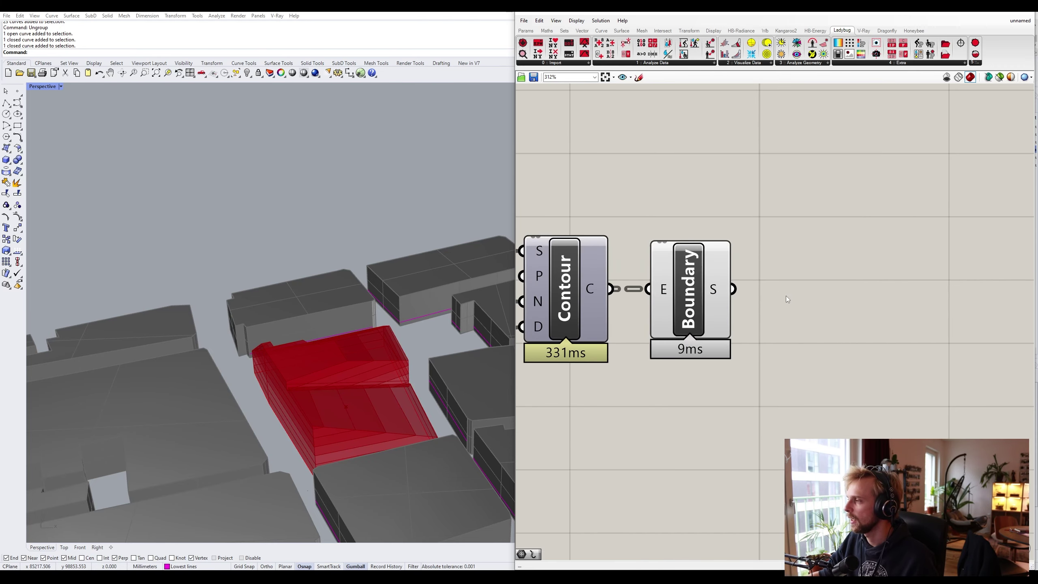
double_click(833, 326)
text(extrude)
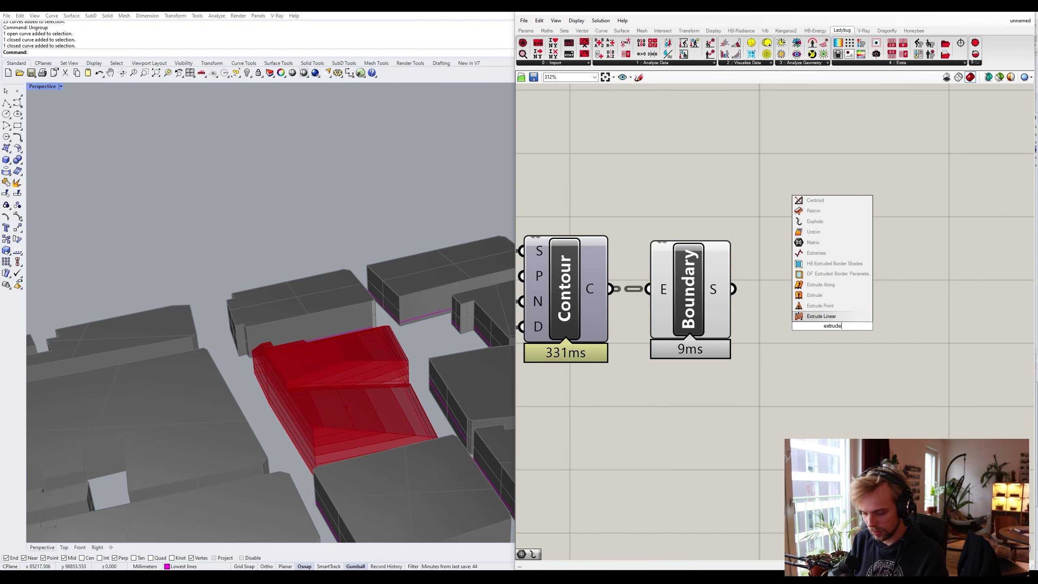
key(Return)
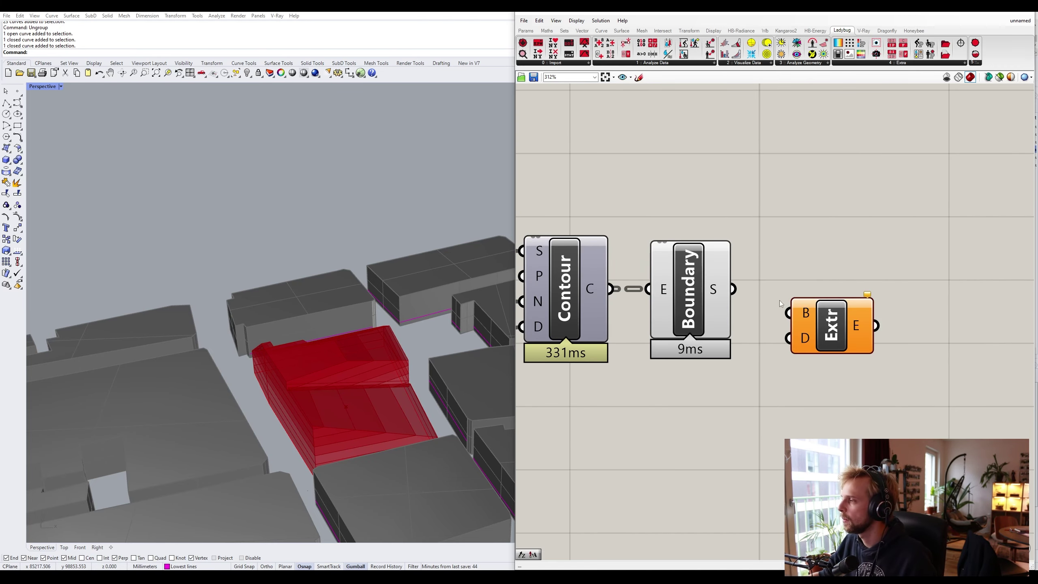
drag(732, 289, 850, 302)
Add a Unit Z component and connect it to the Extrude component's direction input
double_click(816, 379)
text(z)
click(823, 373)
drag(814, 382, 805, 314)
Add a Negative component and connect its output to the factor input of the extrusion's Unit Z vector
double_click(655, 436)
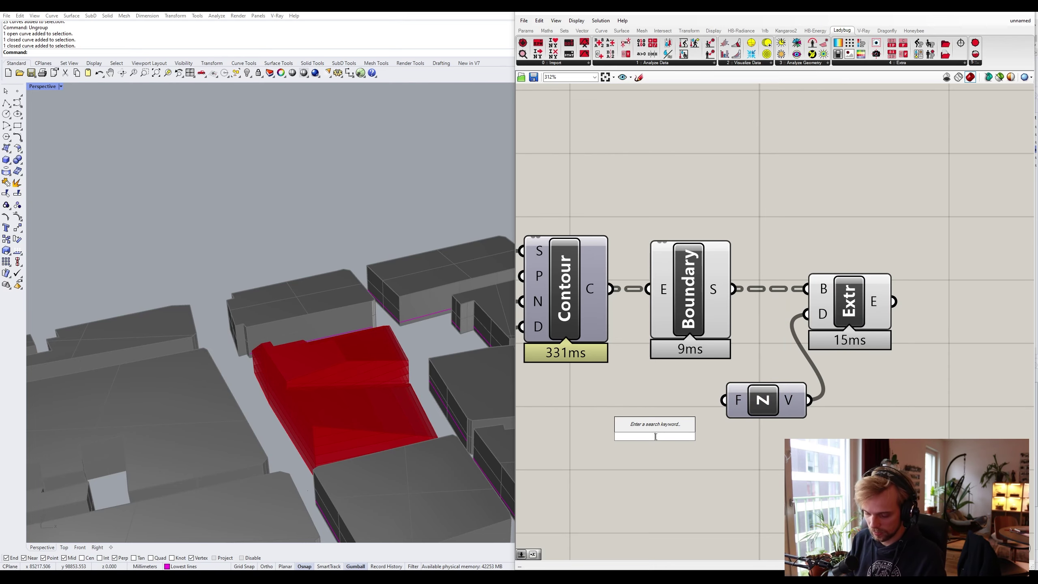
text(neg)
key(Return)
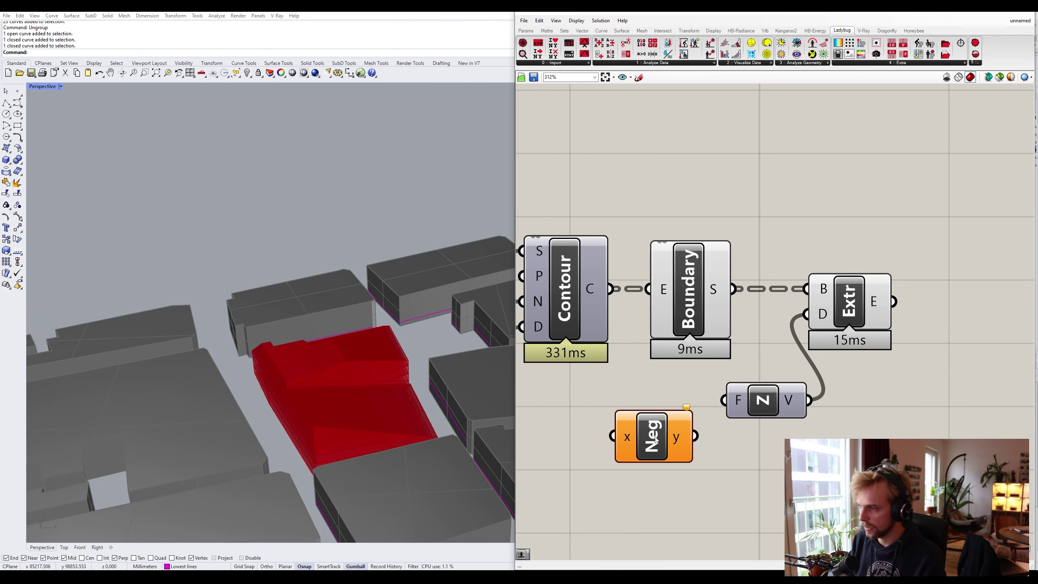
drag(696, 436, 681, 413)
Add a number slider set to 300 and connect it to the Negative component's input
scroll(711, 423, down, 3)
right_drag(711, 423, 838, 418)
double_click(748, 437)
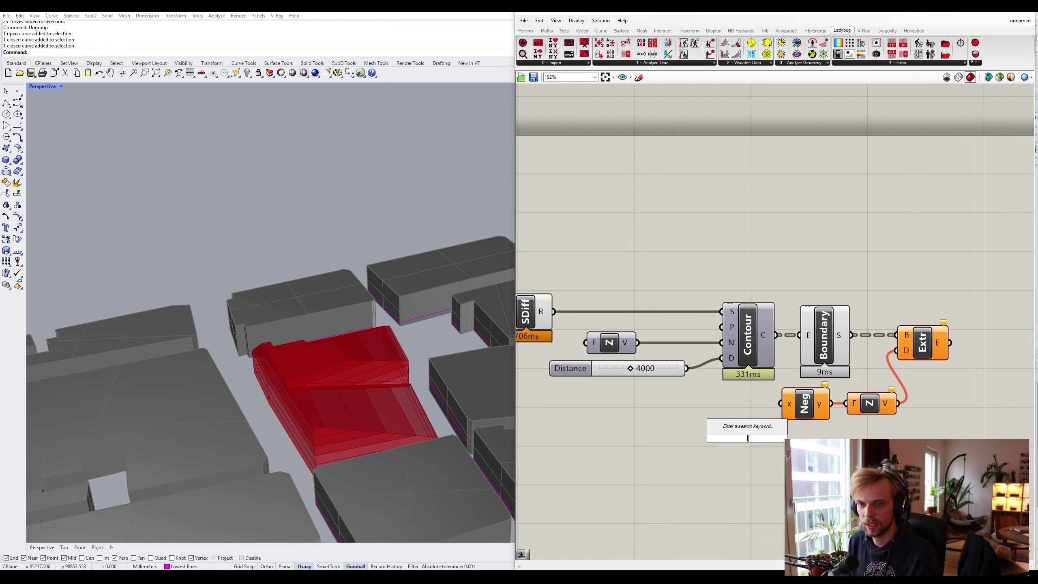
text(300)
key(Return)
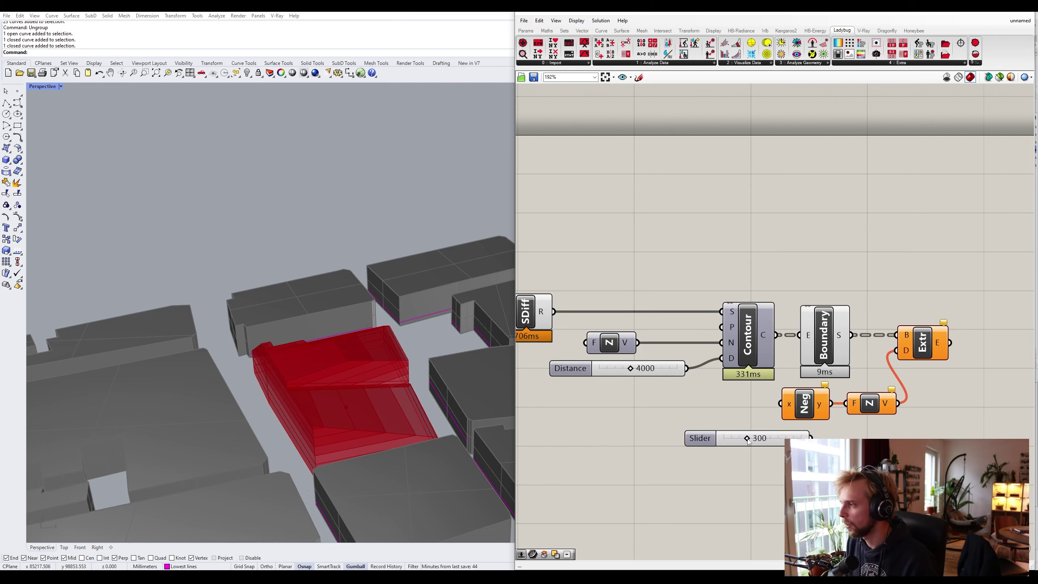
drag(700, 438, 652, 403)
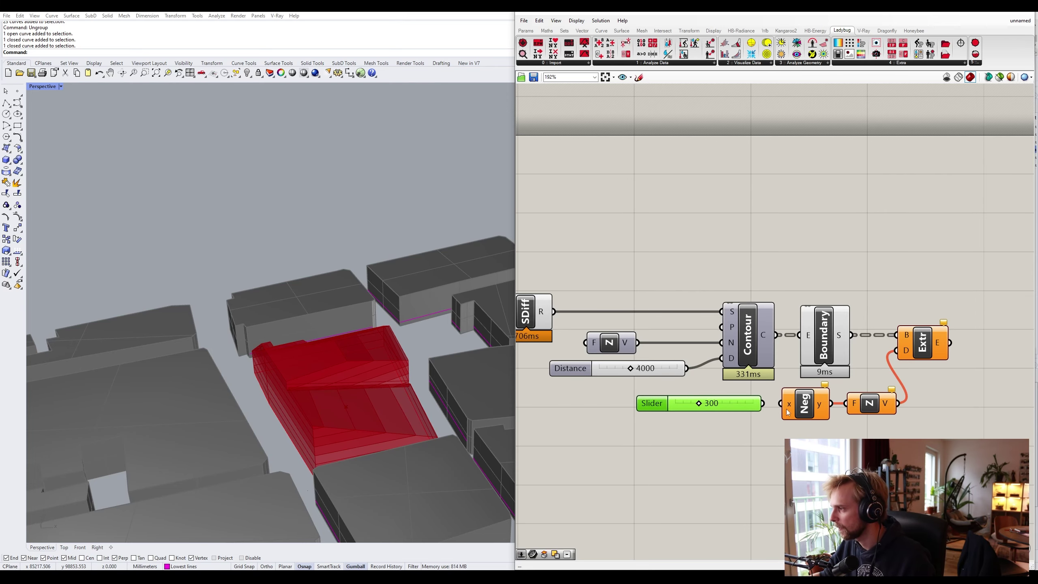
drag(763, 403, 781, 404)
click(728, 427)
Turn off the preview of the components from Solid Difference through Boundary Surfaces, leaving the final extrusion out
scroll(727, 409, down, 3)
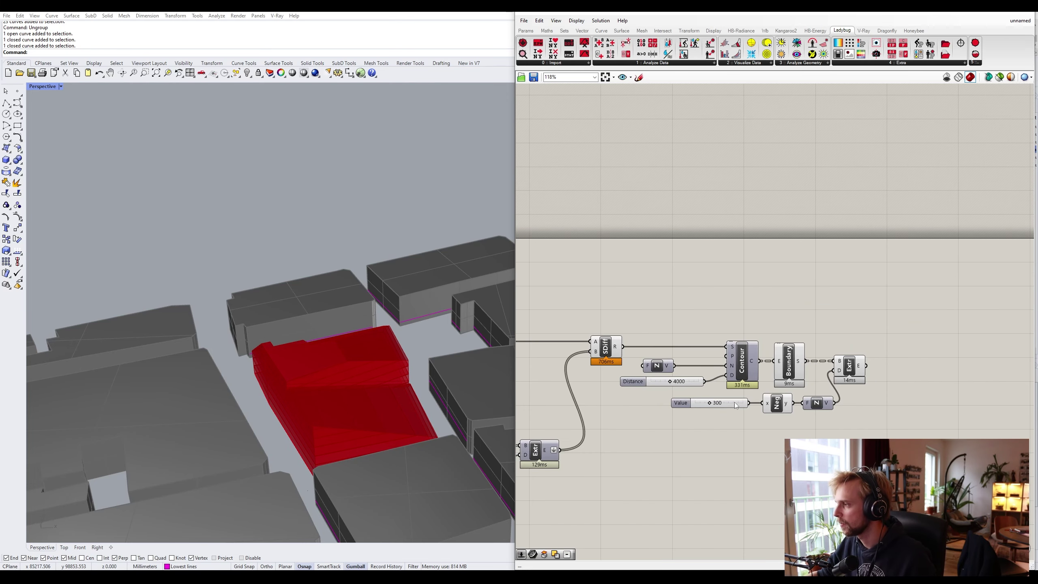
drag(784, 450, 578, 247)
middle_click(572, 248)
click(599, 225)
click(541, 381)
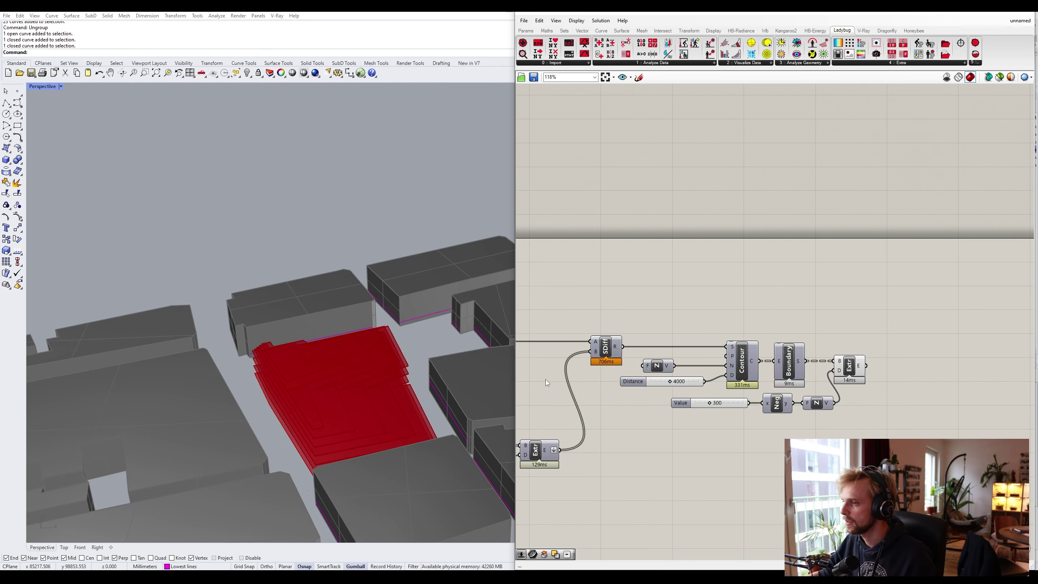
Add a Custom Preview component and connect the extruded floor plates to its geometry input
right_drag(347, 393, 356, 348)
right_drag(998, 454, 902, 425)
double_click(902, 425)
text(c)
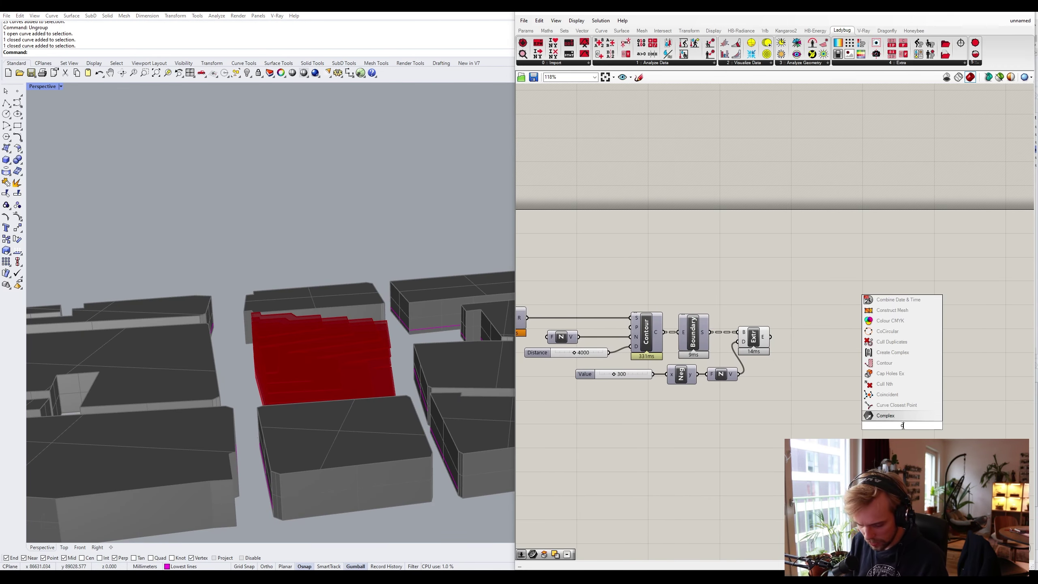
text(ustom)
key(Return)
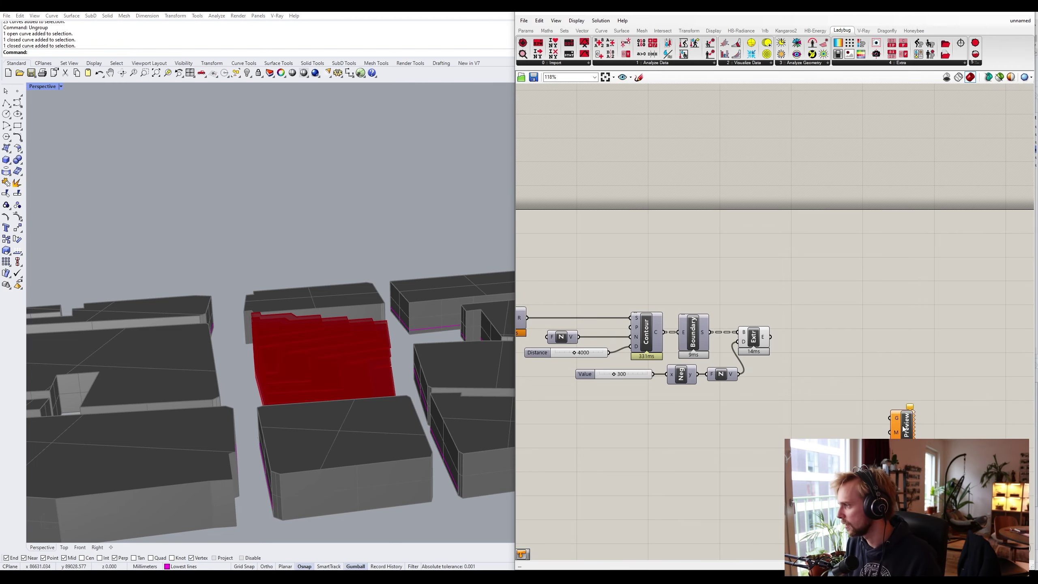
scroll(860, 364, up, 2)
drag(759, 336, 834, 339)
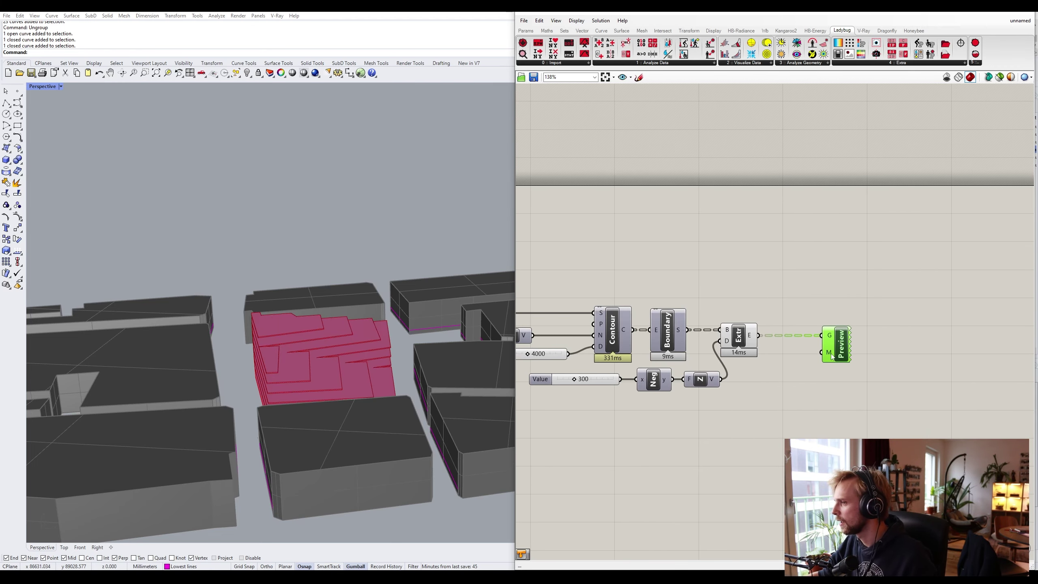
Add a Colour Swatch, connect it to the Custom Preview's material input and place it just below that component
double_click(803, 405)
text(swatch)
key(Return)
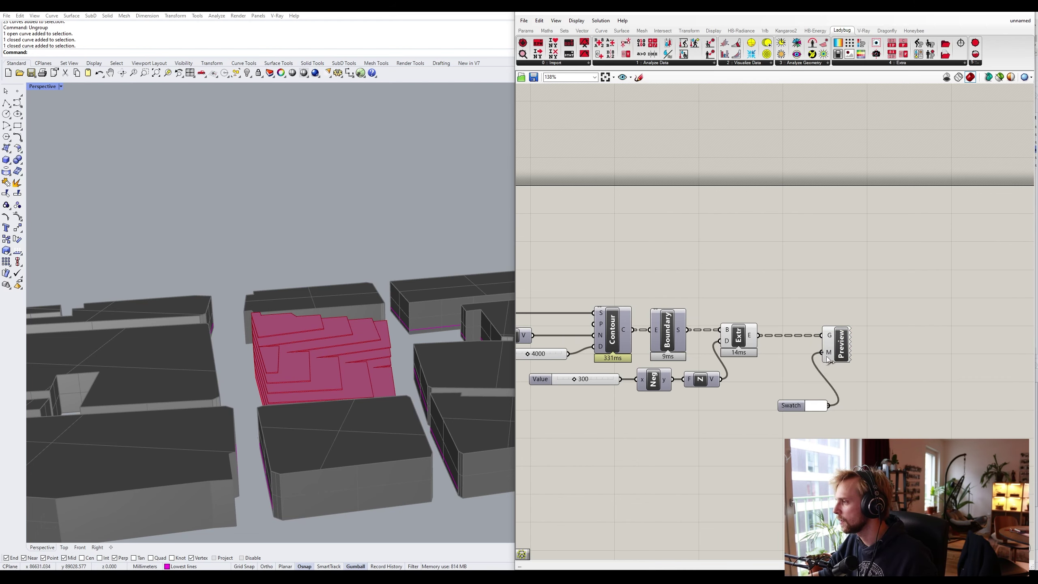
drag(808, 408, 809, 367)
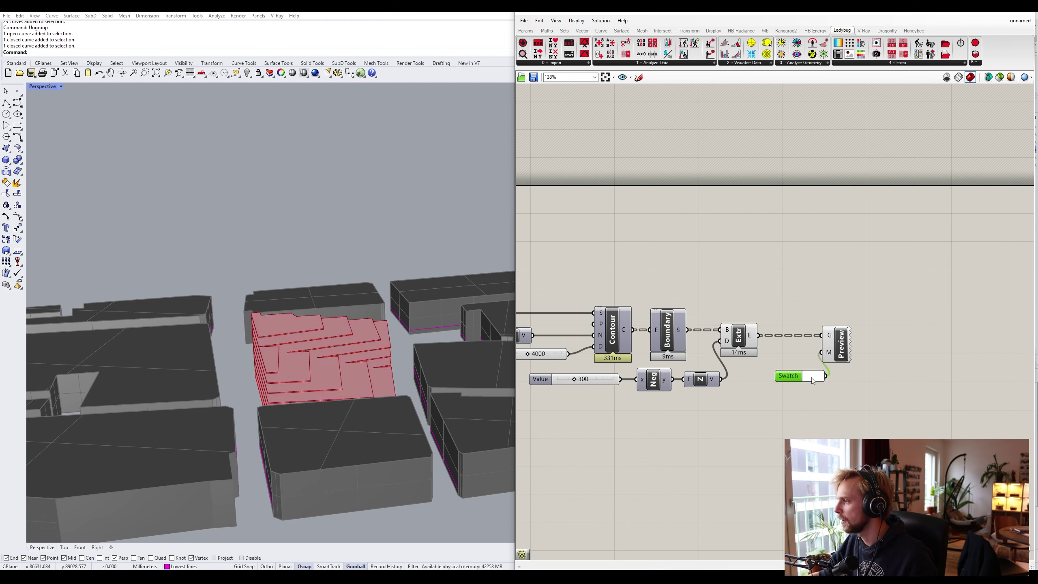
Try an olive-yellow colour for the floor plates' preview swatch
click(813, 381)
click(873, 422)
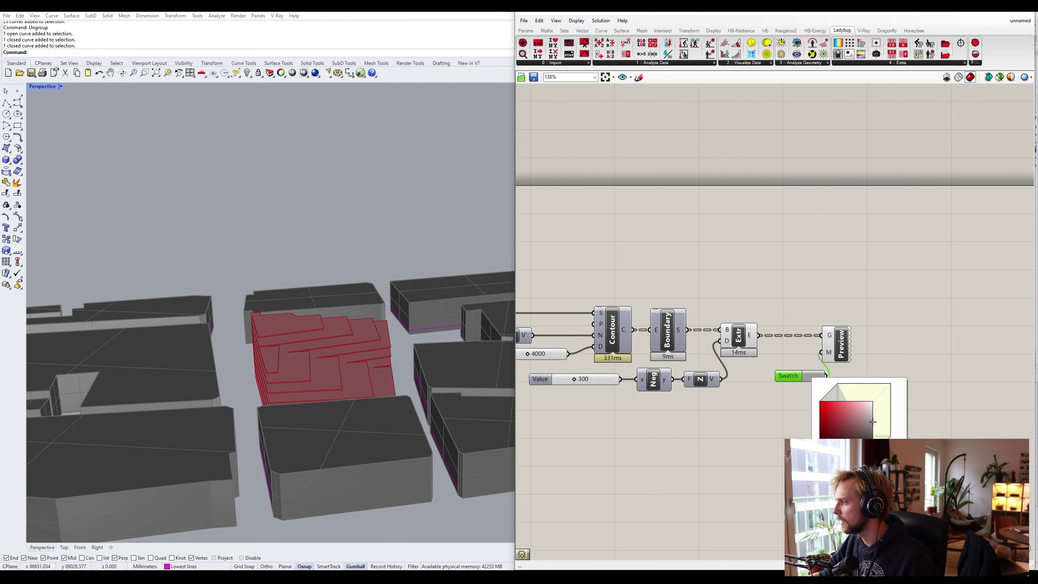
drag(821, 465, 831, 465)
drag(848, 424, 846, 416)
click(774, 356)
Turn off the preview of the floor plates' Extrude component
click(738, 336)
middle_click(738, 336)
click(757, 319)
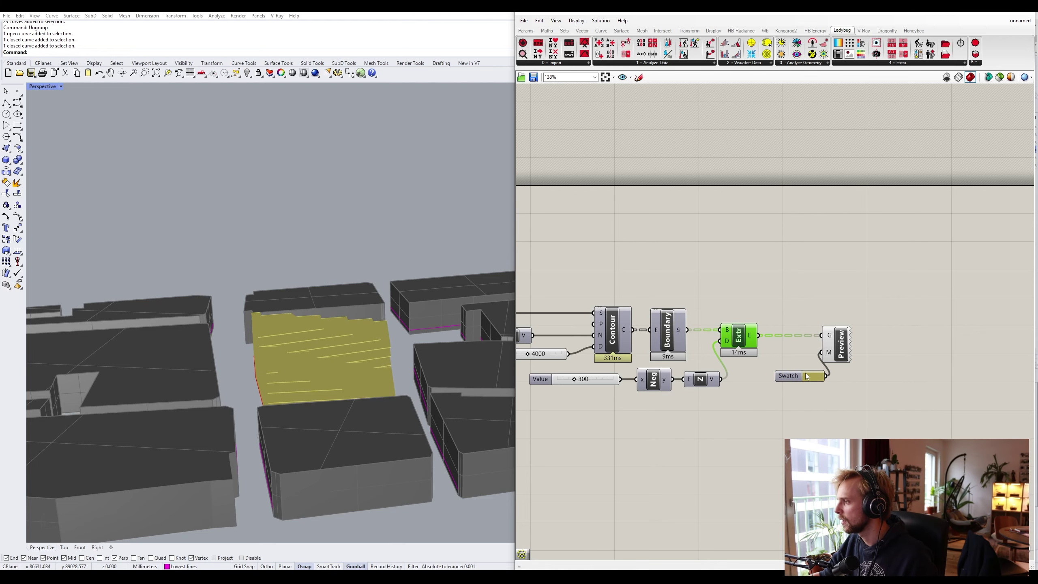
Set the colour swatch of the floor plates' Custom Preview to teal blue
click(808, 376)
drag(848, 414, 845, 407)
drag(838, 465, 849, 465)
click(901, 346)
Switch the Rhino Perspective viewport to the Arctic display mode
right_drag(335, 289, 273, 320)
shift+right_drag(411, 329, 262, 280)
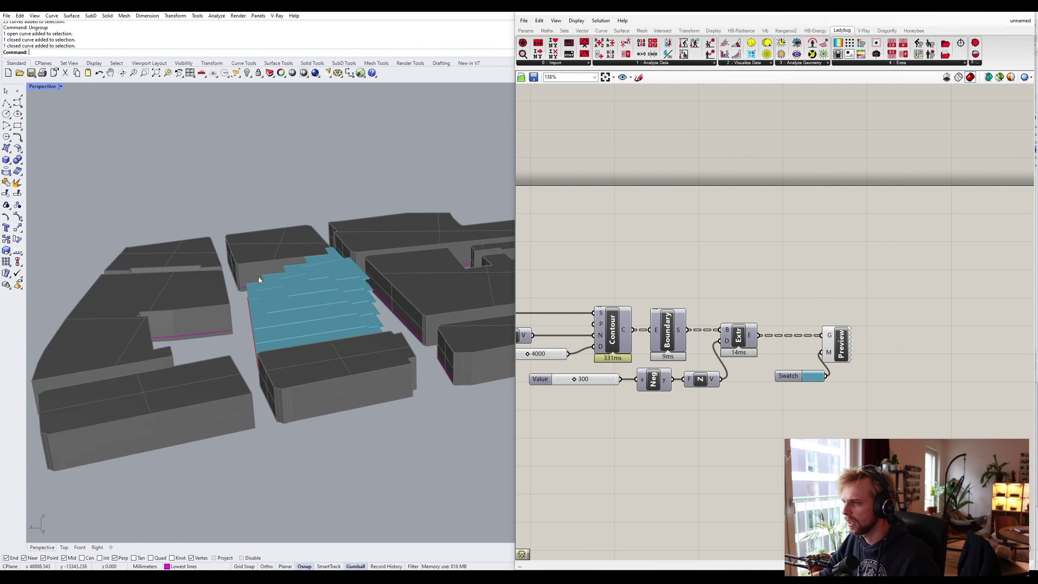
scroll(262, 280, up, 5)
click(61, 87)
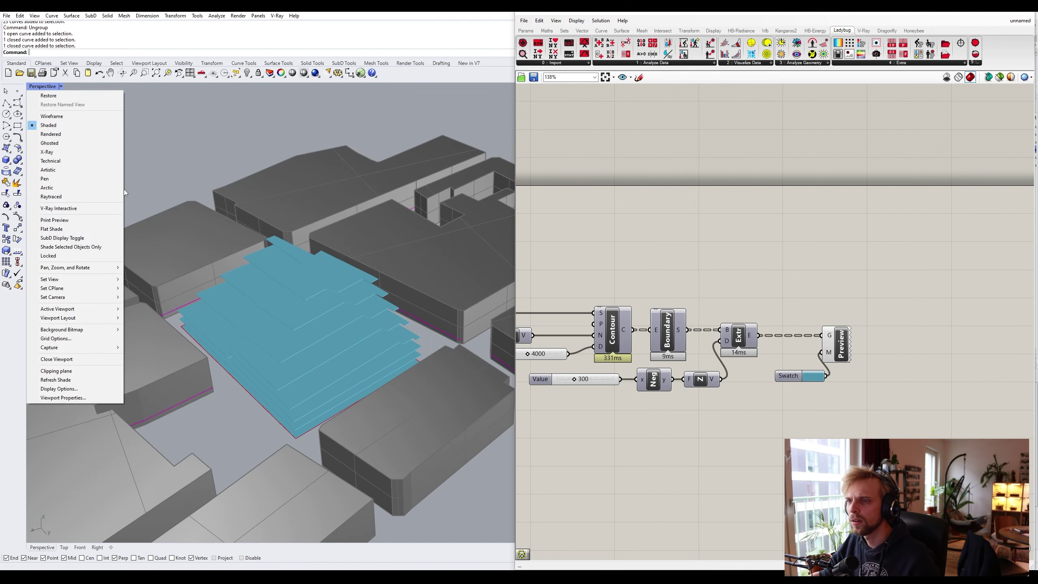
click(53, 188)
Examine the stacked floor plates from several sides and close up where neighbouring slabs meet
right_drag(287, 286, 326, 277)
scroll(329, 280, up, 2)
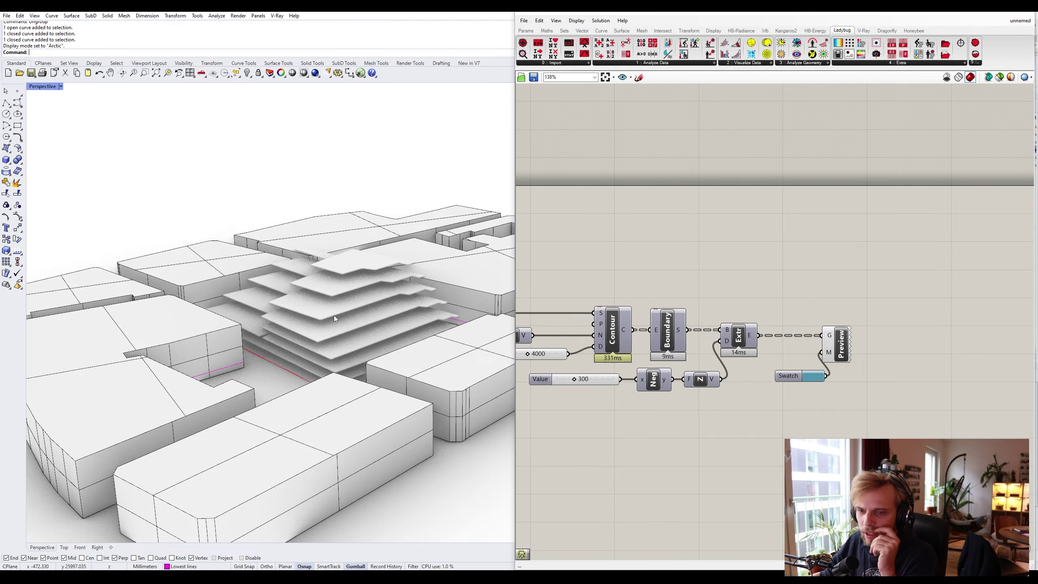
right_drag(334, 318, 470, 351)
scroll(334, 354, up, 4)
scroll(248, 303, up, 8)
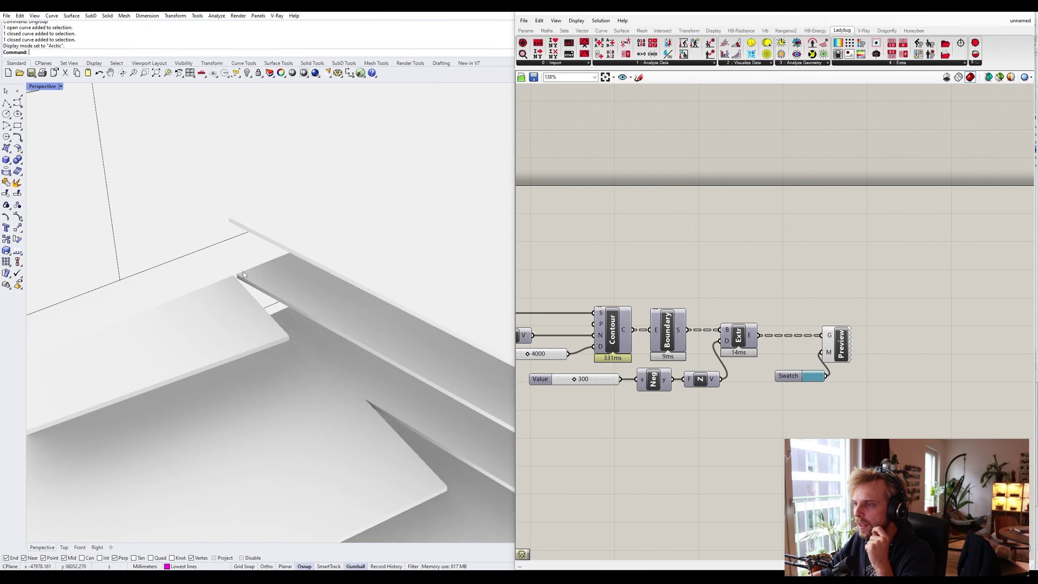
scroll(242, 273, up, 3)
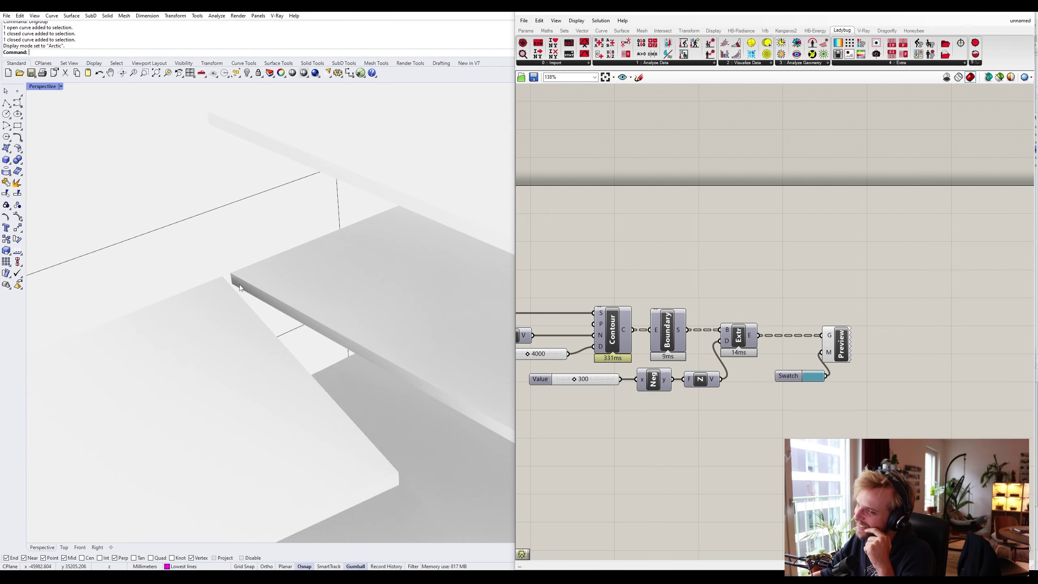
scroll(284, 336, down, 4)
mouse_move(284, 336)
right_down()
mouse_move(268, 335)
mouse_move(278, 340)
right_up()
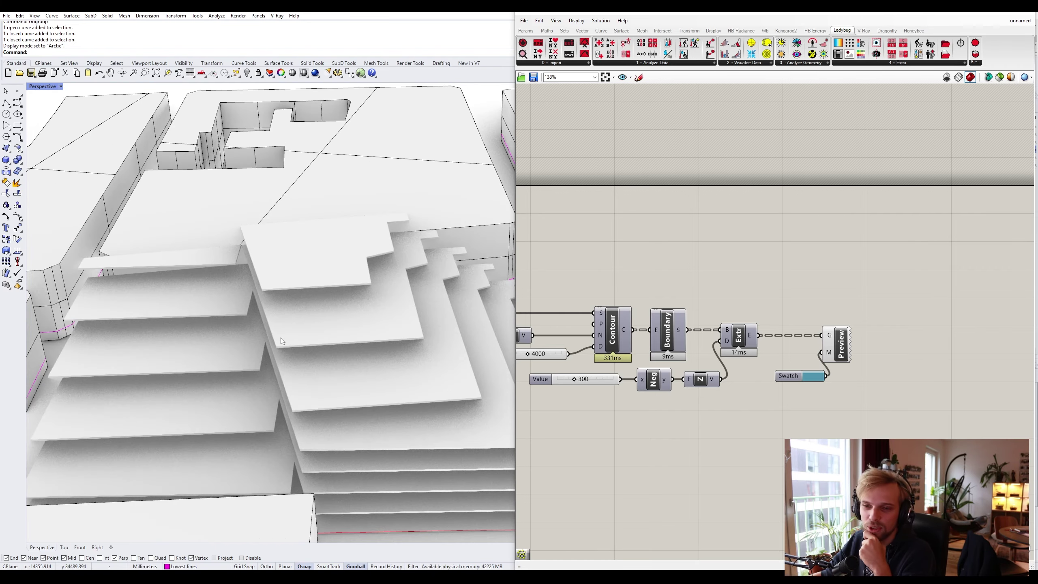
scroll(280, 338, down, 5)
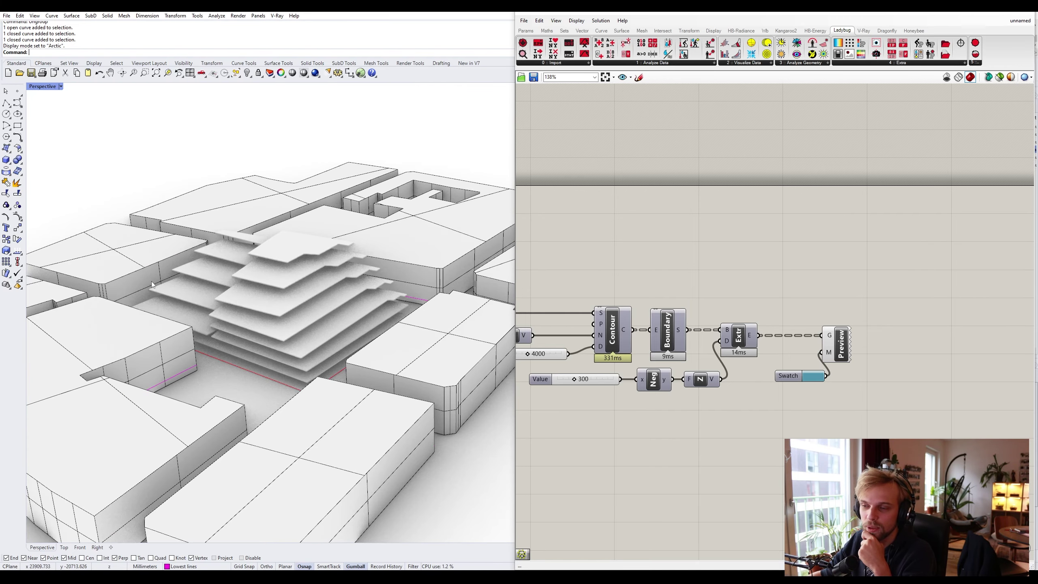
right_drag(268, 287, 325, 287)
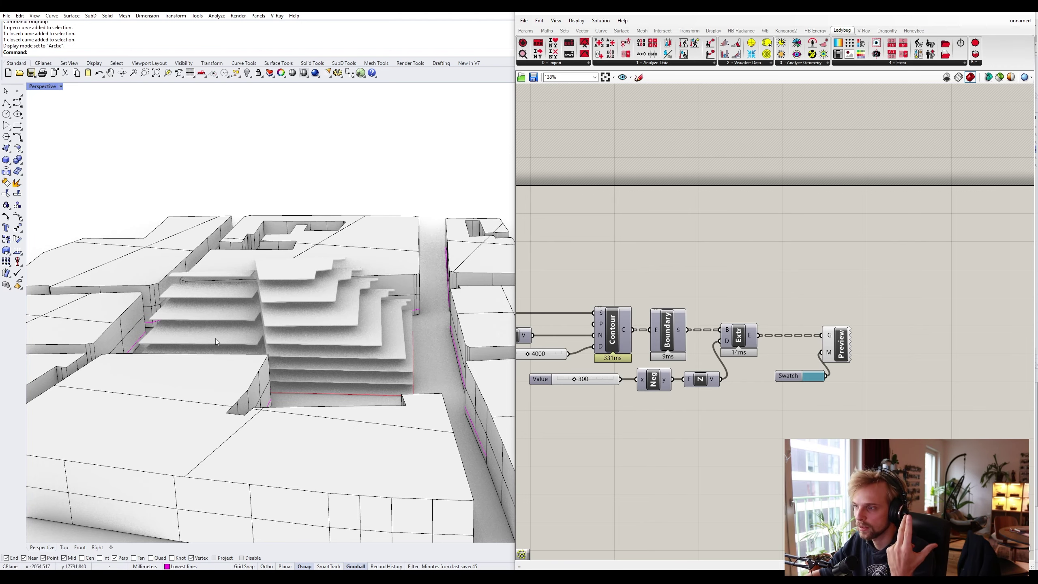
Add a Custom Preview component in Grasshopper and connect the Solid Difference result to its geometry input
scroll(826, 302, down, 5)
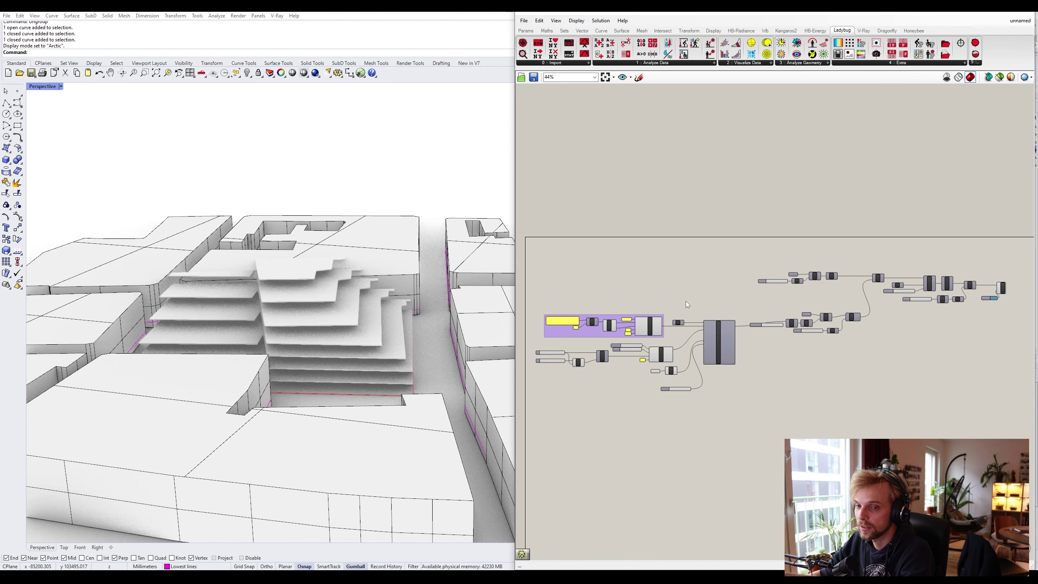
scroll(708, 321, up, 5)
right_drag(977, 374, 893, 343)
mouse_move(915, 310)
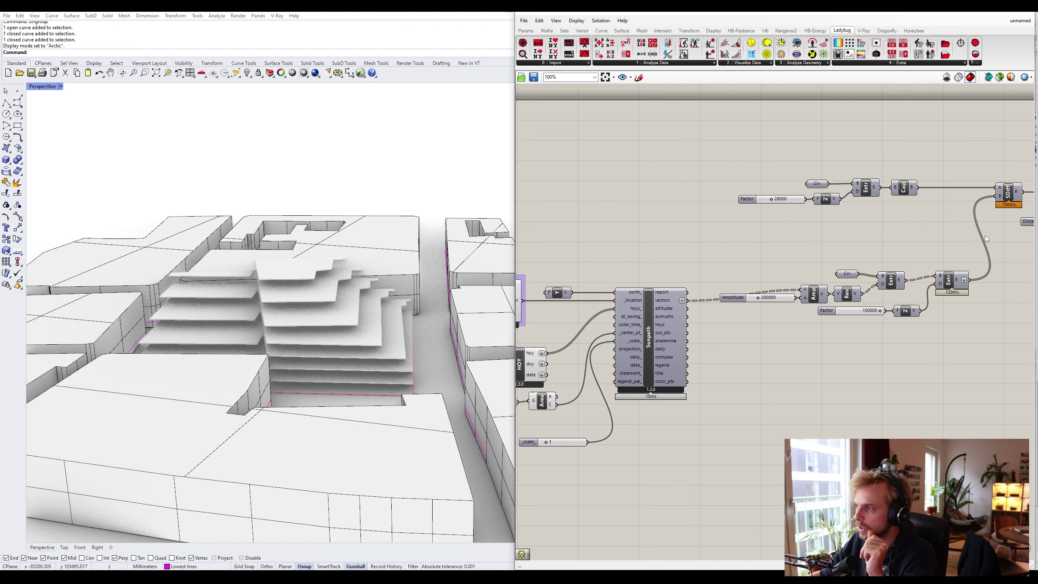
right_drag(866, 236, 717, 257)
scroll(814, 234, up, 2)
click(888, 203)
right_drag(883, 209, 704, 312)
double_click(779, 229)
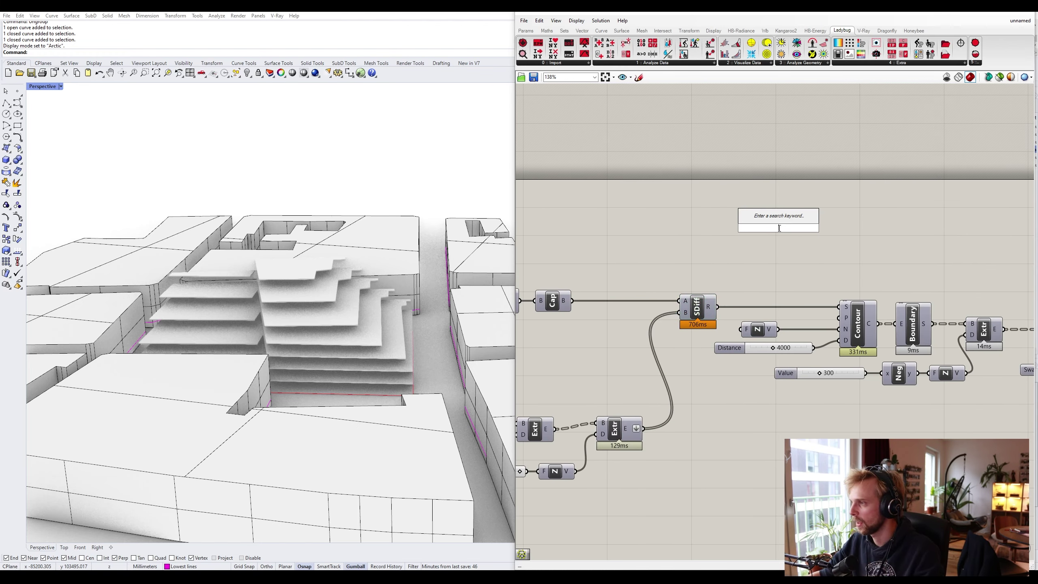
text(preview)
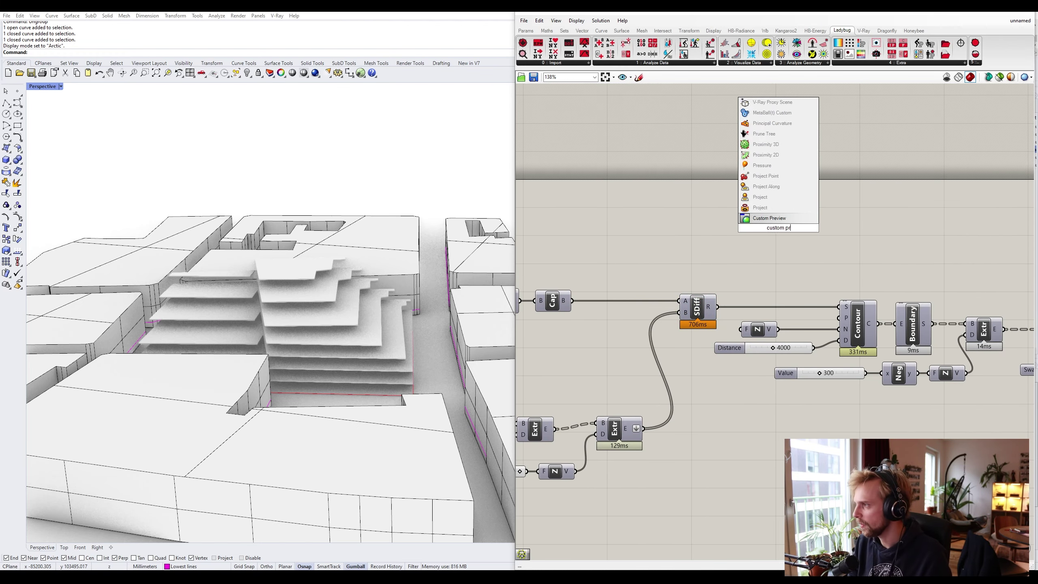
key(Return)
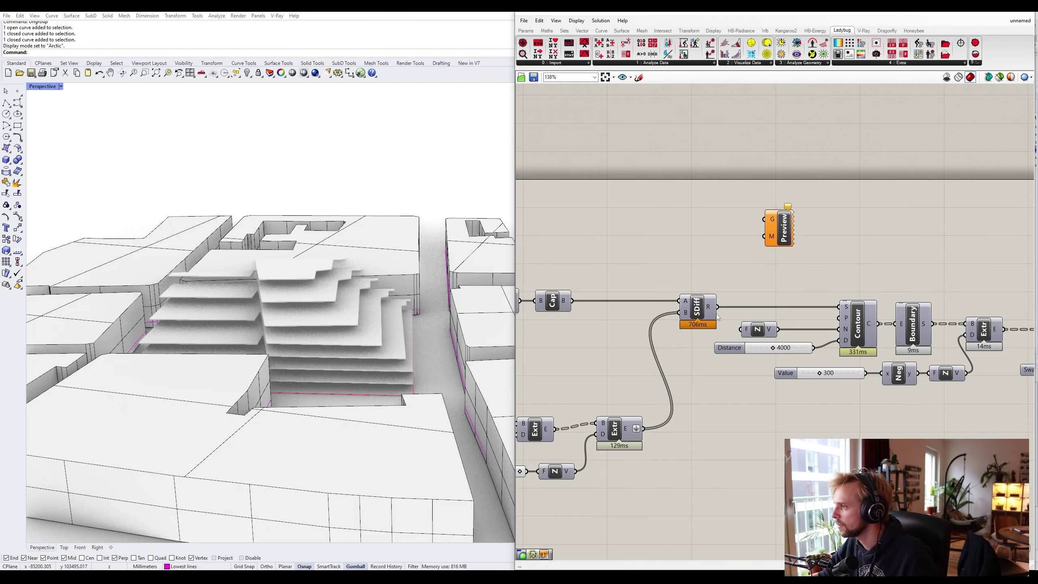
drag(719, 307, 765, 220)
Inspect the carved volume from above and delete its Custom Preview component
right_drag(365, 266, 315, 327)
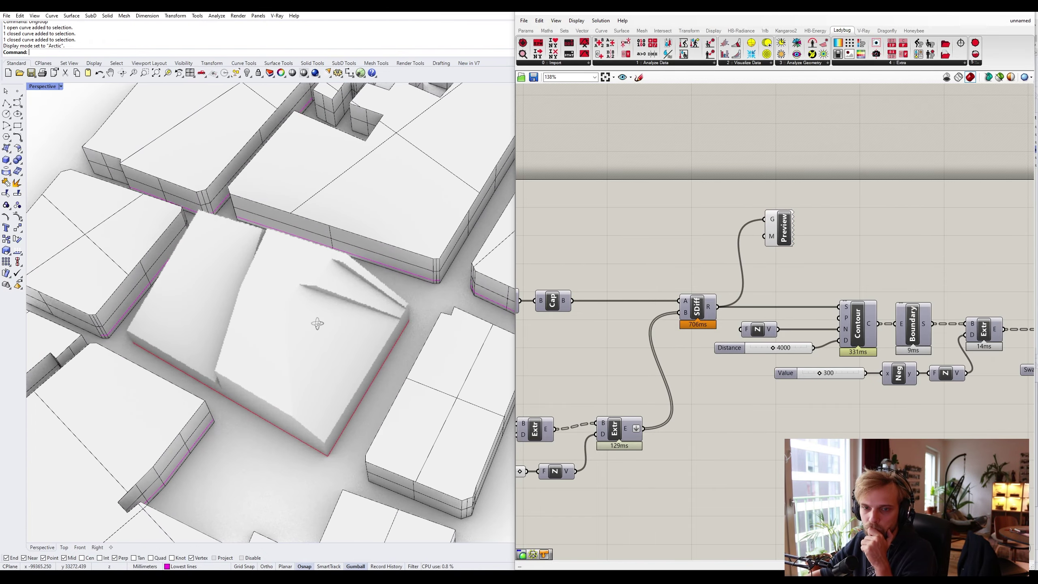
right_drag(317, 324, 330, 302)
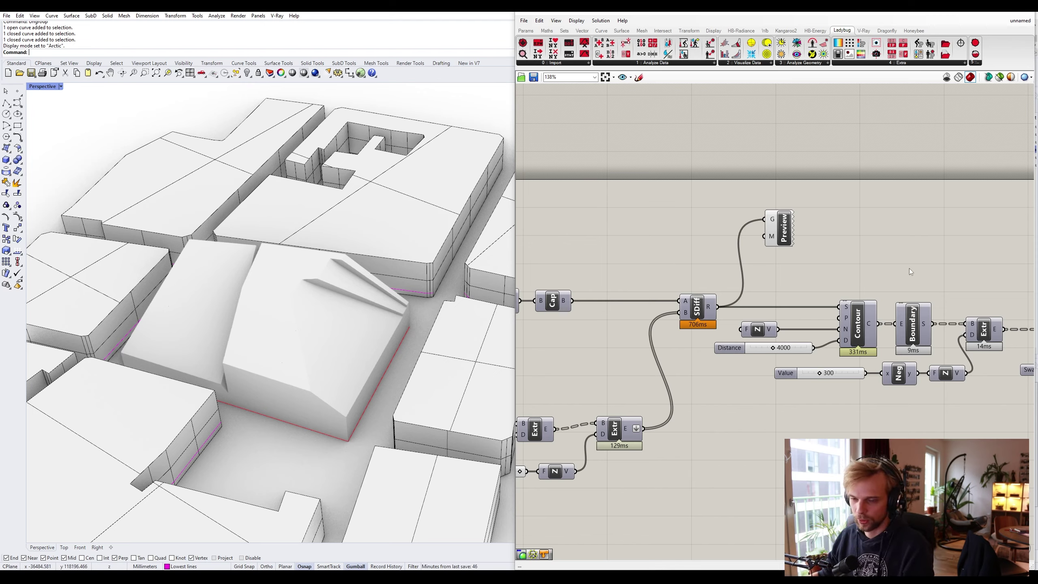
click(784, 237)
key(Delete)
Reposition the Contour component so its shape input lines up with the Solid Difference output
double_click(780, 256)
click(718, 308)
scroll(769, 274, up, 3)
click(769, 274)
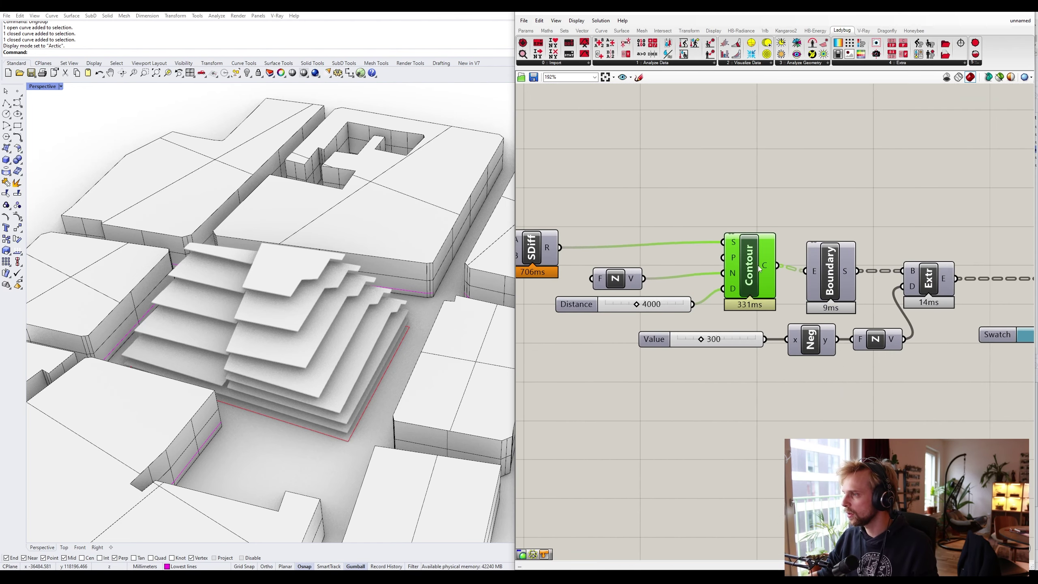
right_drag(759, 268, 825, 273)
drag(819, 279, 816, 285)
click(719, 201)
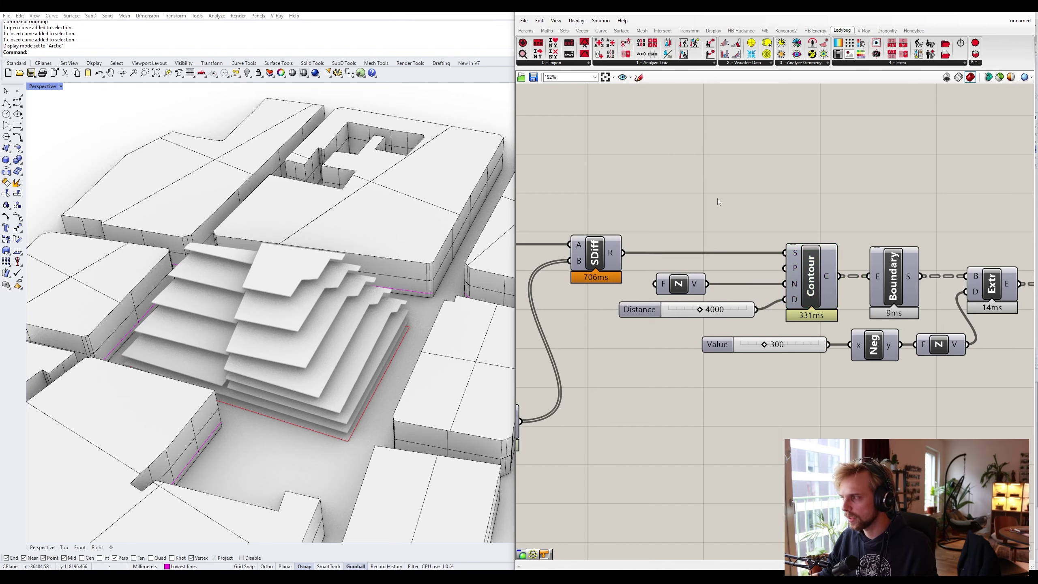
Add a Mesh parameter and wire it between the Solid Difference result and the Contour component's shape input
double_click(681, 191)
text(mesh)
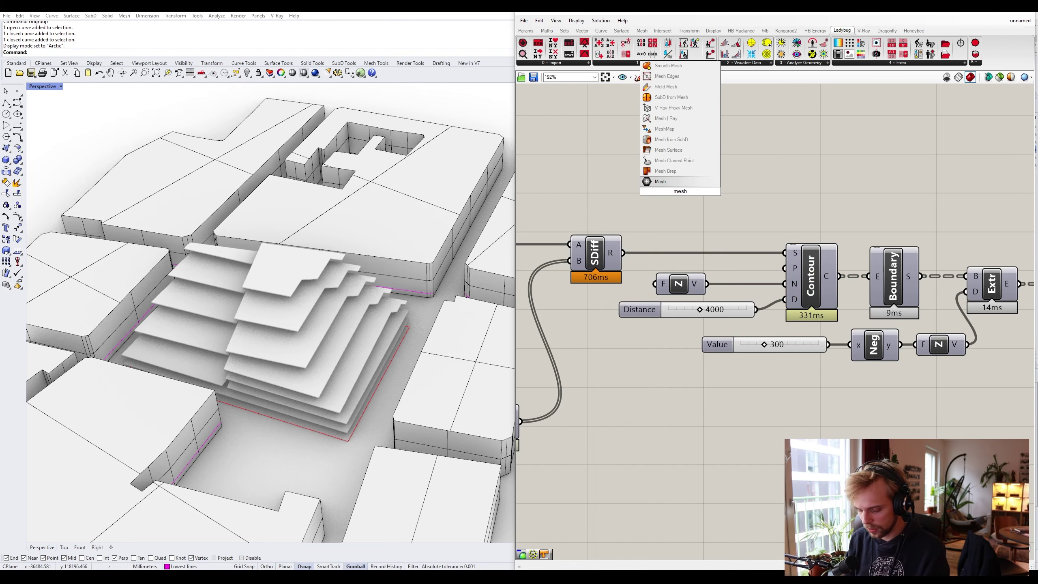
key(Return)
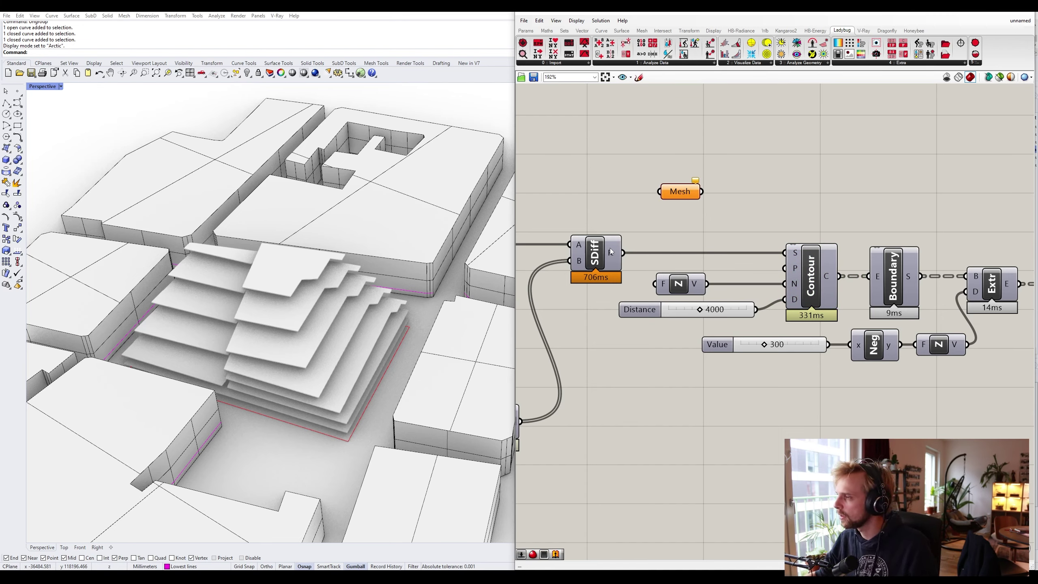
drag(611, 252, 786, 253)
click(614, 214)
scroll(743, 216, up, 1)
drag(680, 223, 687, 257)
click(785, 268)
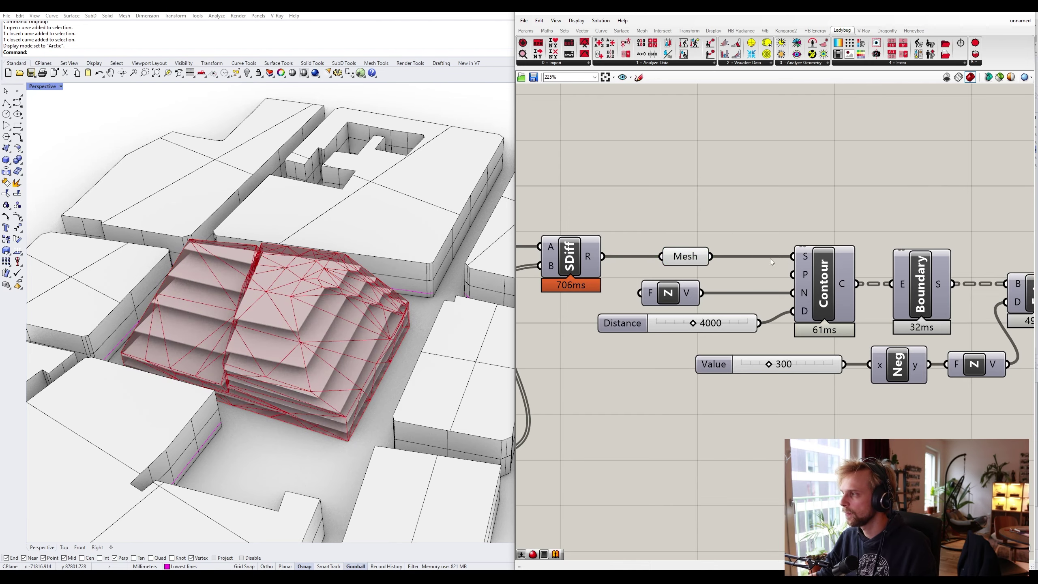
Move the Solid Difference component closer to the Mesh parameter and turn off its preview
drag(564, 258, 572, 257)
middle_click(573, 258)
click(595, 246)
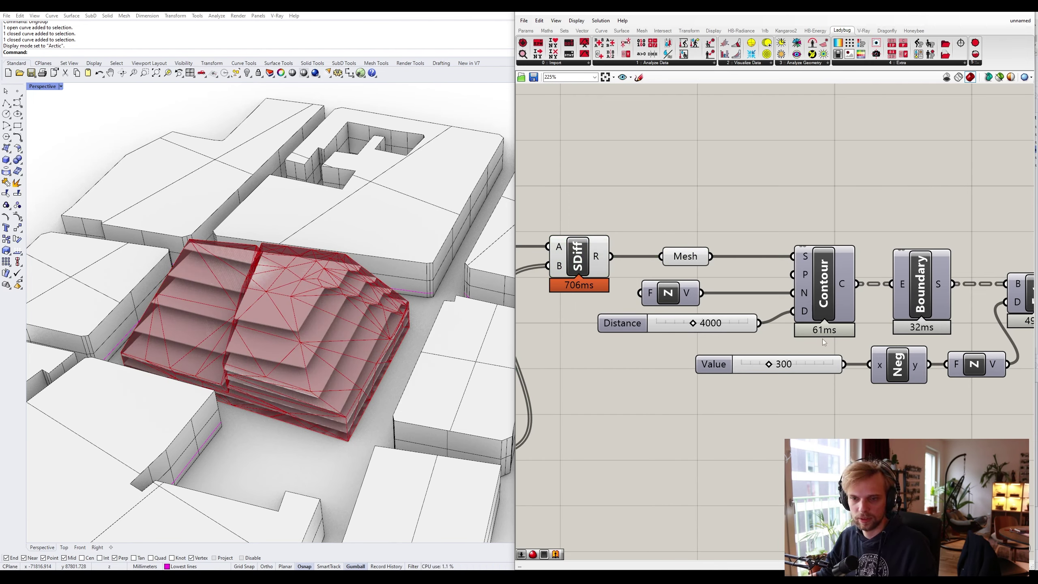
Turn off the preview of the Mesh parameter between the Solid Difference and Contour components
click(678, 258)
middle_click(679, 256)
click(711, 232)
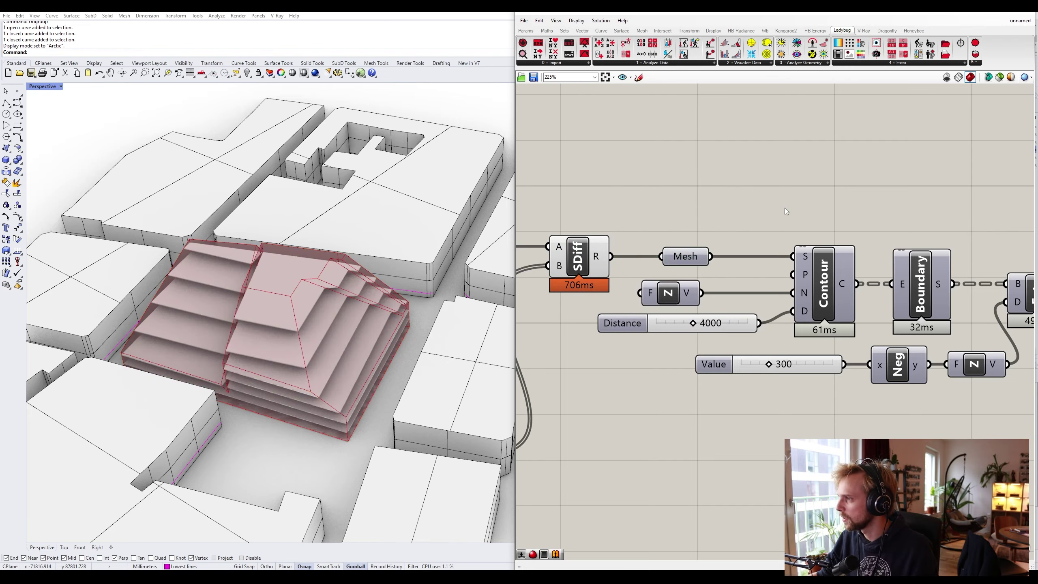
scroll(348, 281, down, 5)
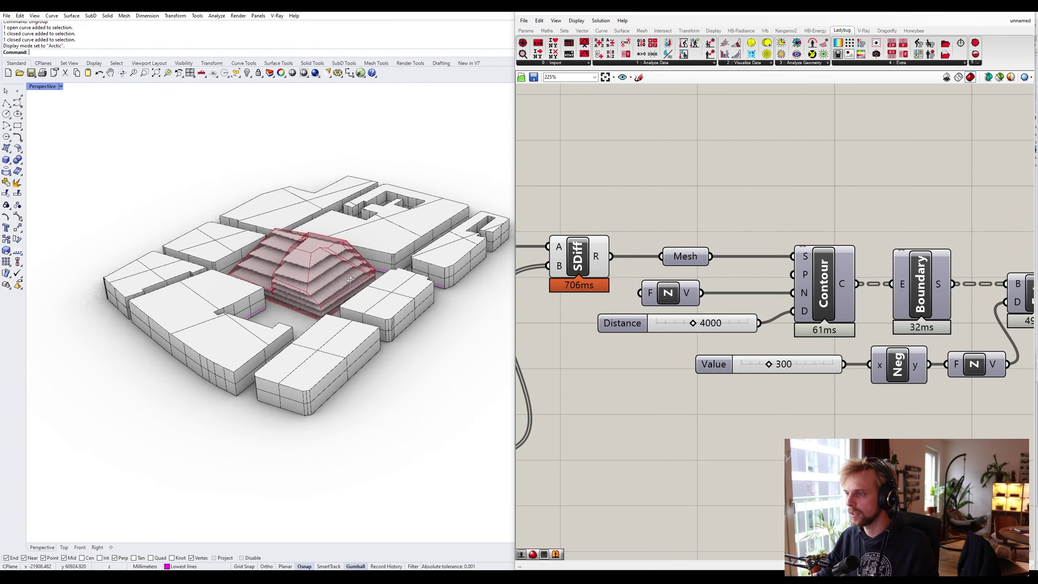
right_drag(350, 281, 323, 263)
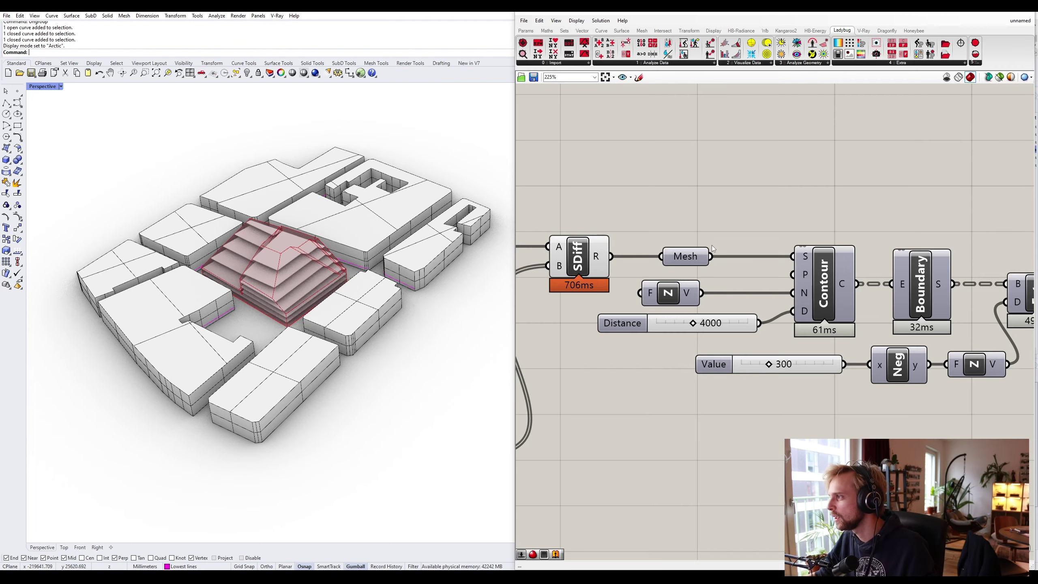
Select all components of the definition and shift them together slightly closer to the canvas's upper boundary
scroll(712, 243, down, 10)
drag(983, 315, 585, 156)
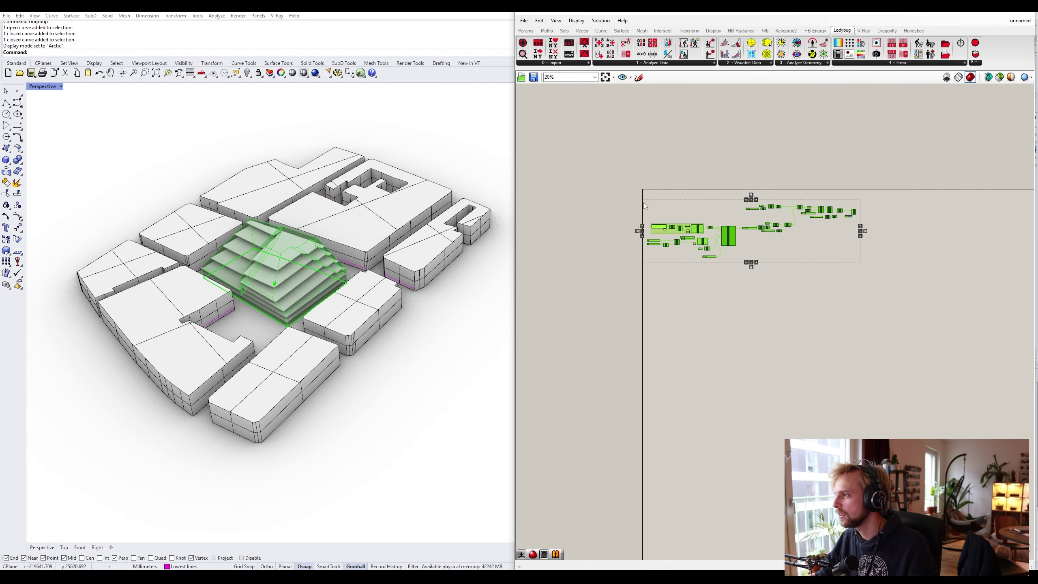
scroll(720, 235, up, 2)
drag(733, 238, 731, 218)
click(674, 178)
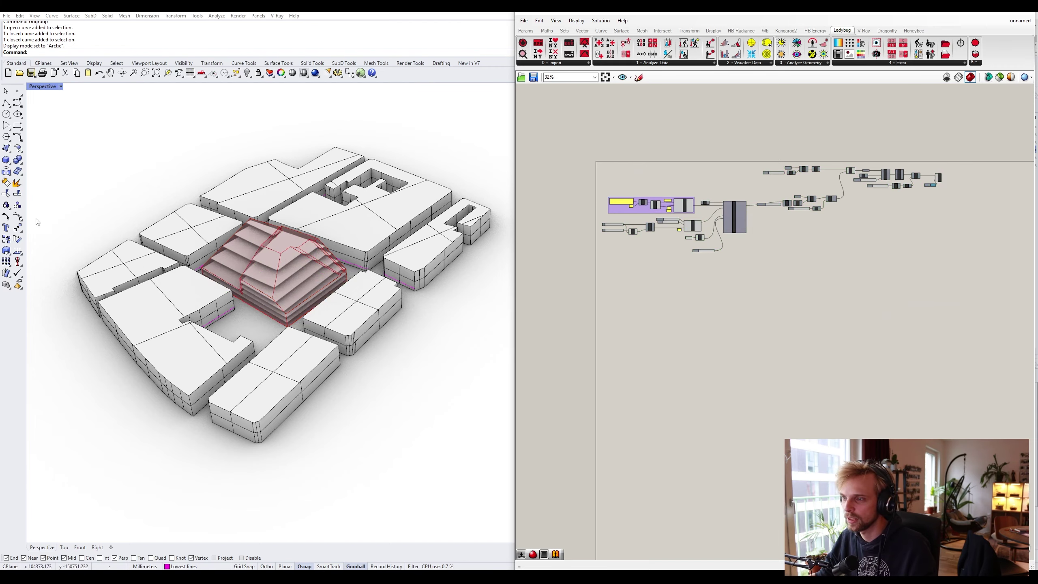
right_drag(344, 290, 350, 263)
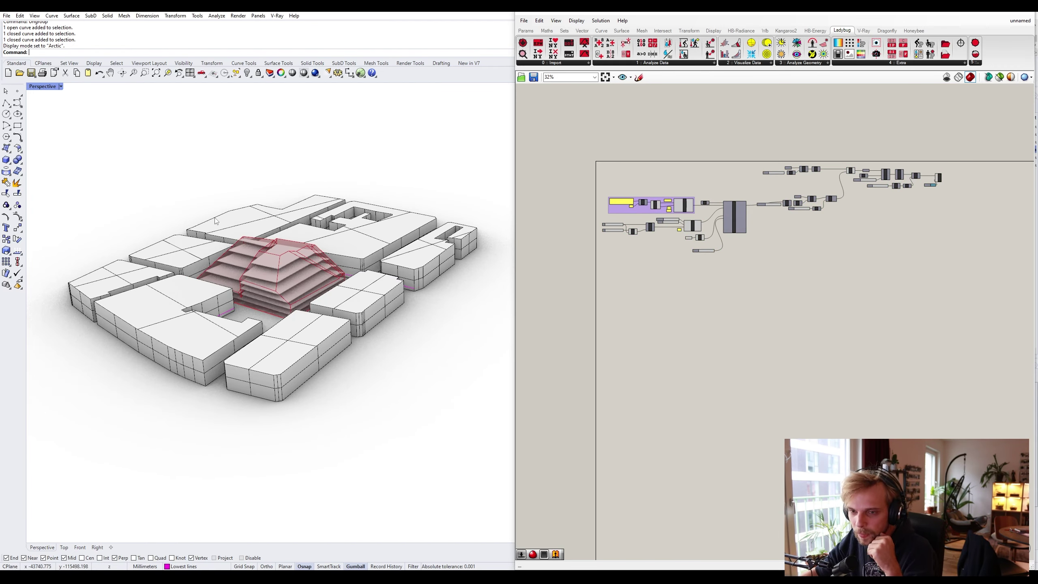